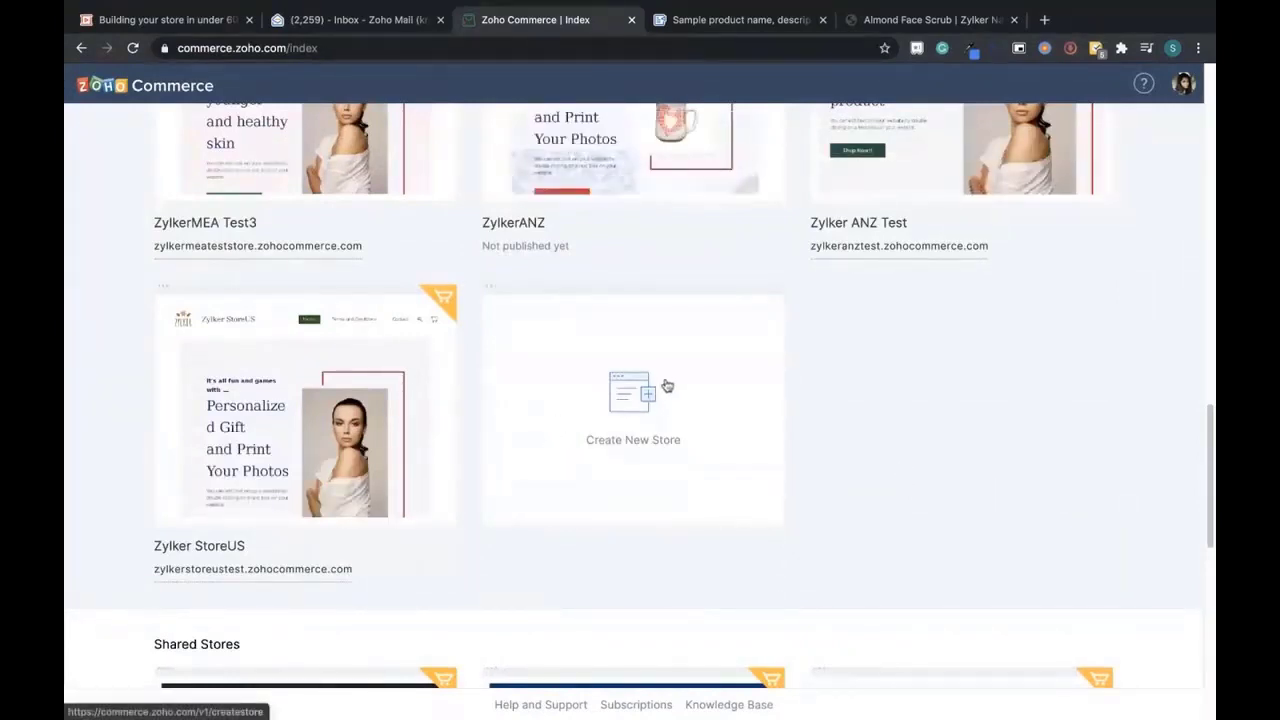
- Create a store named Zylker US Test Store with Retail (E-Commerce and Offline) industry, a contact phone number, and United States as country
left_click(630, 392)
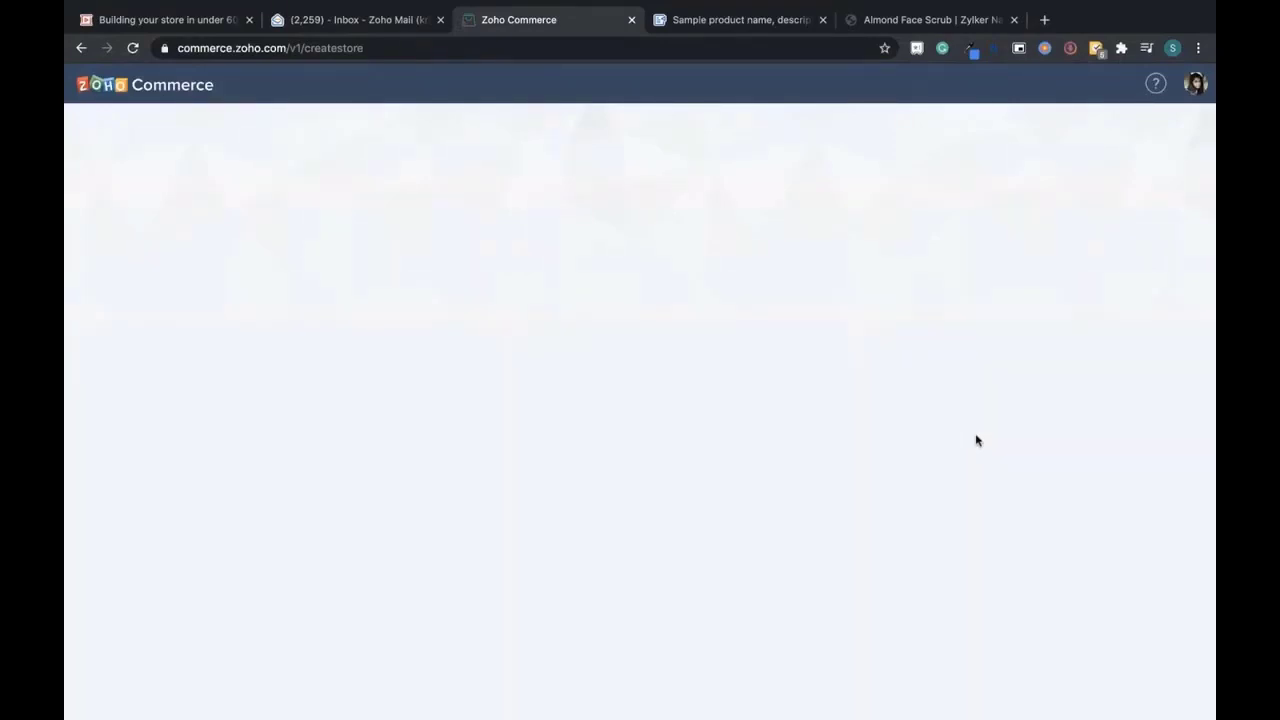
left_click(894, 246)
type("Zylker US Test Store")
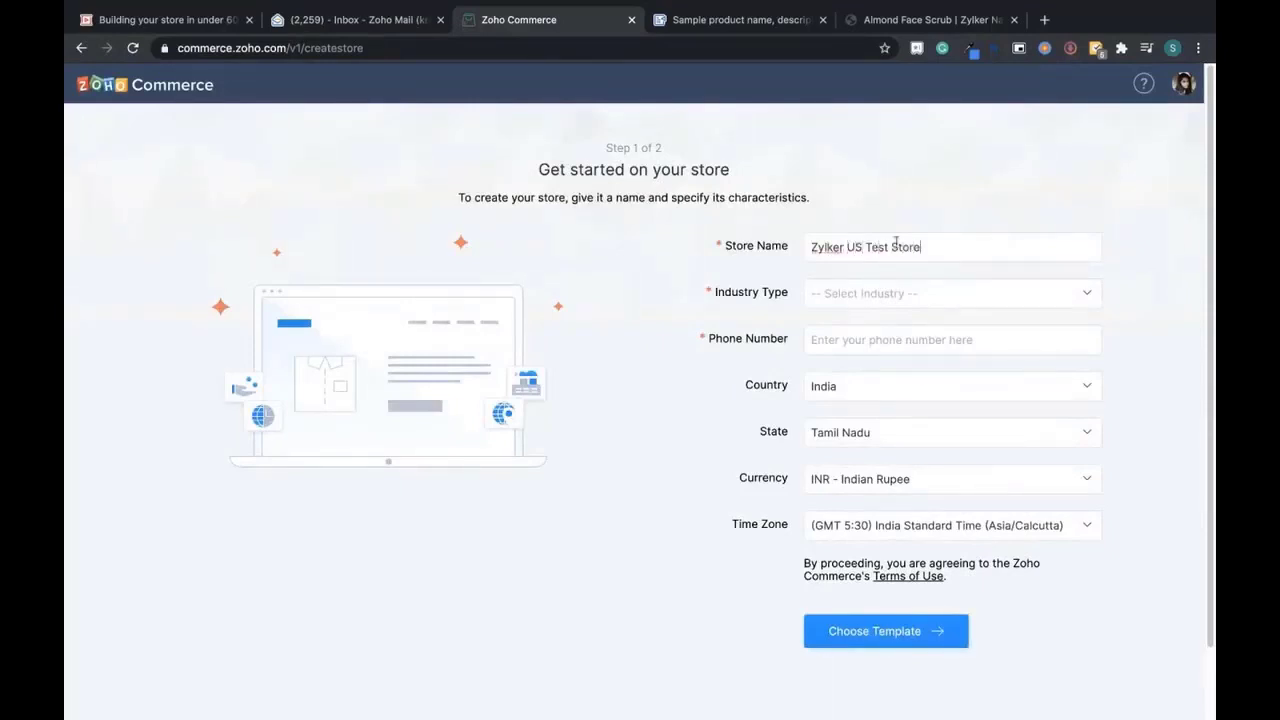
left_click(889, 294)
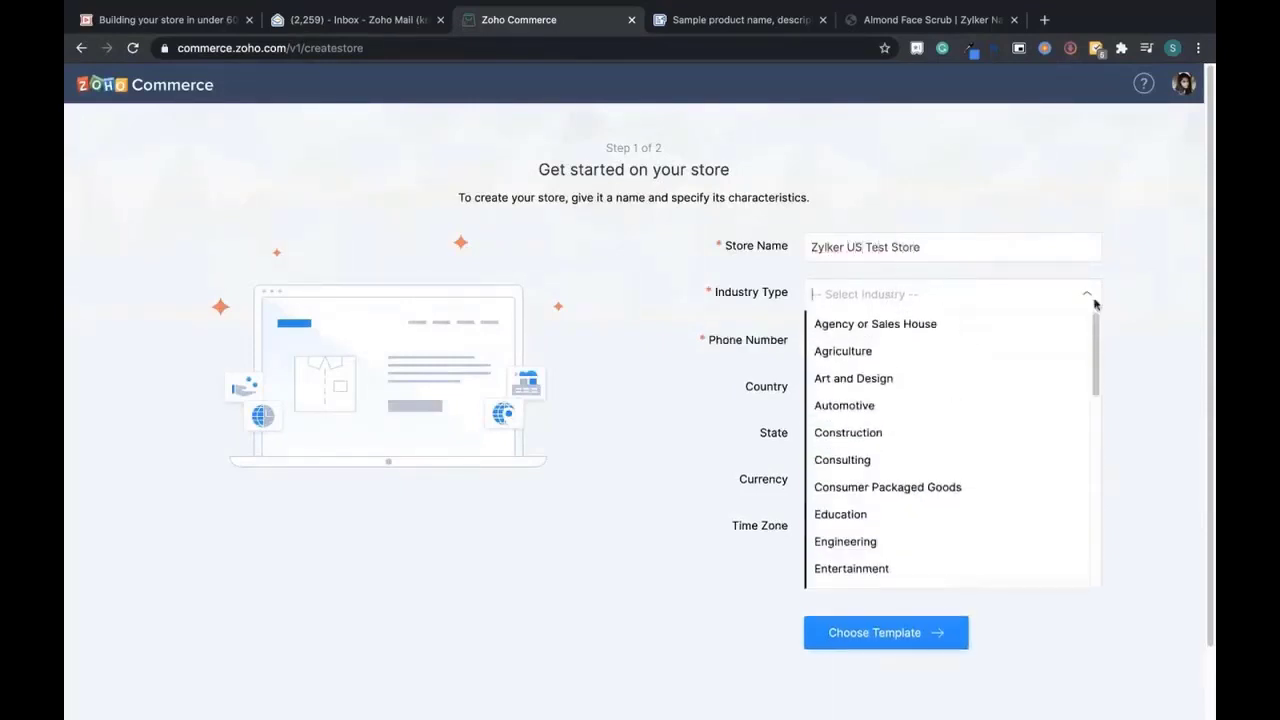
left_click_drag(1096, 344, 1089, 537)
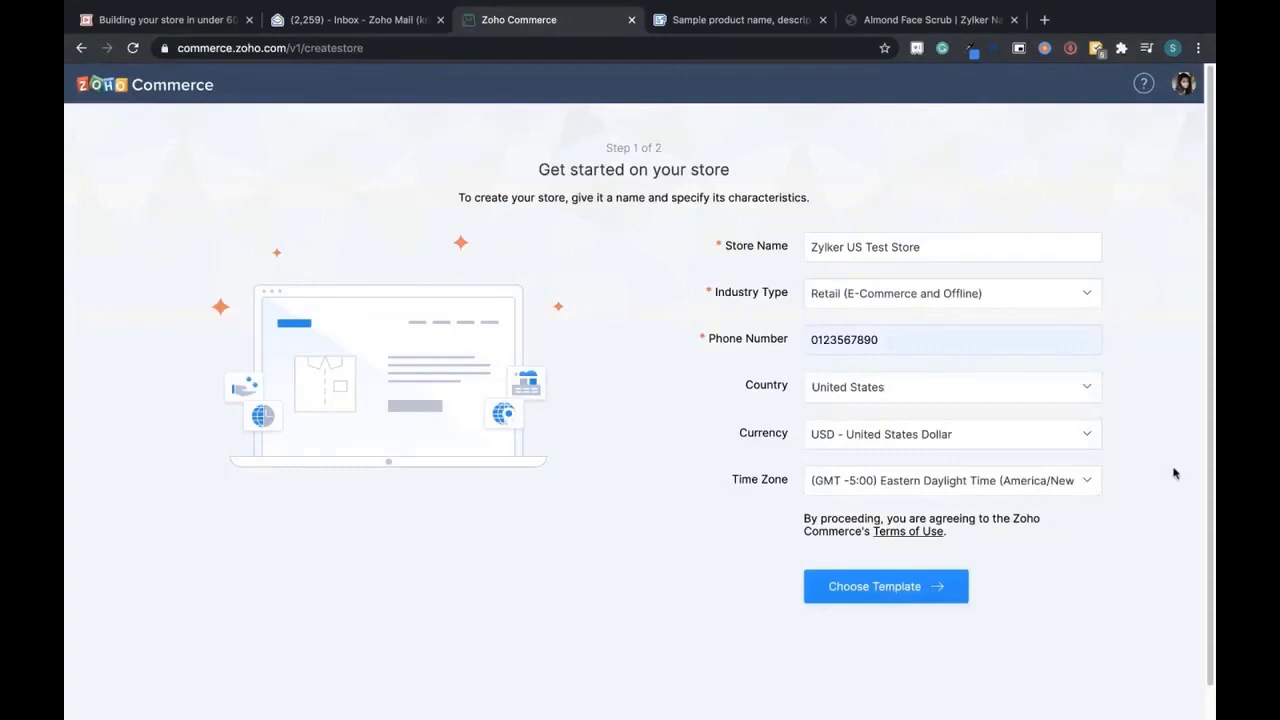
left_click(903, 595)
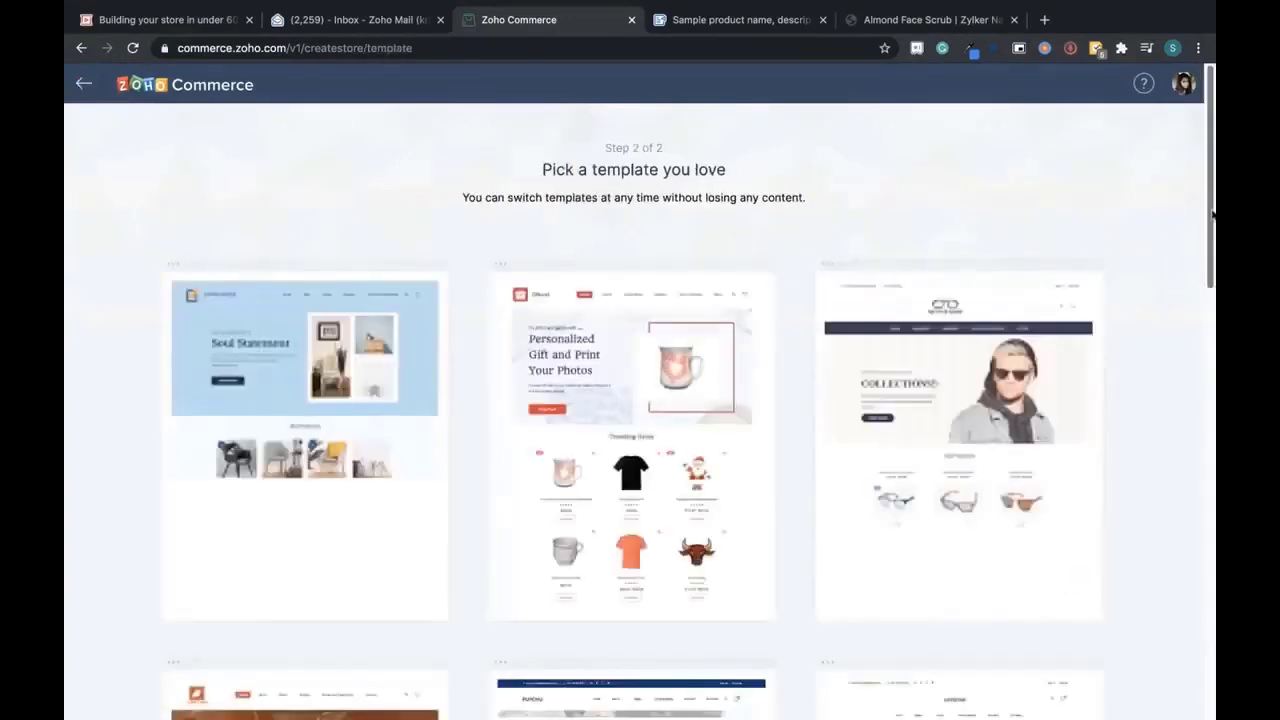
- Choose the "Personalized Gift and Print Your Photos" template for the store and review the Store Information and Template setup items
left_click_drag(1211, 216, 1209, 188)
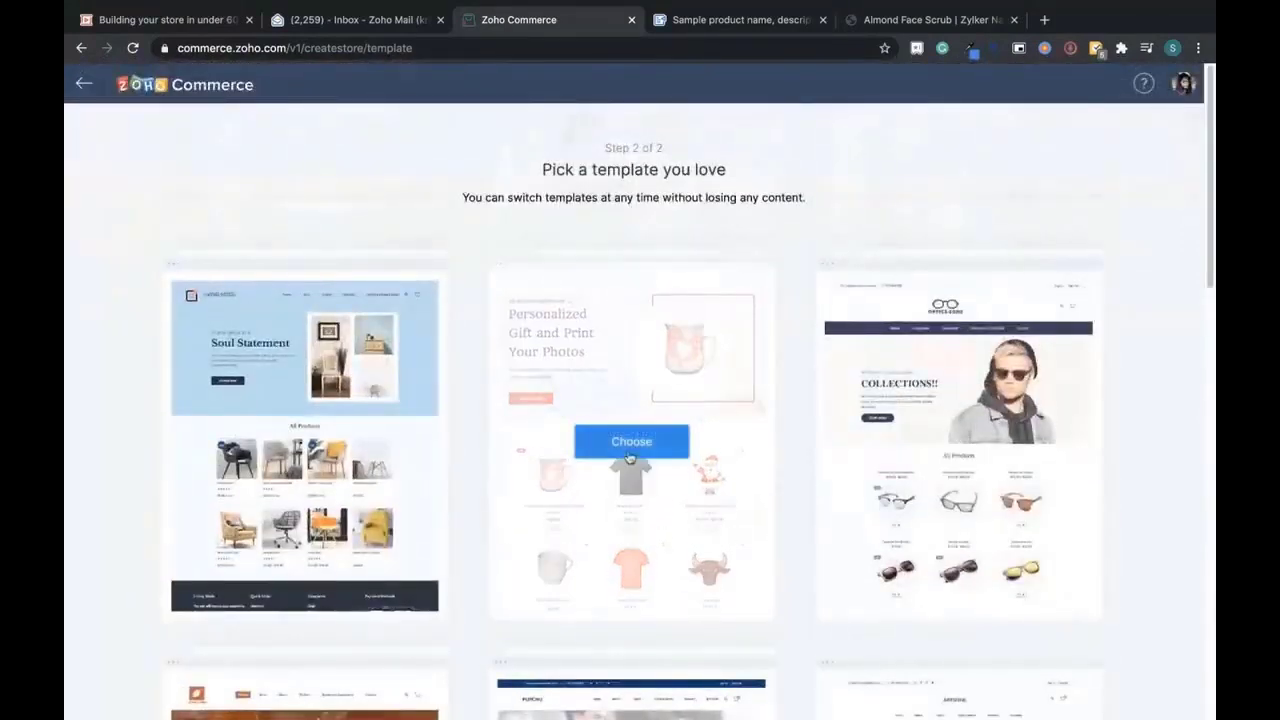
left_click(630, 444)
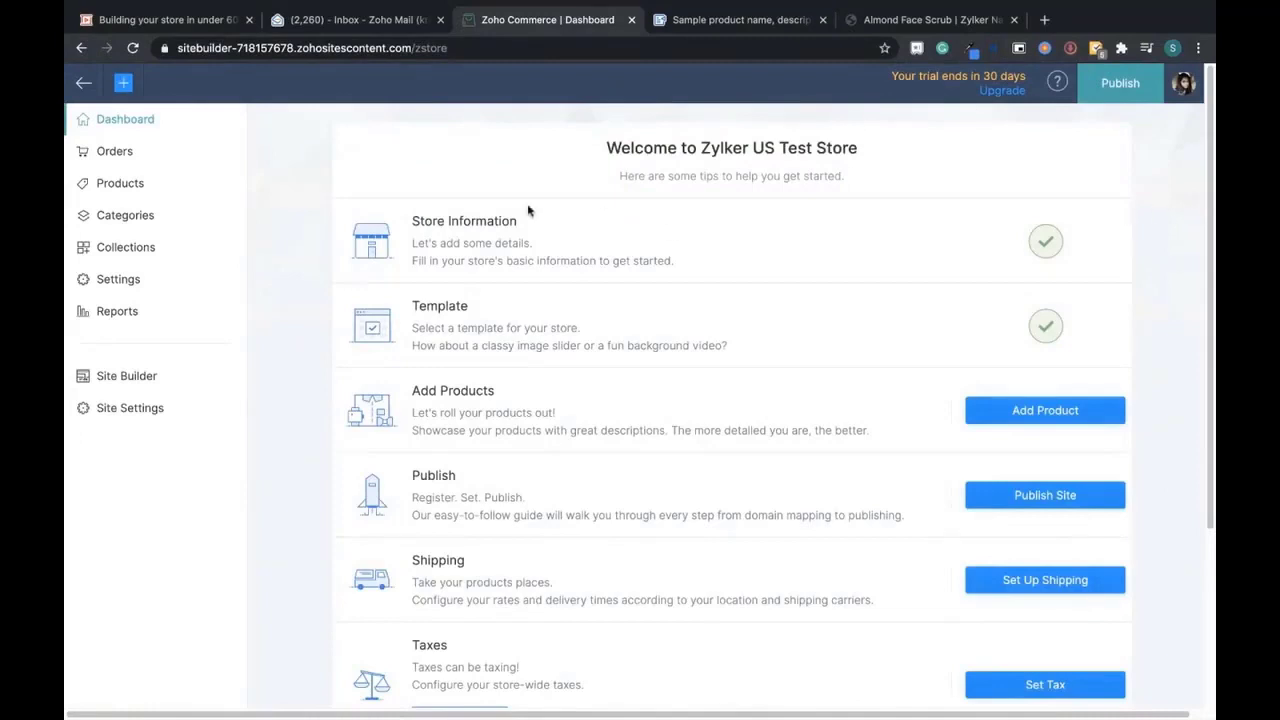
left_click_drag(392, 226, 590, 223)
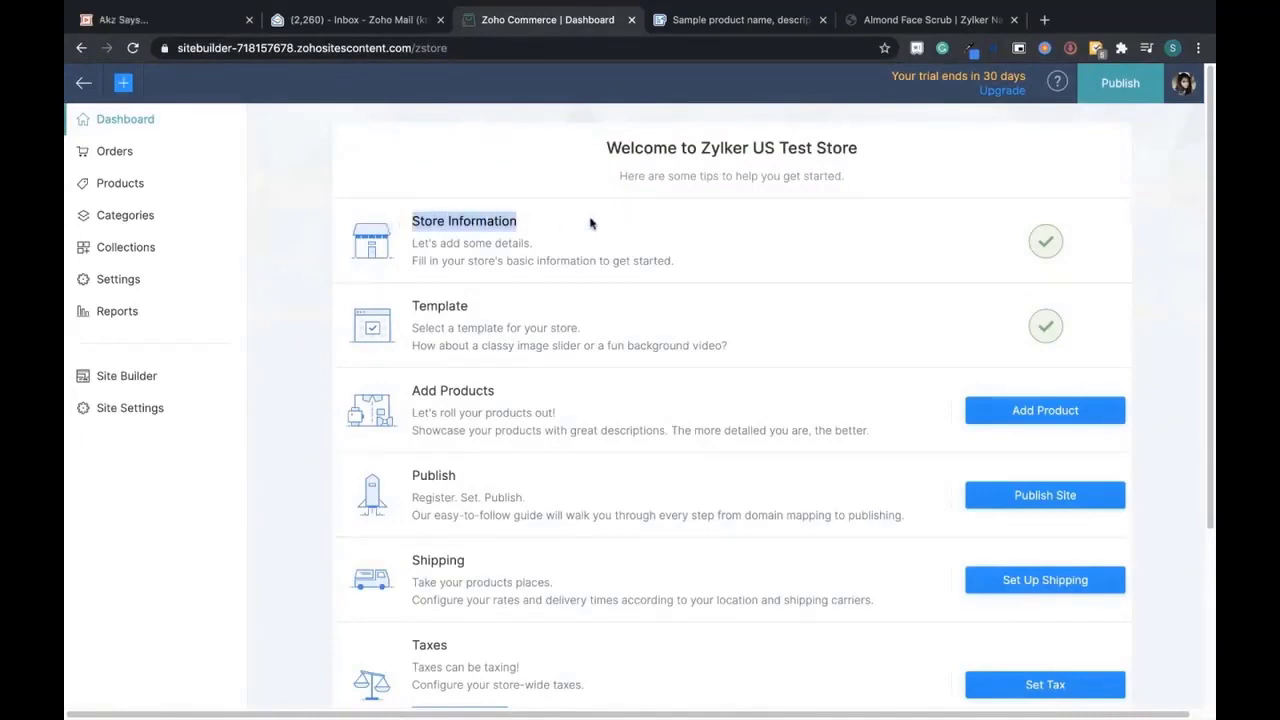
left_click_drag(416, 300, 501, 307)
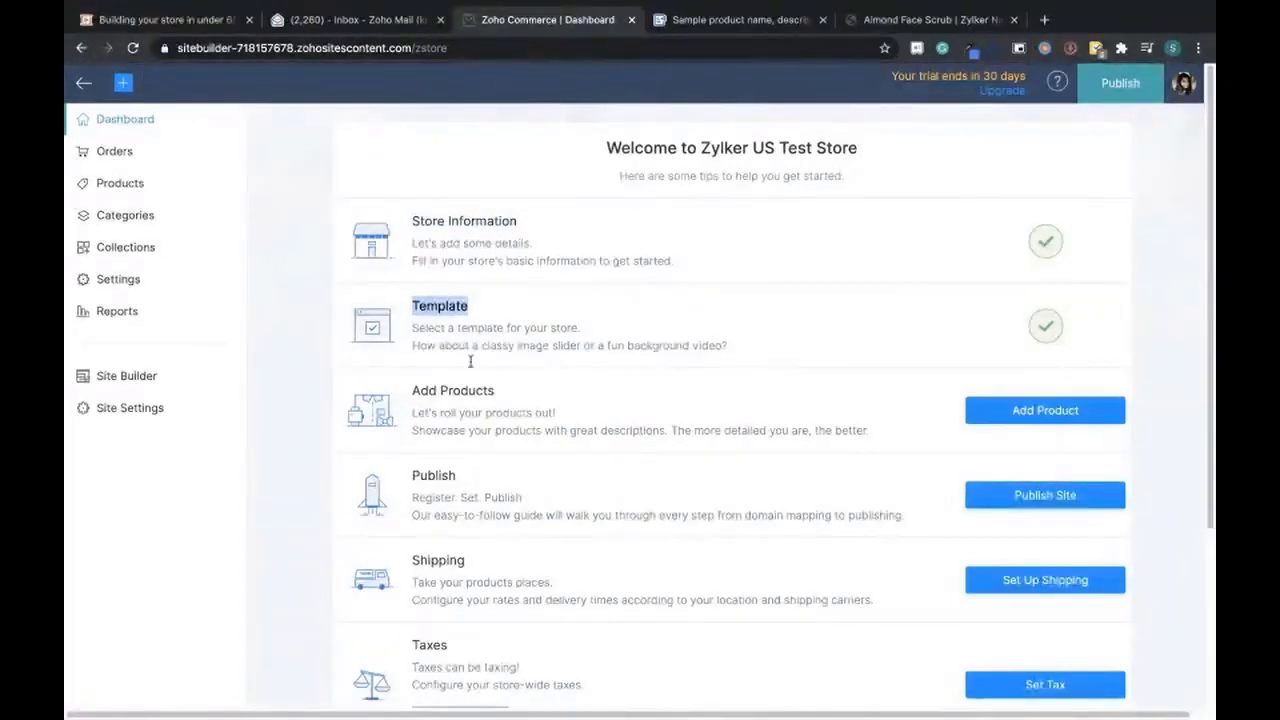
- Start adding a product and title it "Zylker Almond Face Scrub", copied from the sample product document in Zoho Writer
left_click(1050, 412)
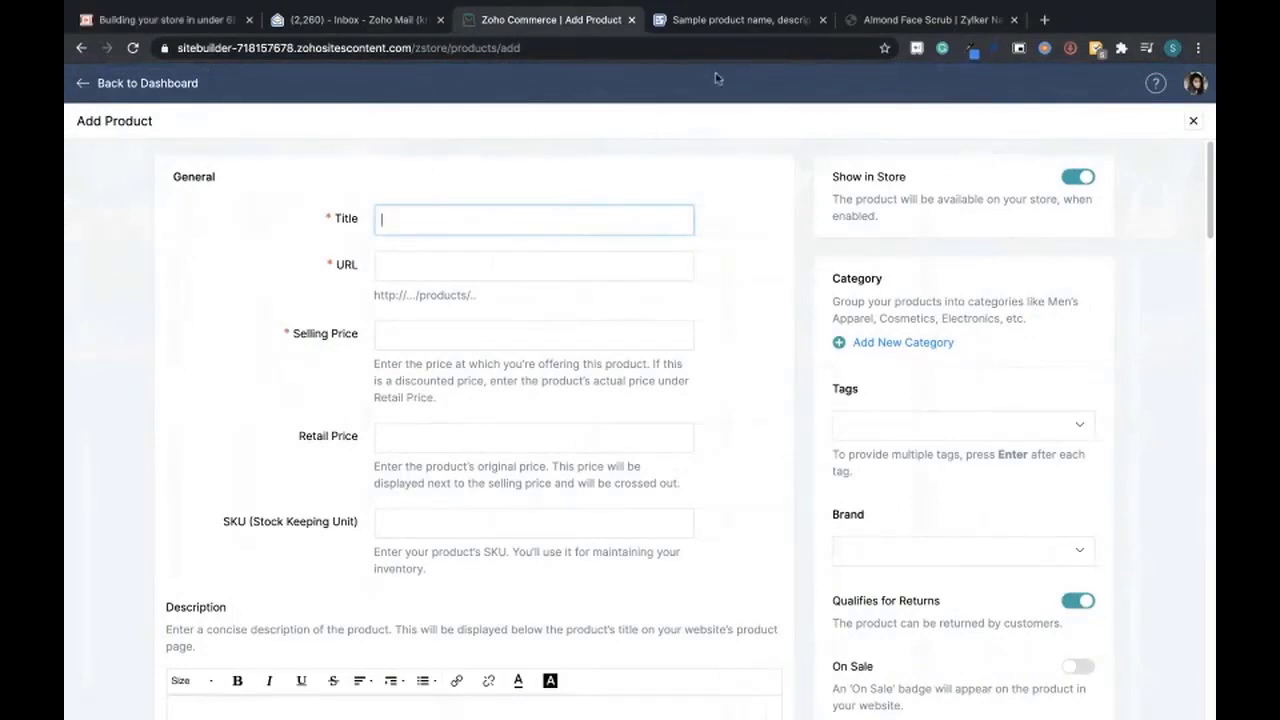
left_click(730, 27)
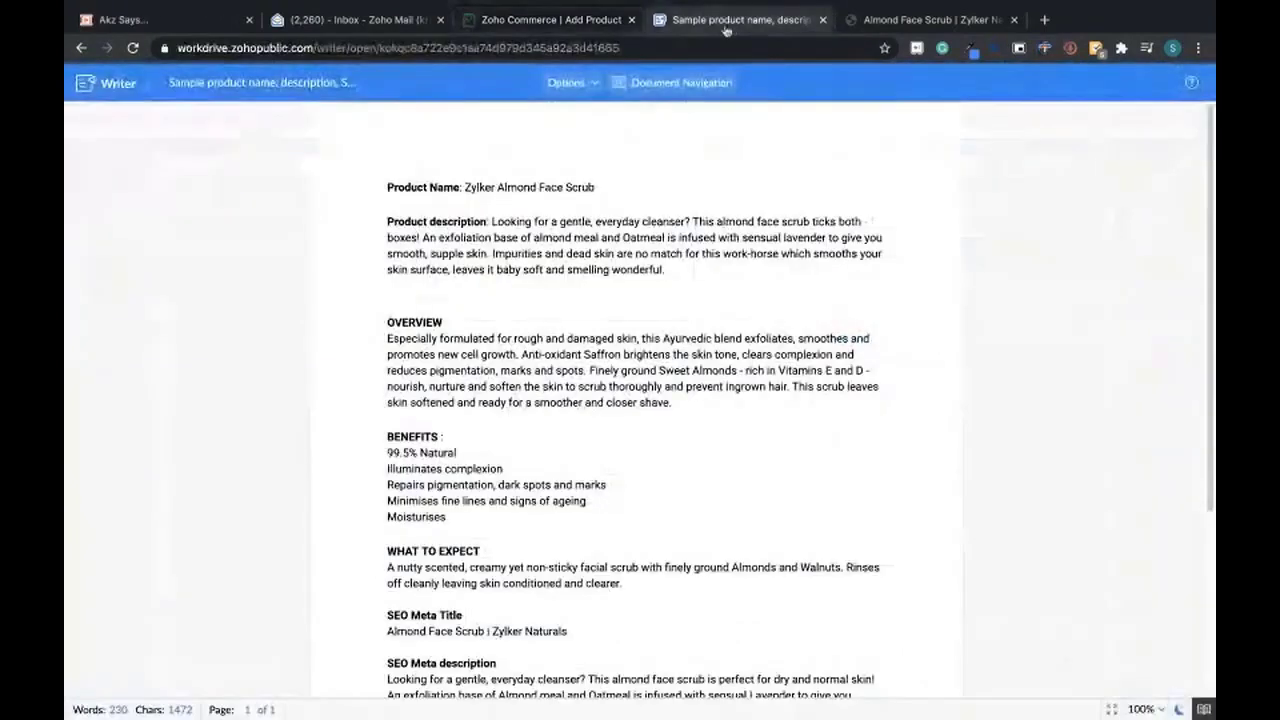
left_click_drag(465, 188, 608, 190)
key("ctrl+c")
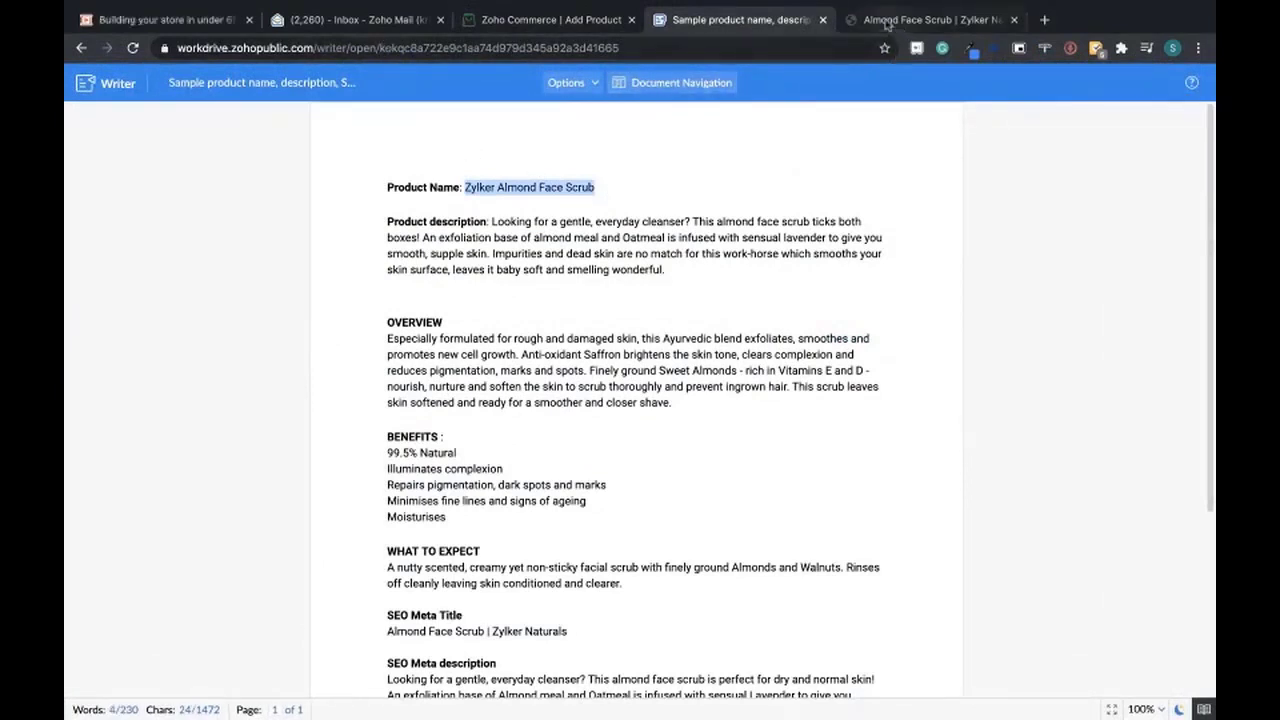
left_click(543, 24)
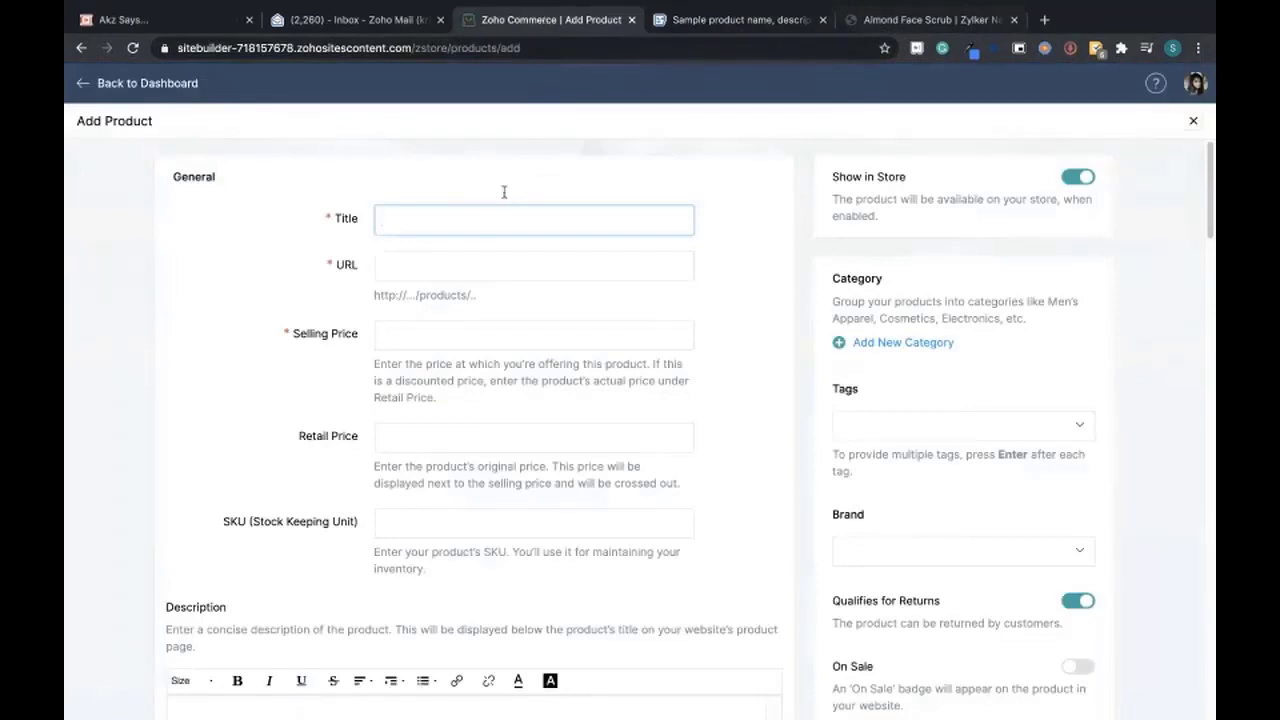
key("ctrl+v")
- Set the product's selling price to 20, its retail price to 22 and its SKU to TLSAW3
left_click(486, 332)
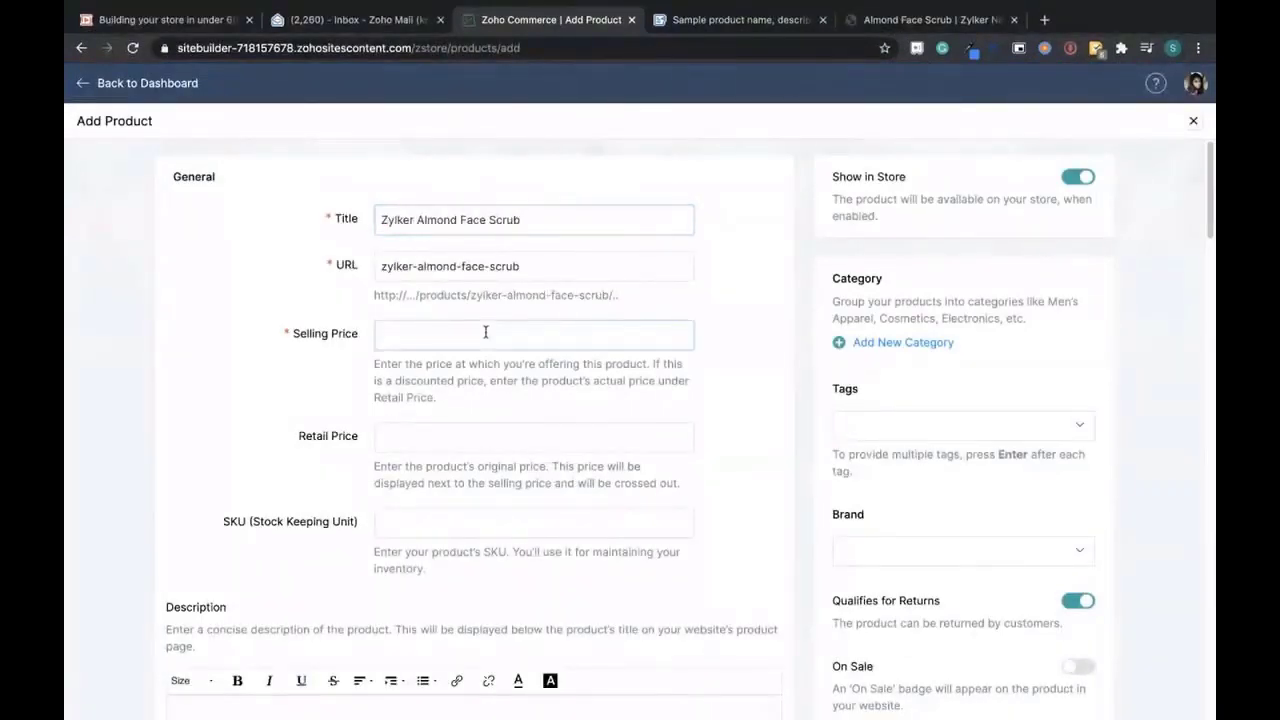
type("20")
left_click(467, 441)
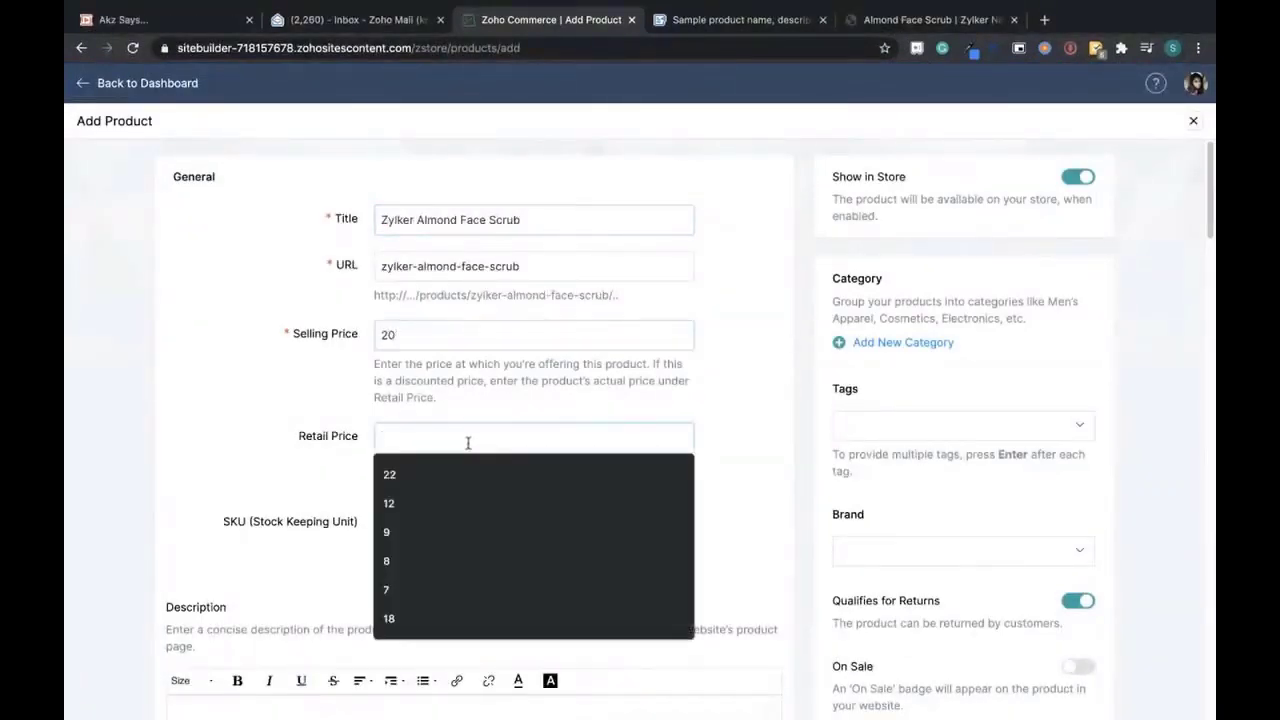
left_click(480, 474)
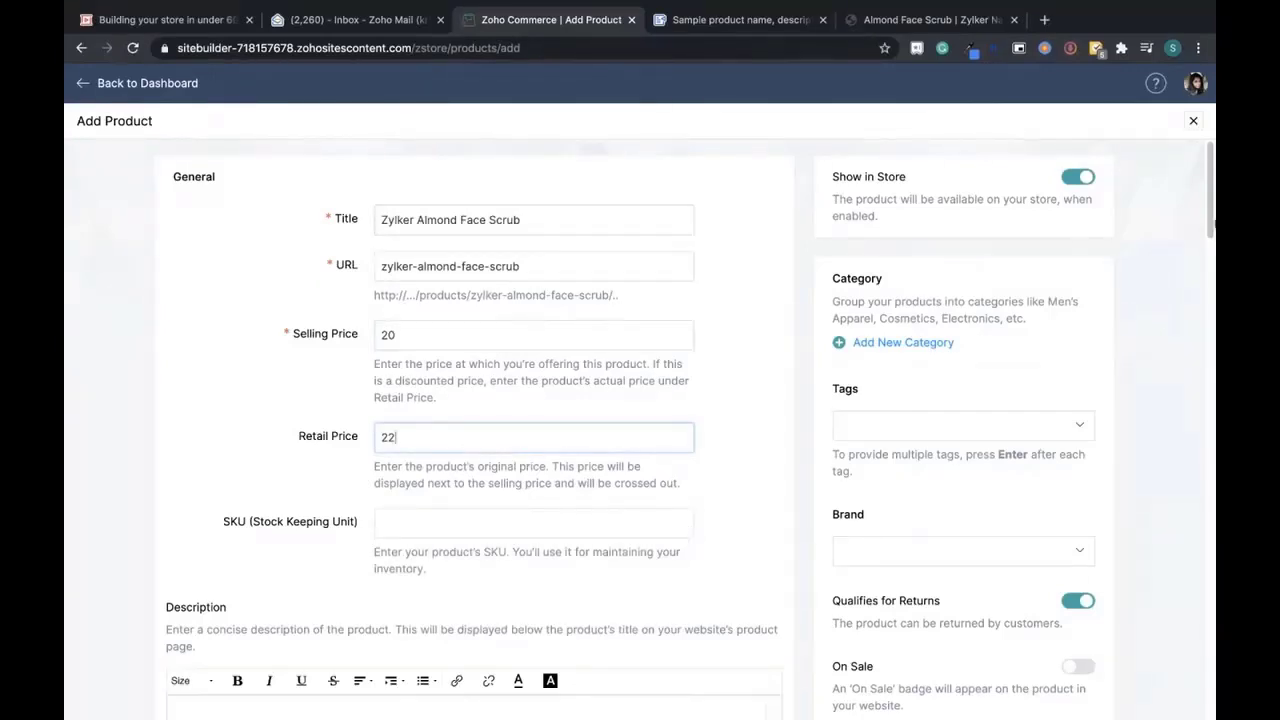
scroll(480, 474, "down", 3)
left_click(480, 320)
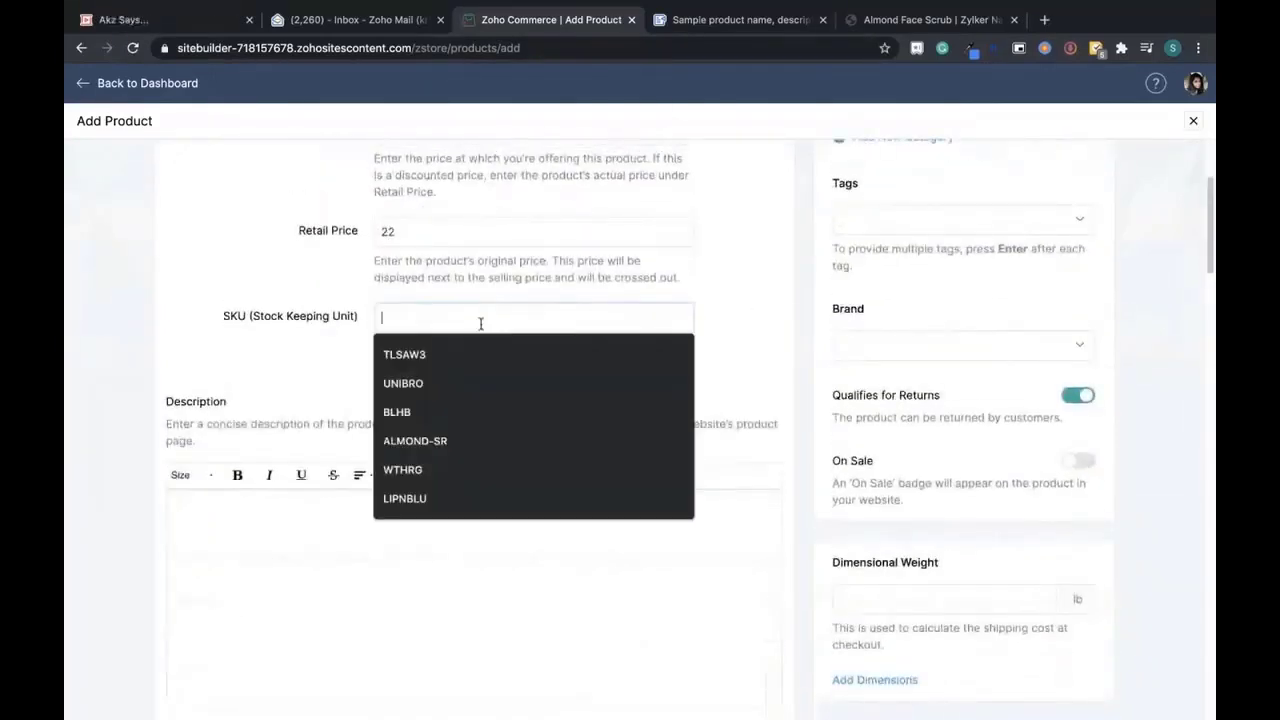
left_click(491, 352)
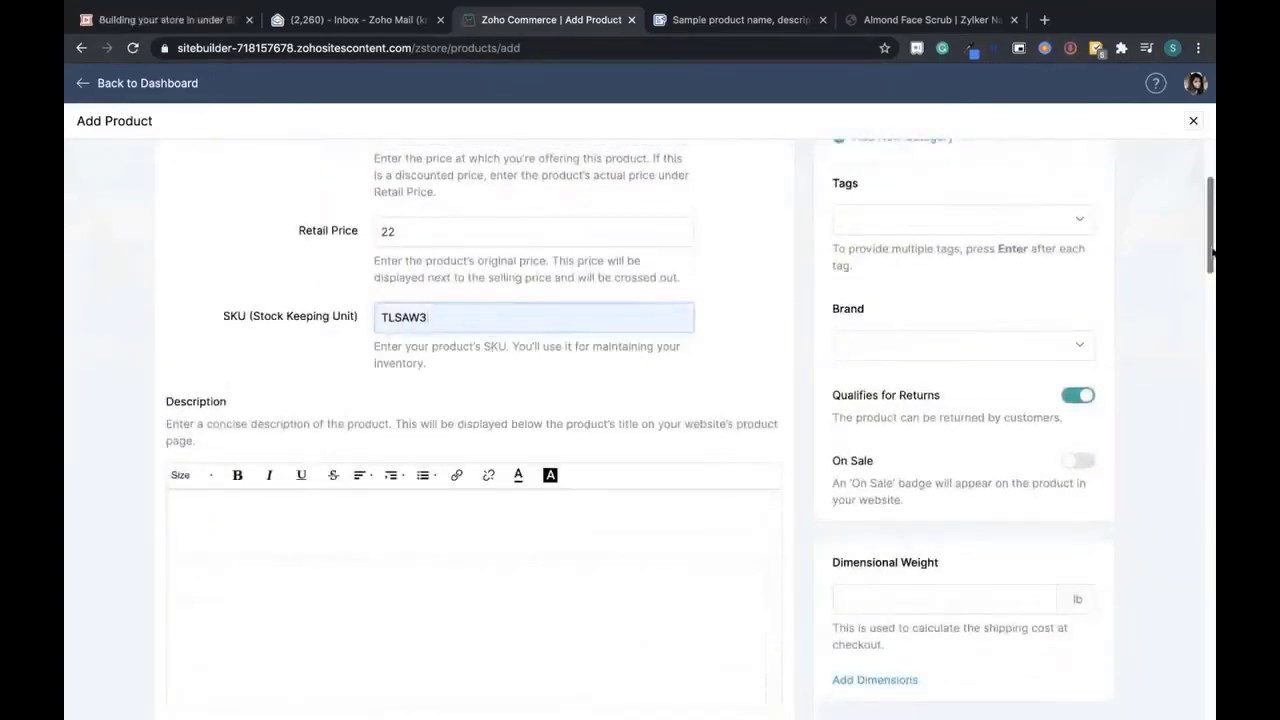
- Copy the product description paragraph from the Writer document into the product's Description
scroll(751, 343, "down", 3)
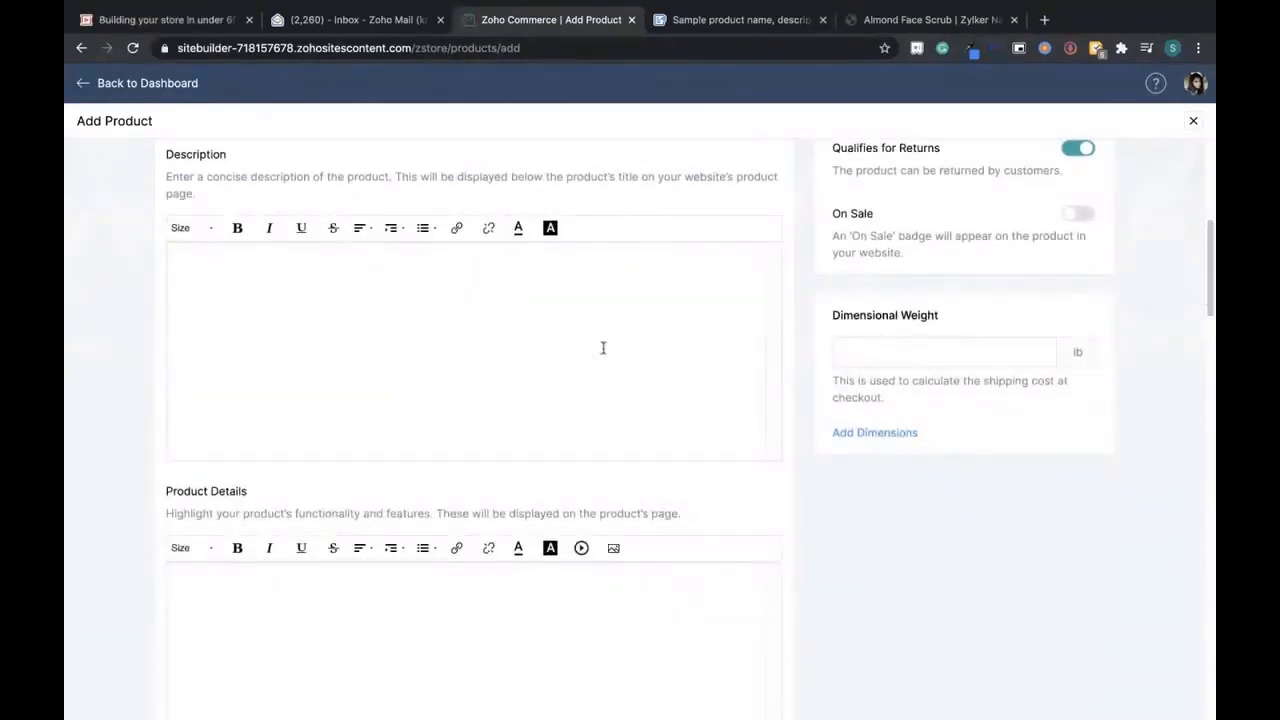
left_click(742, 20)
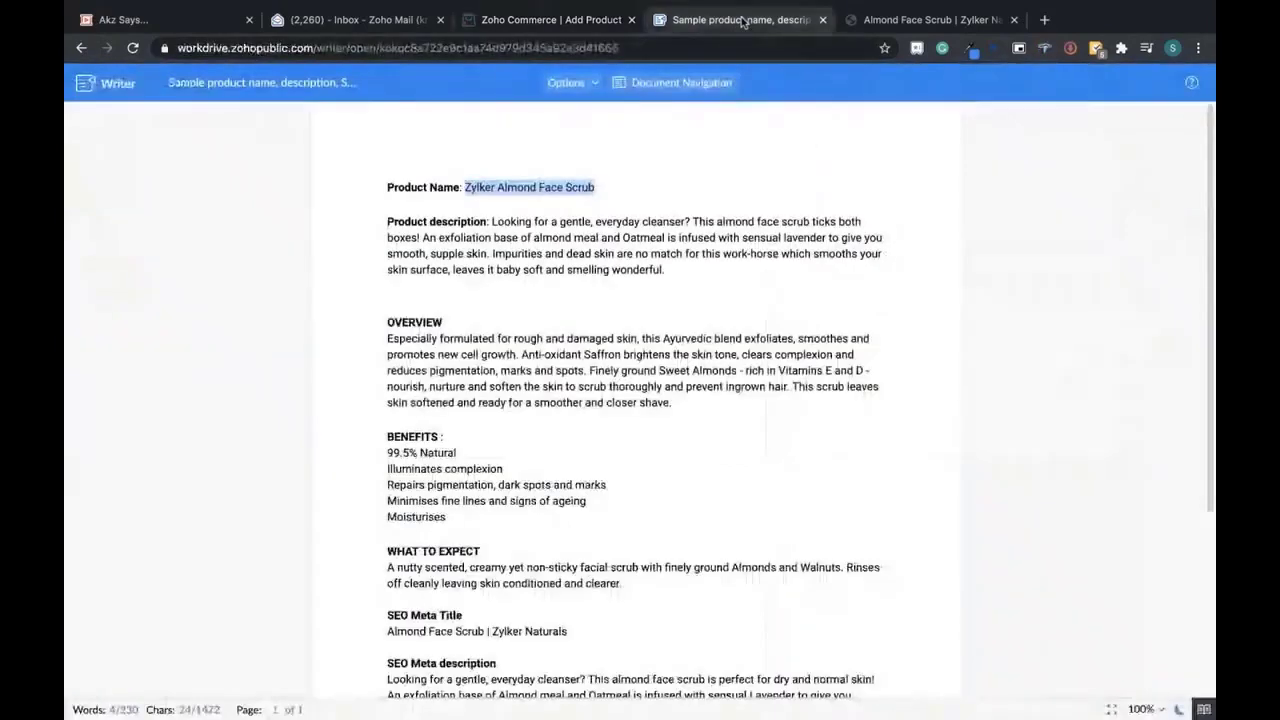
left_click_drag(491, 221, 686, 266)
key("ctrl+c")
left_click(568, 24)
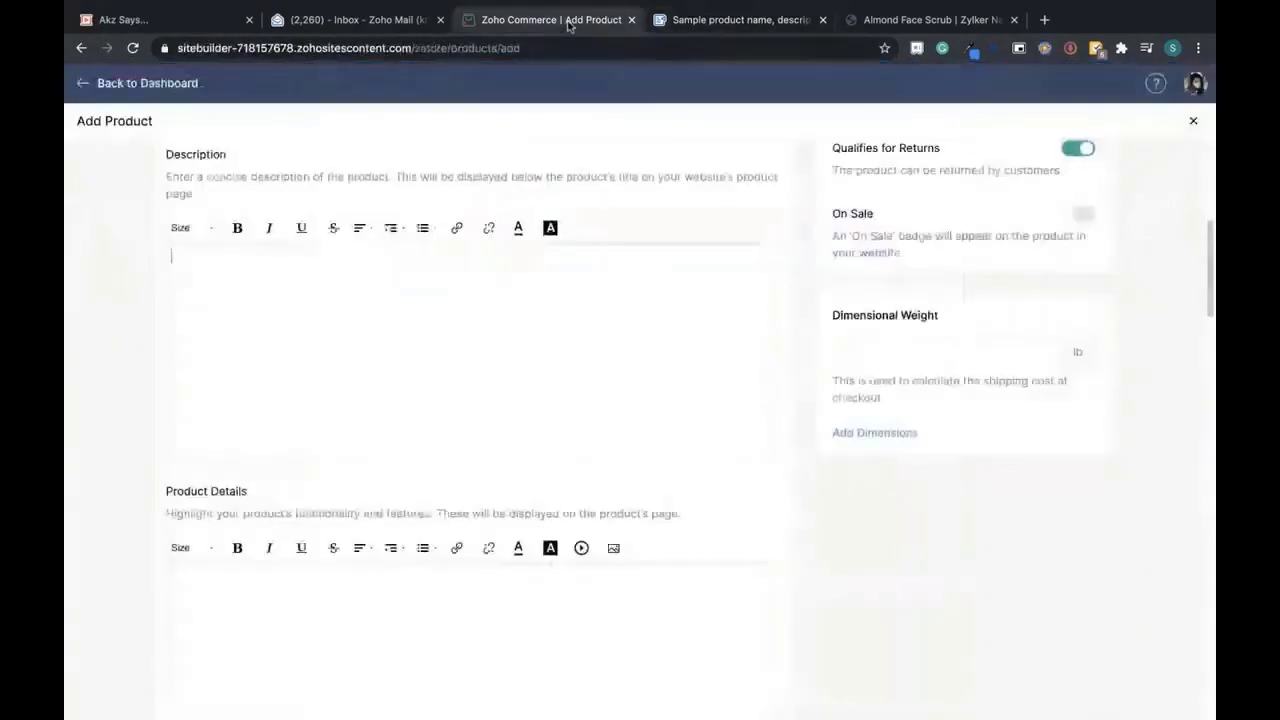
left_click(420, 300)
key("ctrl+v")
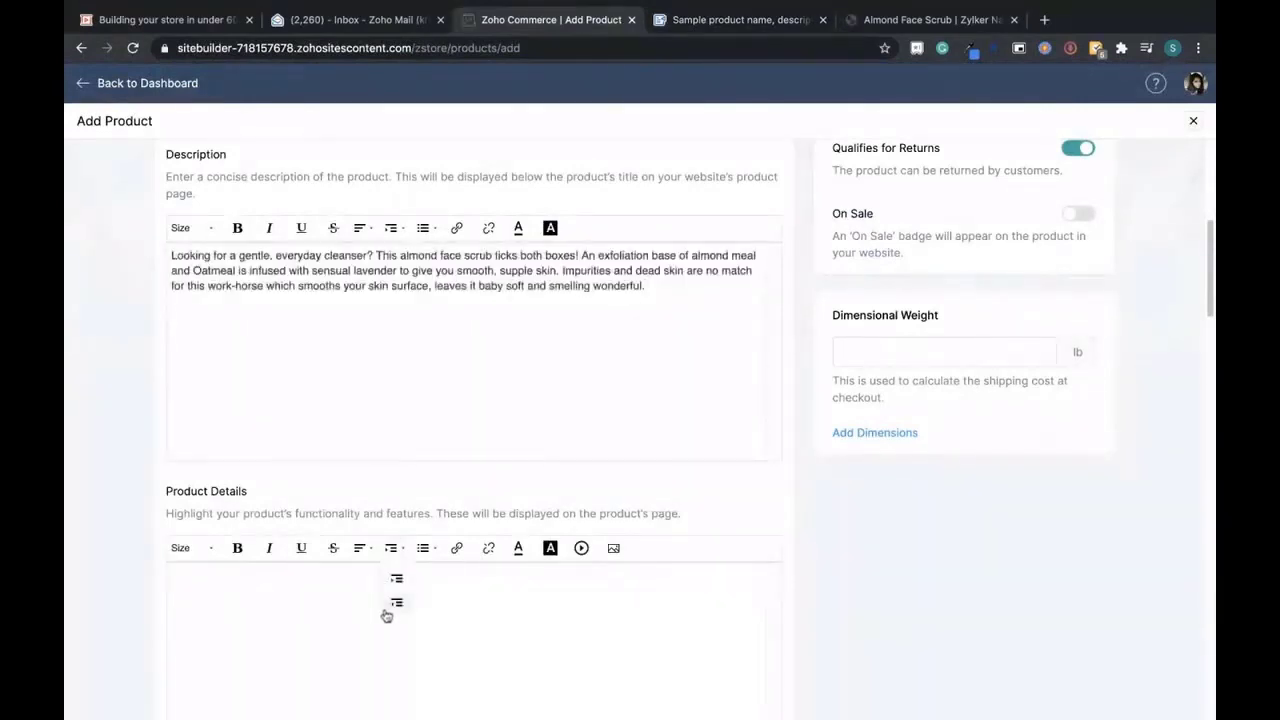
- Copy the Overview, Benefits and What to Expect sections from the Writer document into the Product Details
left_click(237, 611)
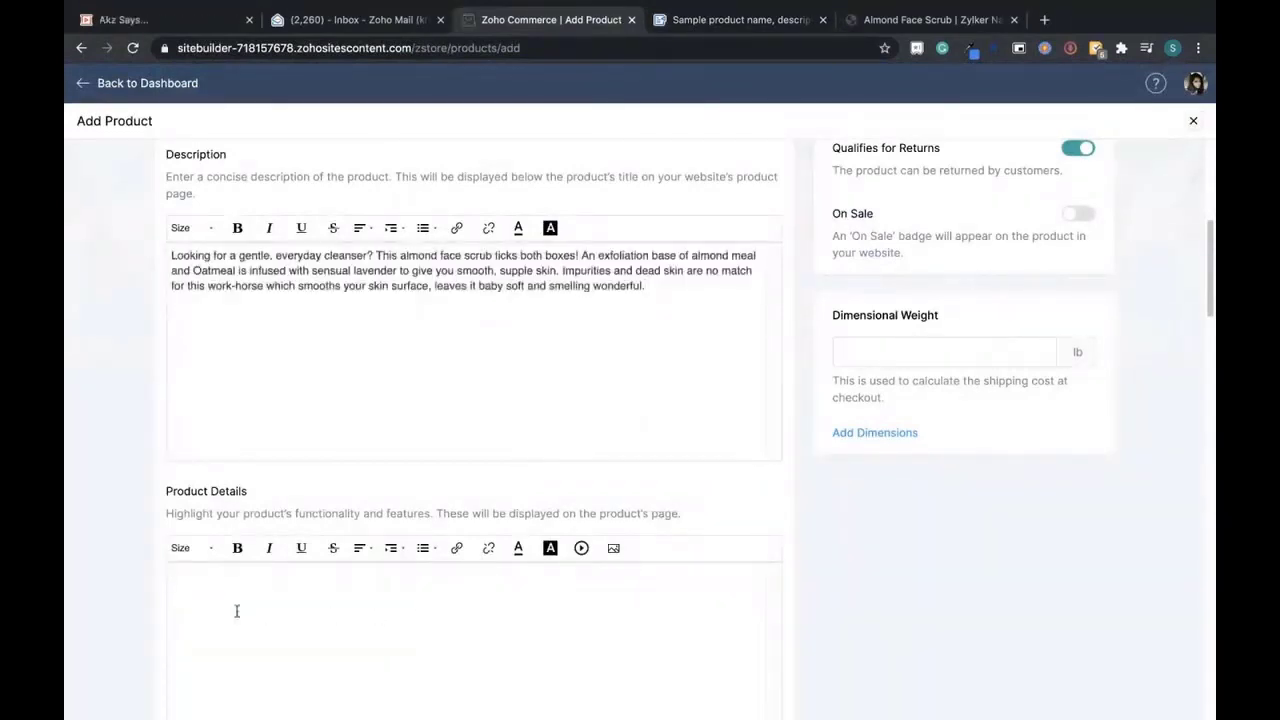
left_click(754, 14)
scroll(1213, 272, "down", 1)
scroll(1213, 272, "down", 1)
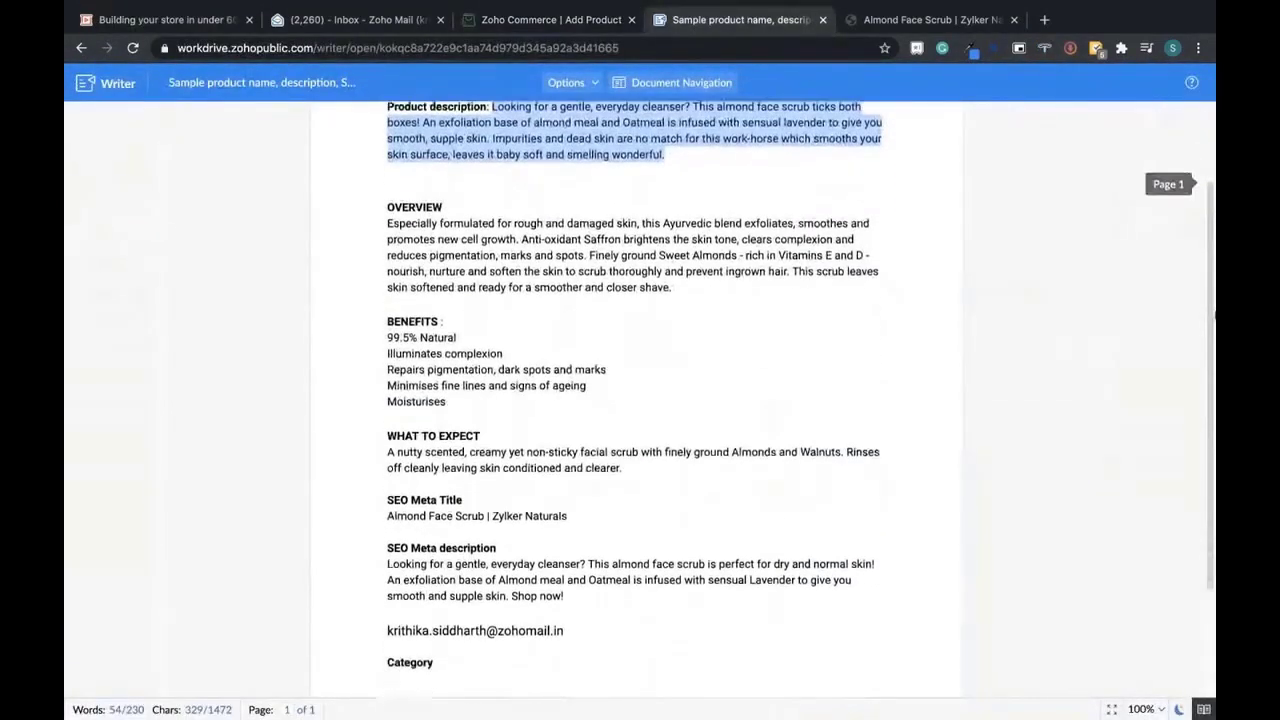
left_click(388, 209)
left_click_drag(388, 209, 660, 470)
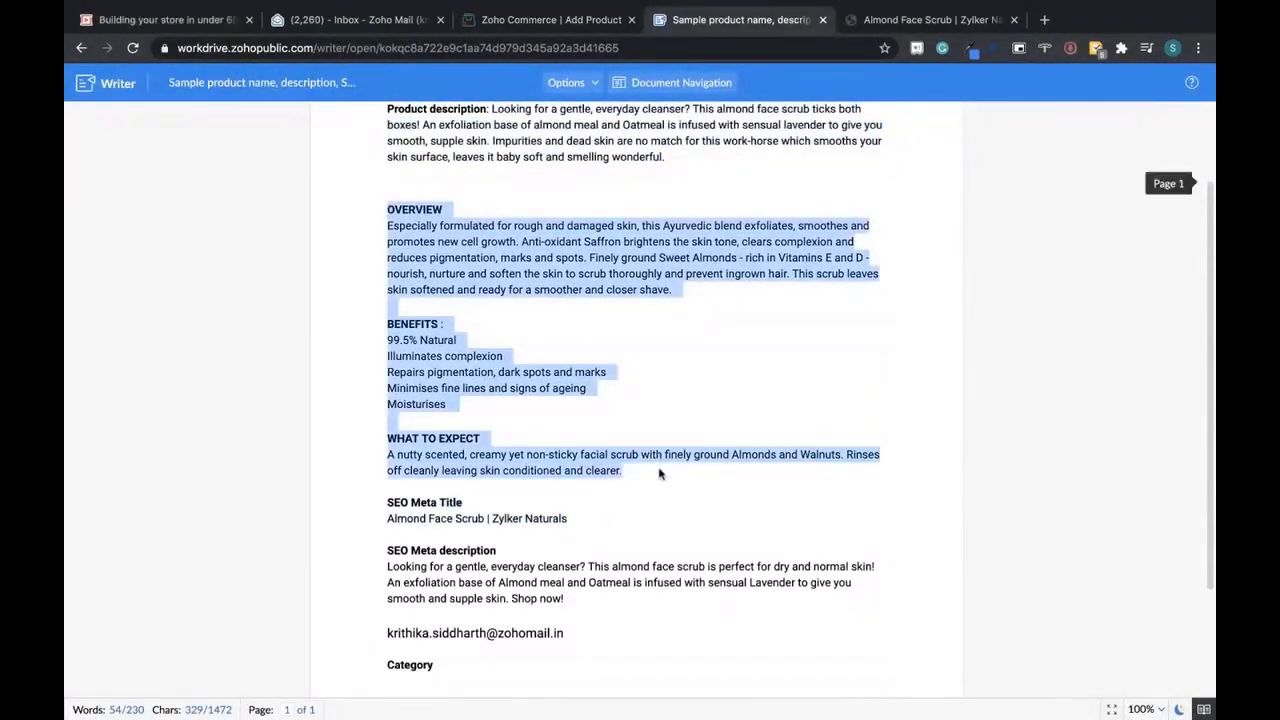
left_click(562, 22)
left_click(365, 595)
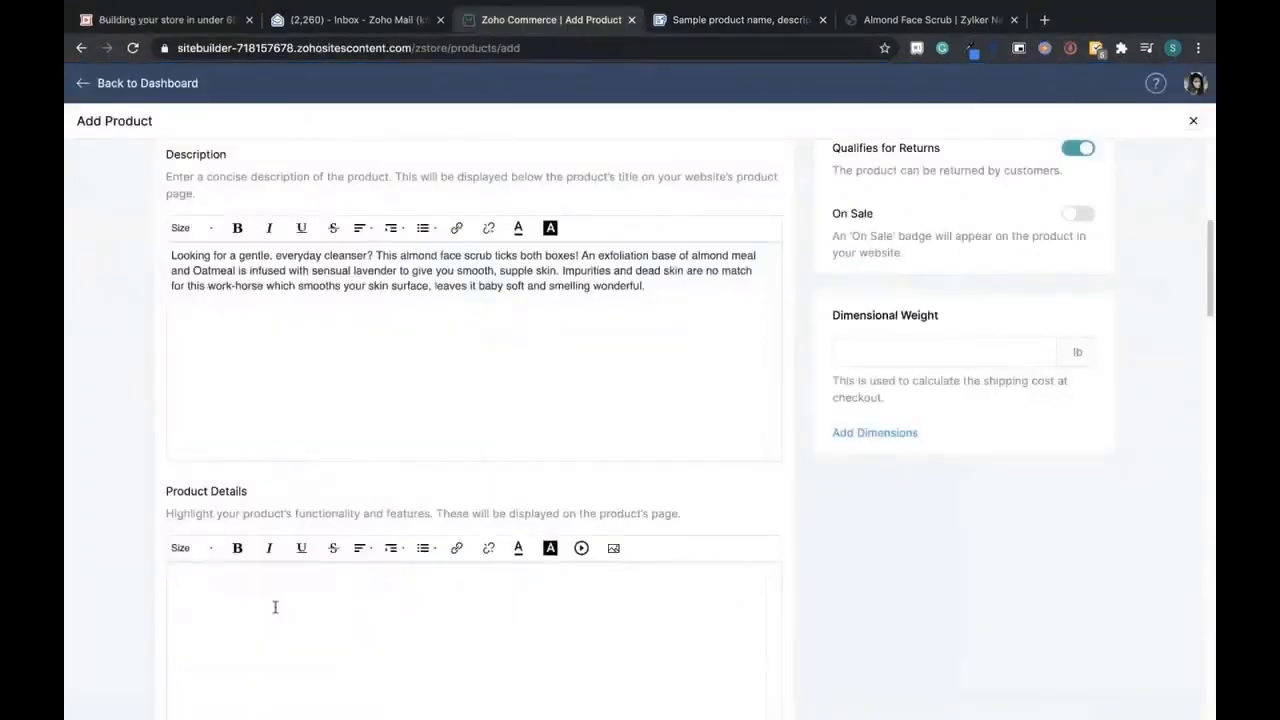
key("super+v")
- Format the five benefits from "99.5% Natural" to "Moisturises" in the Product Details as a bulleted list
left_click_drag(1205, 300, 1213, 348)
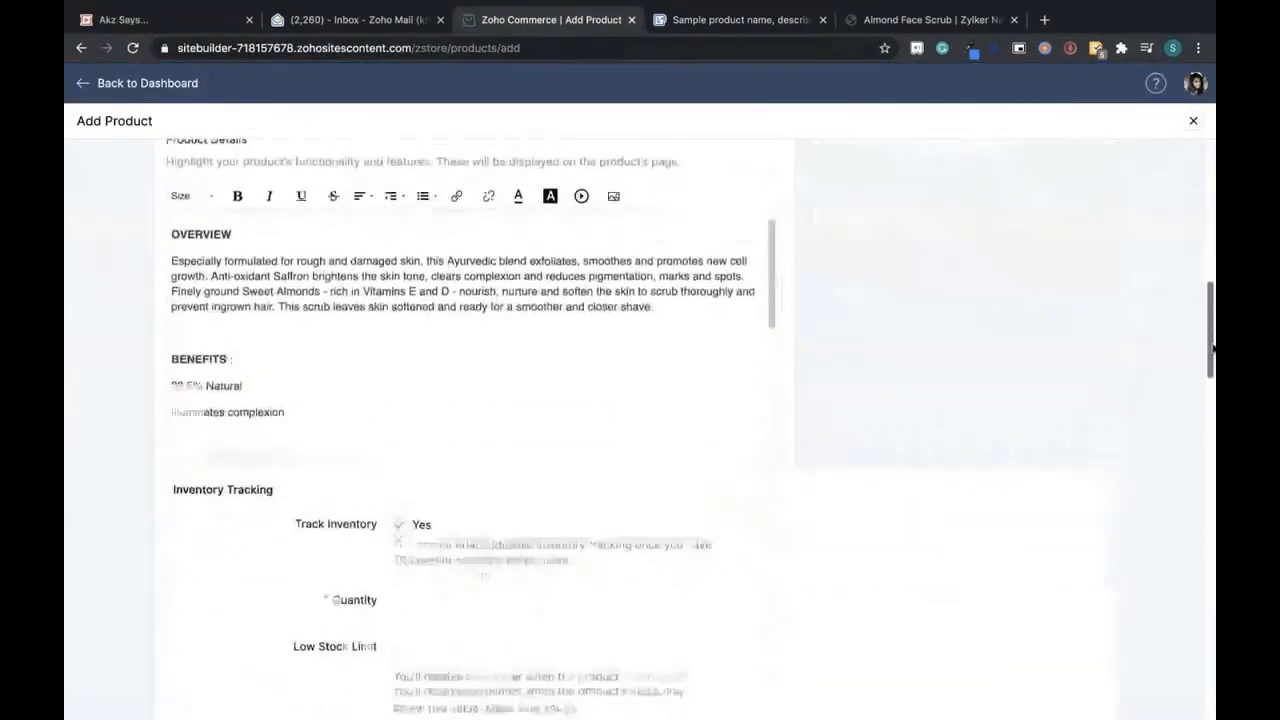
scroll(385, 391, "up", 2)
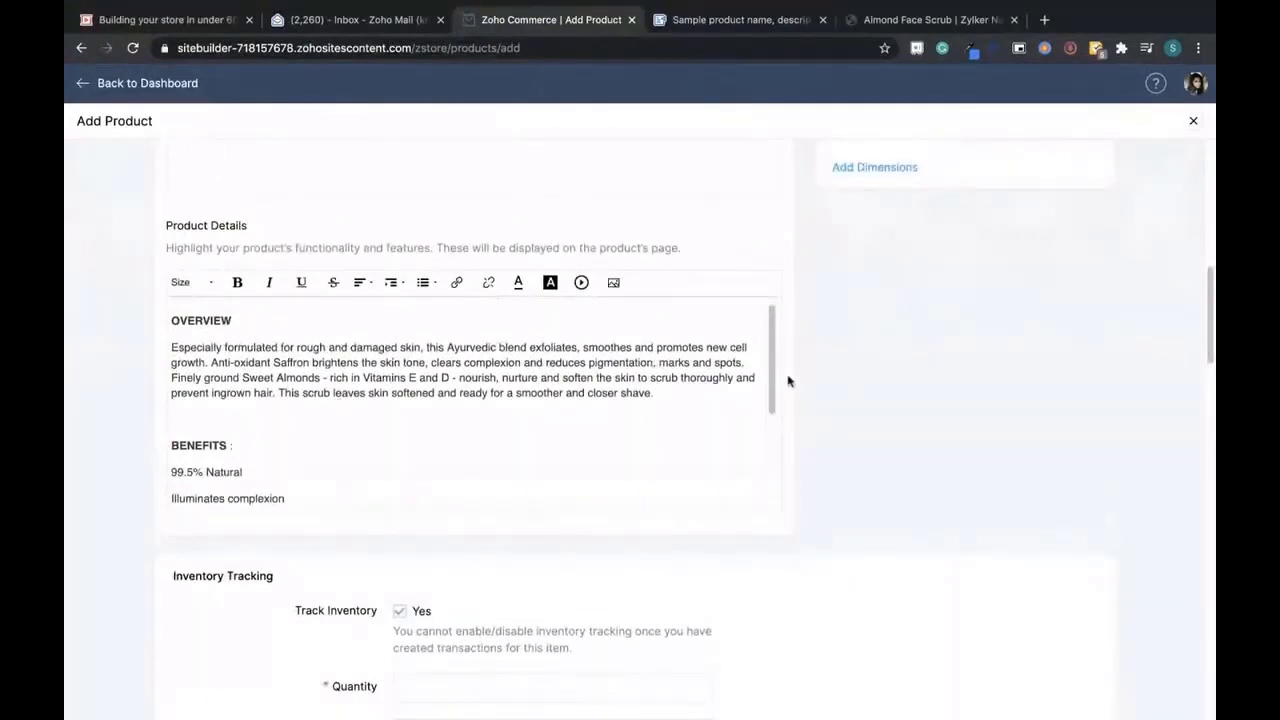
left_click_drag(771, 366, 771, 428)
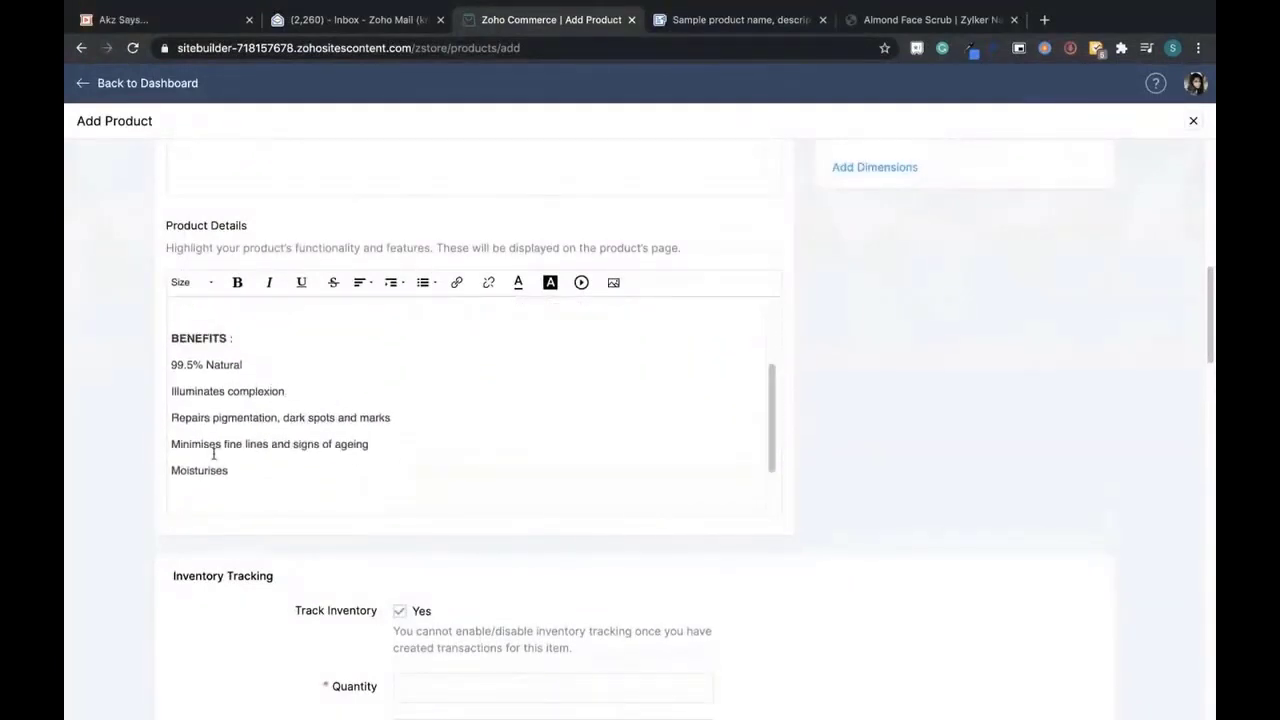
left_click_drag(232, 471, 170, 372)
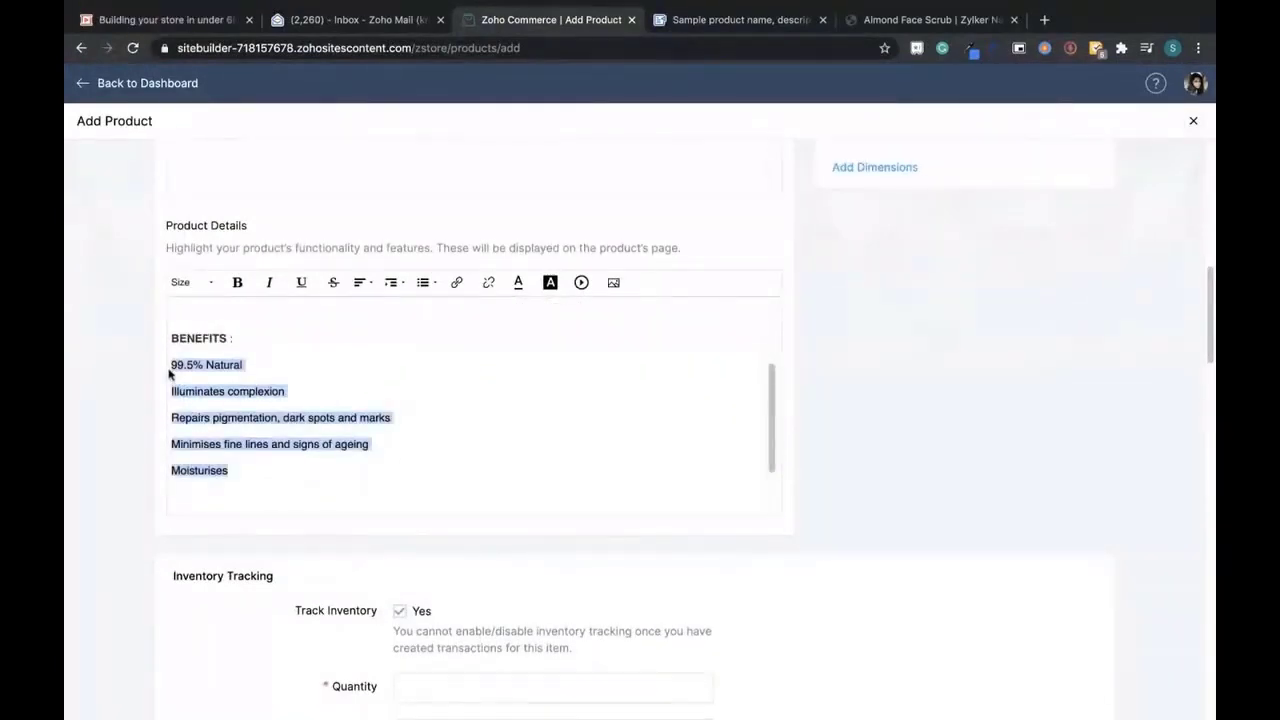
left_click(423, 282)
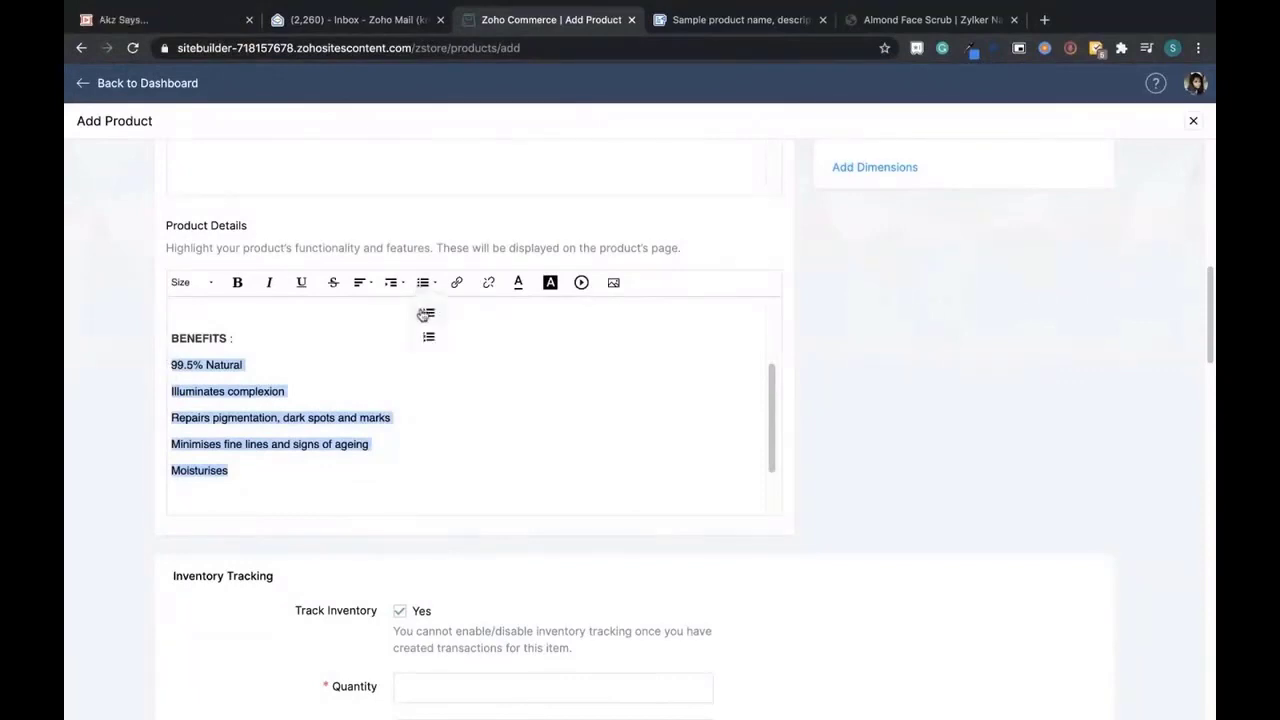
left_click(423, 315)
- Remove the blank lines before the What to Expect and Benefits headings in the Product Details
left_click(195, 451)
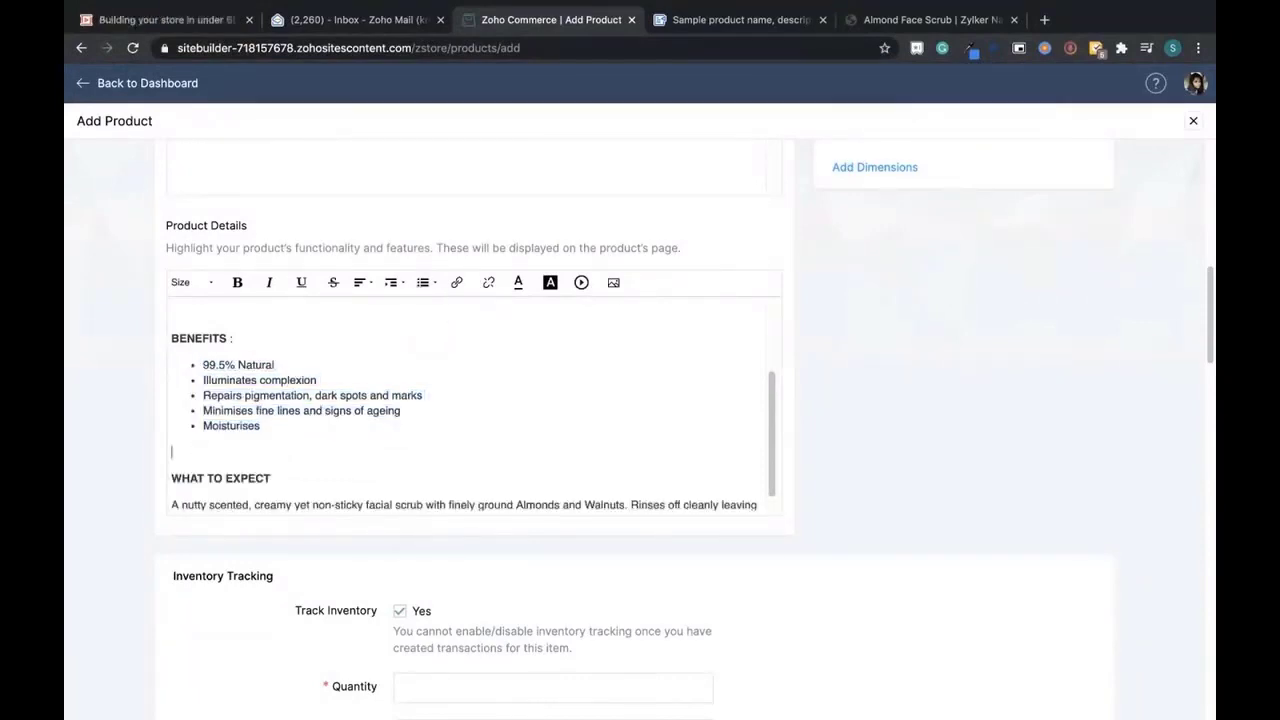
key("BackSpace")
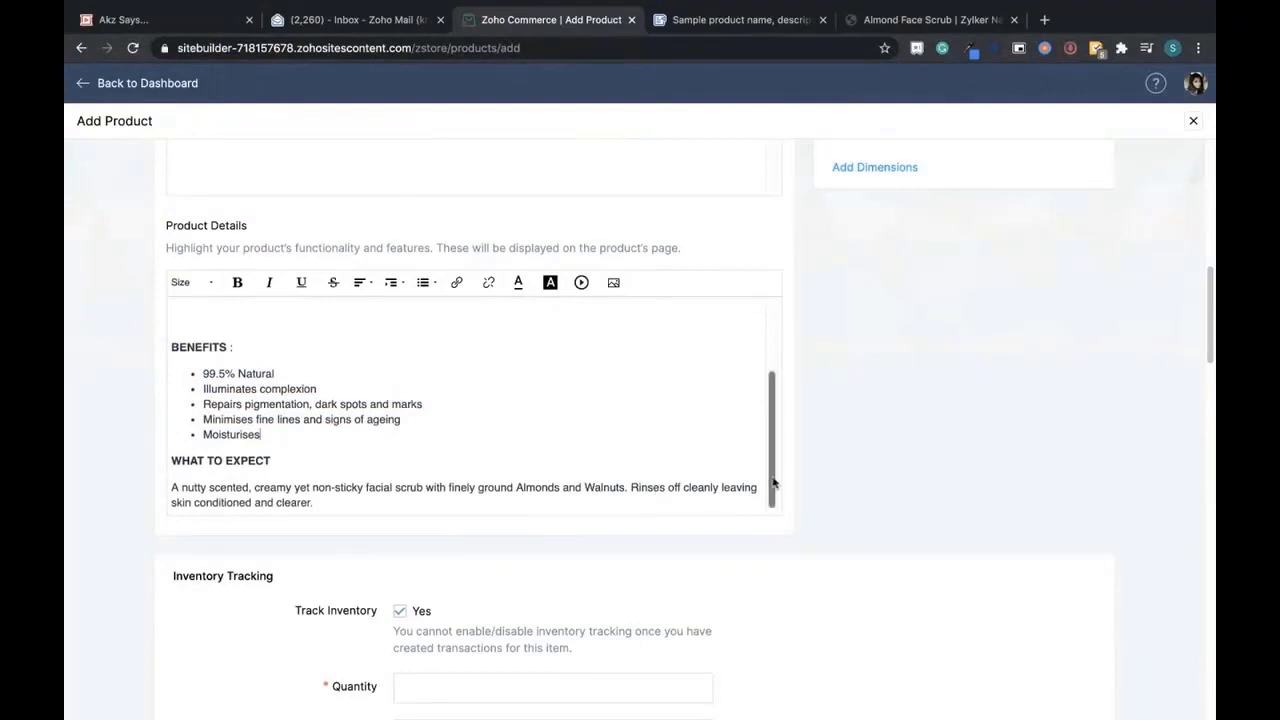
scroll(772, 483, "up", 3)
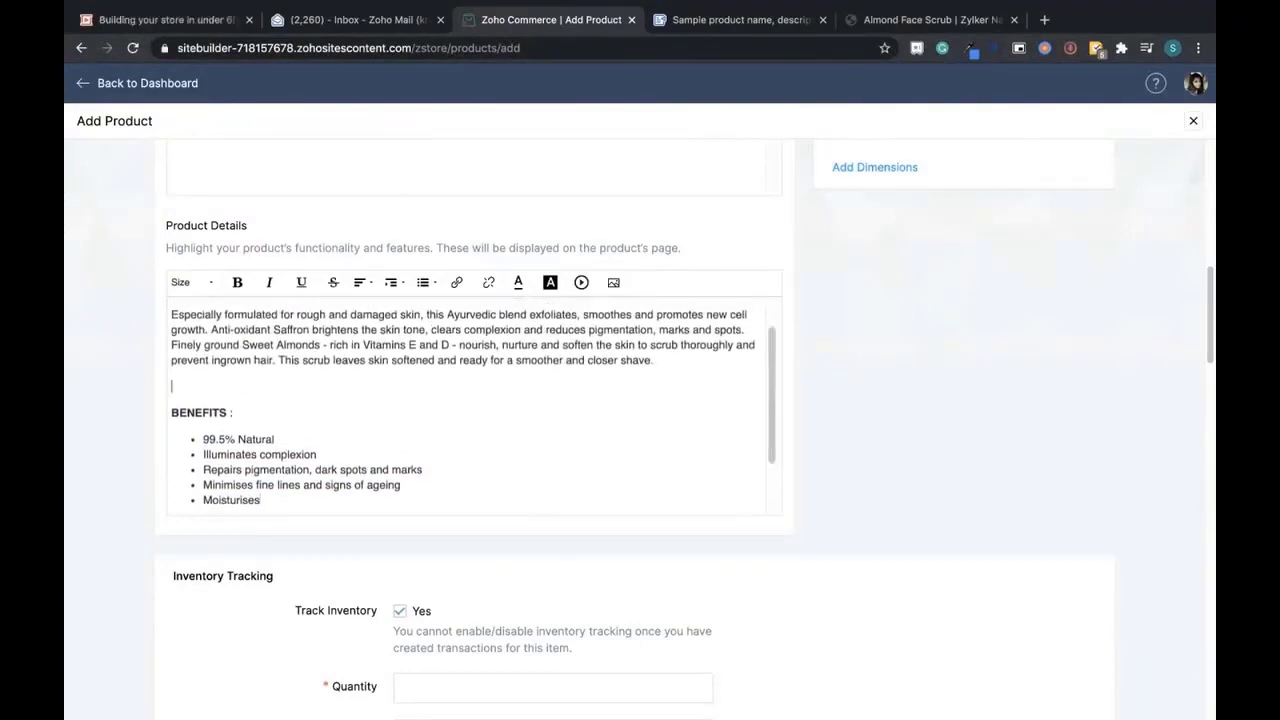
left_click(245, 385)
key("BackSpace")
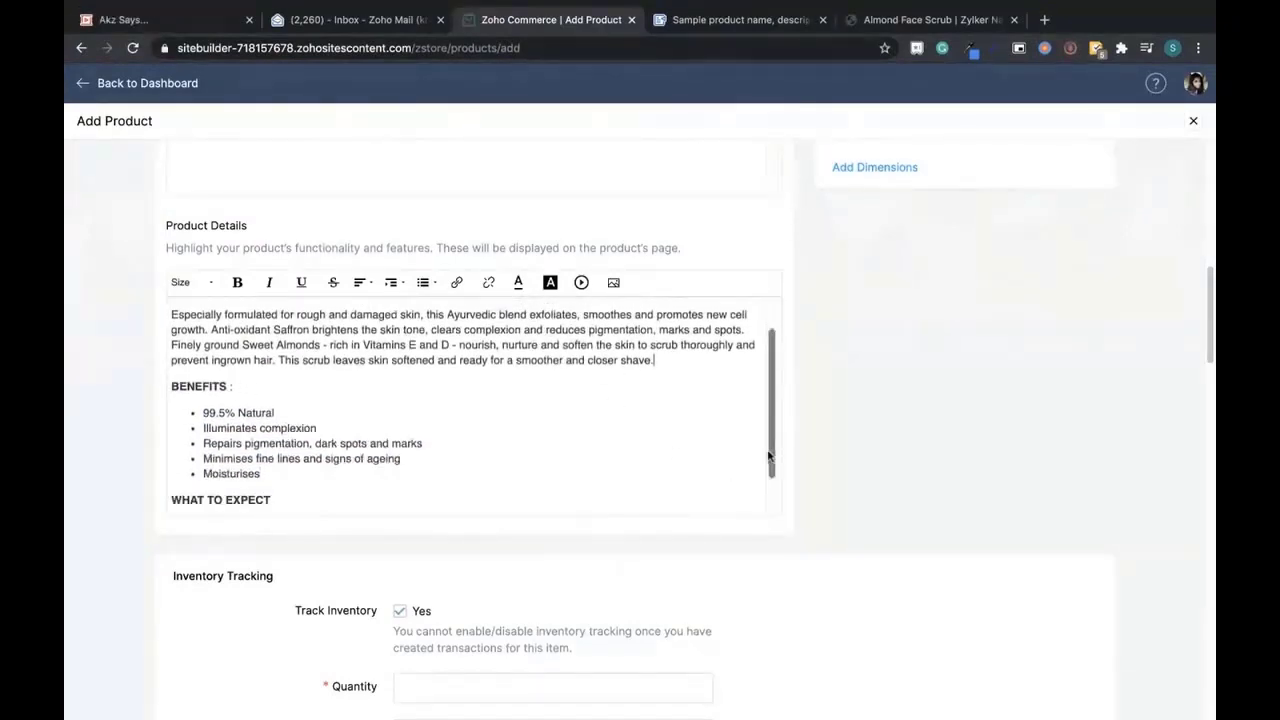
- Set the product's stock quantity to 10 and its low stock limit to 5 in Inventory Tracking
scroll(770, 365, "up", 2)
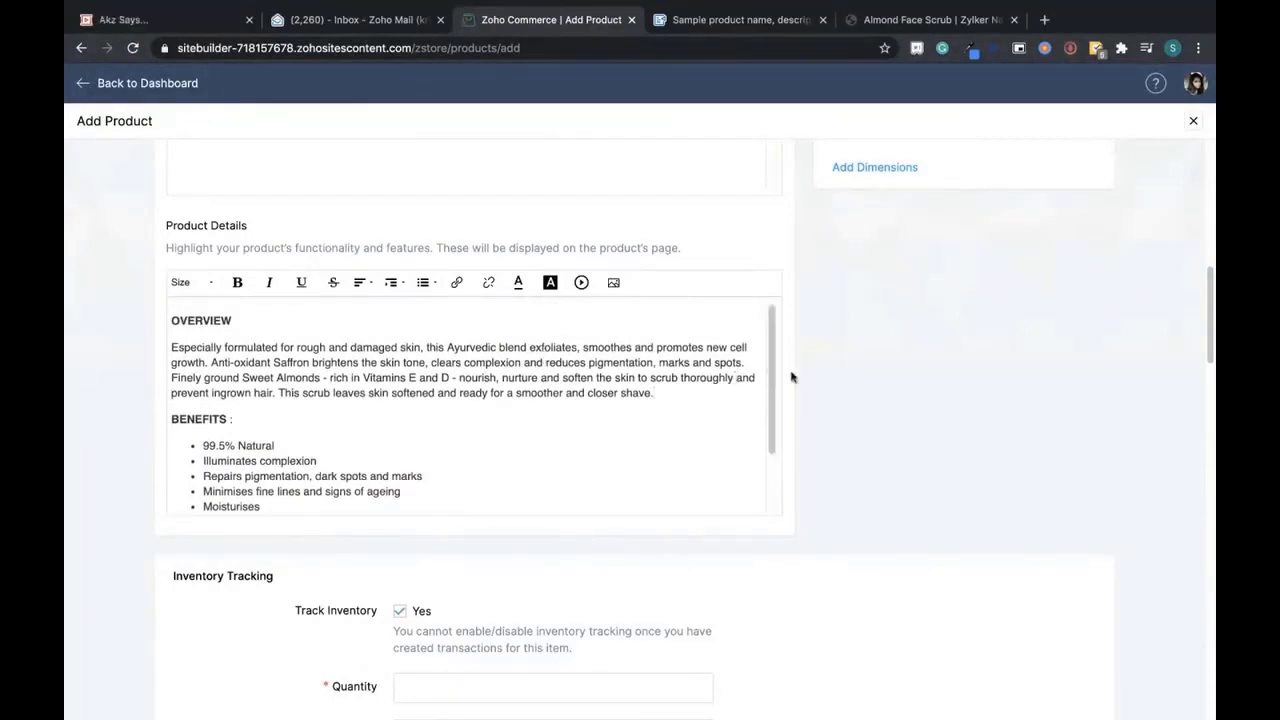
left_click_drag(771, 371, 773, 481)
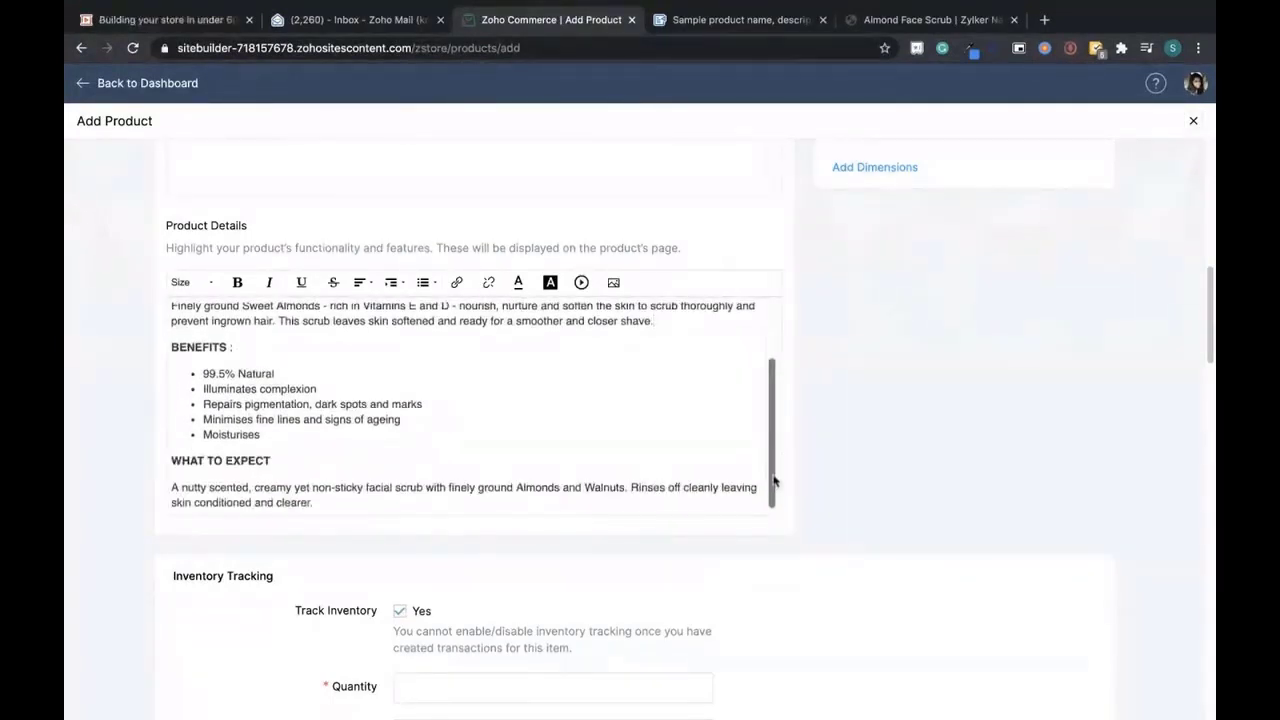
left_click_drag(1213, 340, 1214, 412)
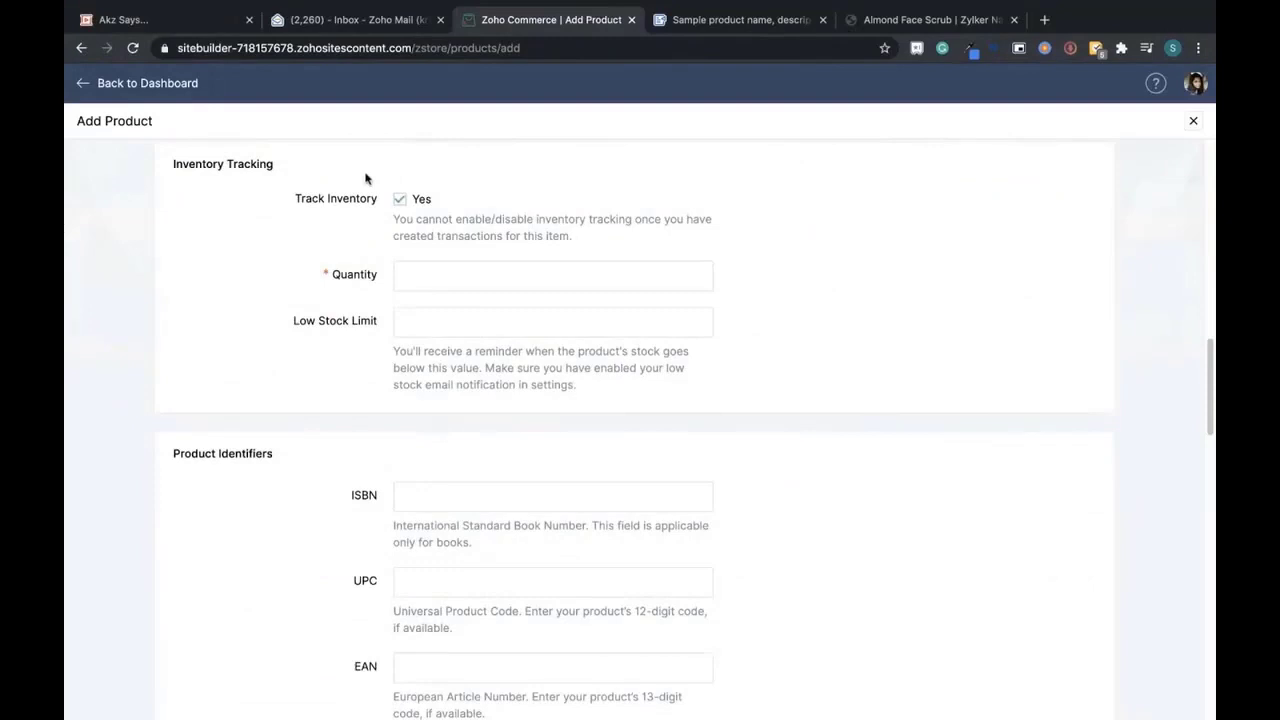
left_click(458, 282)
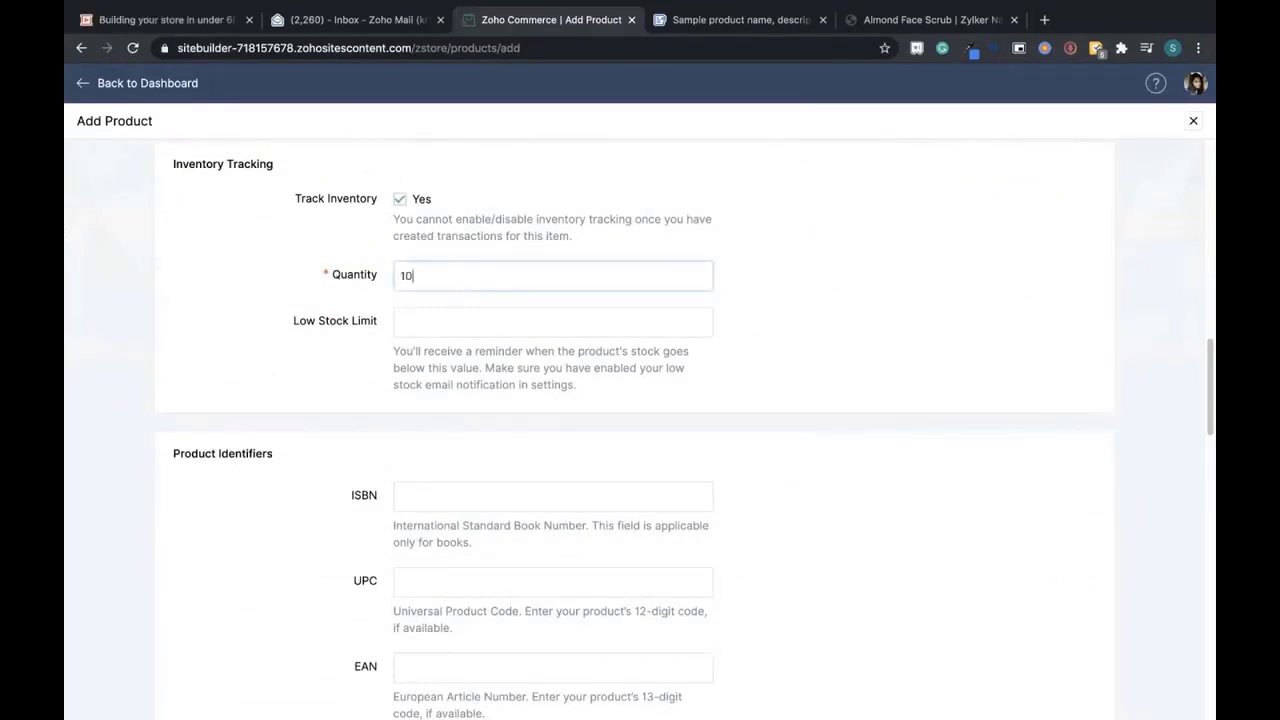
left_click(448, 322)
left_click(449, 358)
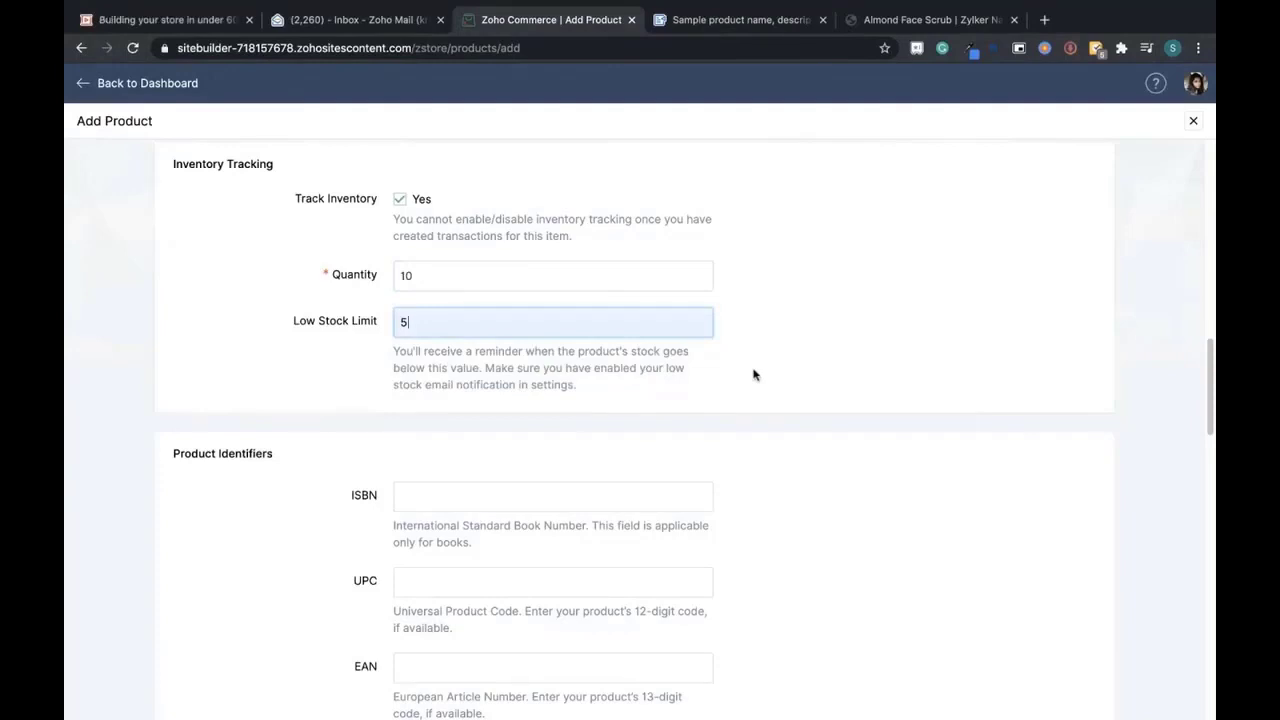
left_click(536, 273)
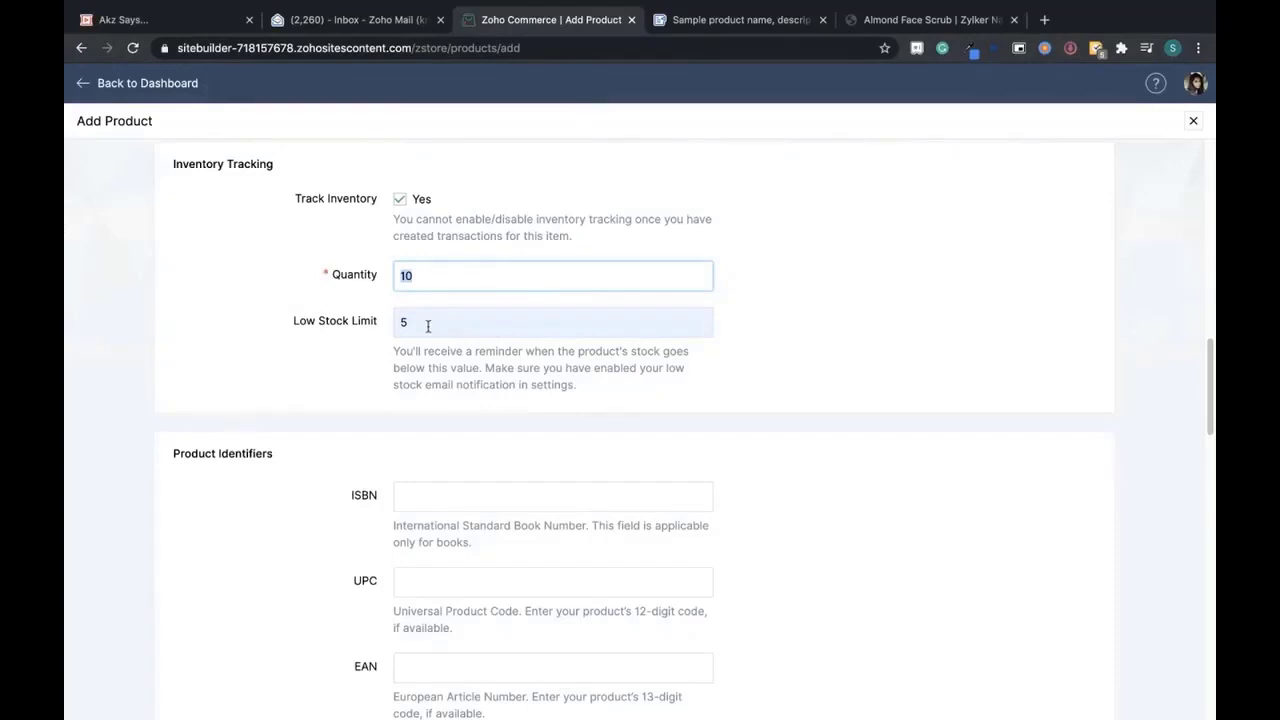
- Add the face scrub jar screenshot from the Demo Store folder to the product's Images
left_click_drag(1212, 355, 1213, 405)
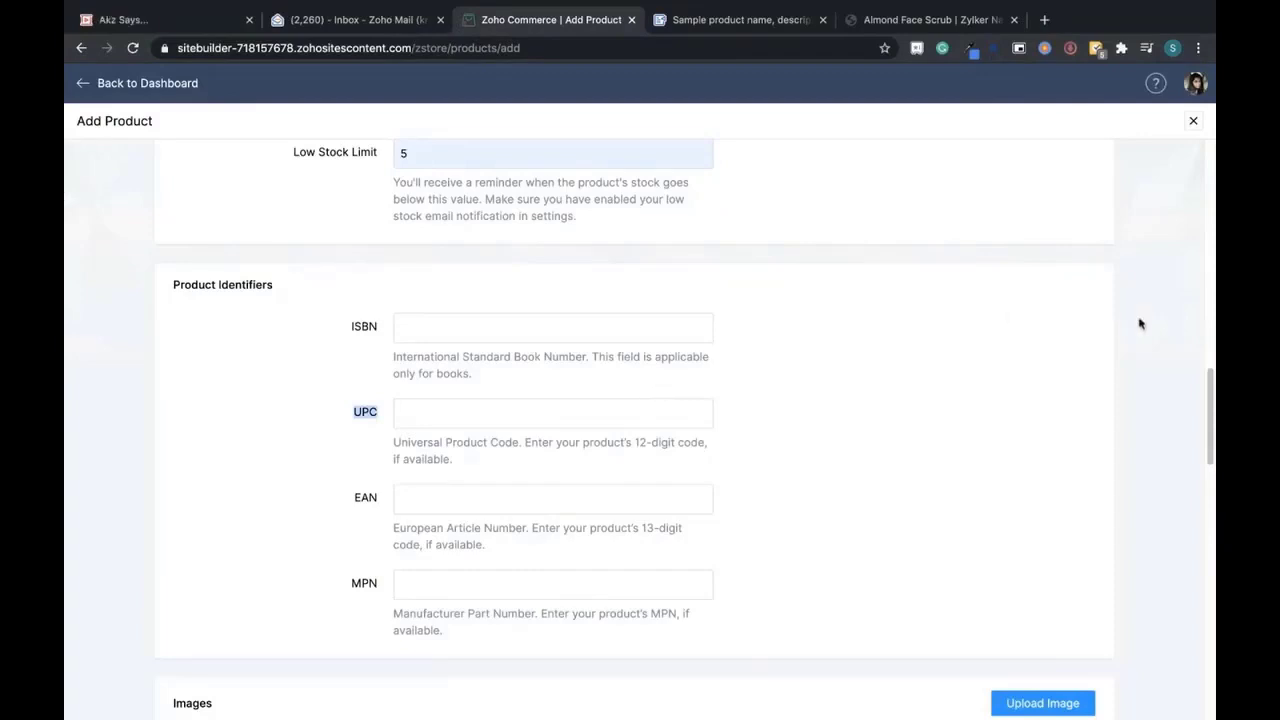
scroll(1197, 389, "down", 5)
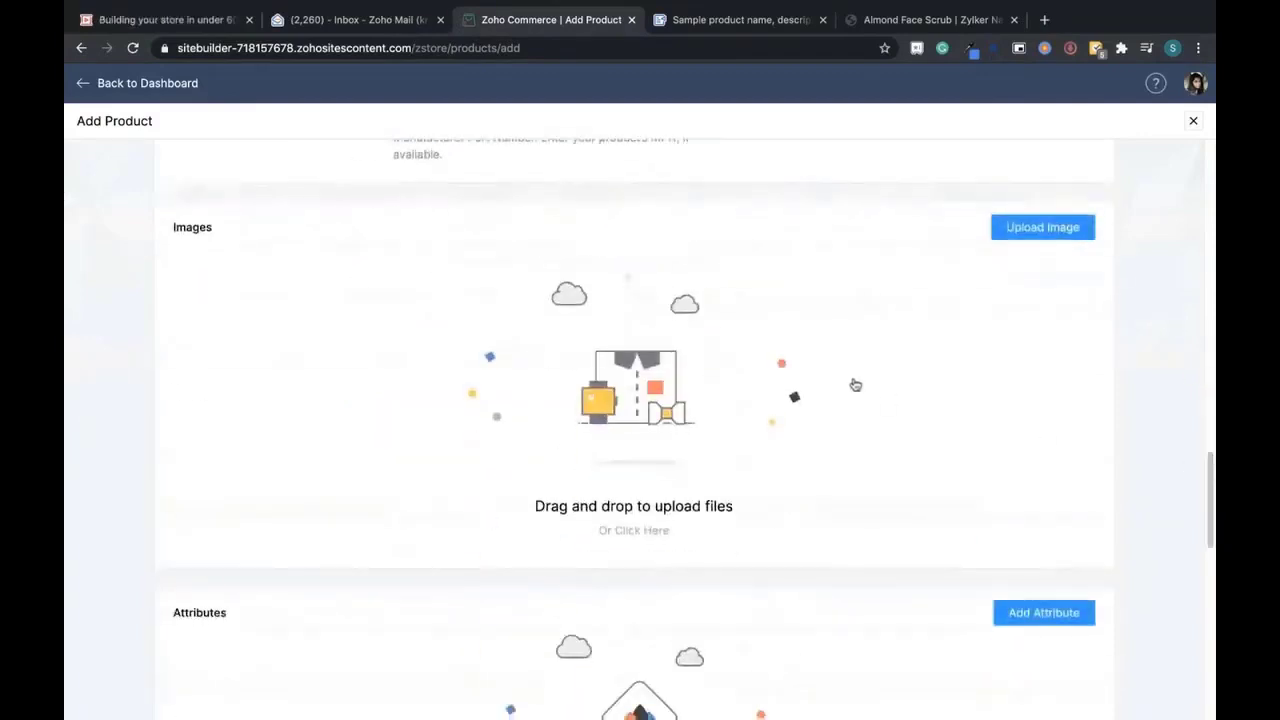
mouse_move(214, 33)
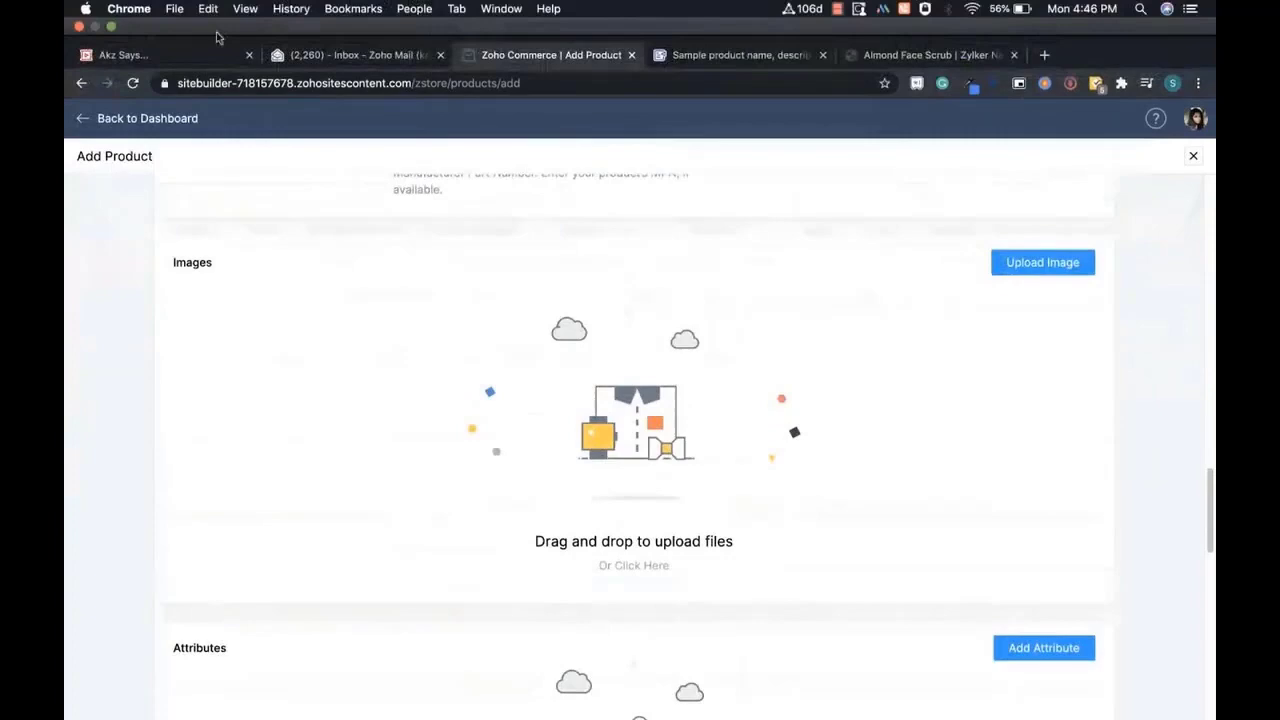
left_click(113, 27)
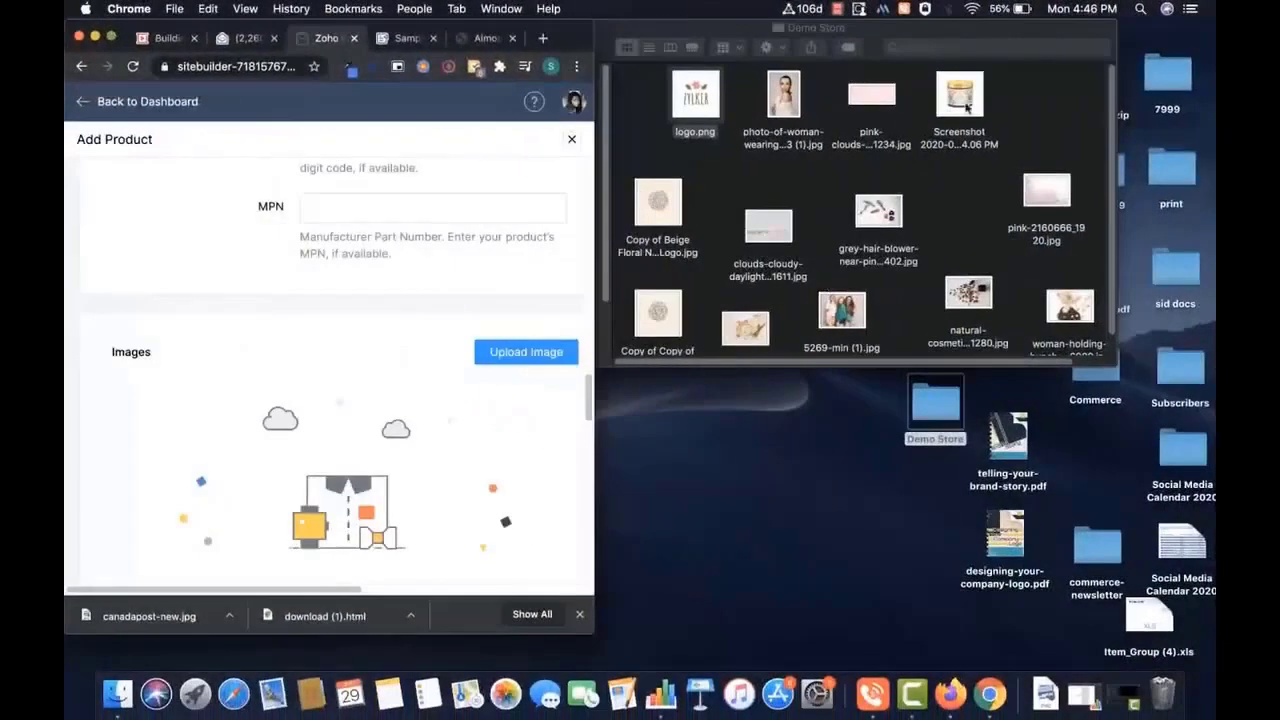
left_click_drag(959, 95, 218, 405)
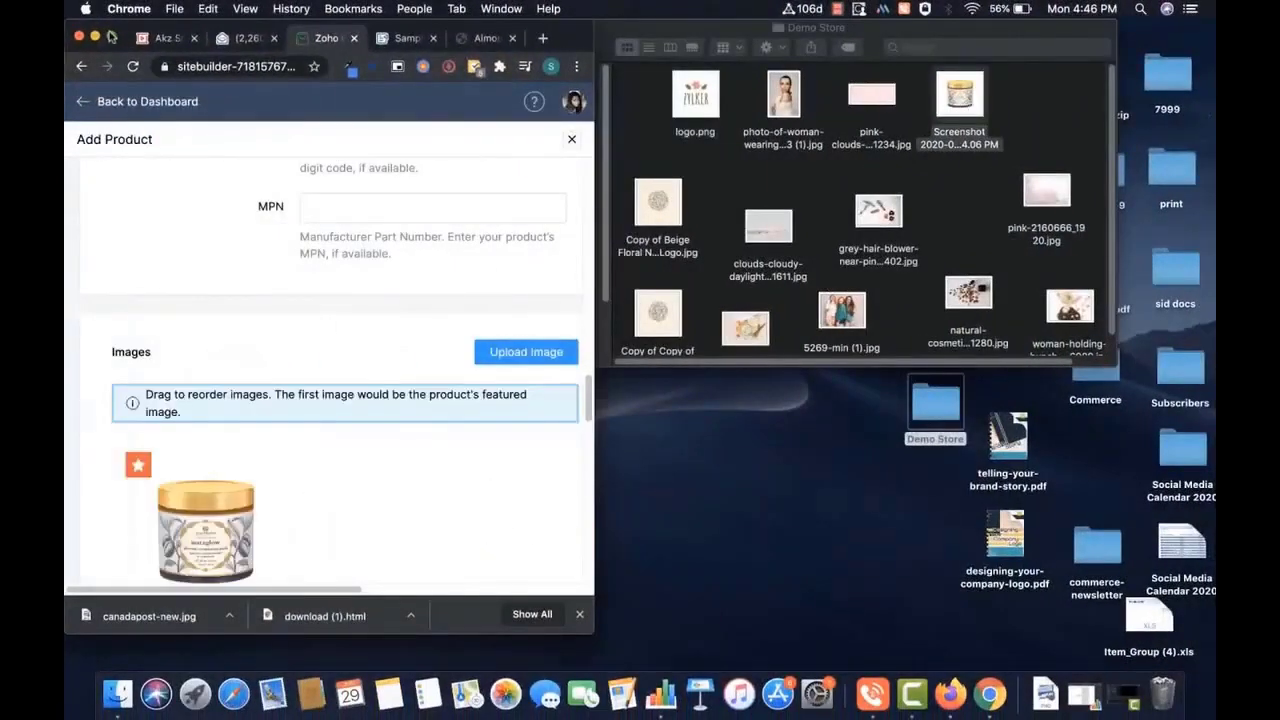
left_click(111, 37)
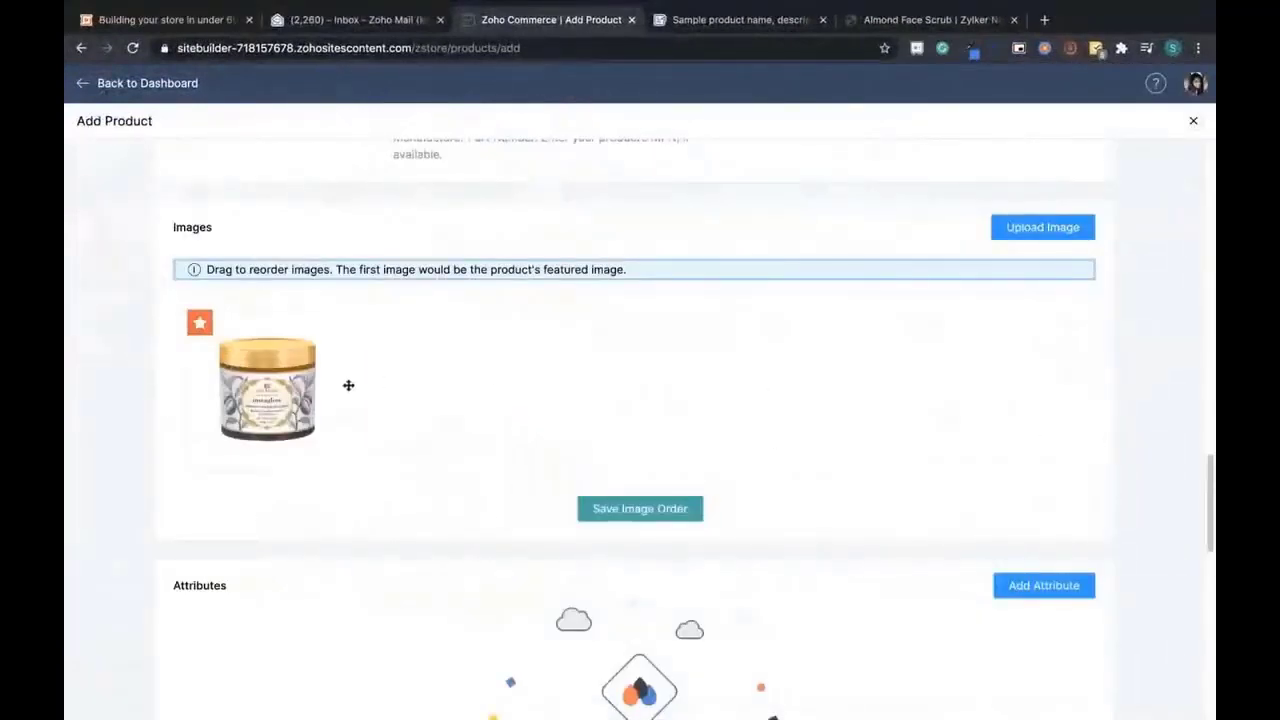
left_click_drag(272, 392, 218, 361)
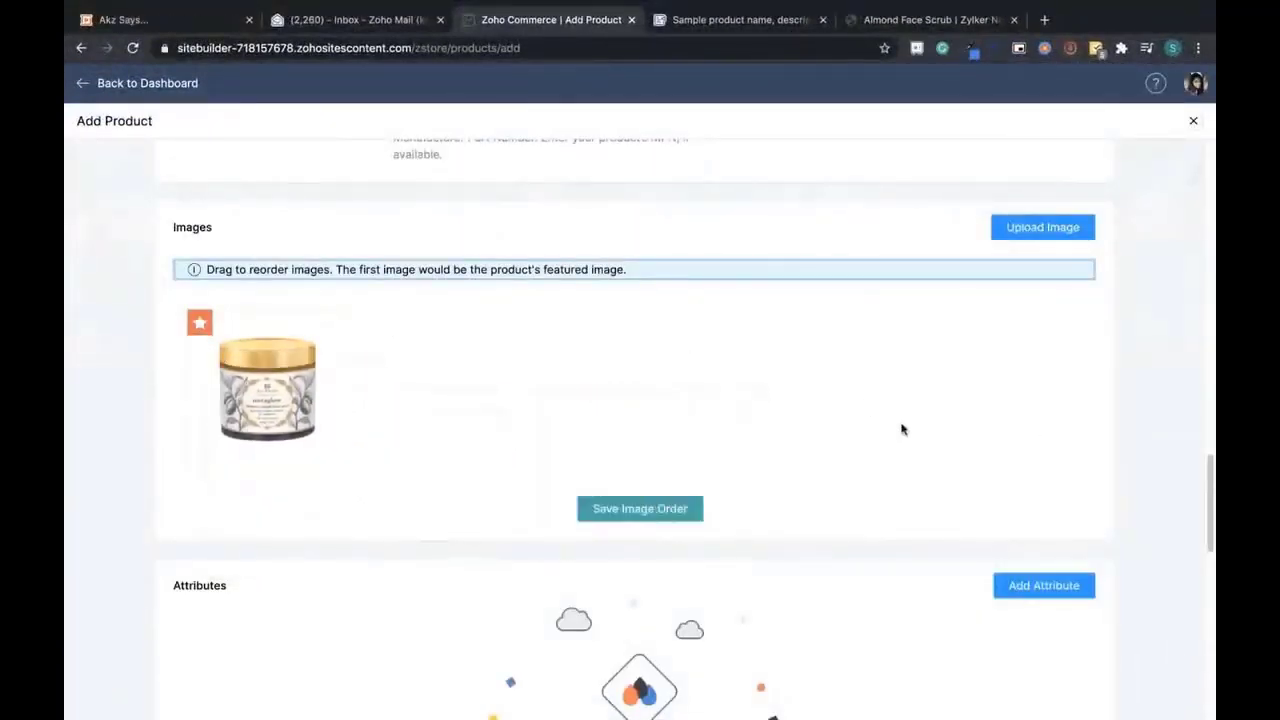
- Start a new product attribute titled Size and give it the option "Small - 200gm"
mouse_move(1209, 527)
left_mouse_down()
mouse_move(1209, 553)
mouse_move(1208, 535)
left_mouse_up()
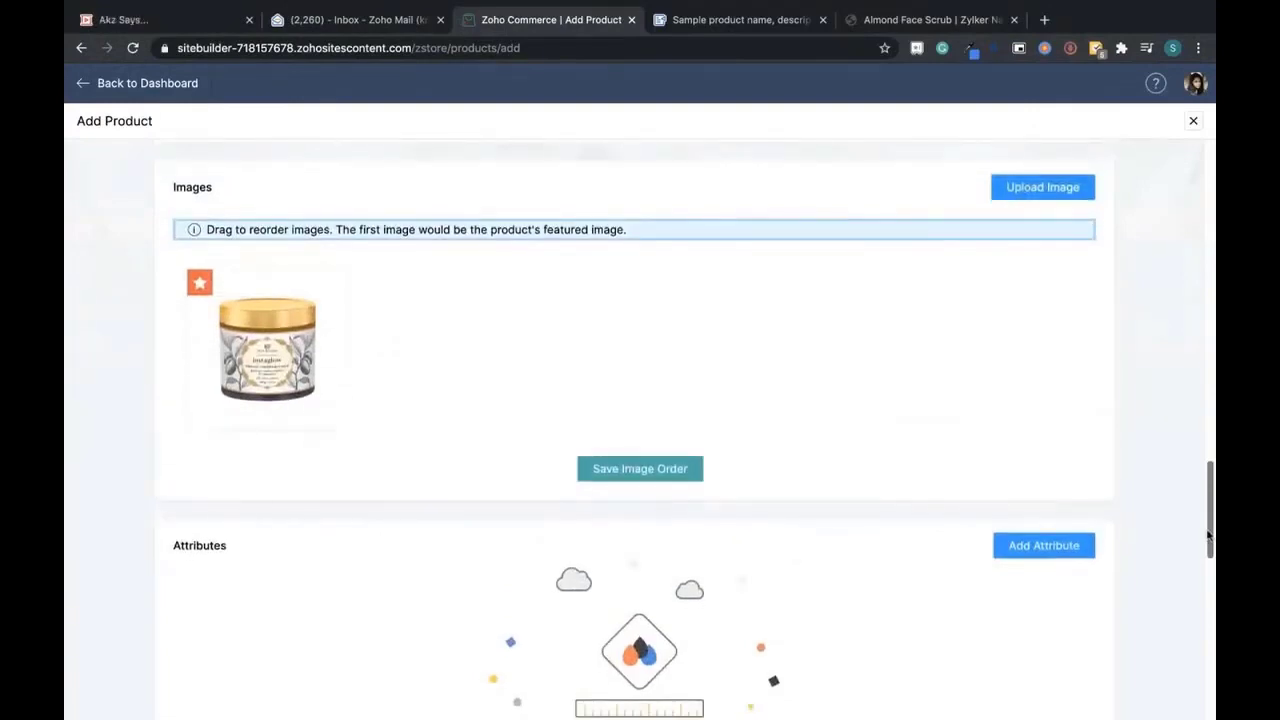
left_click_drag(1205, 525, 1206, 556)
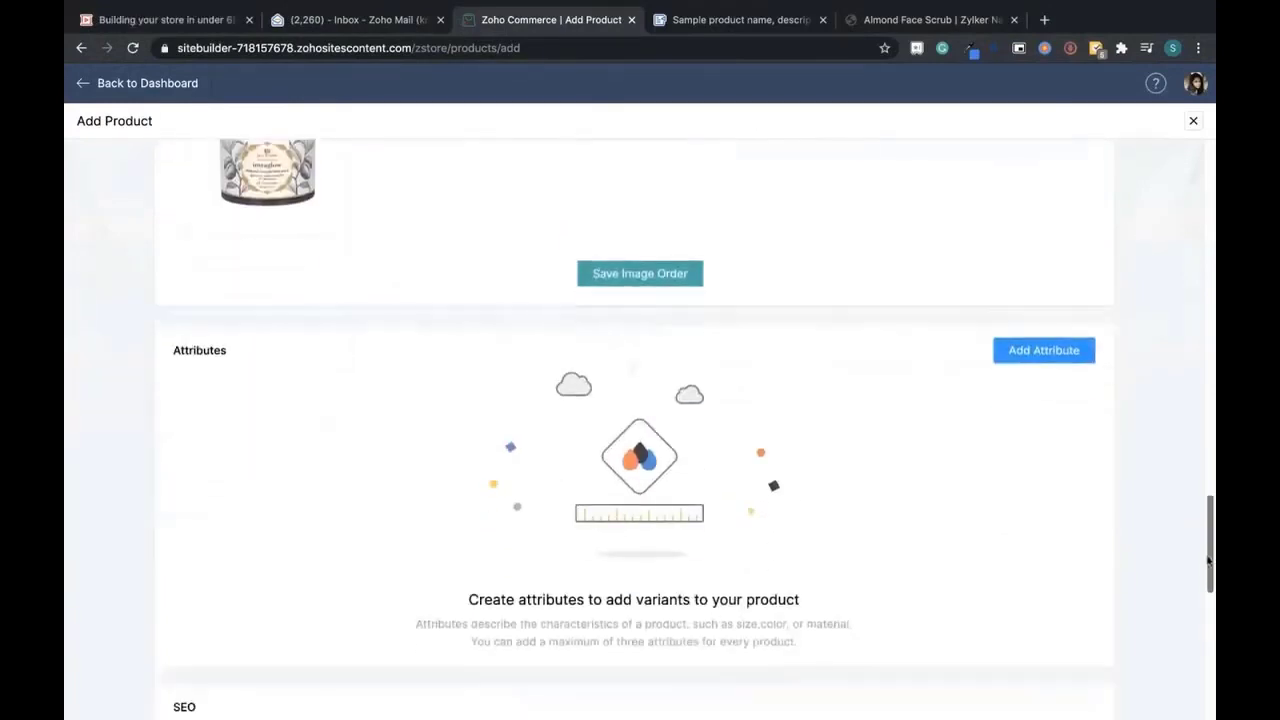
left_click(1068, 356)
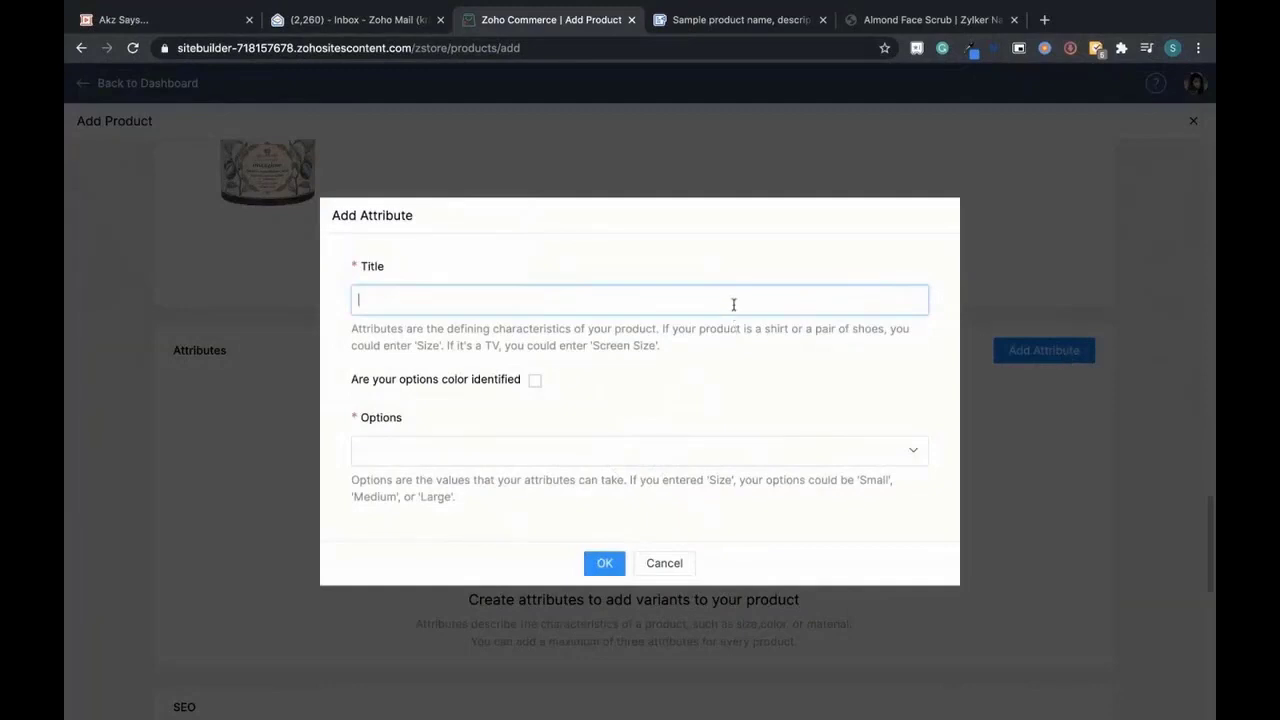
type("Size")
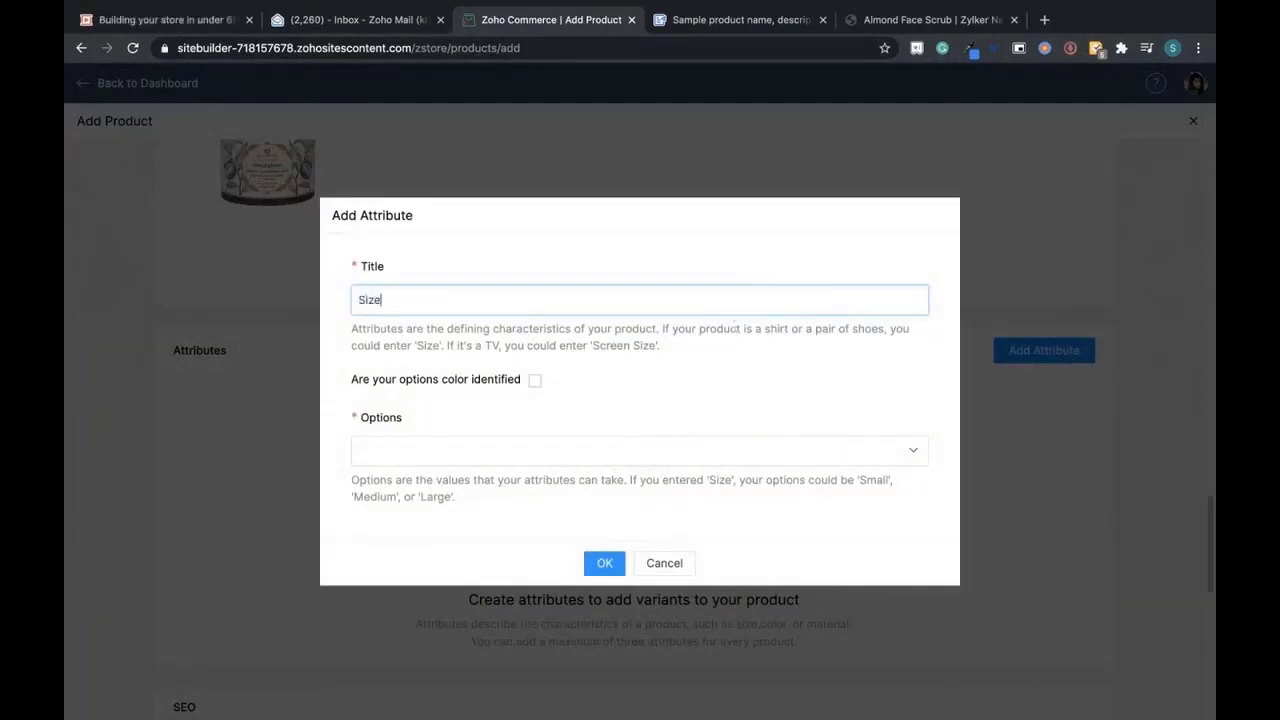
left_click(435, 447)
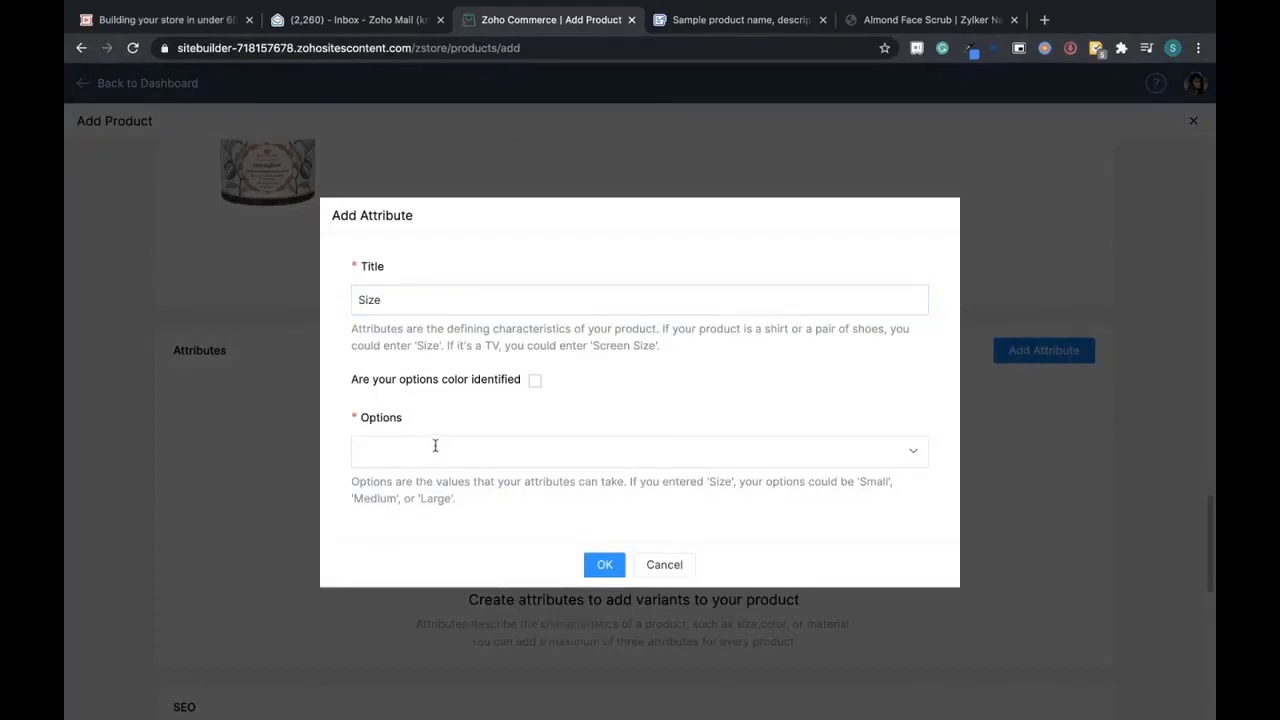
type("Small - 200gm")
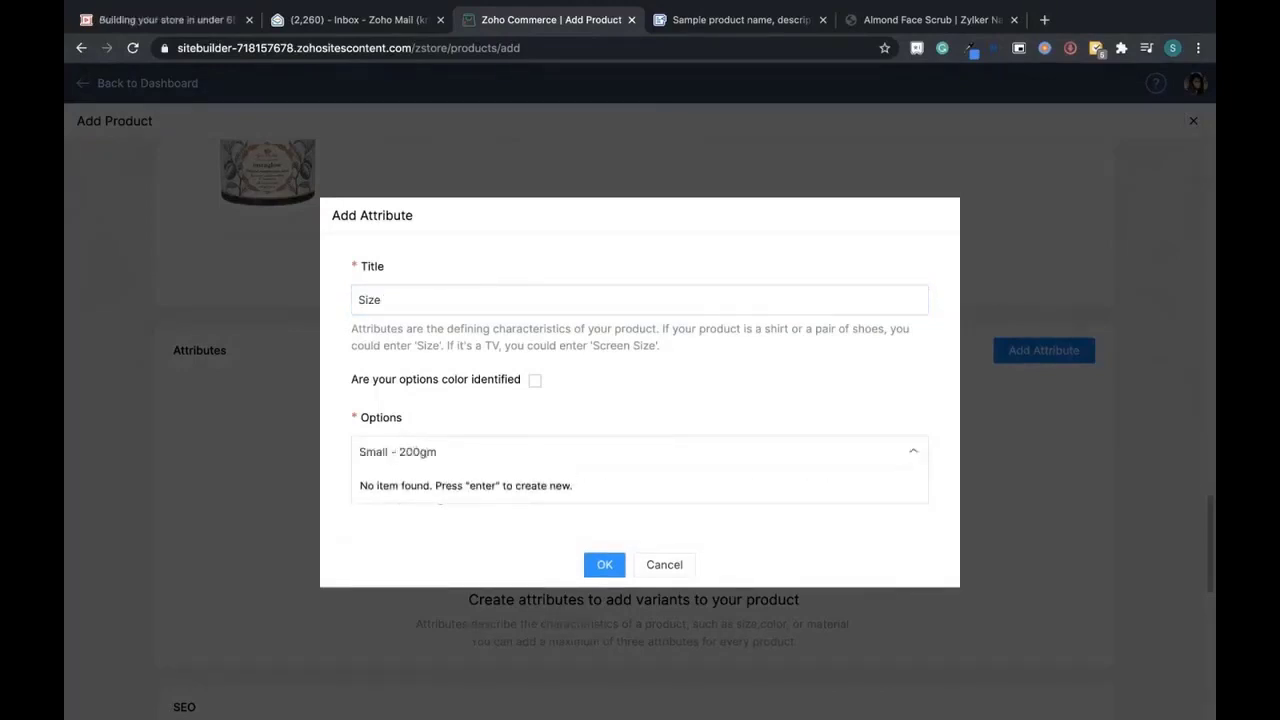
key("Return")
- Add "Medium - 500gm" as the second option of the Size attribute and save the attribute
type("Medium")
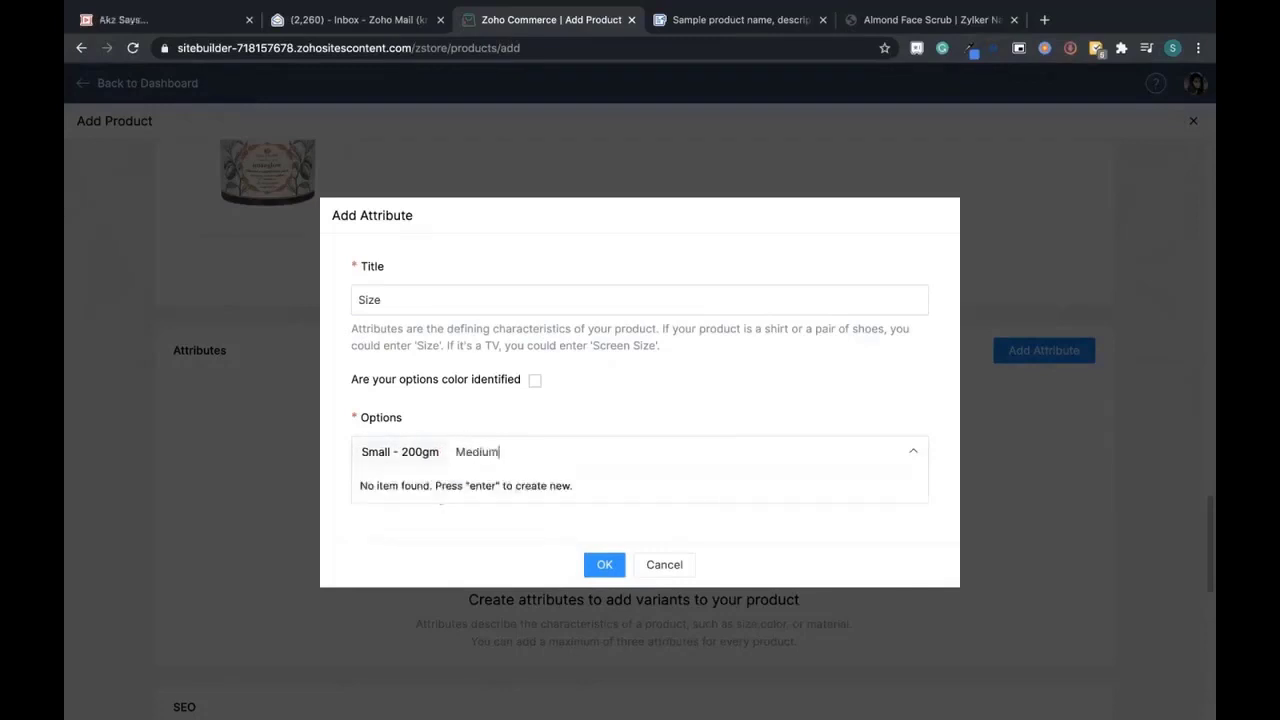
type(" - ")
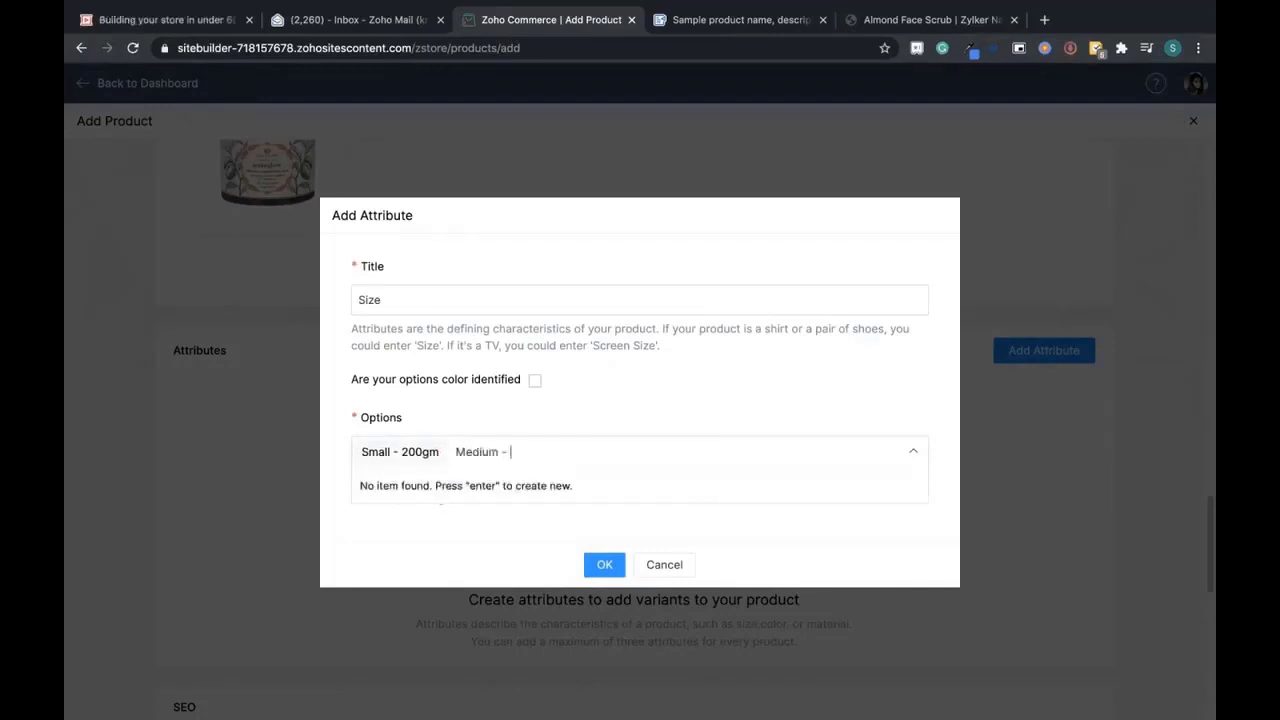
type("300")
type("00gm")
key("Return")
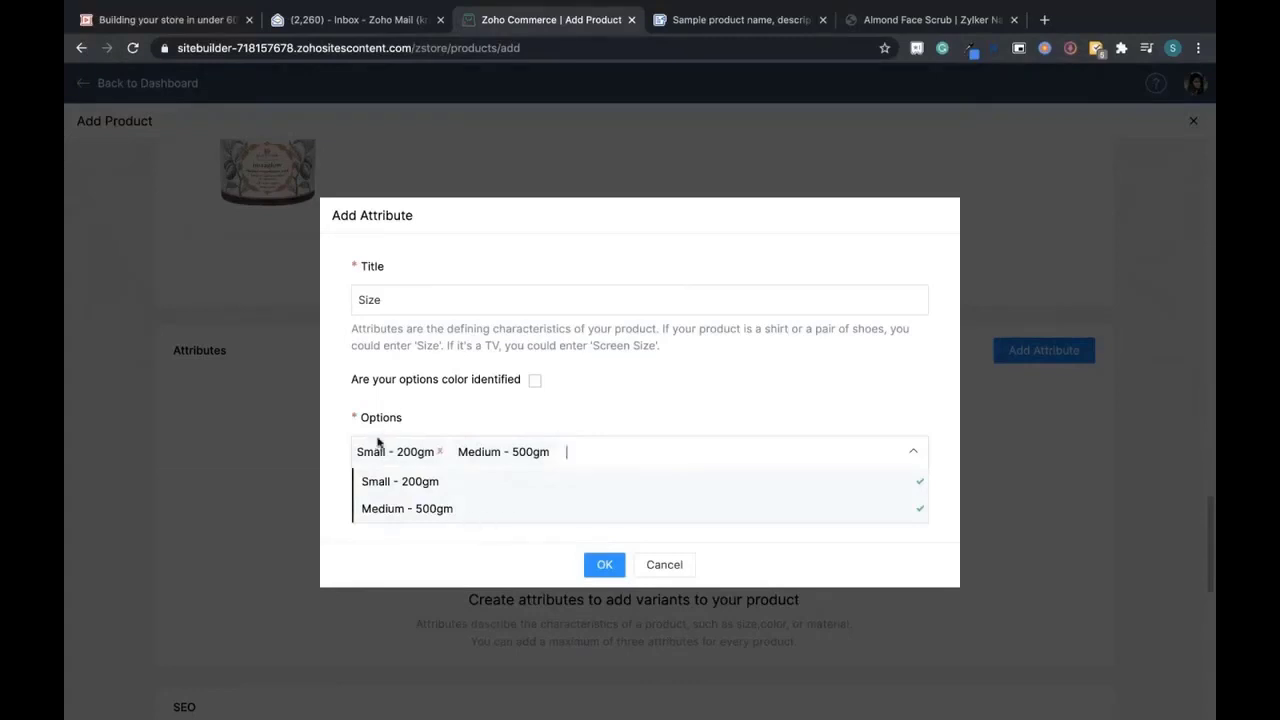
left_click(606, 564)
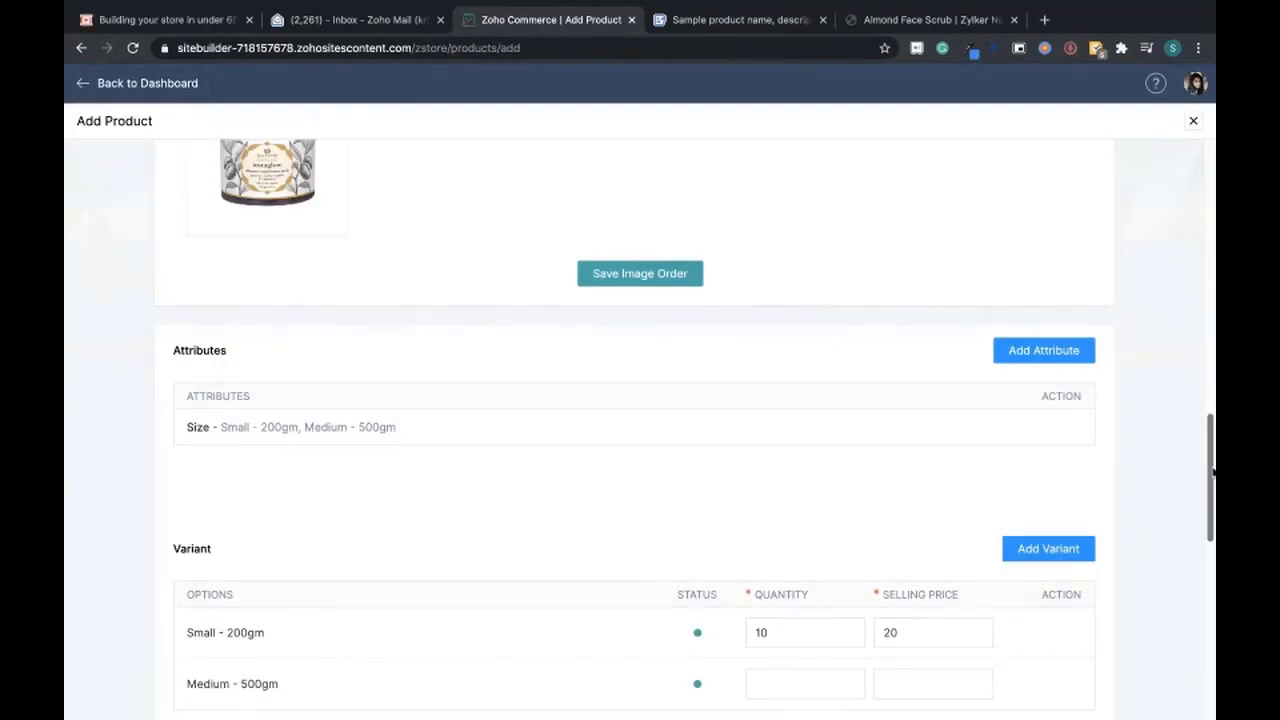
- Set the Medium - 500gm variant's quantity to 10 and its selling price to 30
scroll(1212, 470, "down", 3)
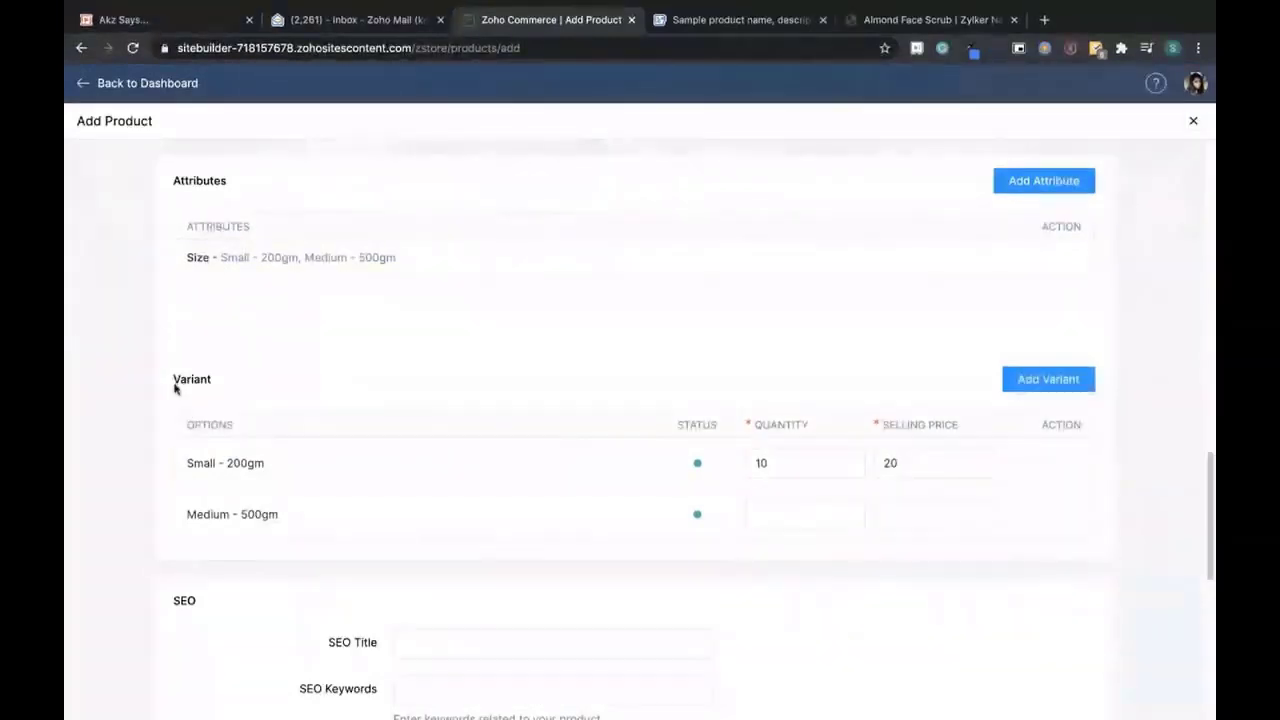
left_click(809, 514)
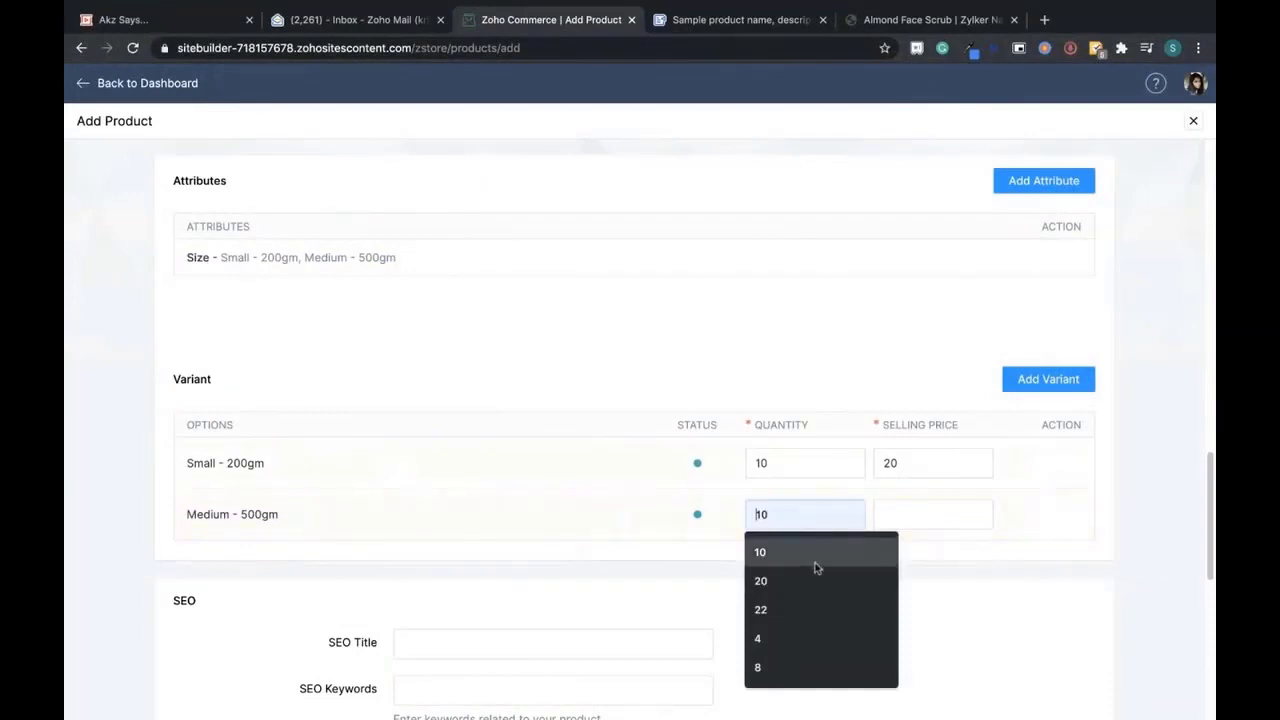
left_click(816, 562)
left_click(937, 518)
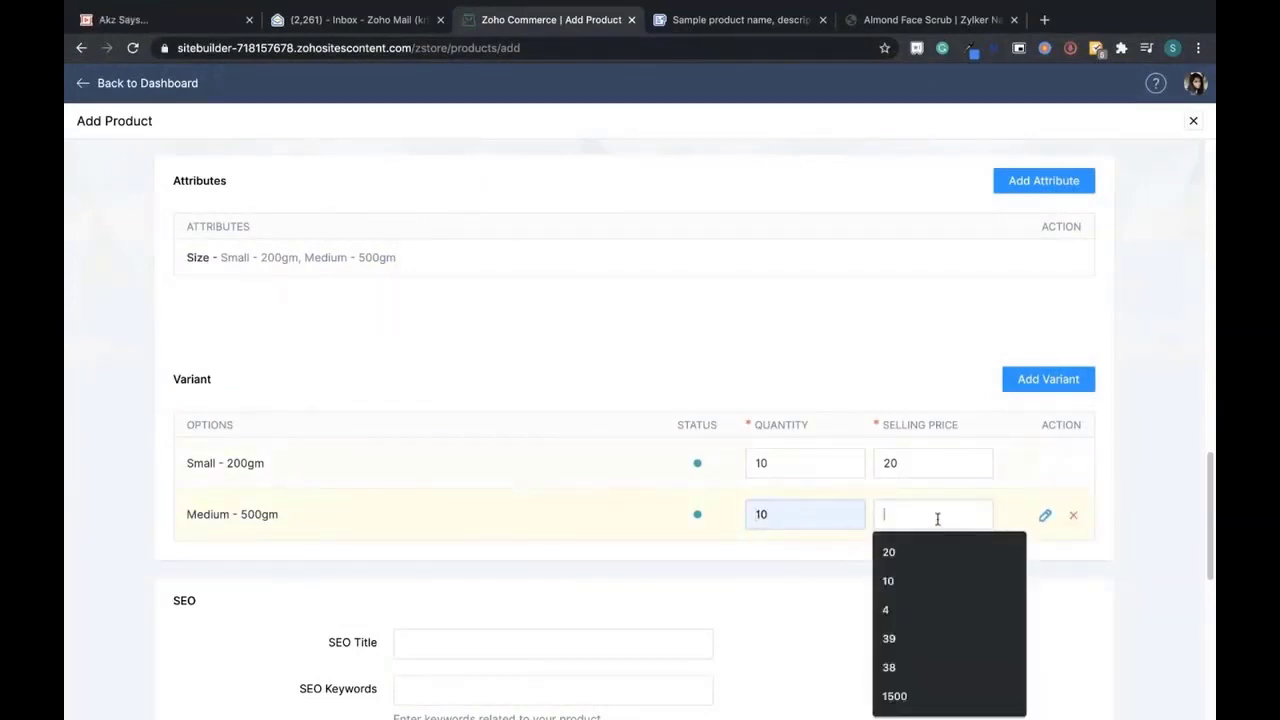
type("30")
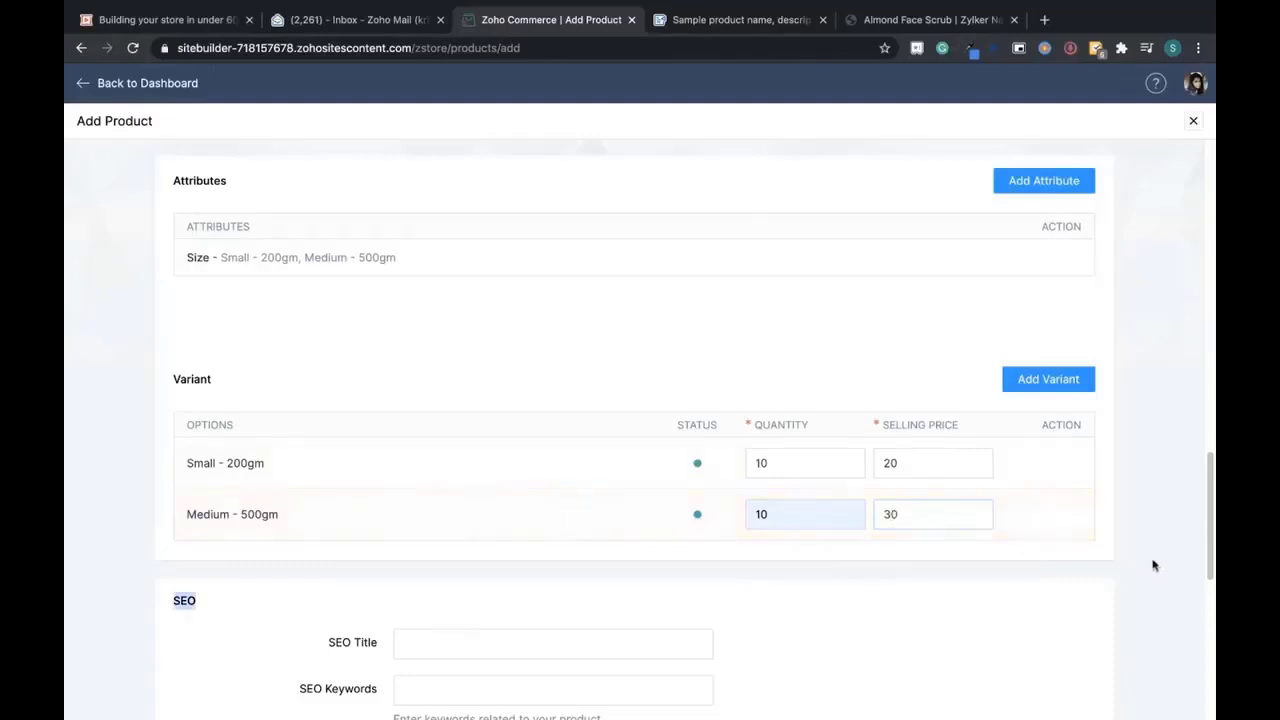
- Copy the SEO meta title "Almond Face Scrub | Zylker Naturals" from the Writer document into the product's SEO Title
left_click_drag(1212, 547, 1212, 611)
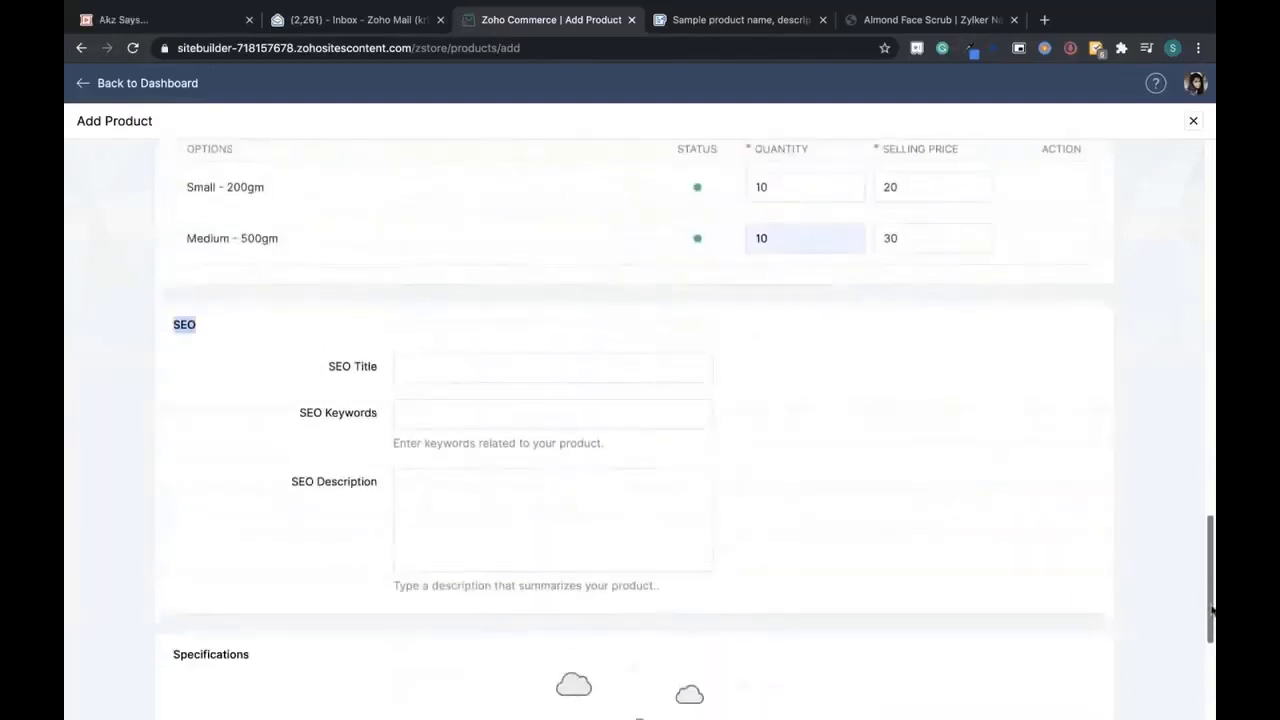
left_click(726, 20)
left_click(605, 490)
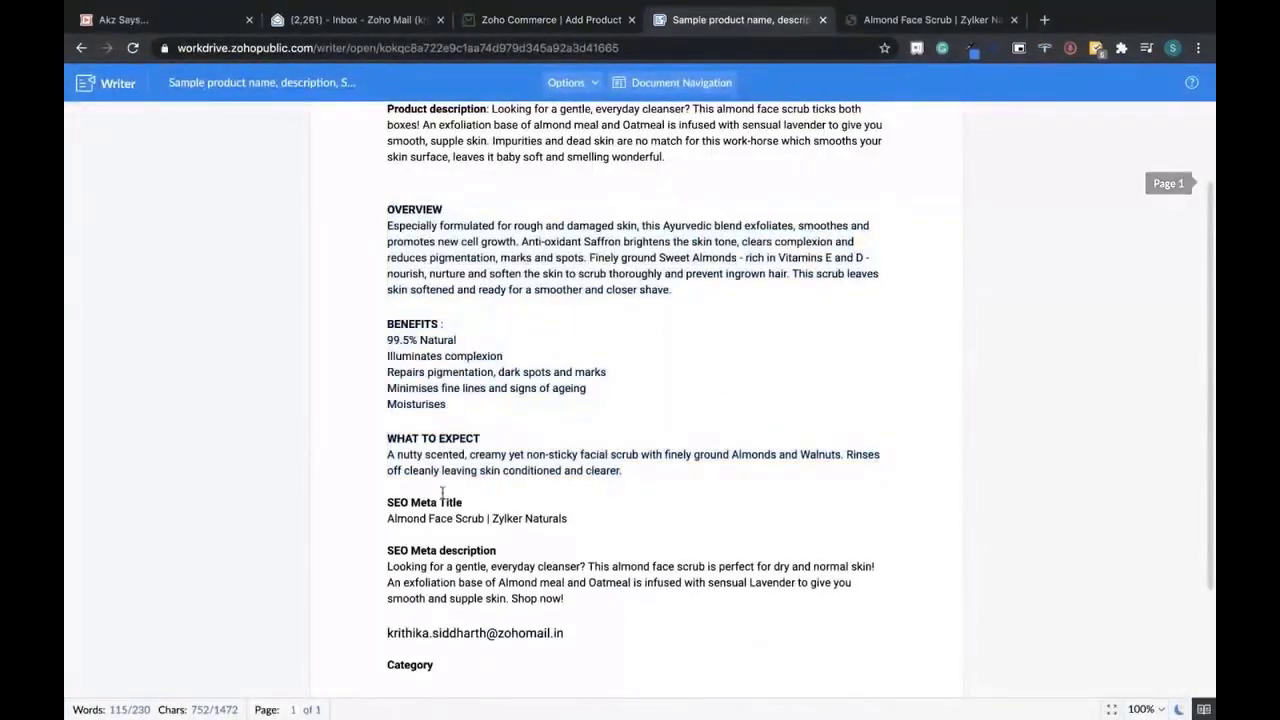
left_click(389, 520)
left_click(576, 538, "shift")
key("super+c")
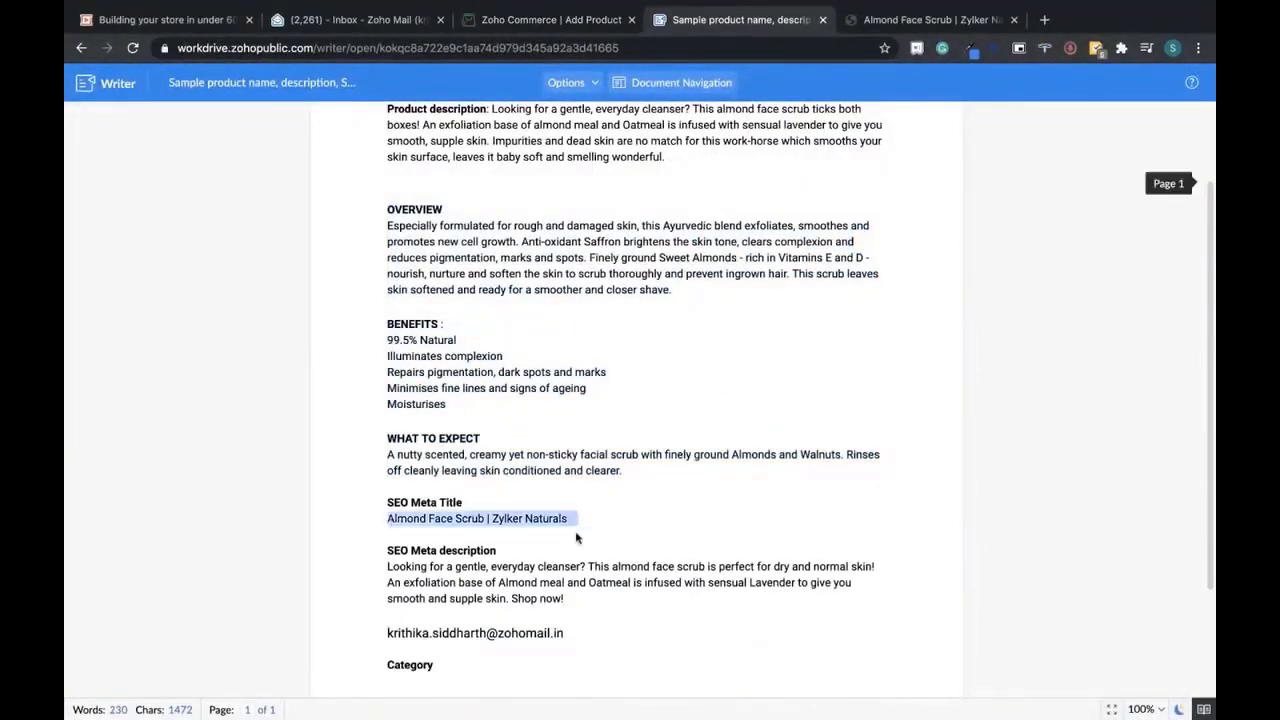
left_click(498, 22)
left_click(510, 369)
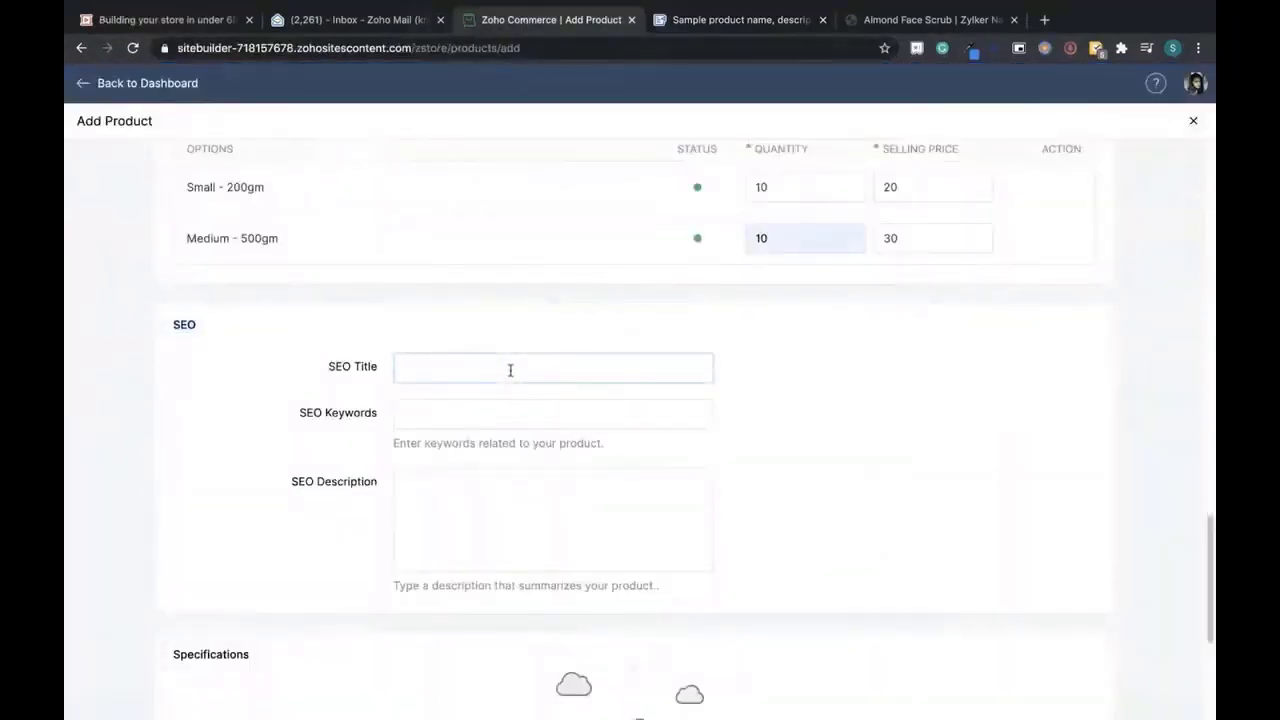
key("super+v")
- Copy the three-line SEO meta description from the Writer document into the product's SEO Description
left_click(740, 20)
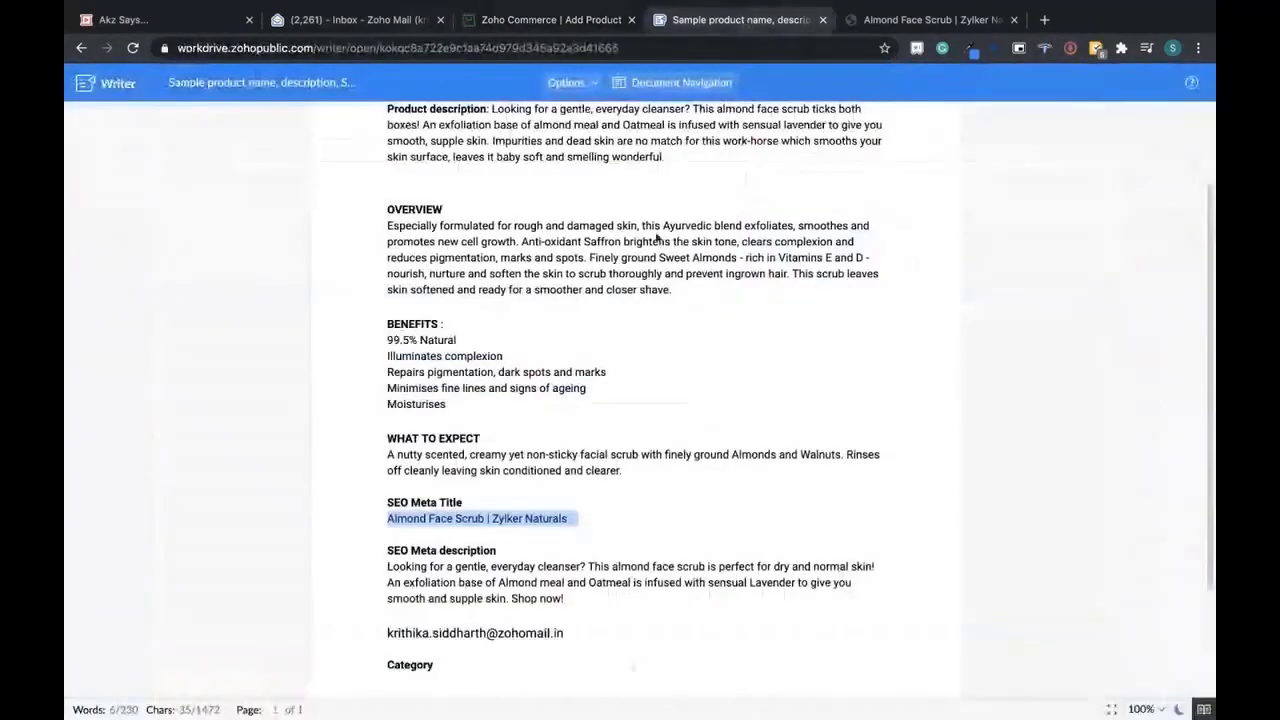
scroll(680, 580, "down", 1)
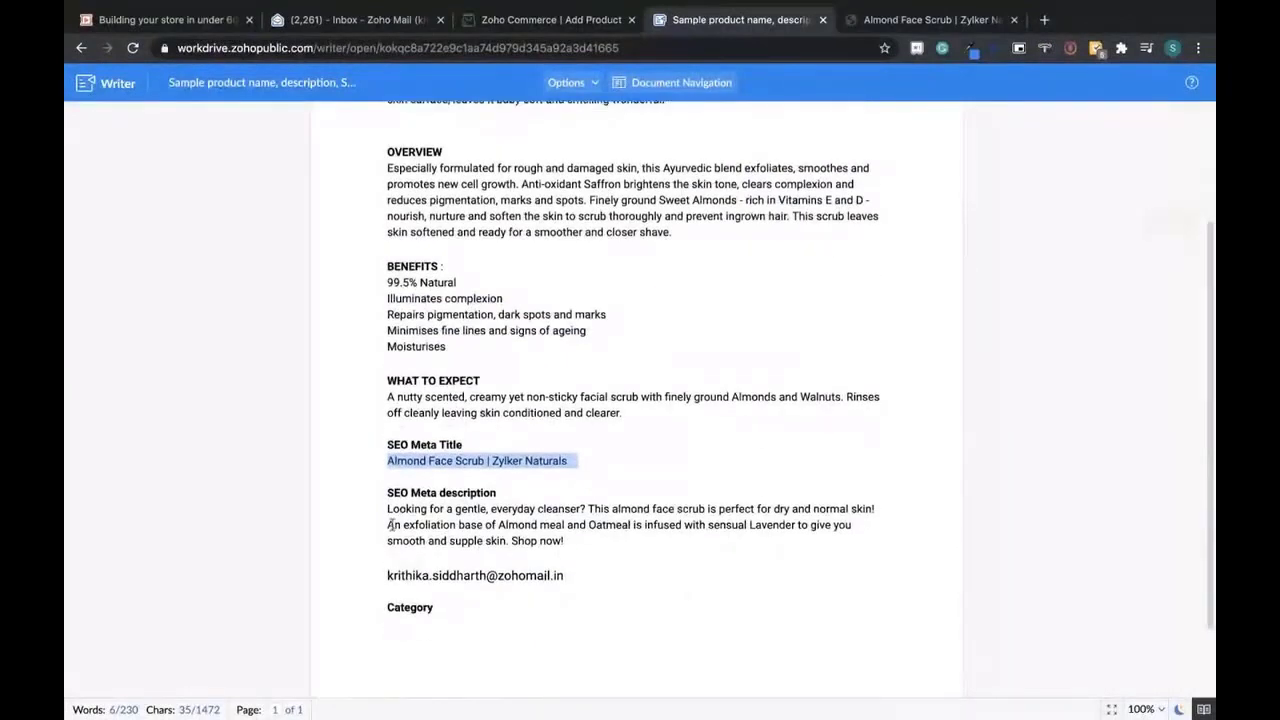
left_click_drag(389, 511, 606, 542)
key("ctrl+c")
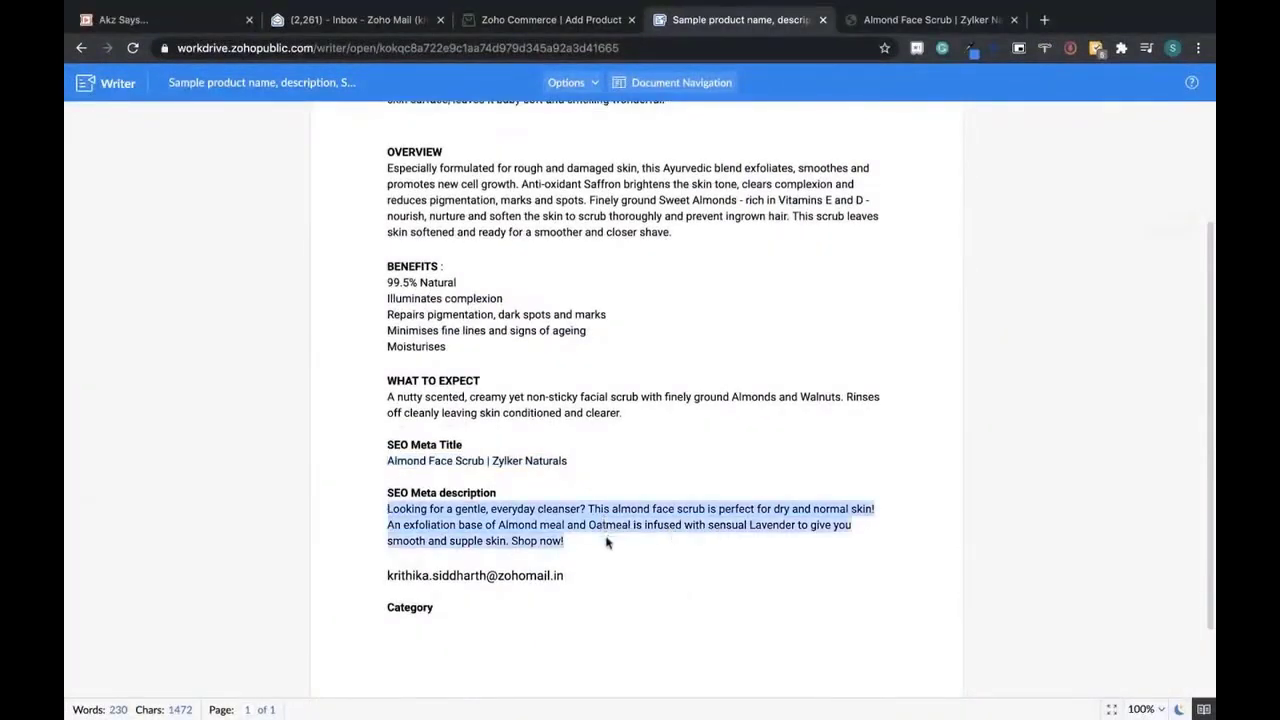
left_click(557, 25)
left_click(469, 500)
key("ctrl+v")
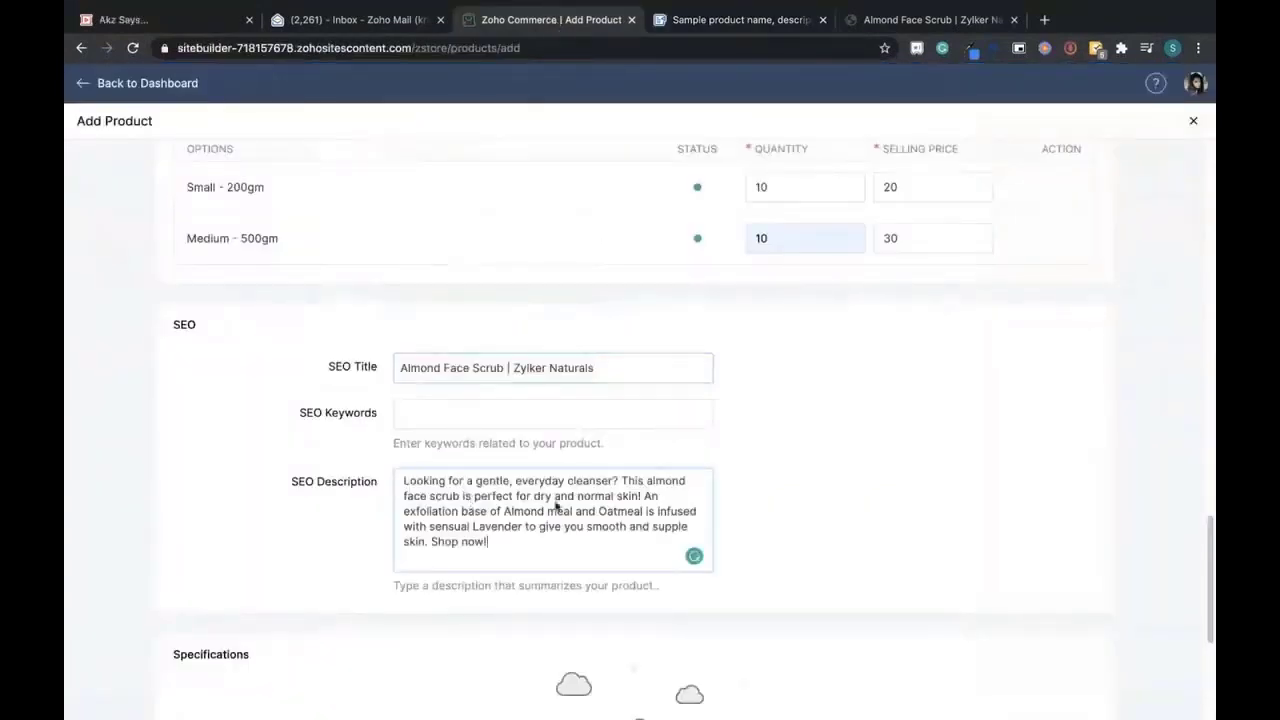
- Save the new Almond Face Scrub product
scroll(557, 507, "down", 3)
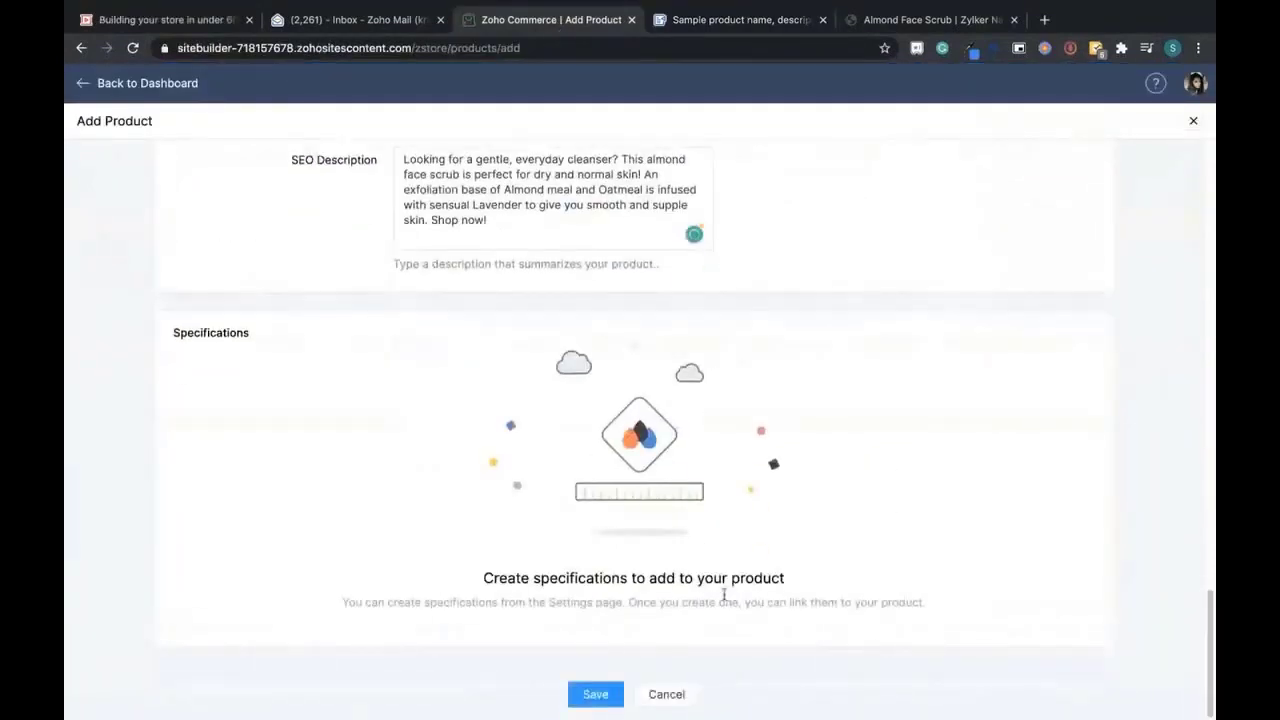
left_click(596, 693)
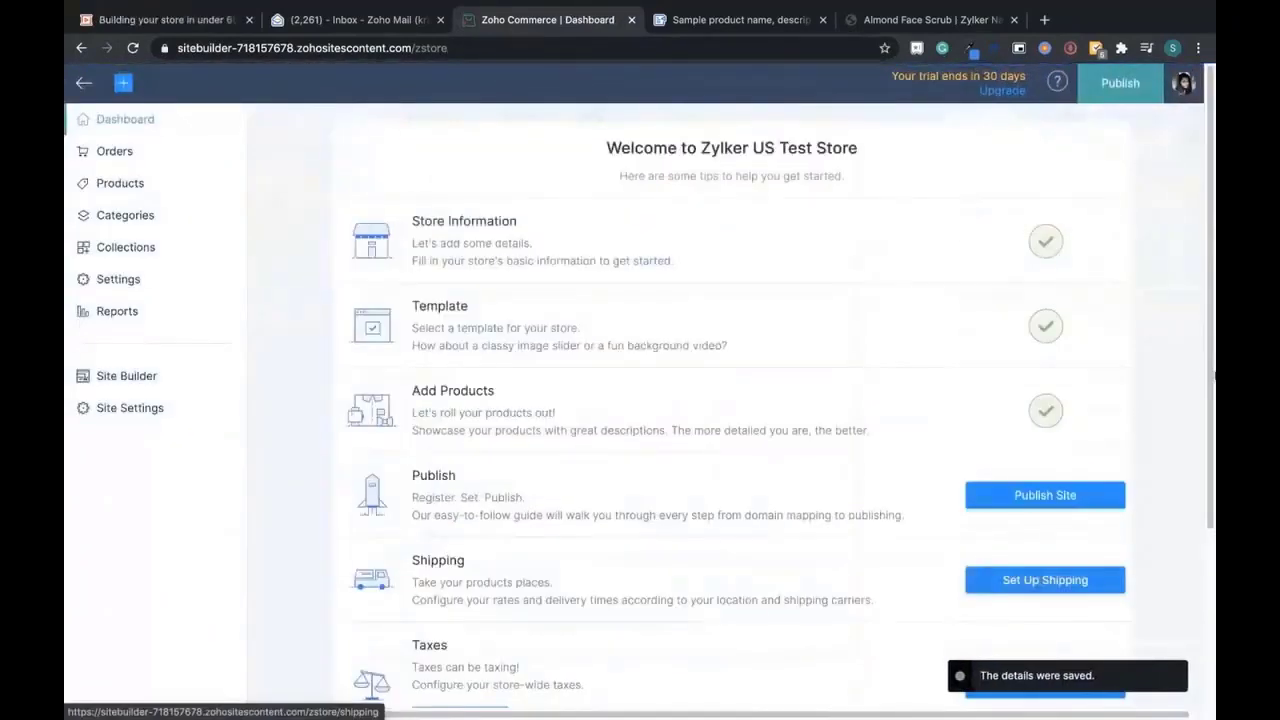
- Start a new shipping zone from the store's shipping setup and title it "Domestic"
left_click_drag(1212, 360, 1213, 483)
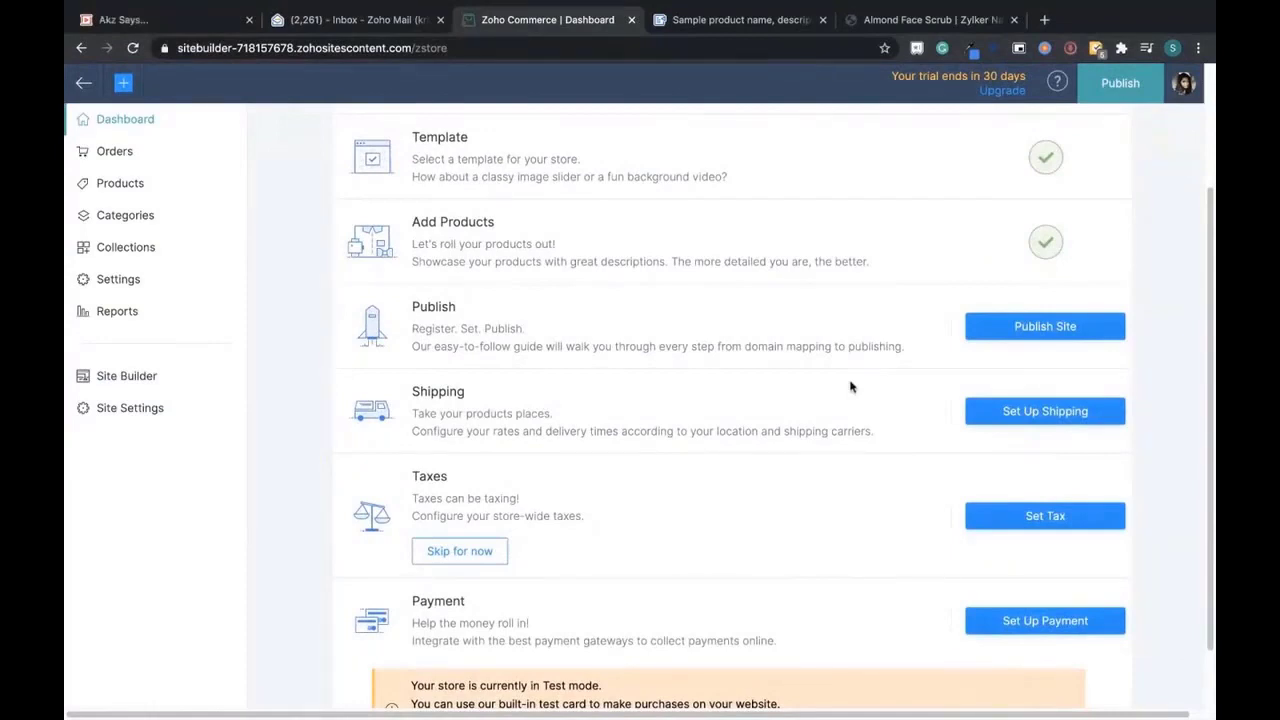
left_click(1075, 420)
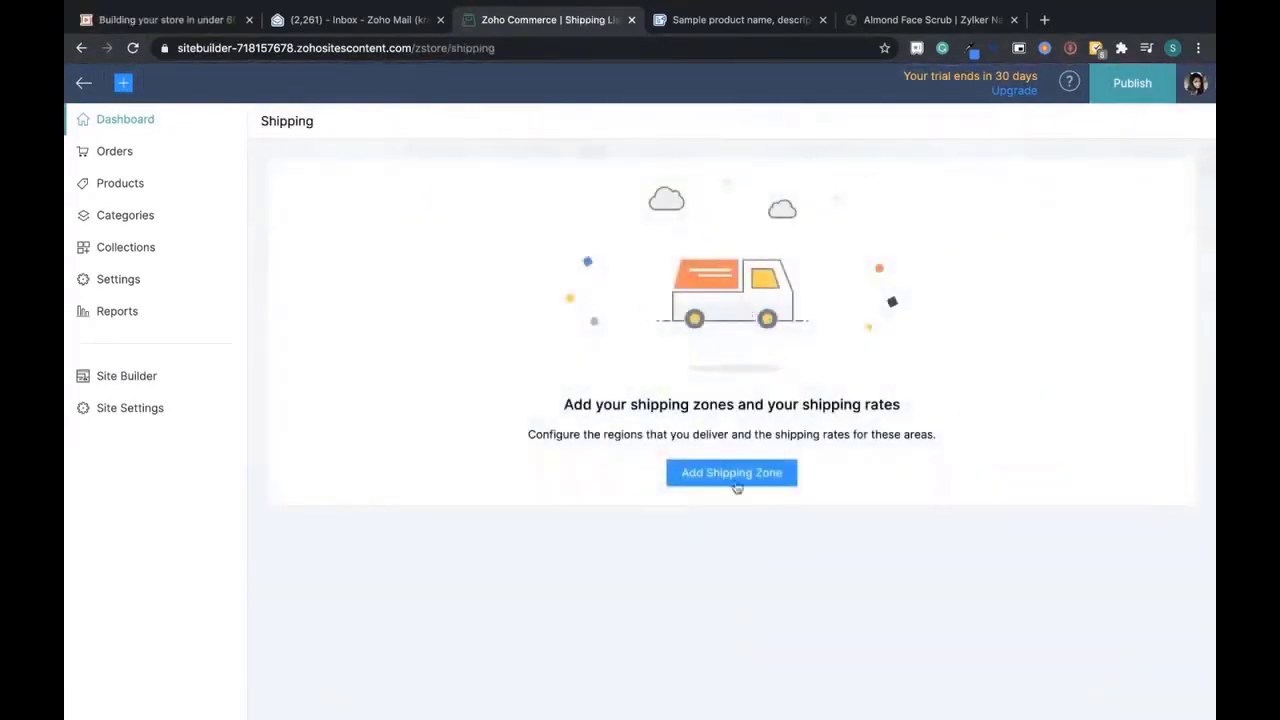
left_click(736, 484)
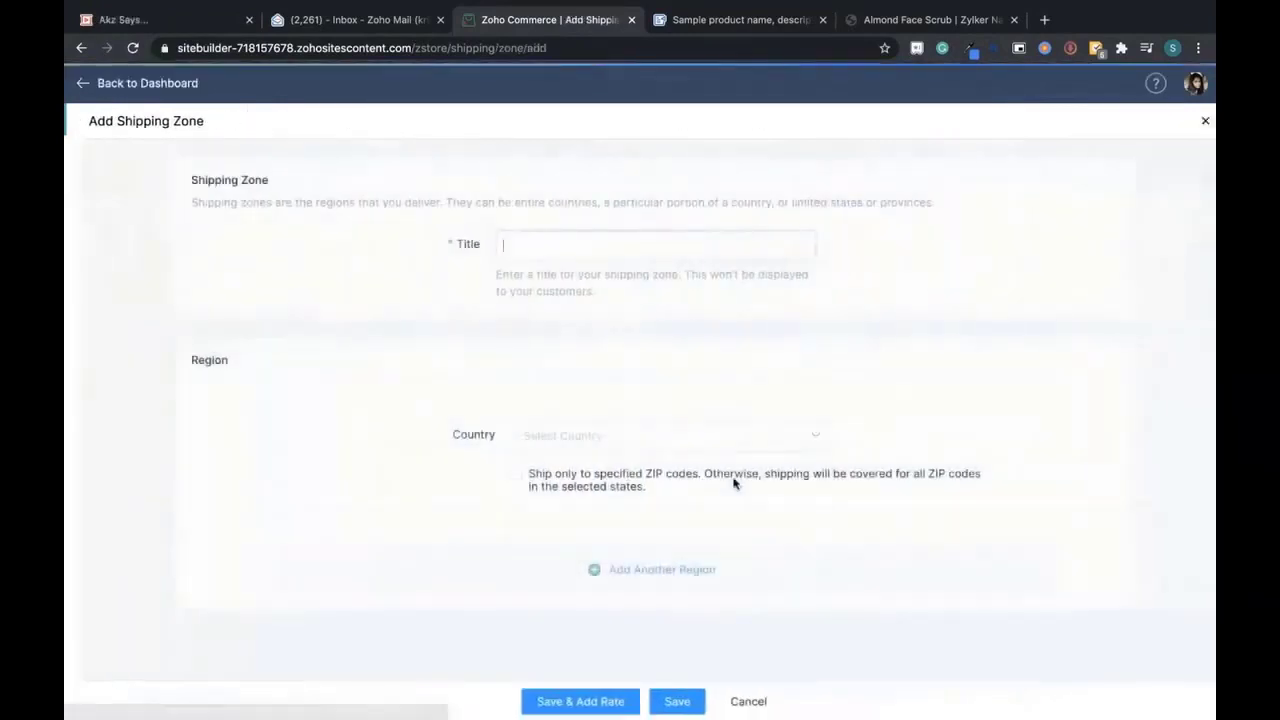
left_click(703, 251)
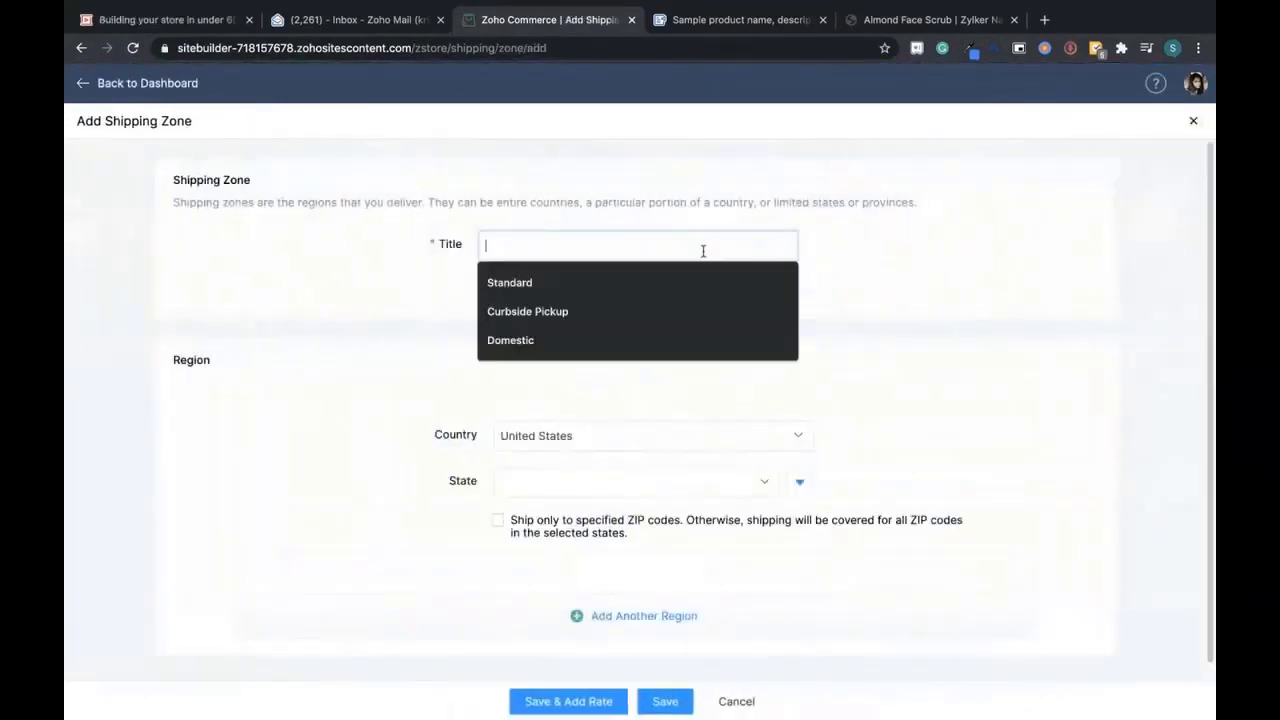
left_click(895, 289)
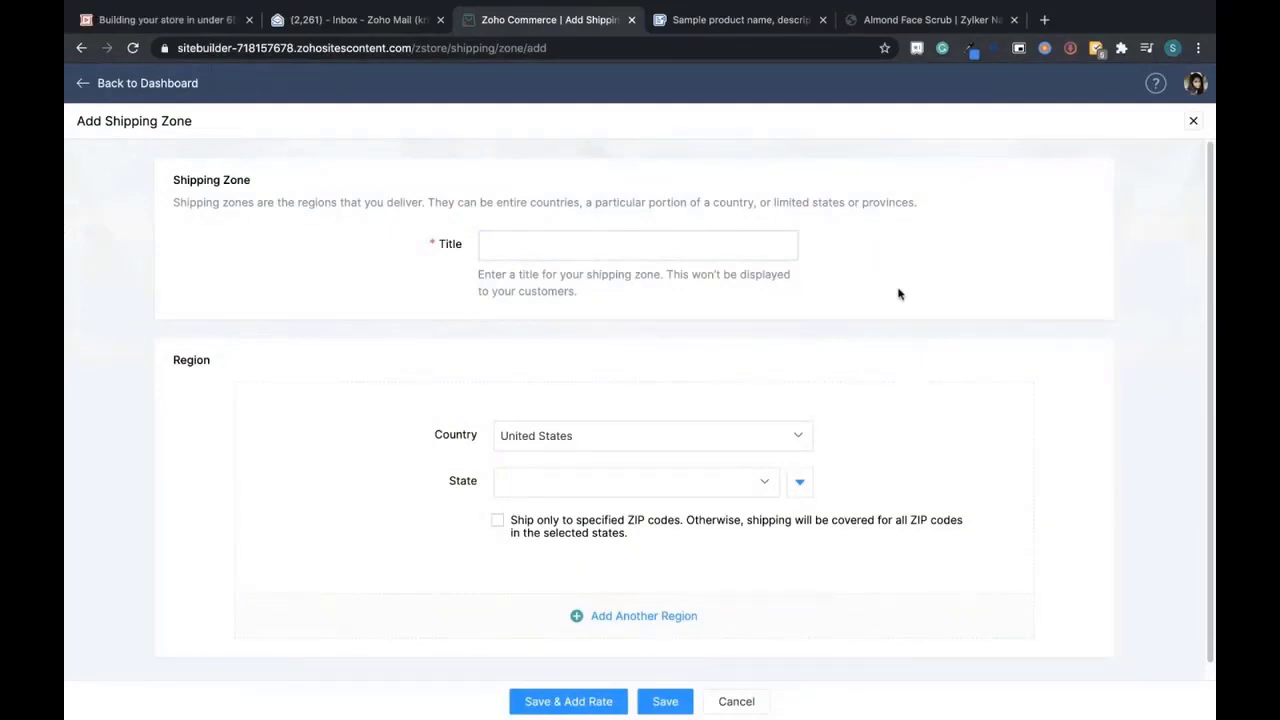
left_click(754, 256)
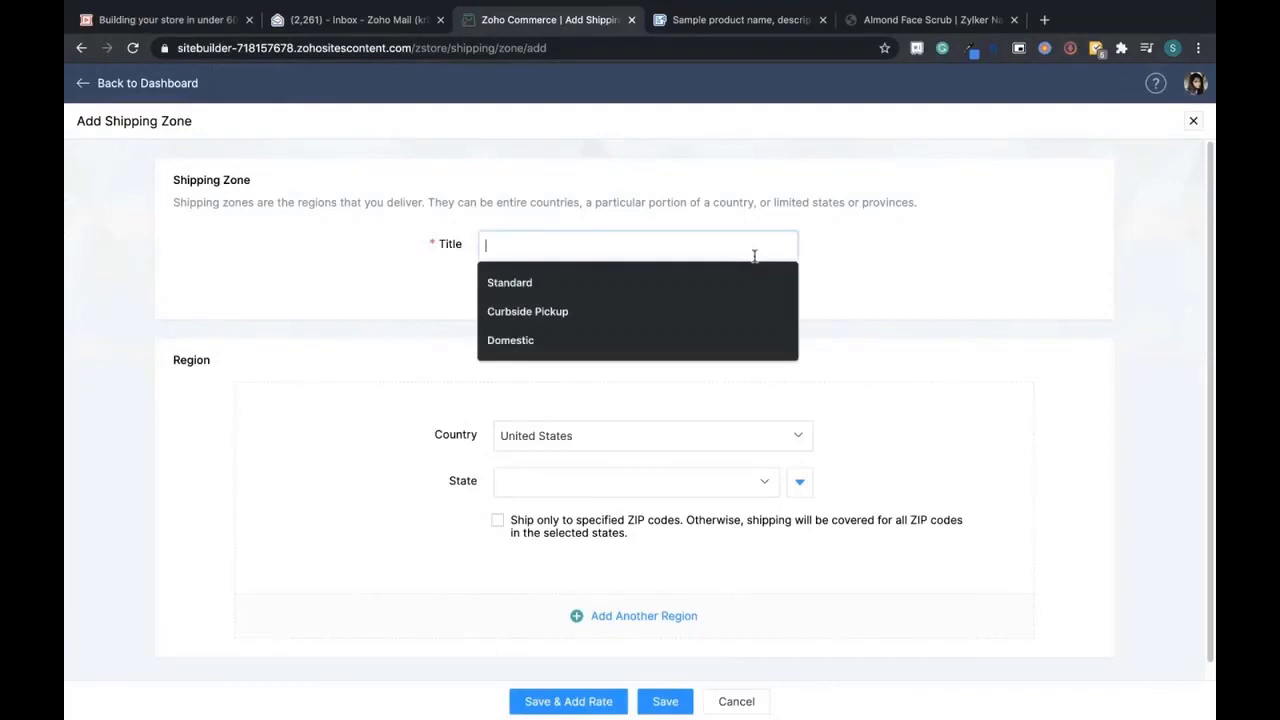
left_click(720, 340)
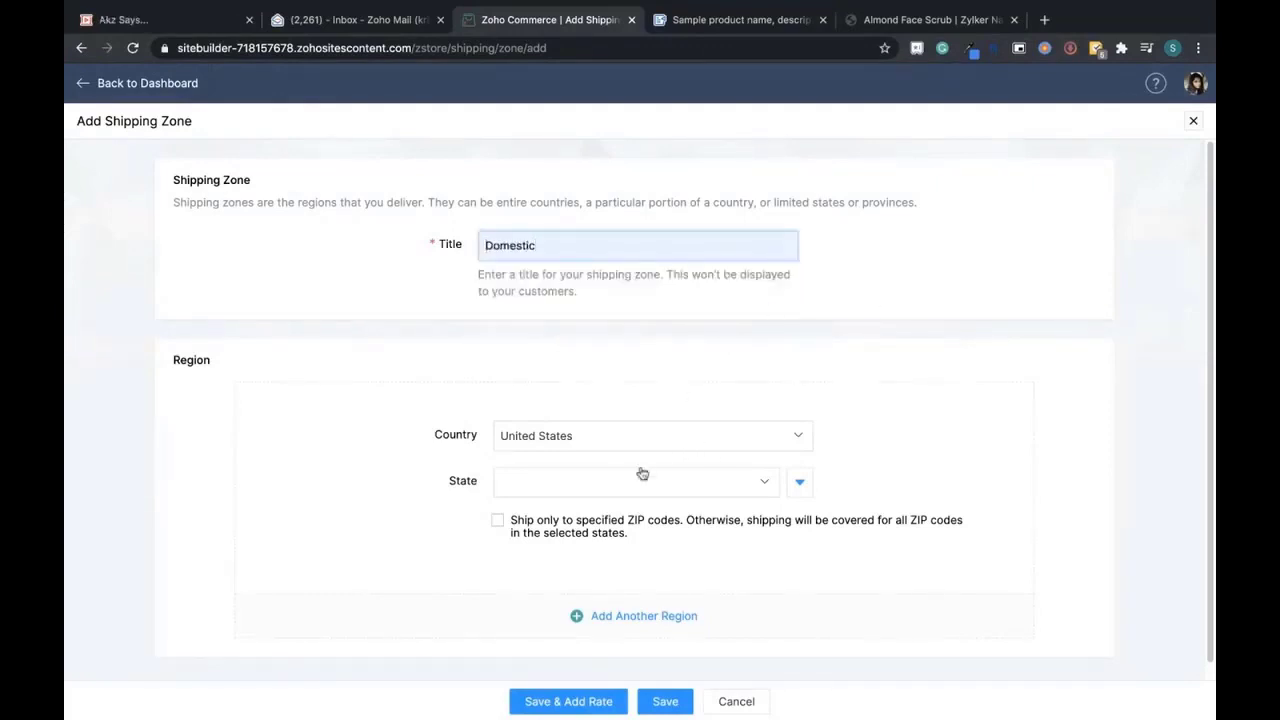
left_click_drag(562, 241, 464, 244)
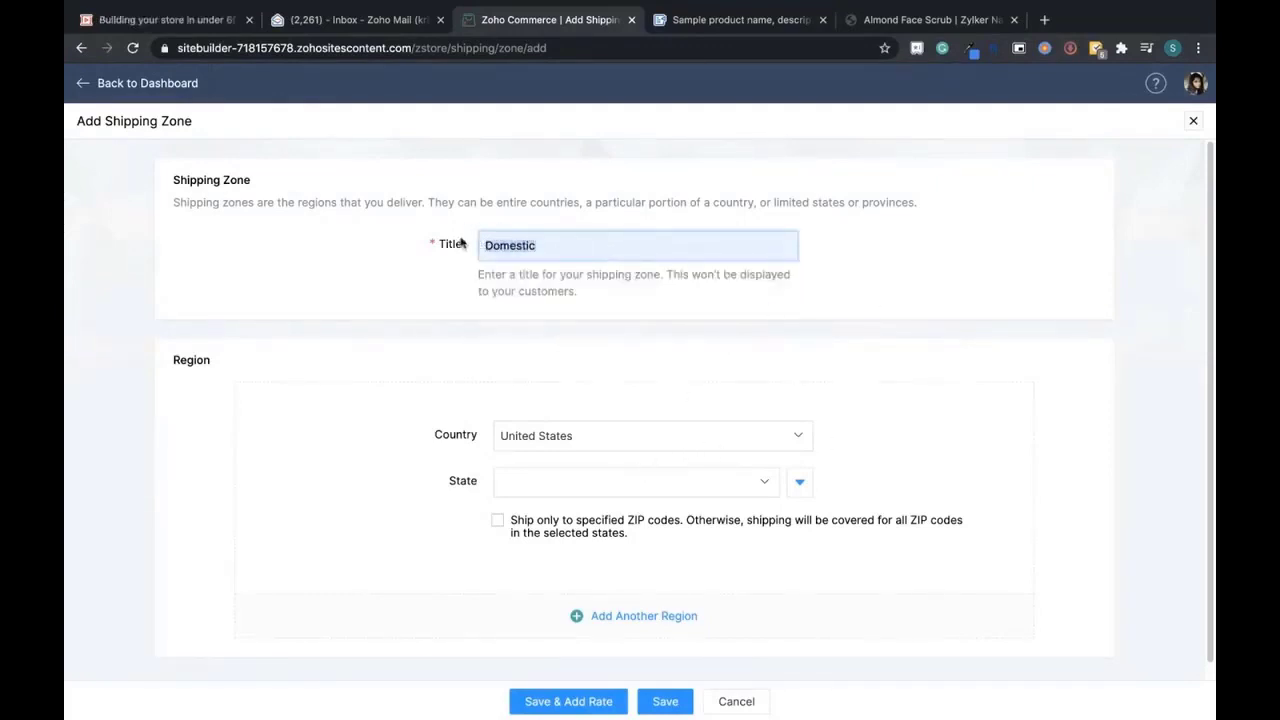
left_click(579, 251)
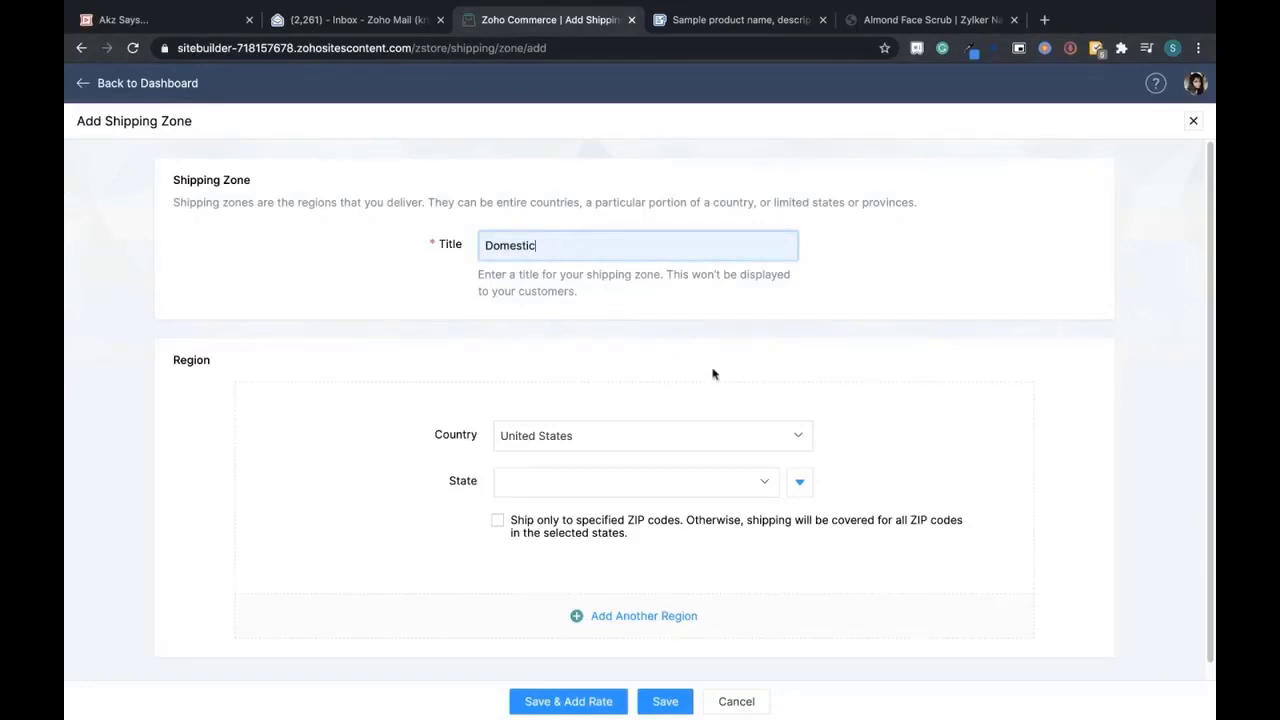
- Include all states of the United States in the Domestic zone, save it and proceed to adding a rate
left_click(797, 489)
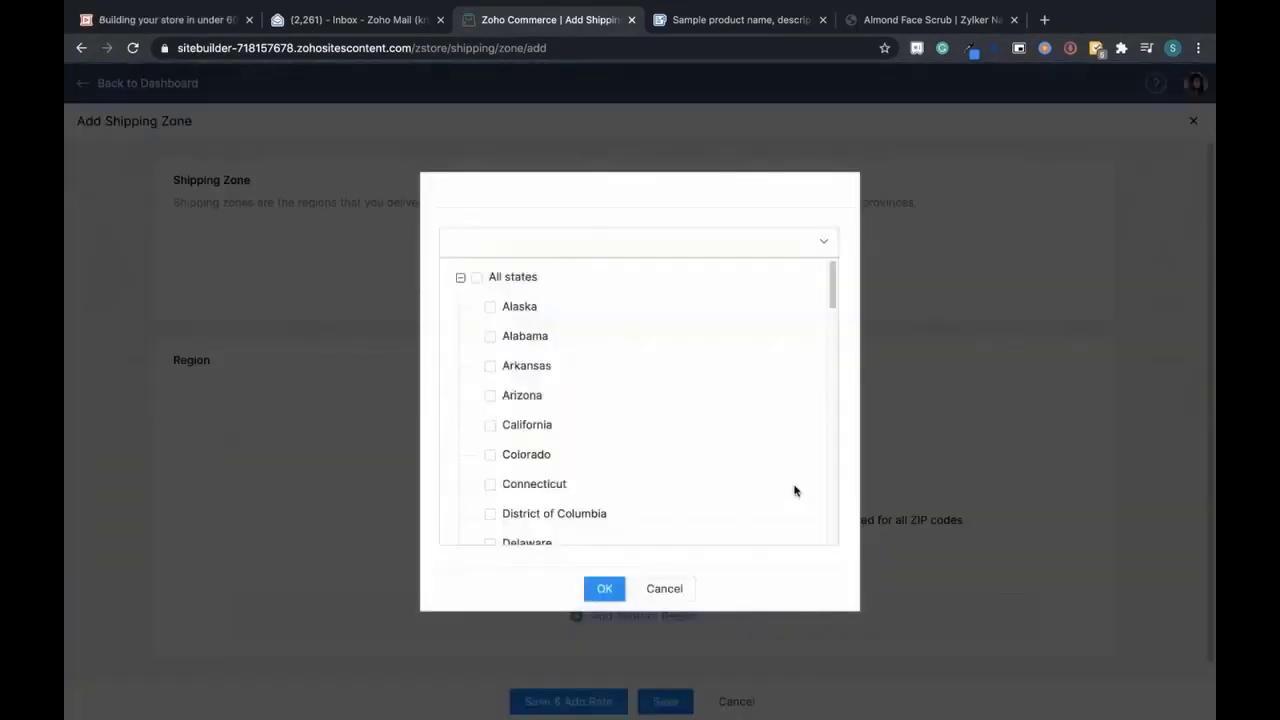
left_click(472, 281)
left_click(604, 589)
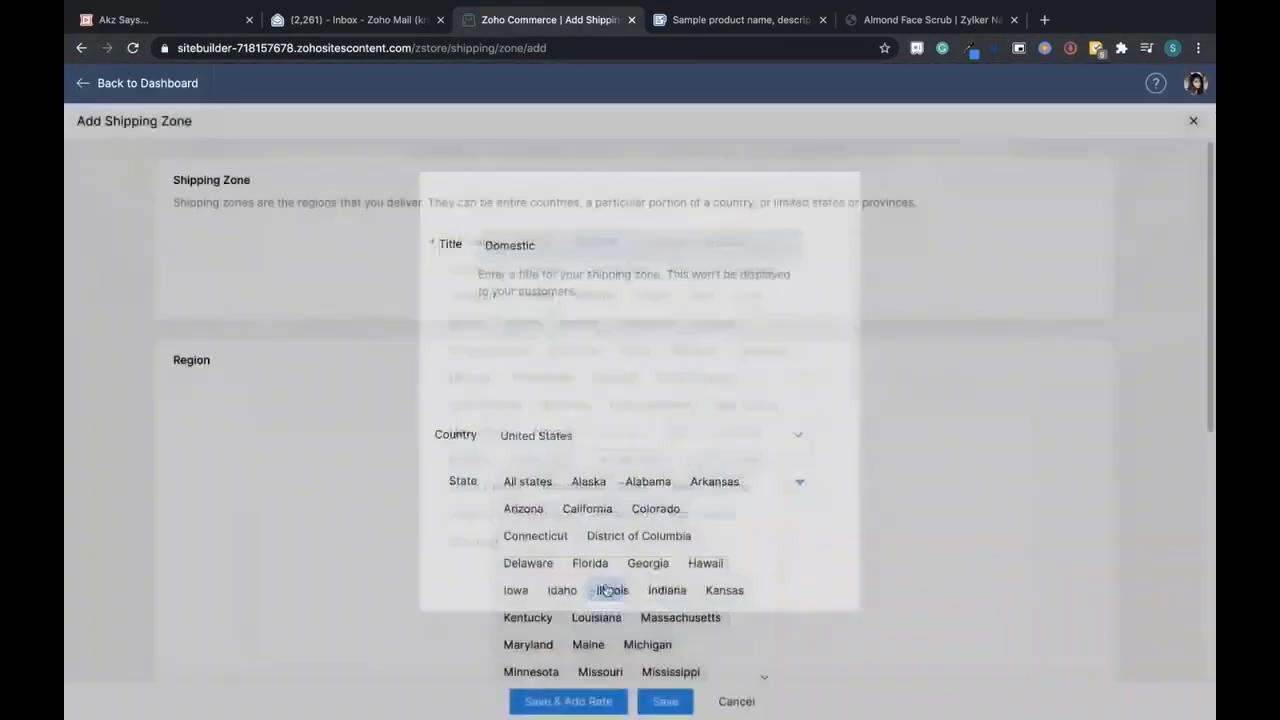
scroll(640, 400, "down", 5)
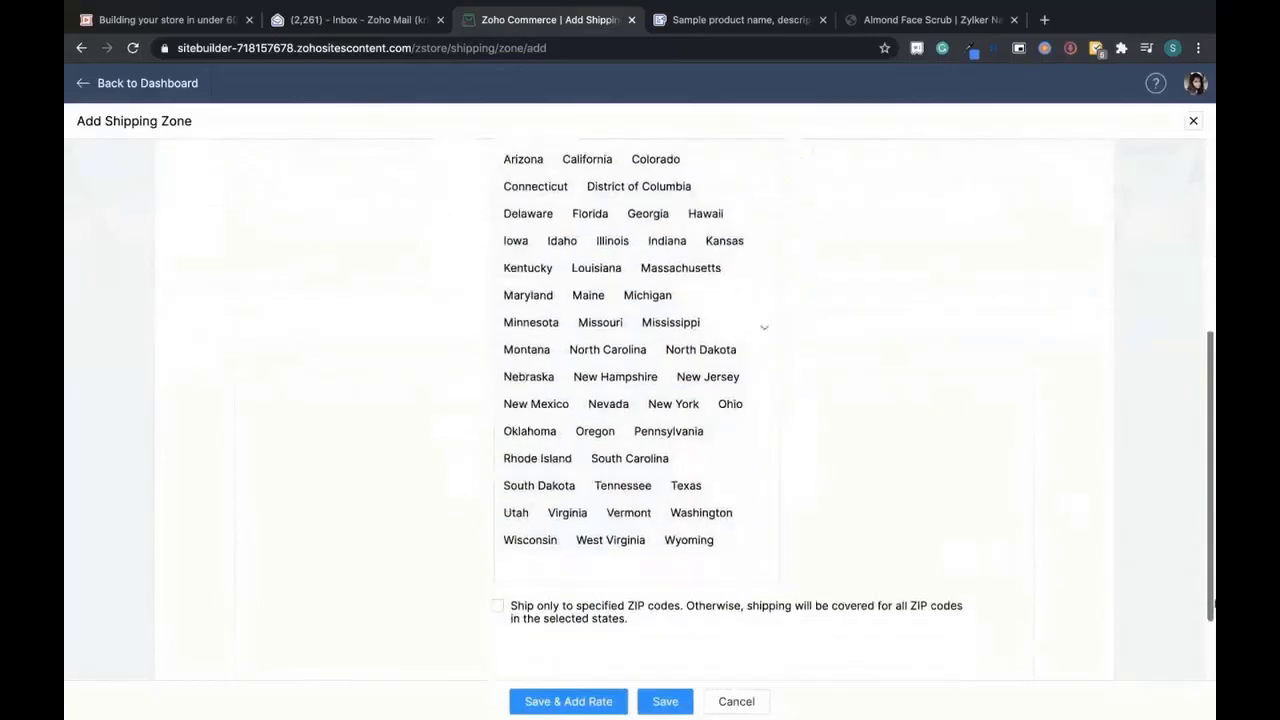
scroll(1210, 563, "down", 2)
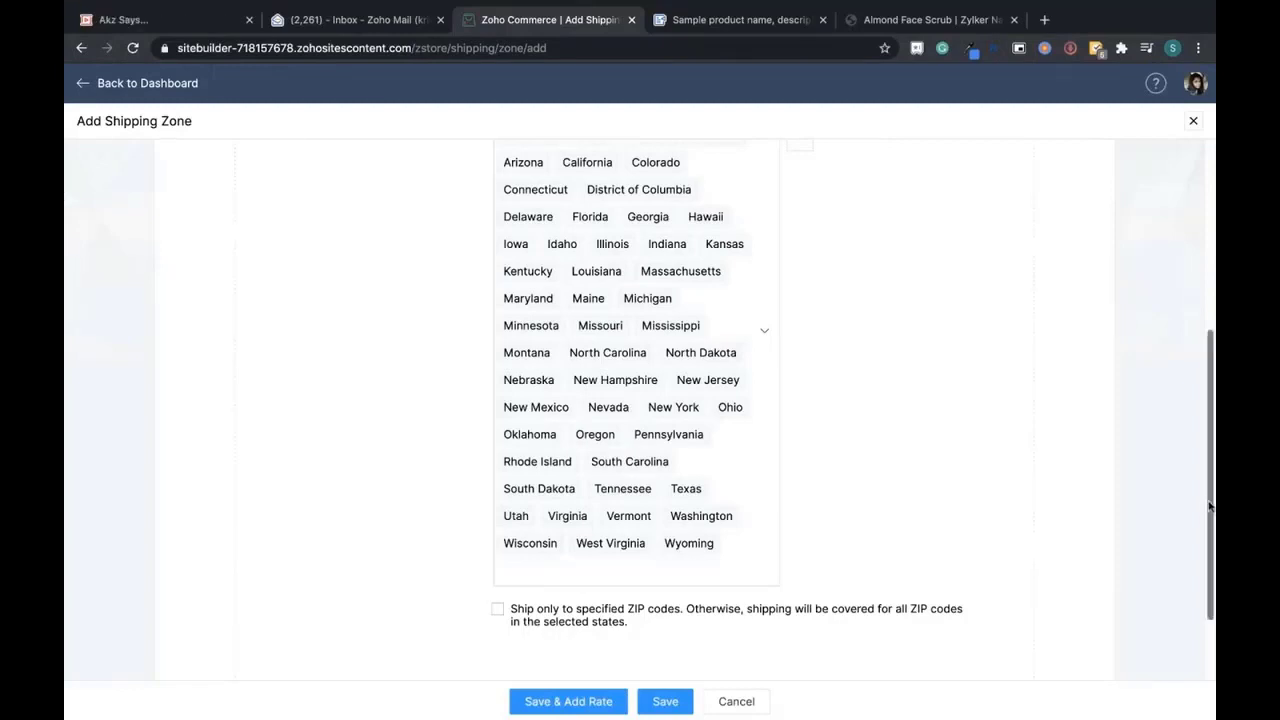
scroll(580, 612, "down", 1)
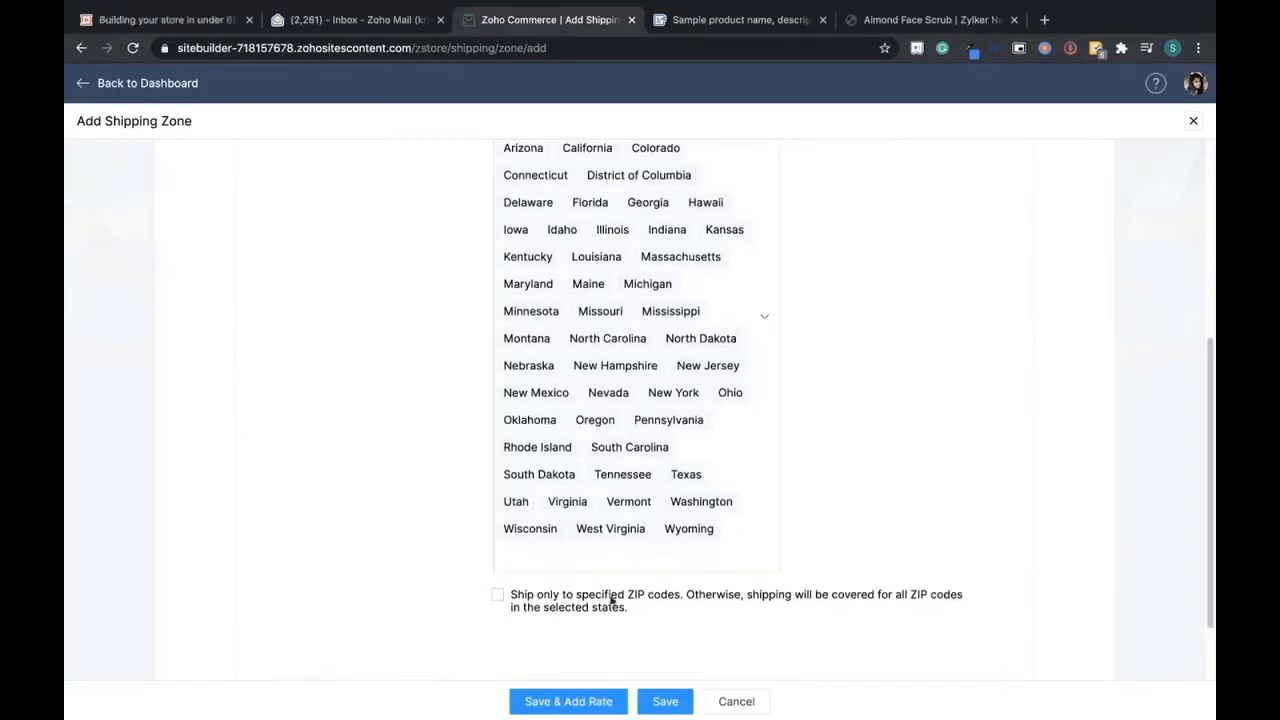
left_click(568, 701)
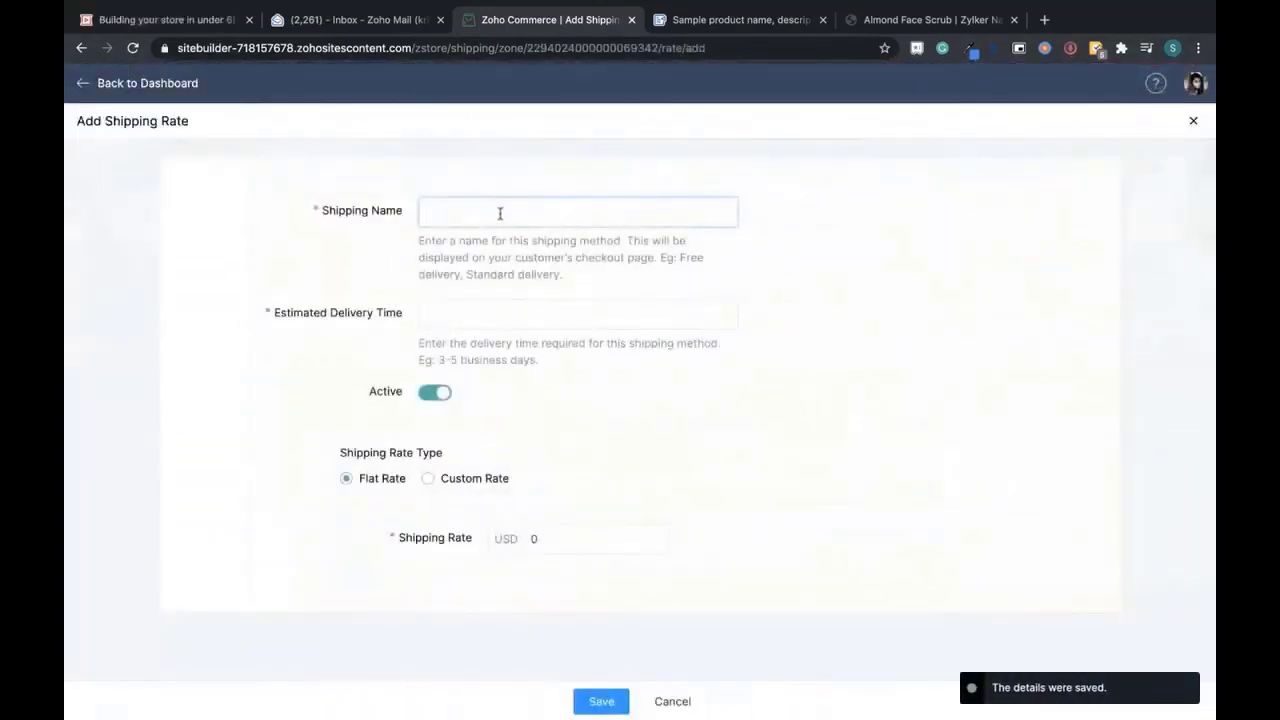
- Name the zone's shipping rate "Free Shipping"
left_click(500, 213)
type("F")
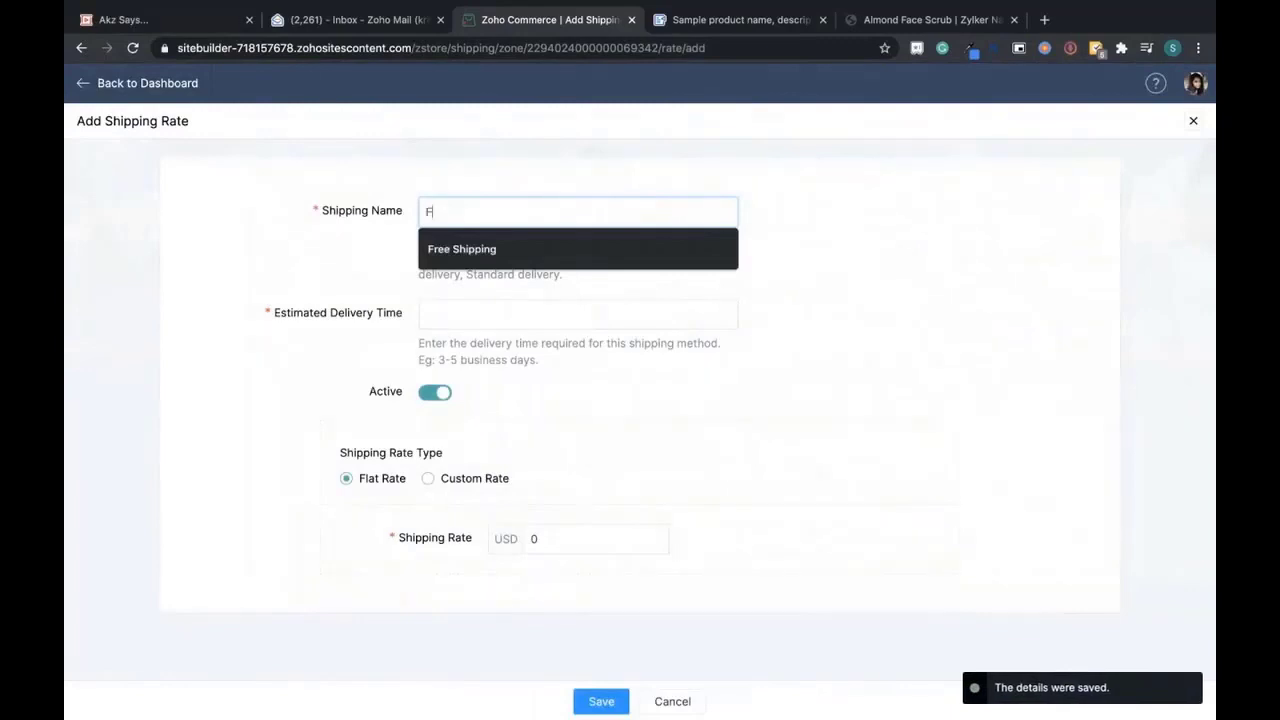
type("ree Shippi")
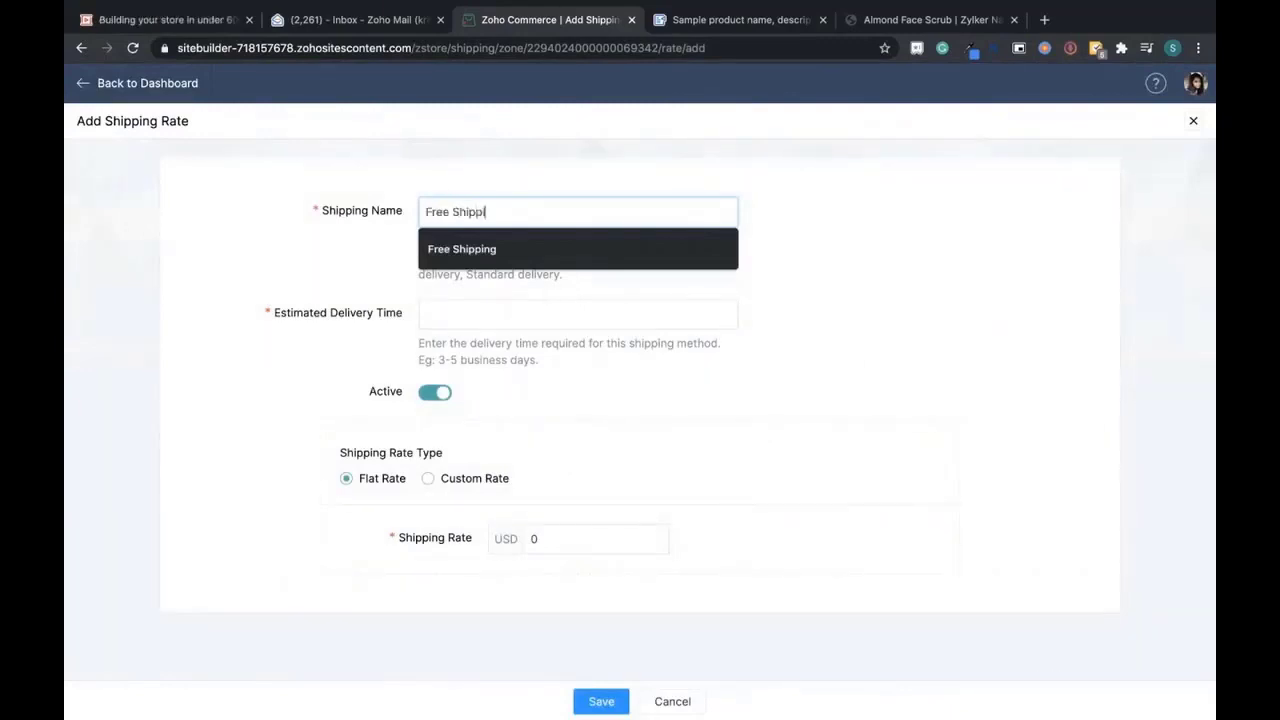
type("ng")
left_click(676, 388)
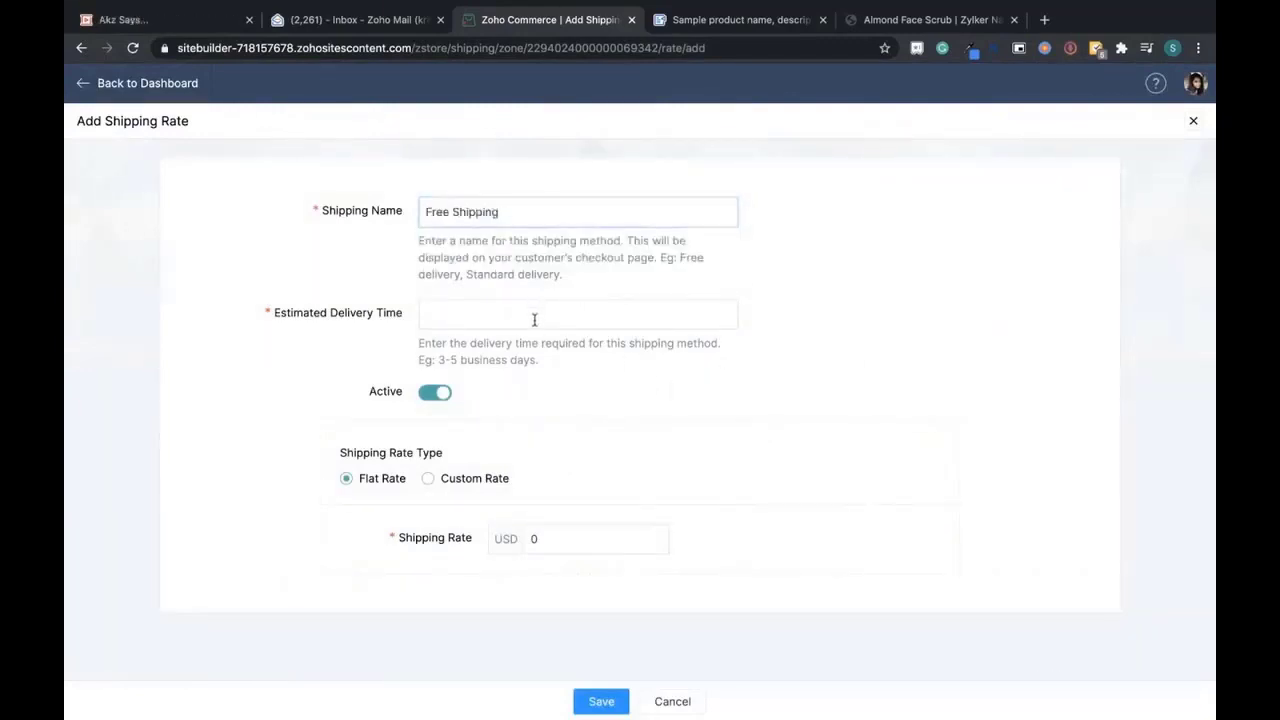
- Copy the sample text "3-5 business days." into the estimated delivery time and save the flat shipping rate
left_click(534, 319)
left_click_drag(437, 360, 548, 364)
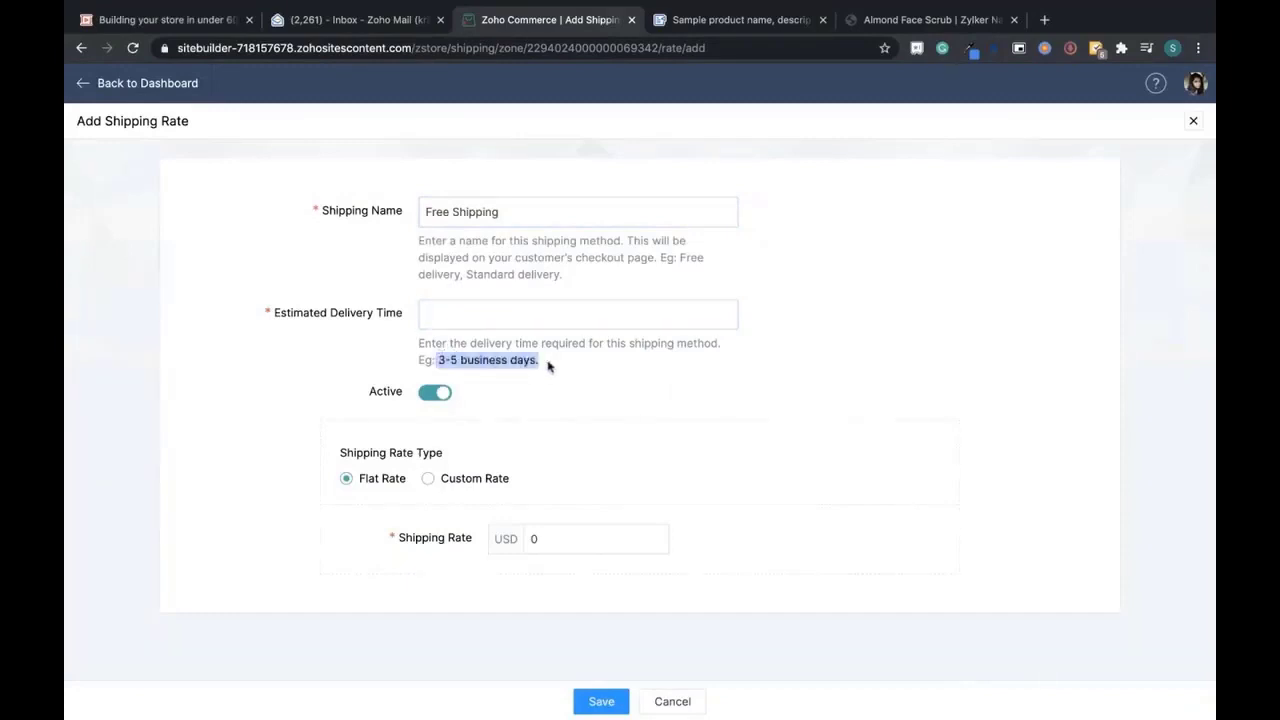
key("ctrl+c")
left_click(534, 320)
key("ctrl+v")
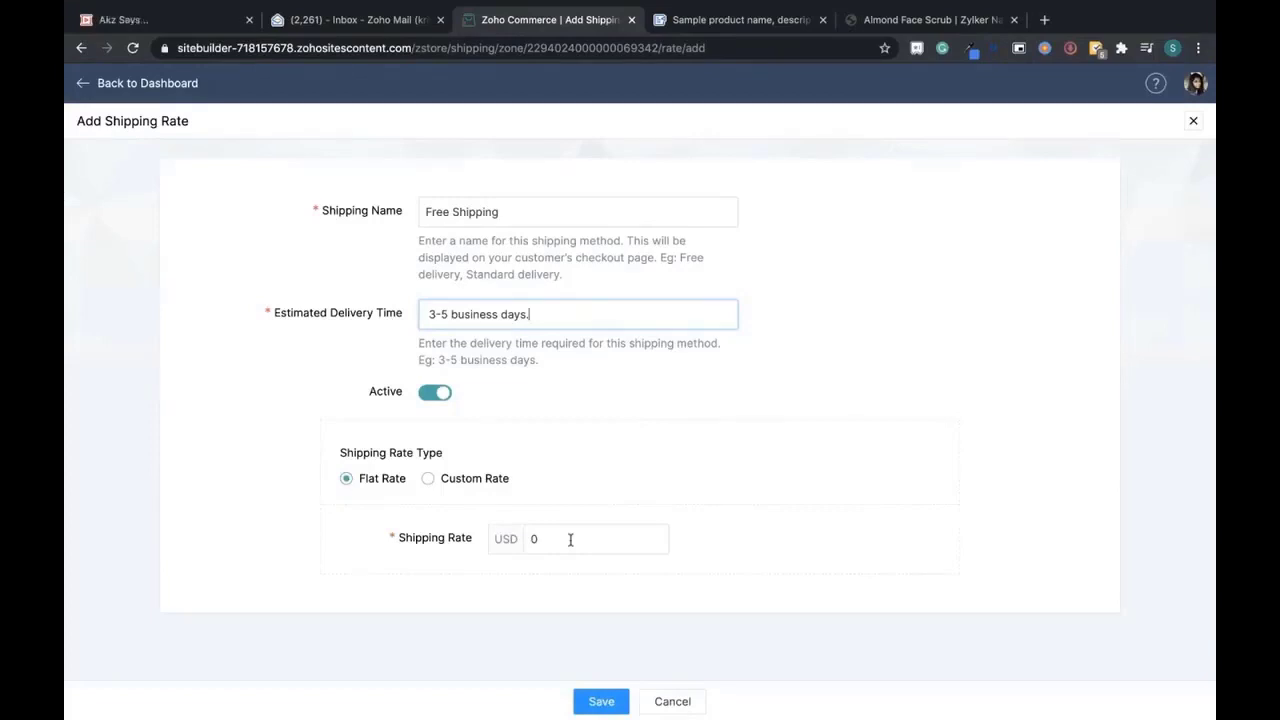
left_click(601, 703)
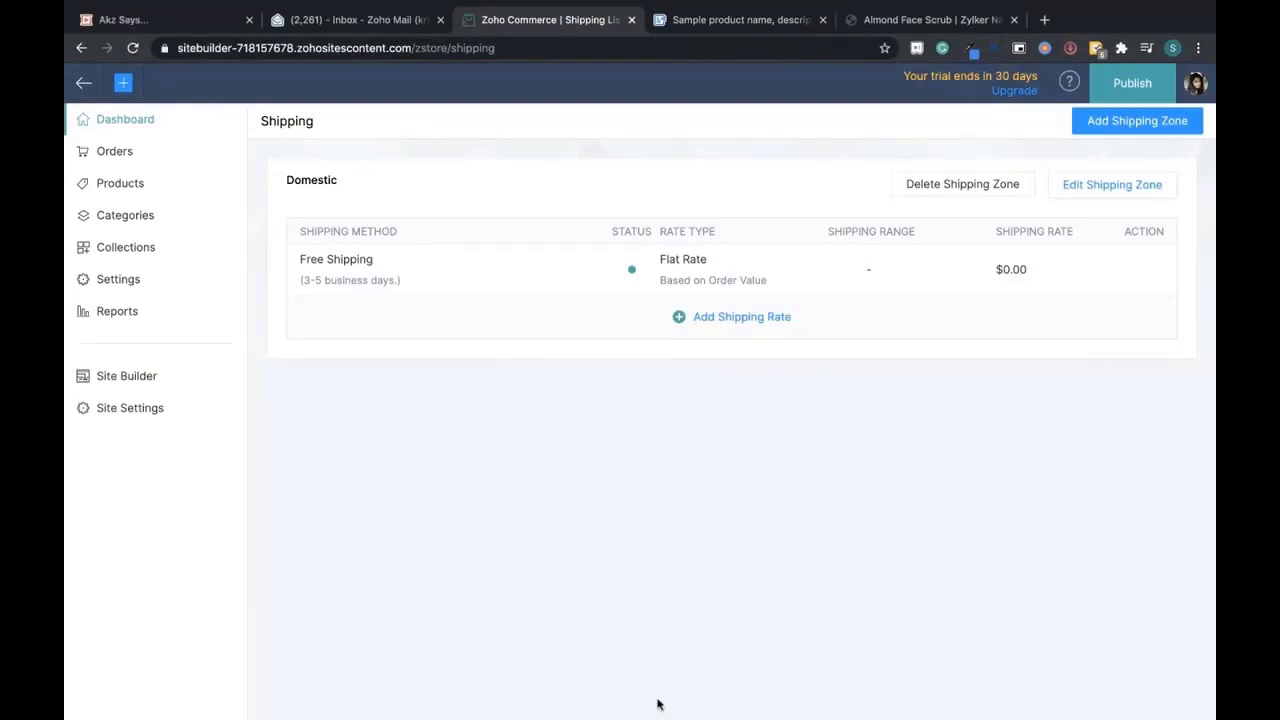
- Return to the store dashboard and open the payment gateway setup
left_click(128, 119)
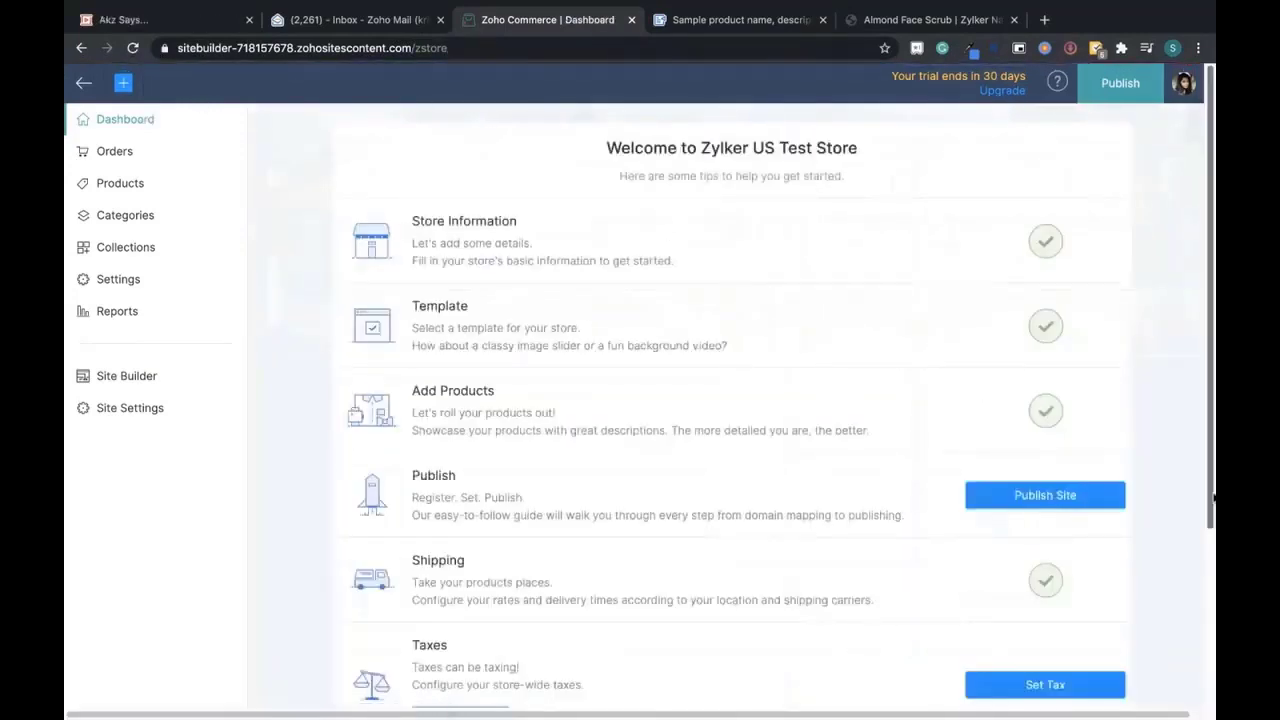
scroll(1212, 575, "down", 2)
left_click_drag(1212, 575, 1213, 669)
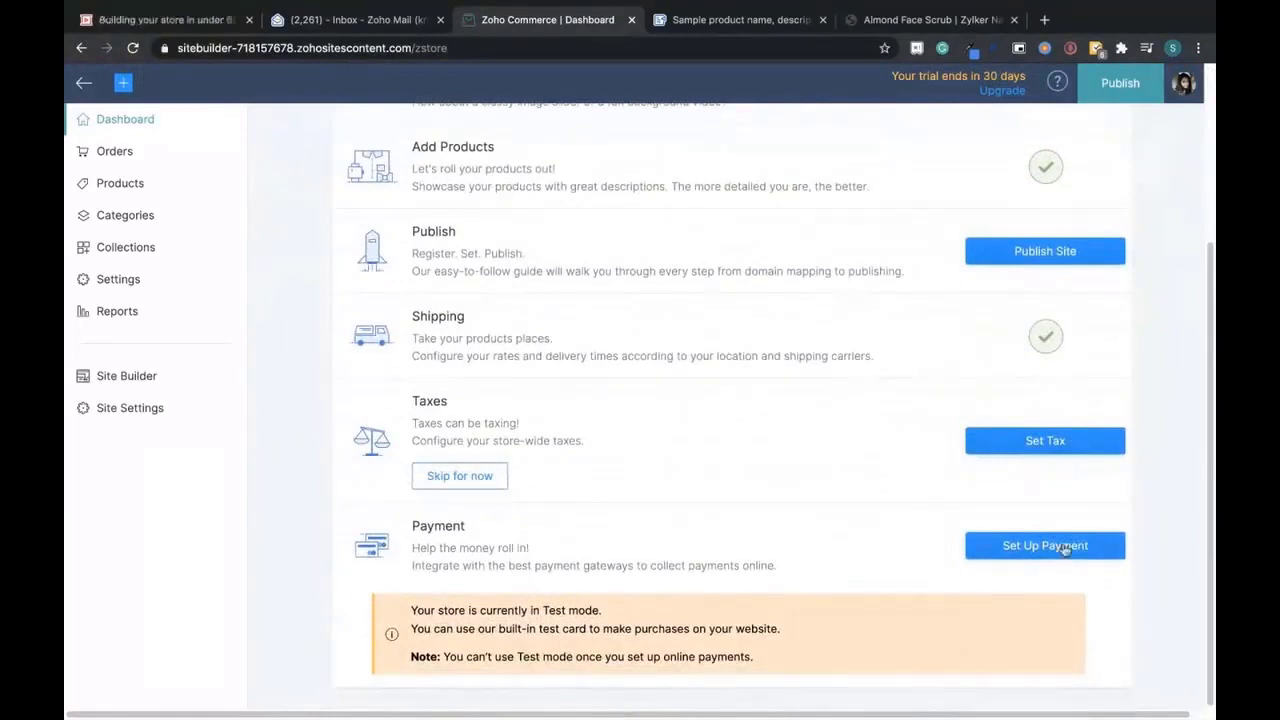
left_click(1065, 547)
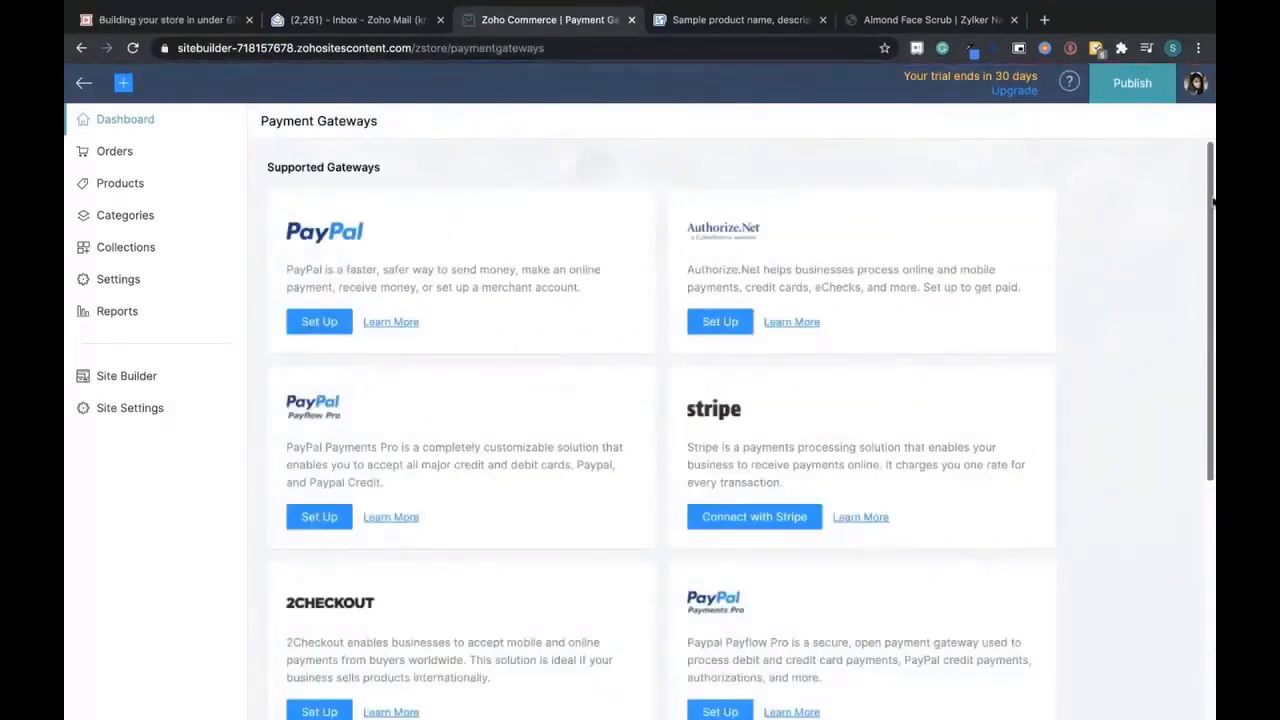
- Review the supported payment gateways and the credentials form for Authorize.Net, then close the form without setting it up
left_click_drag(1213, 202, 1215, 460)
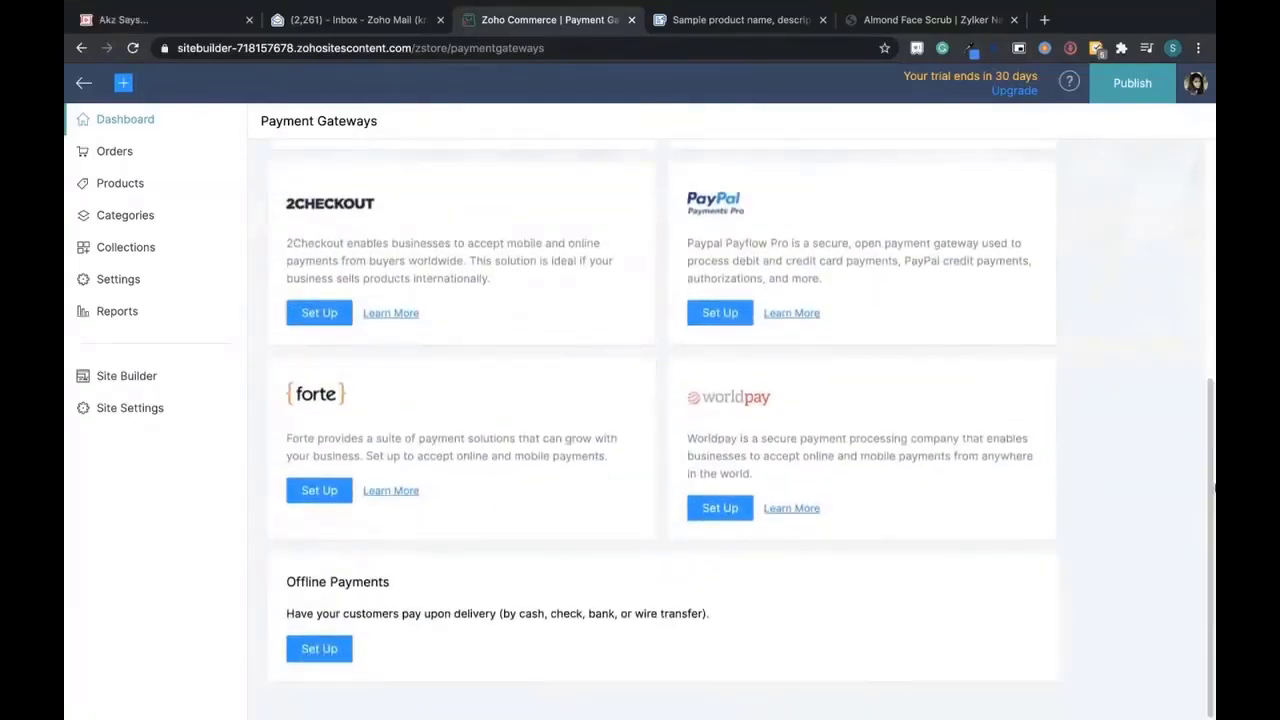
left_click_drag(1215, 487, 1210, 276)
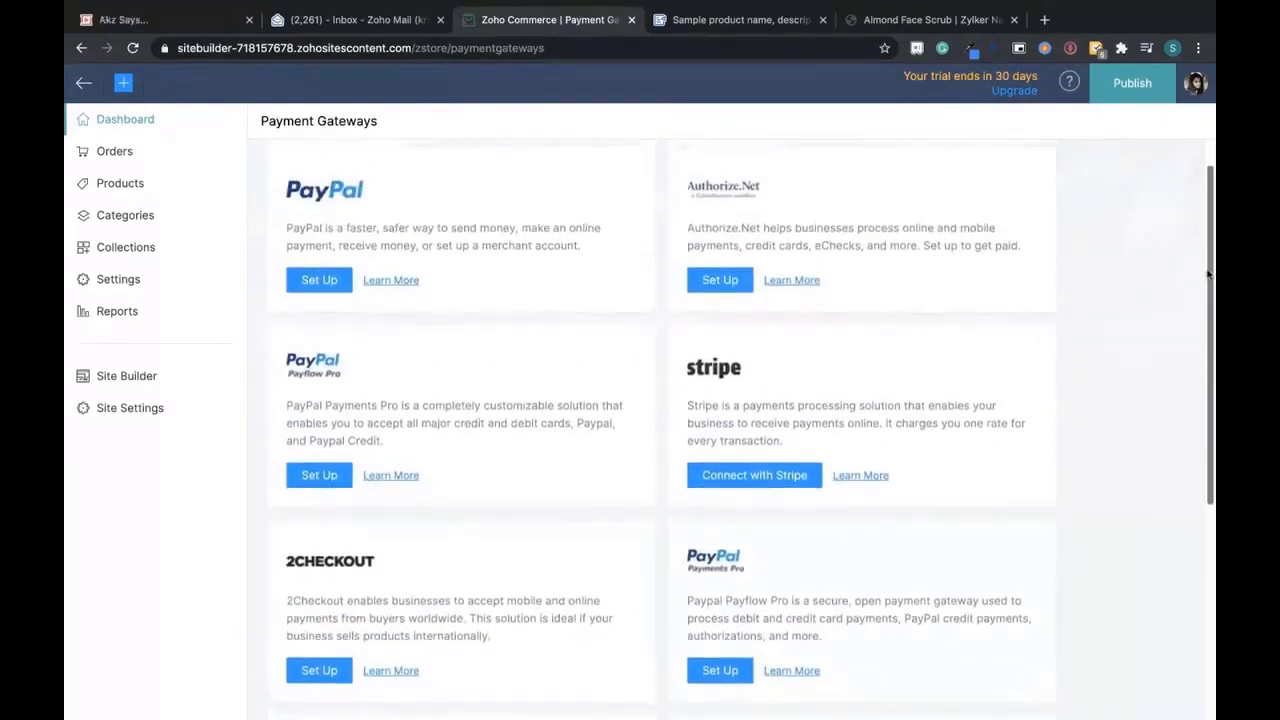
left_click(722, 282)
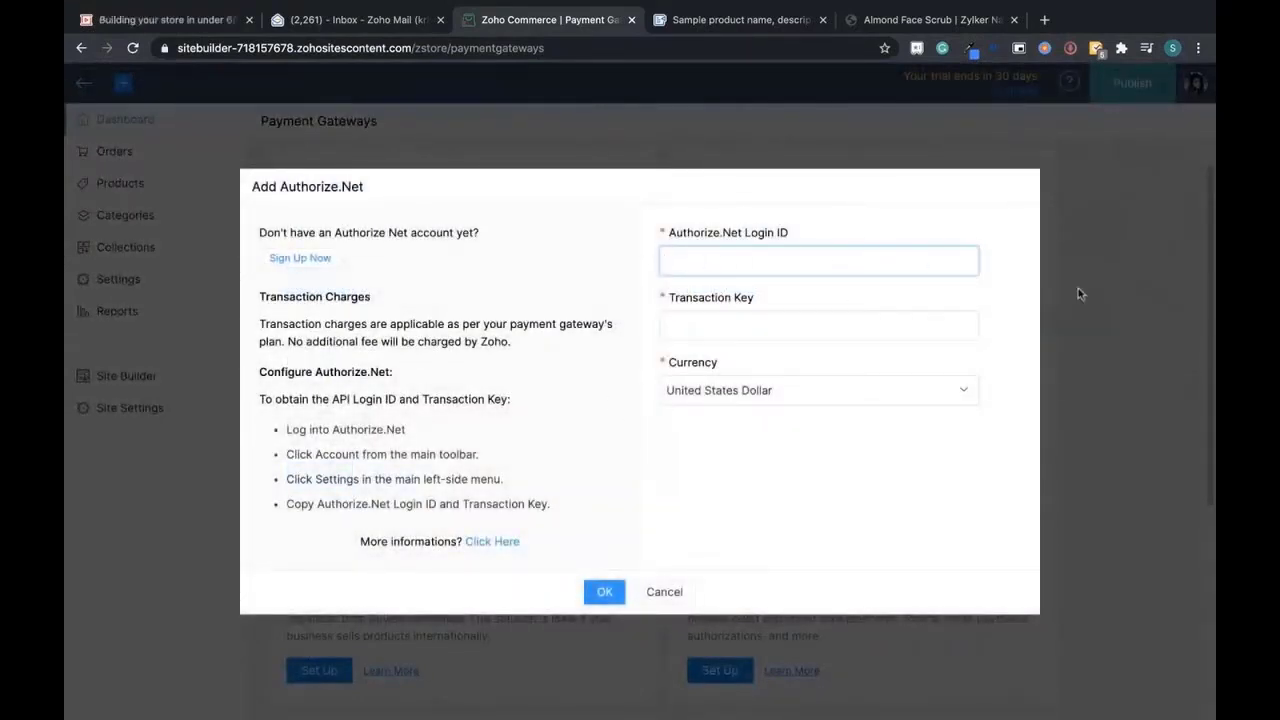
left_click(652, 598)
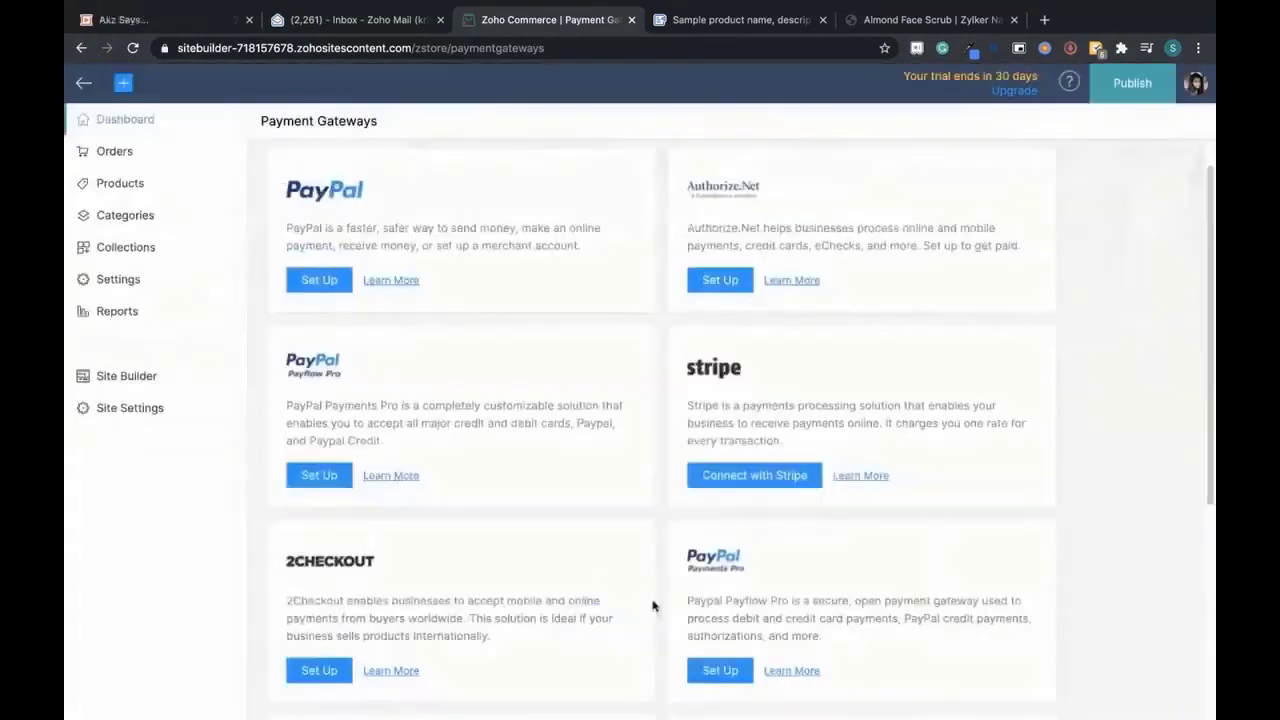
- Start setting up offline payments and enter "Offline Payment" as the payment option's label
left_click_drag(1215, 467, 1215, 648)
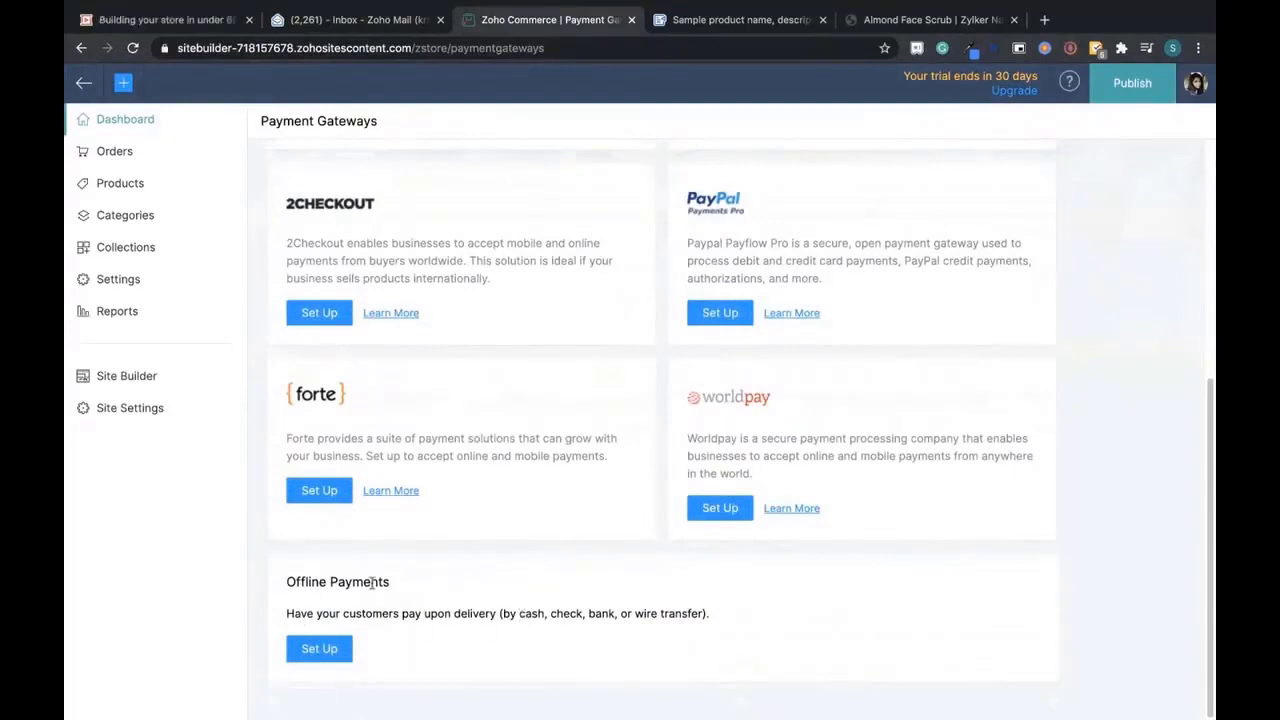
left_click(321, 652)
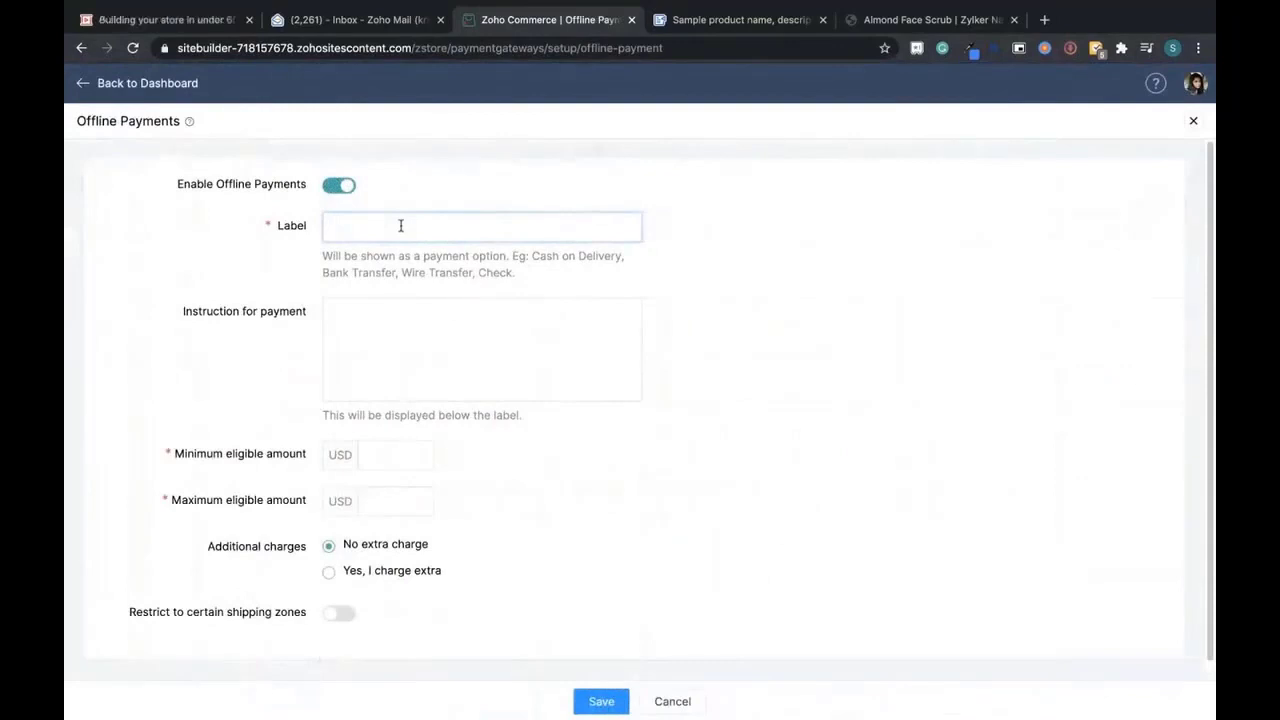
left_click(401, 226)
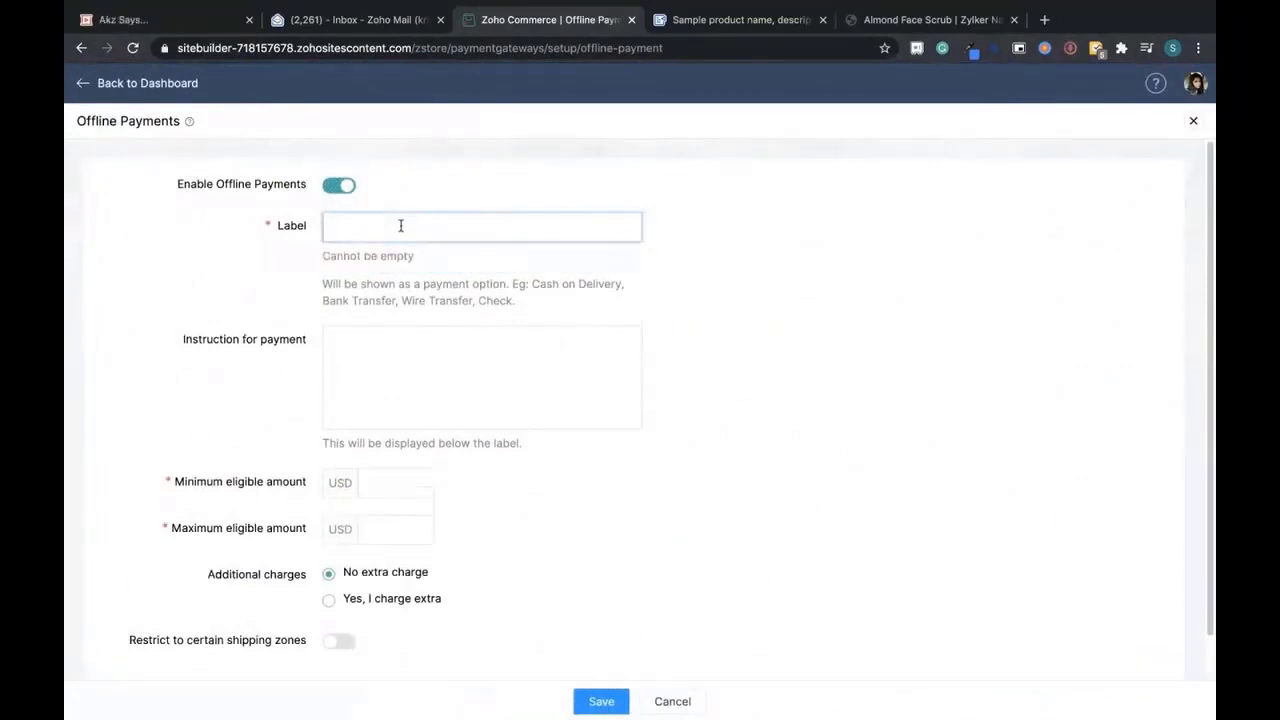
type("Offl")
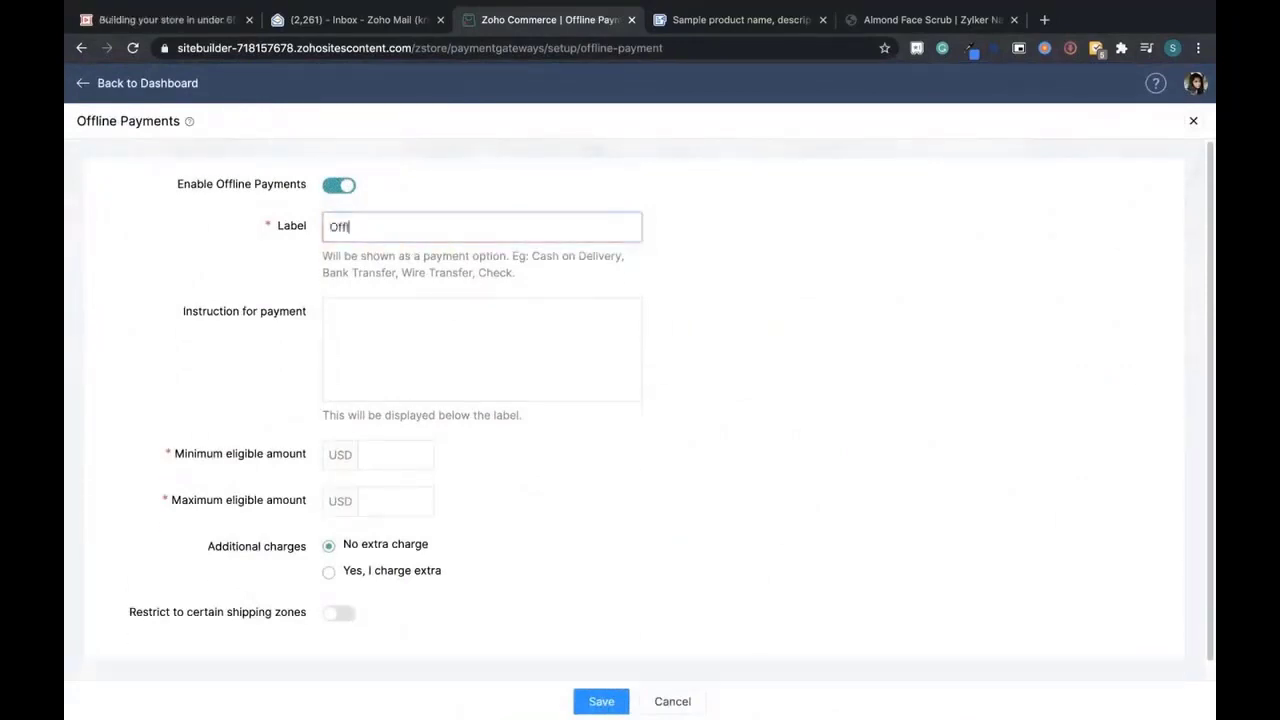
type("ine Payment")
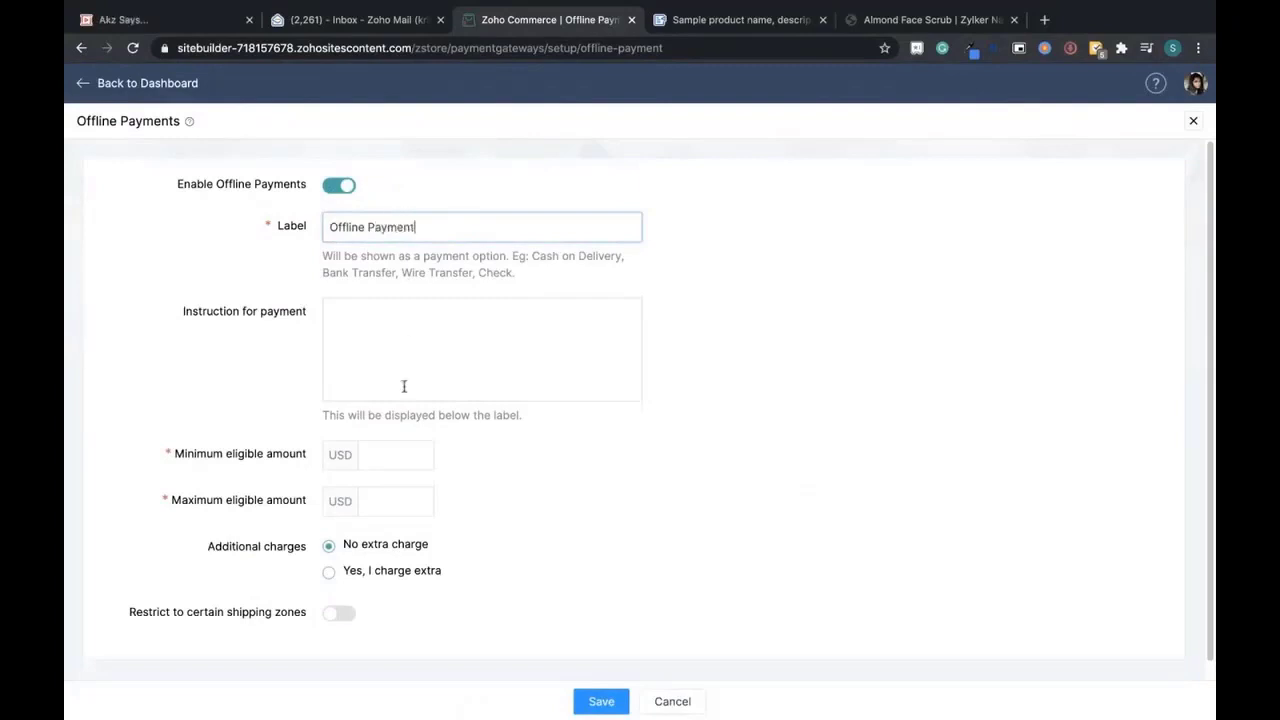
- Set the offline payment's minimum eligible amount to USD 0 and its maximum eligible amount to USD 10000
left_click(406, 455)
type("0")
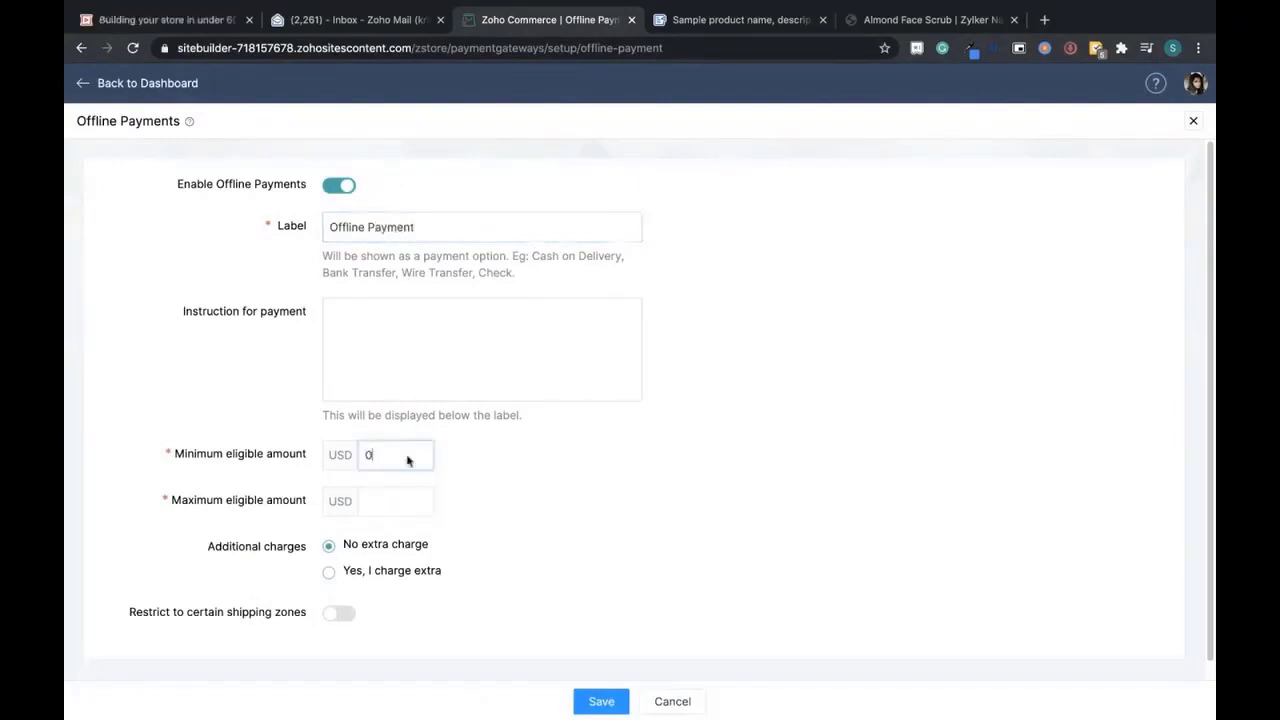
left_click(396, 501)
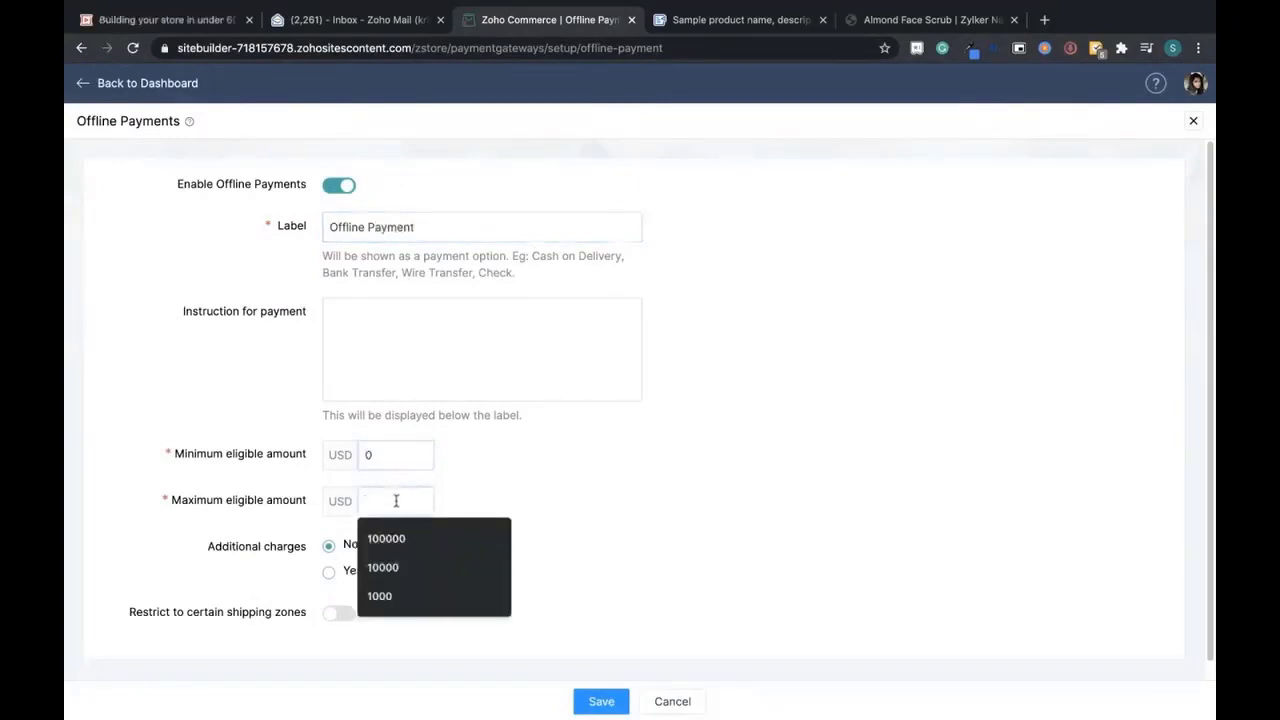
left_click(426, 565)
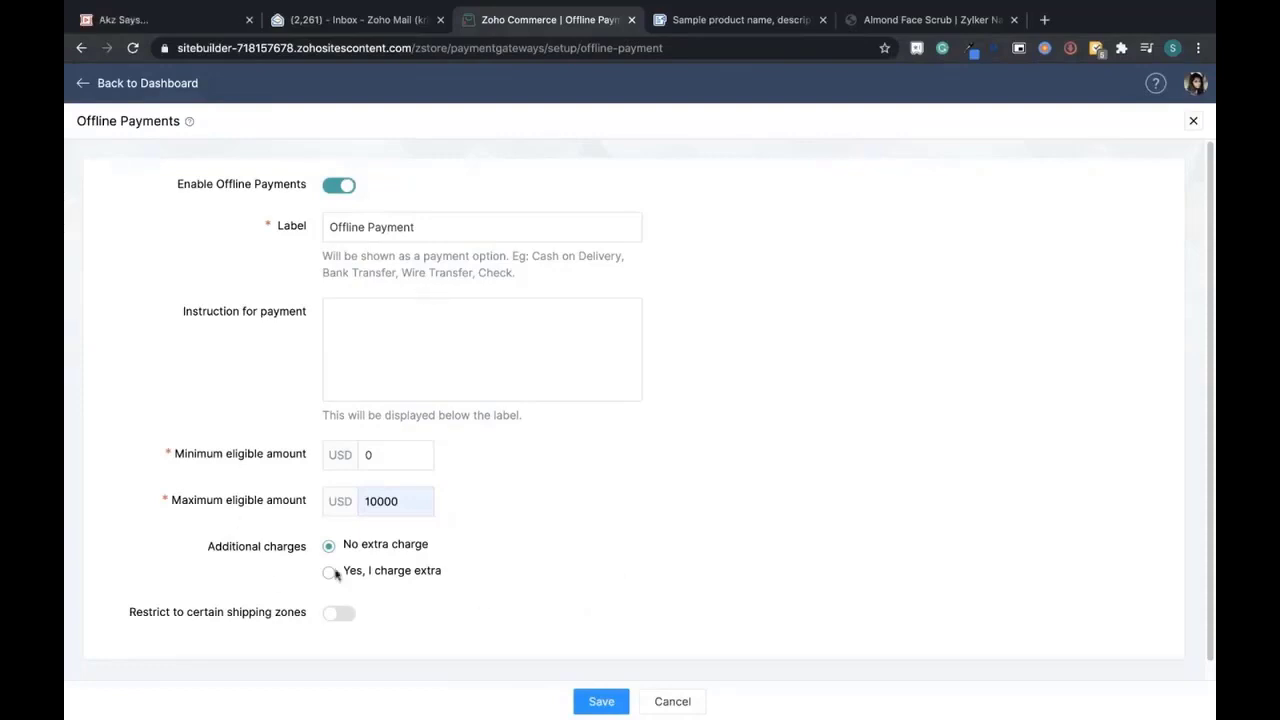
- Save the offline payment setup and make the store live with this gateway
left_click(601, 701)
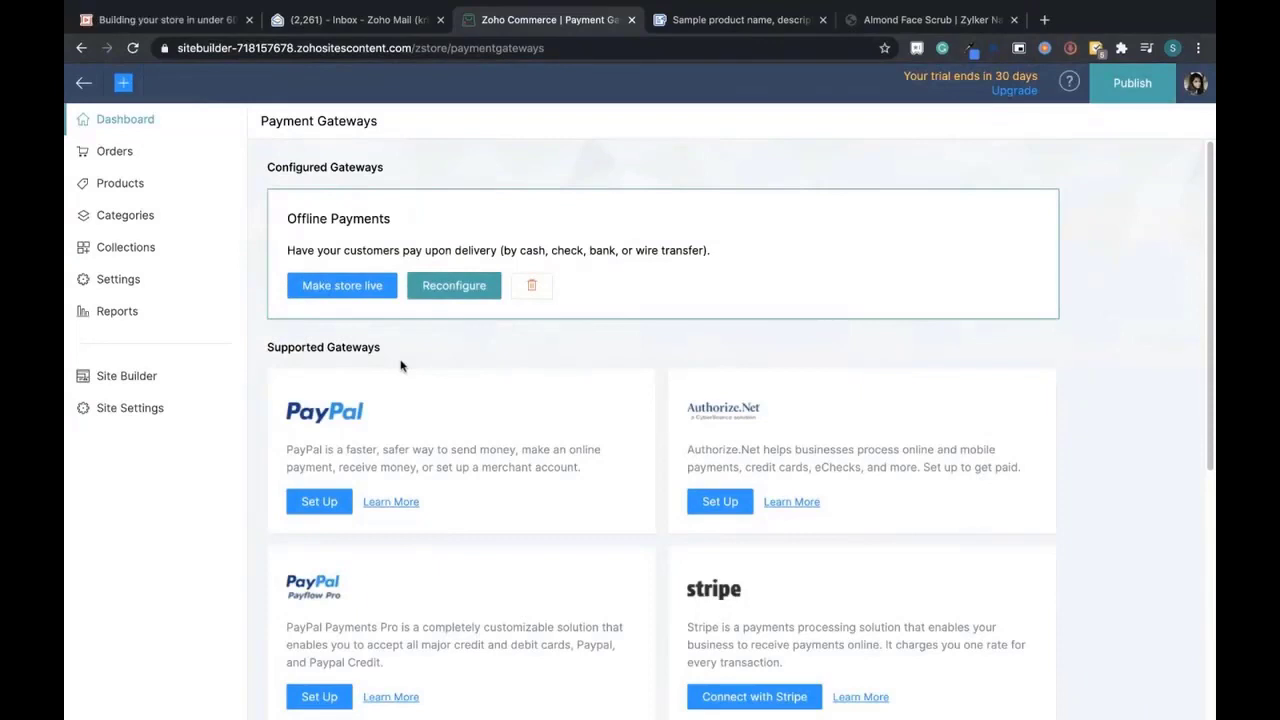
left_click(360, 287)
left_click(620, 455)
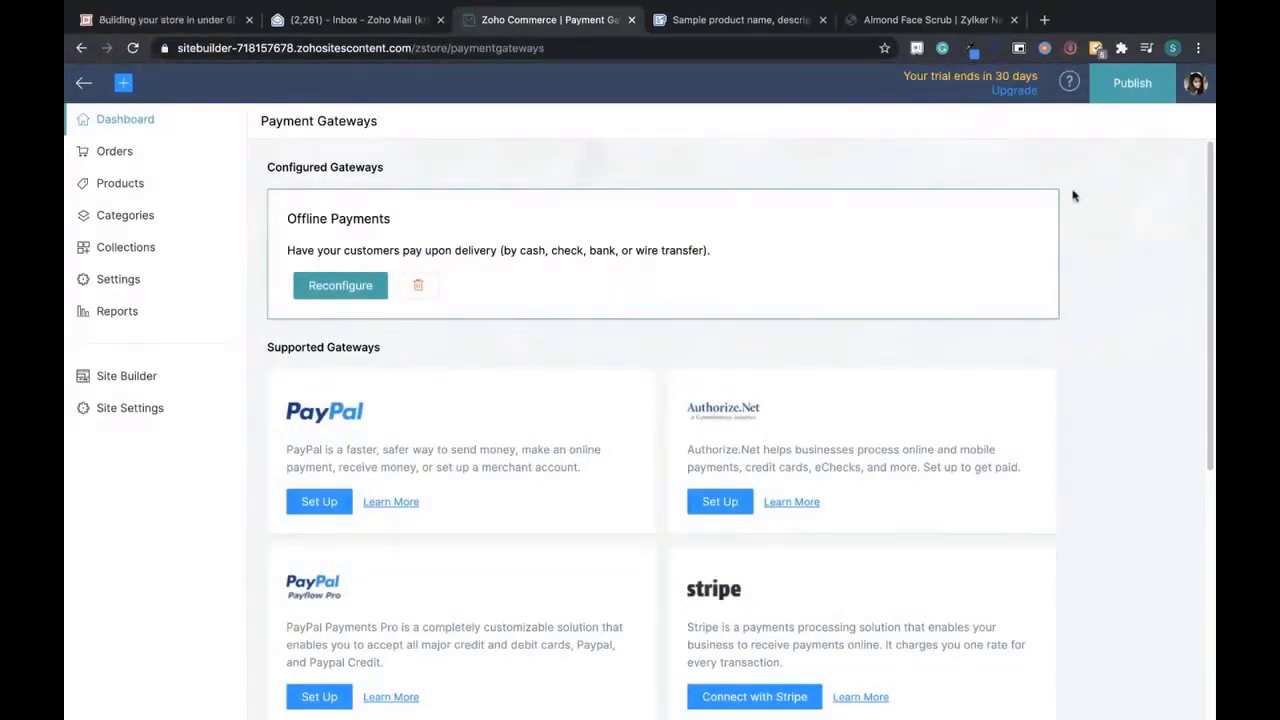
- Publish the store under the free subdomain "zylkertestus" on zohocommerce.com
left_click(1127, 83)
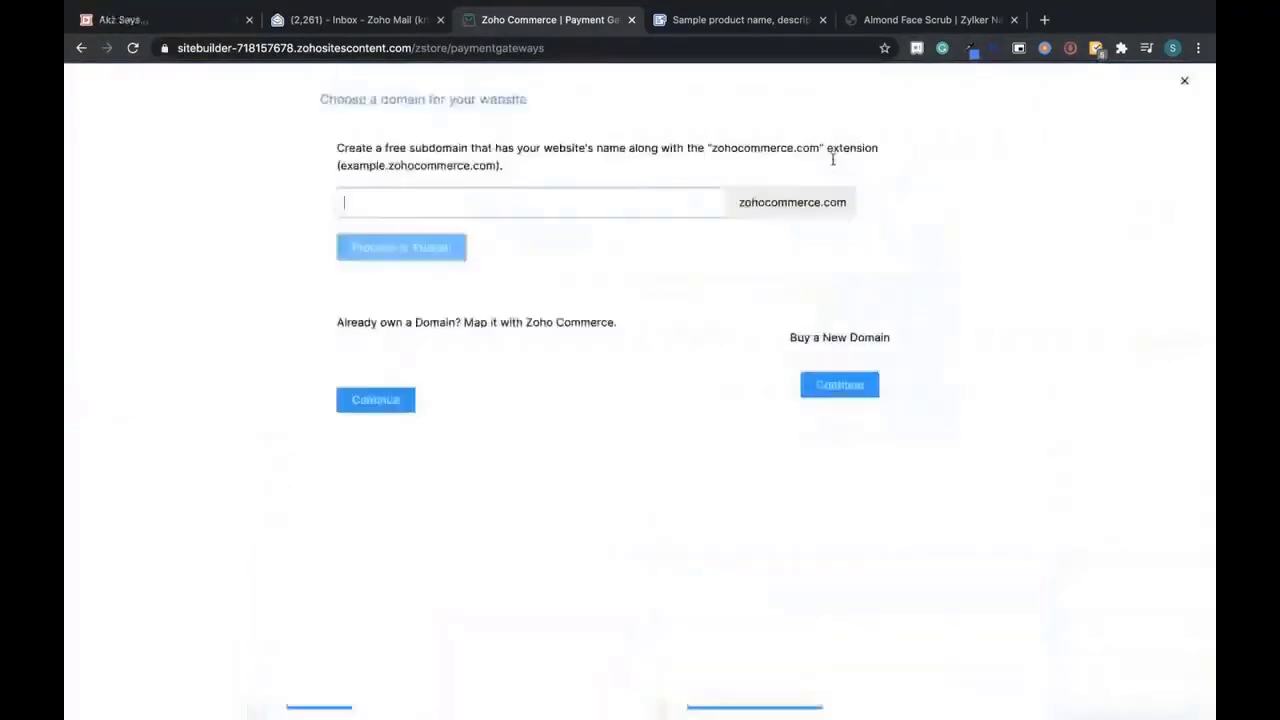
left_click(437, 220)
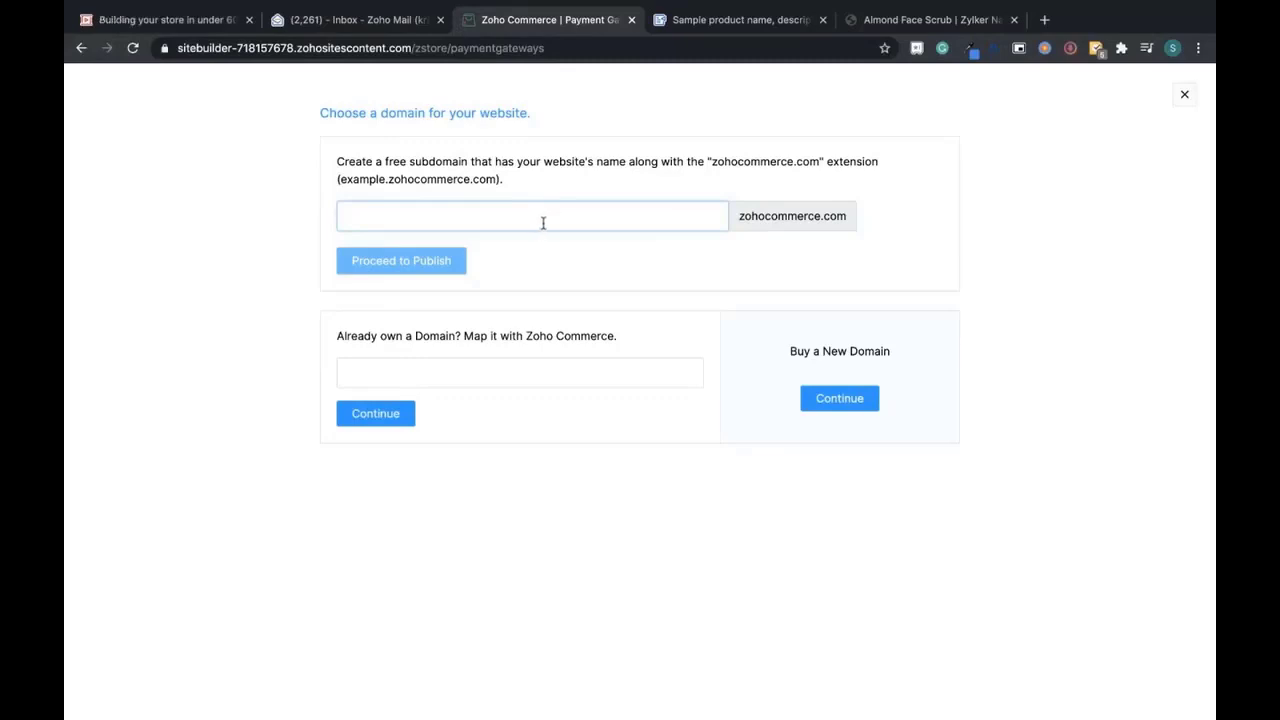
type("zoho")
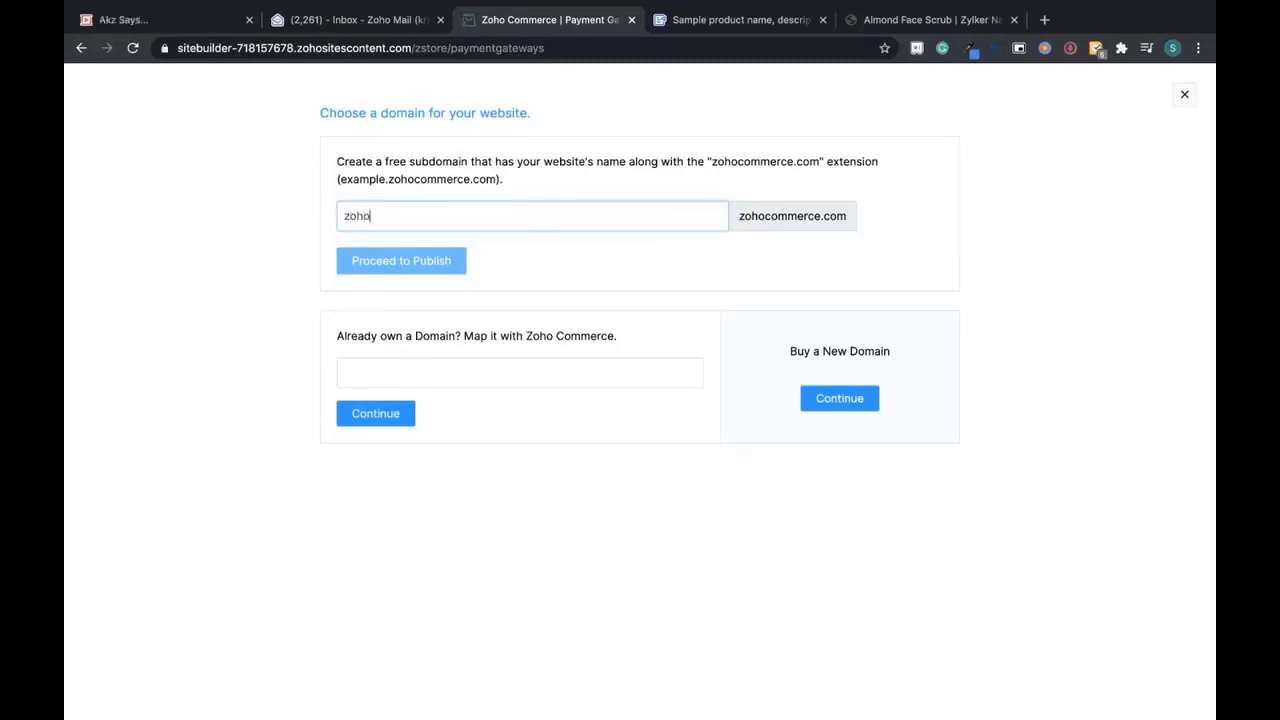
key("BackSpace")
type("k")
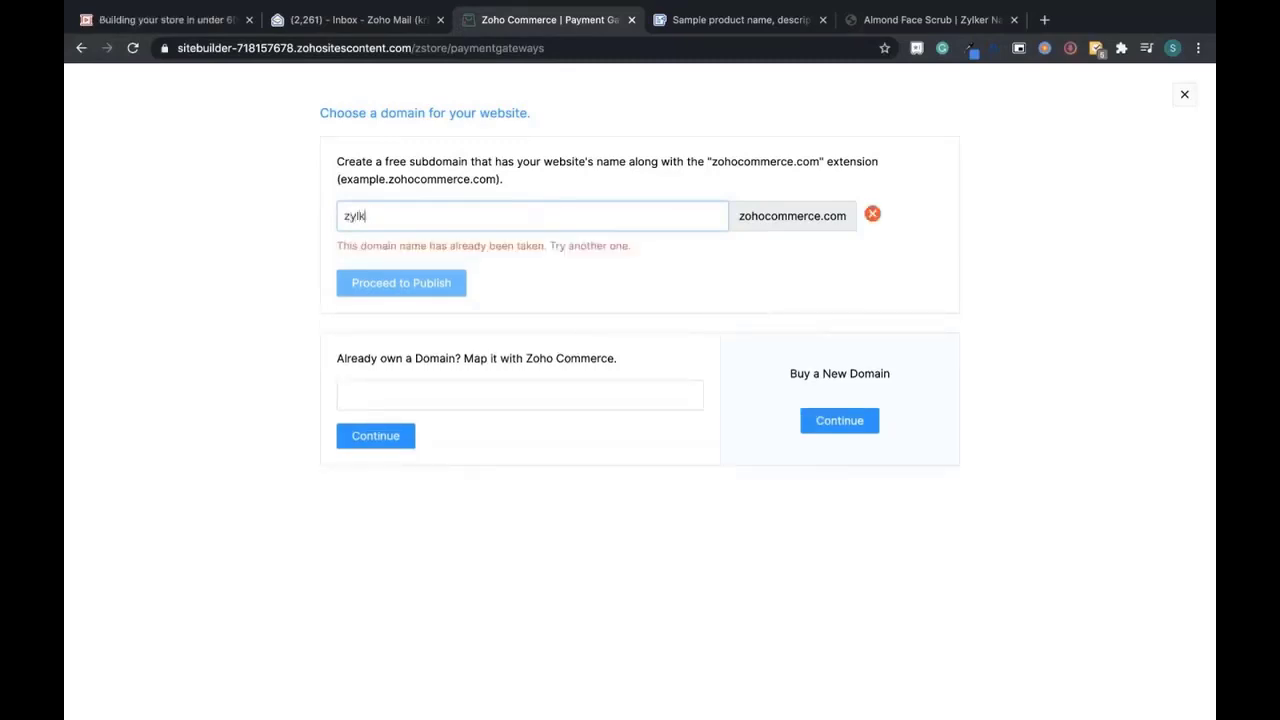
type("ertestus")
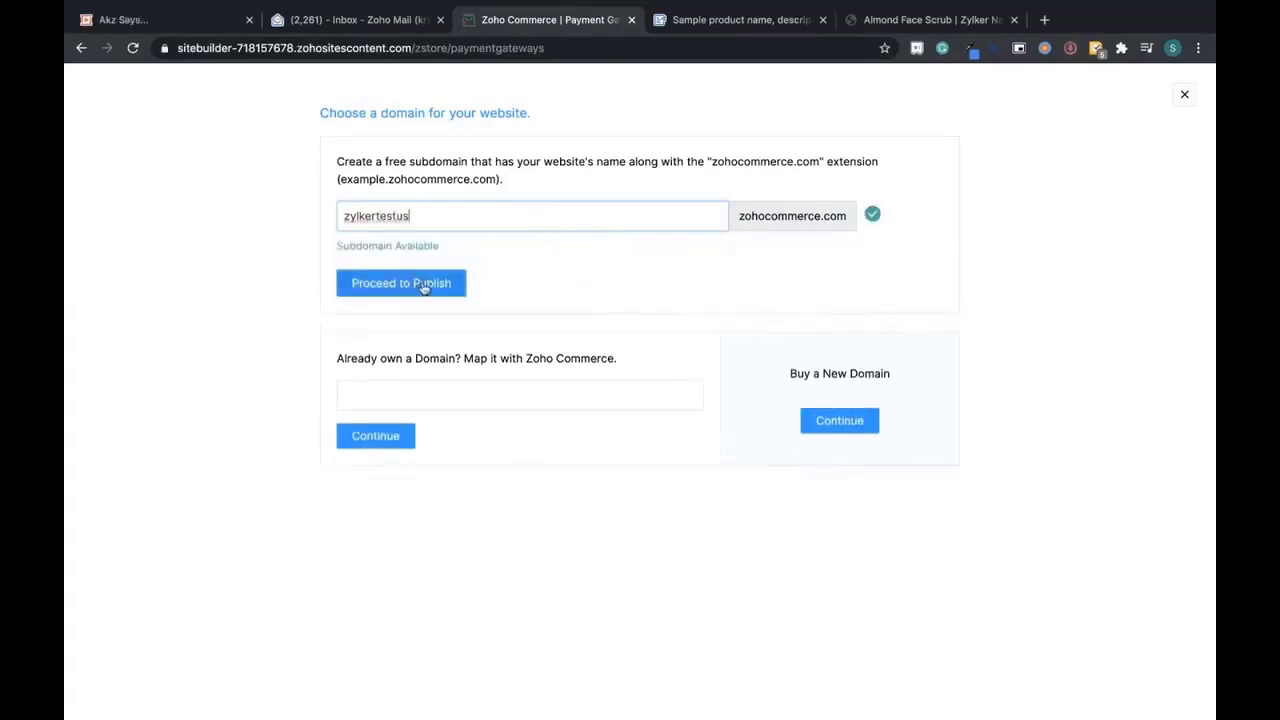
left_click(424, 285)
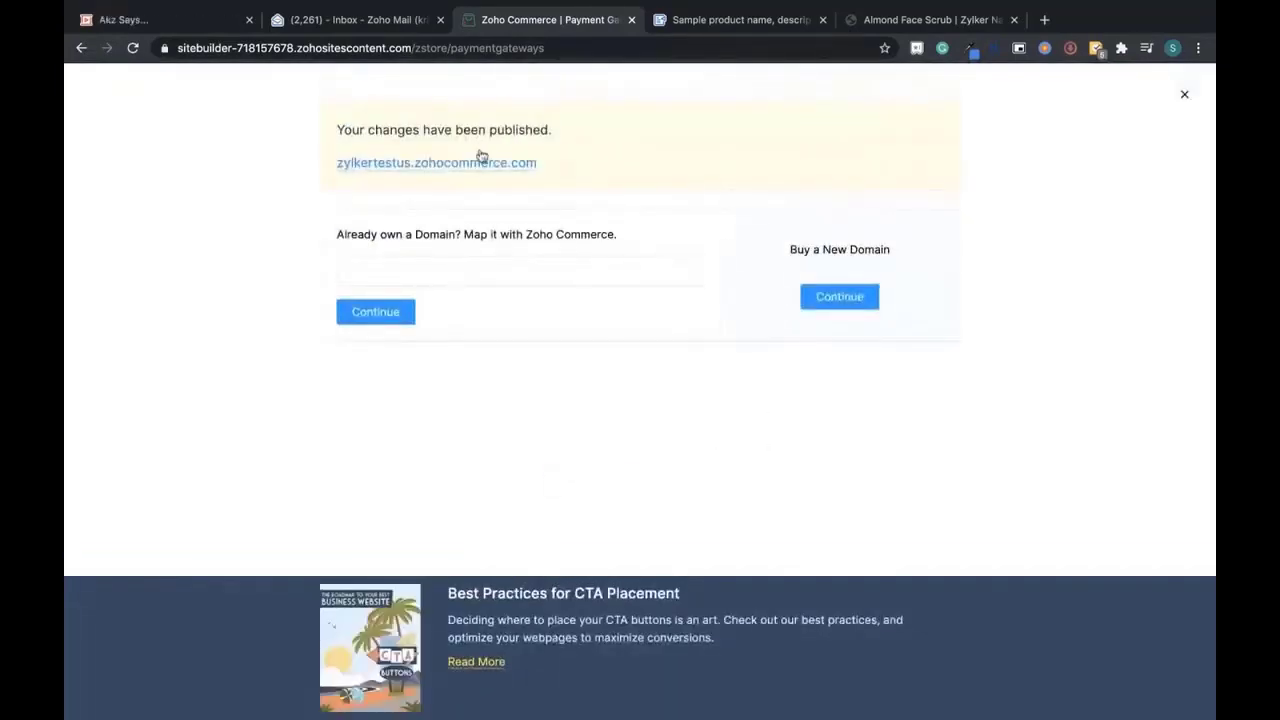
- Open the published store site and look over its home page, including the same page in the site builder
left_click(487, 167)
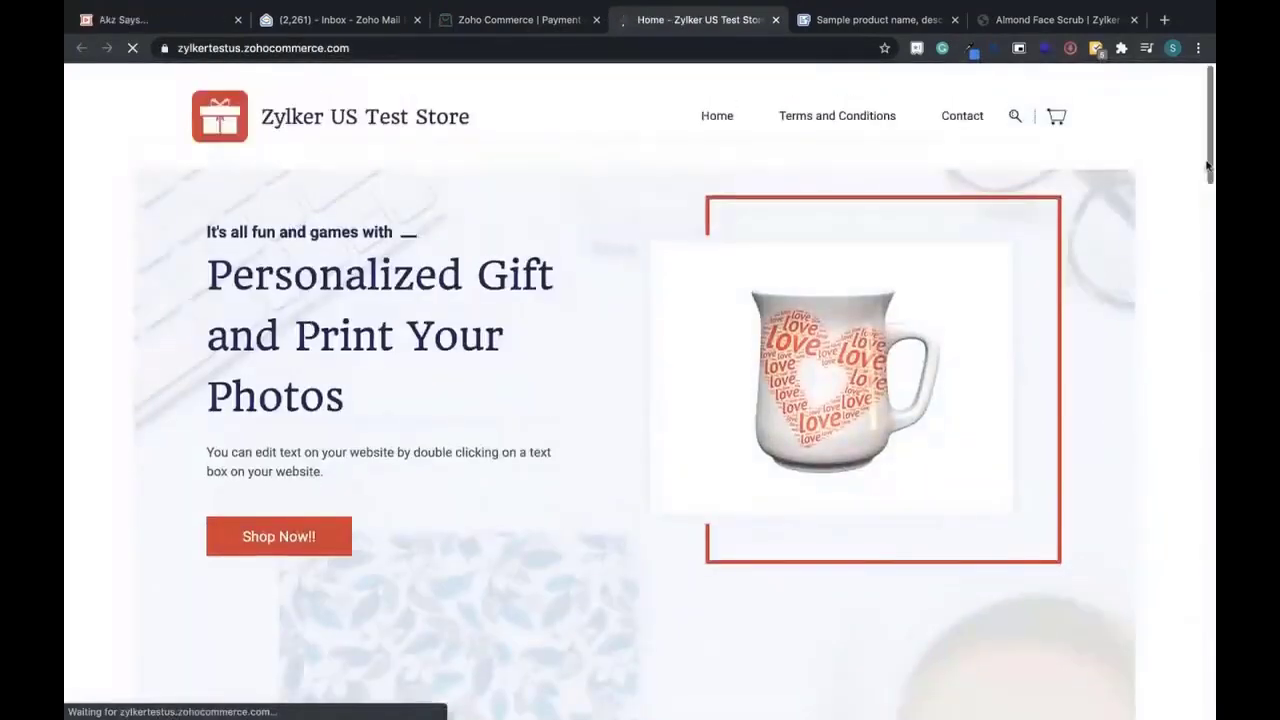
left_click_drag(1207, 173, 1214, 318)
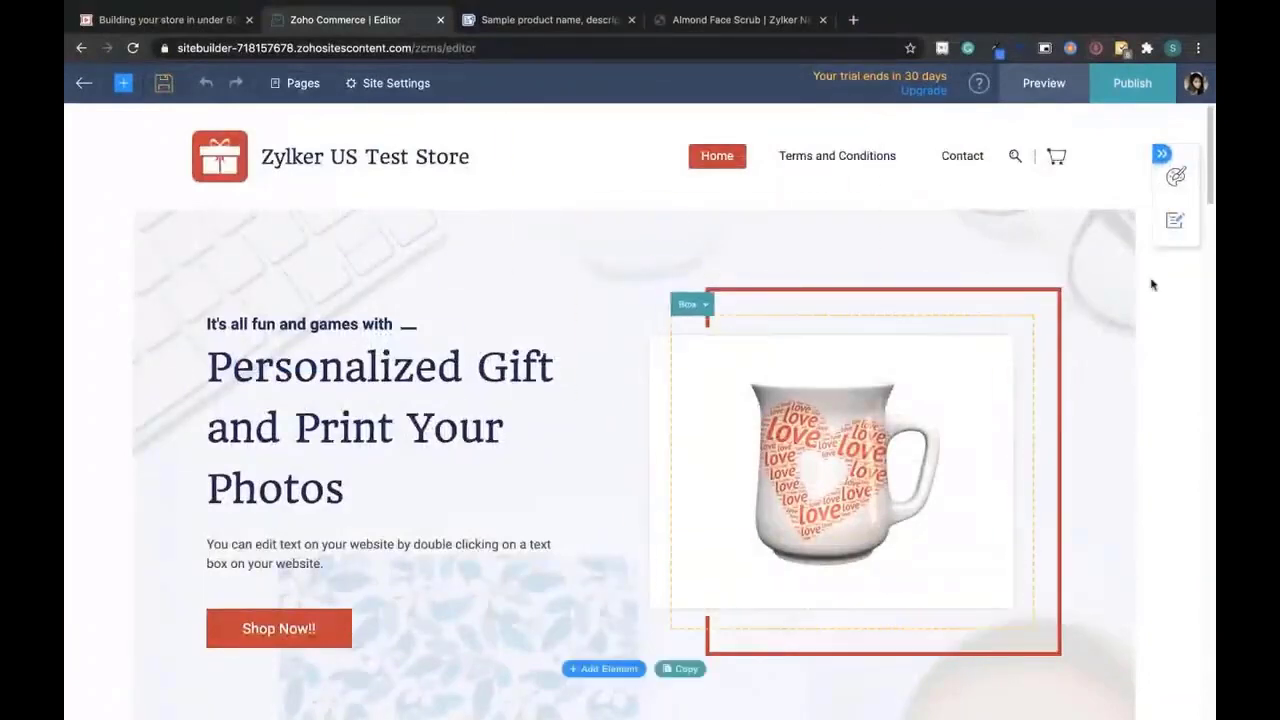
scroll(1214, 290, "down", 5)
scroll(640, 410, "up", 5)
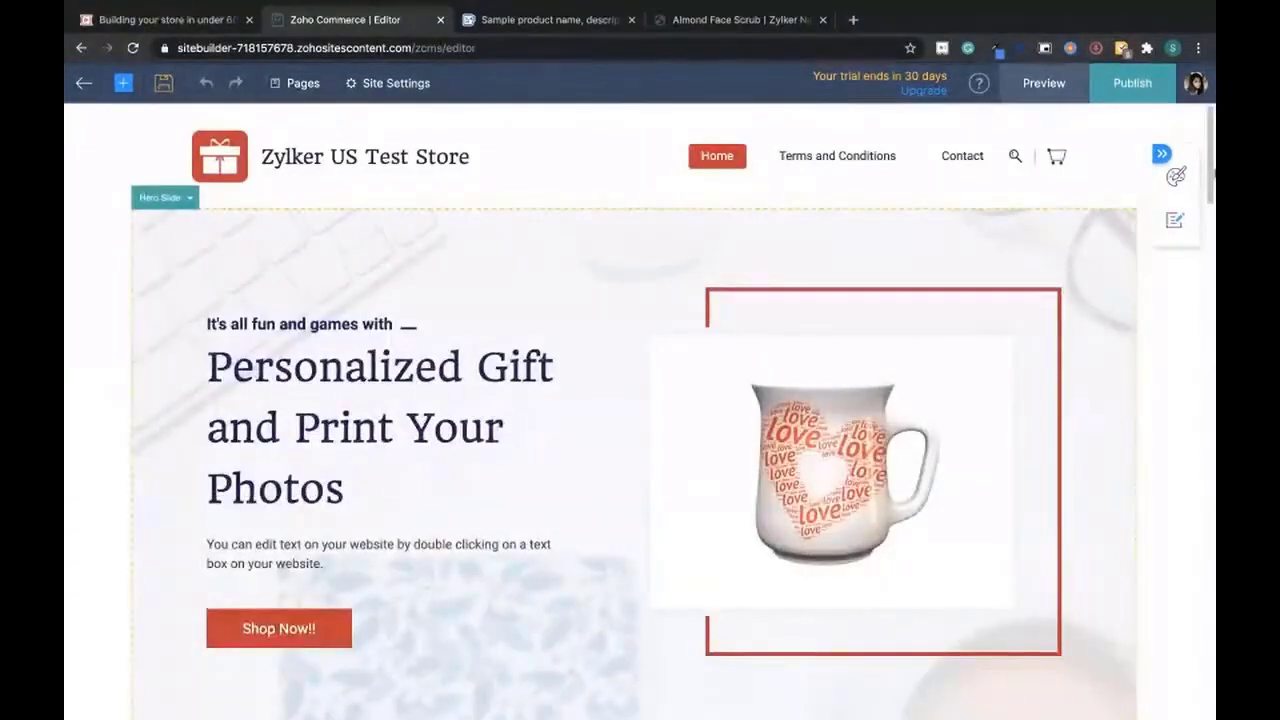
- Replace the header logo with logo.png, uploaded from the Demo Store folder on the desktop
left_click(218, 158)
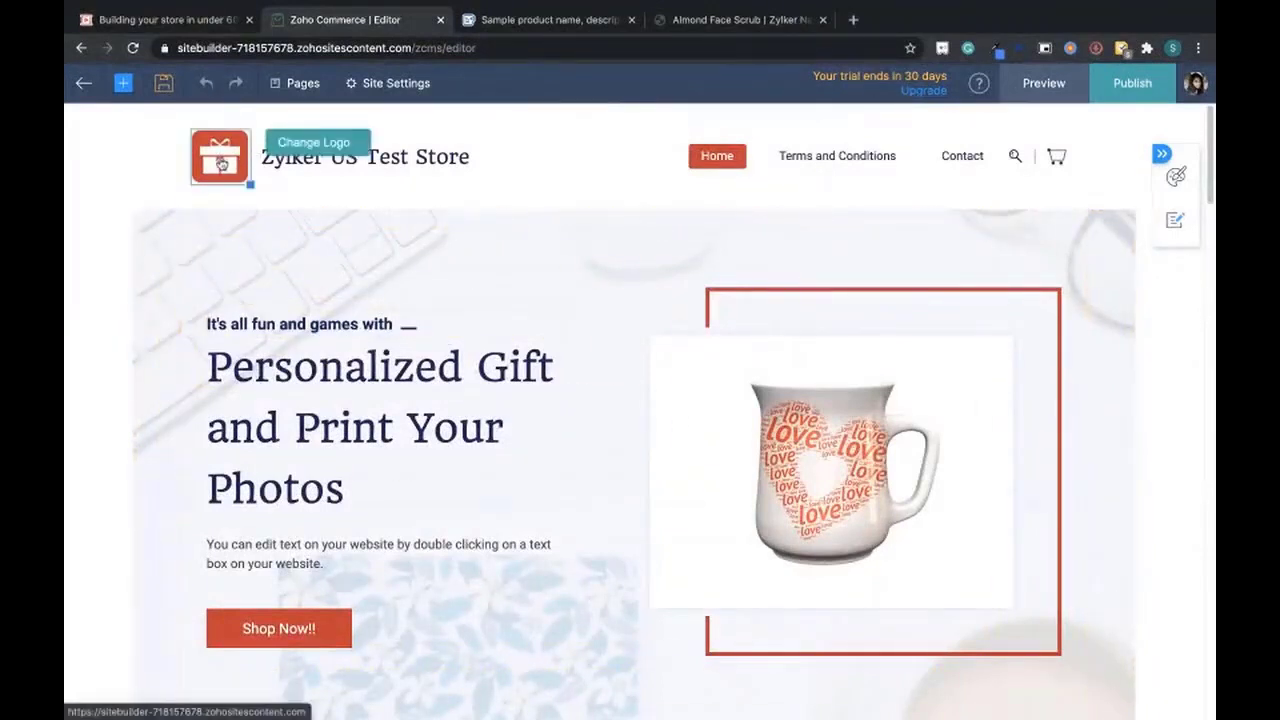
left_click(287, 150)
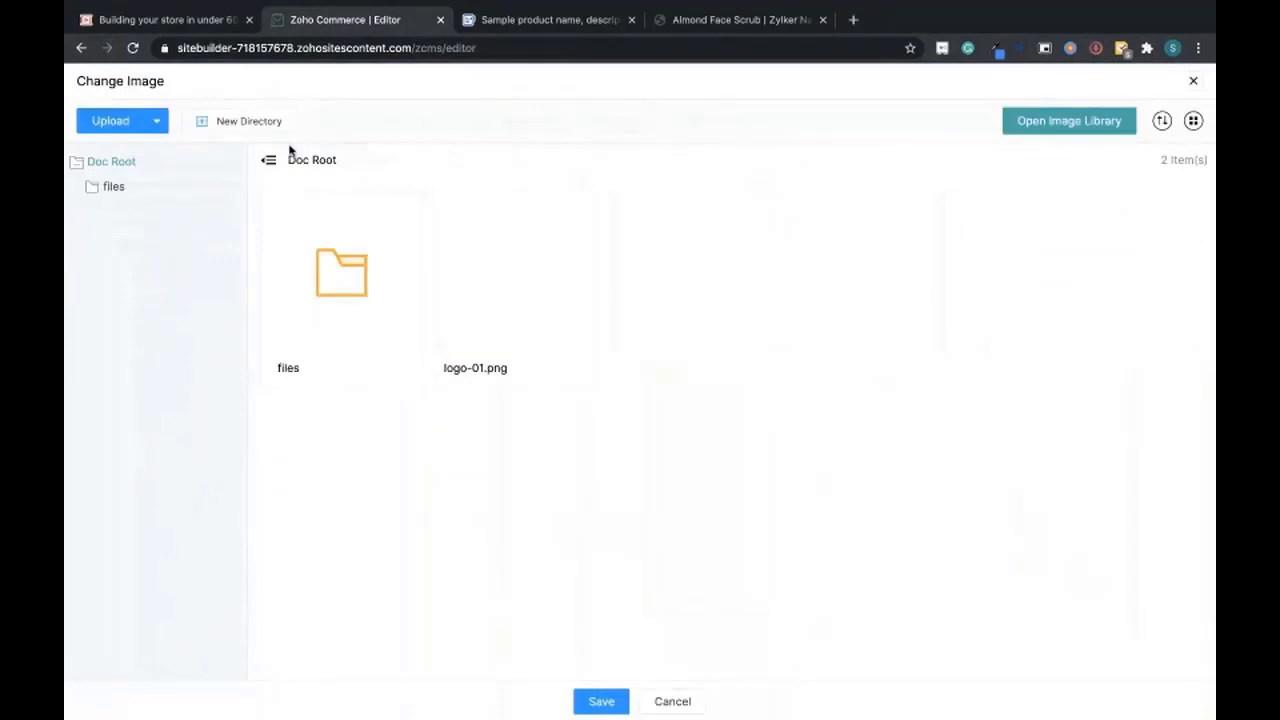
left_click(112, 30)
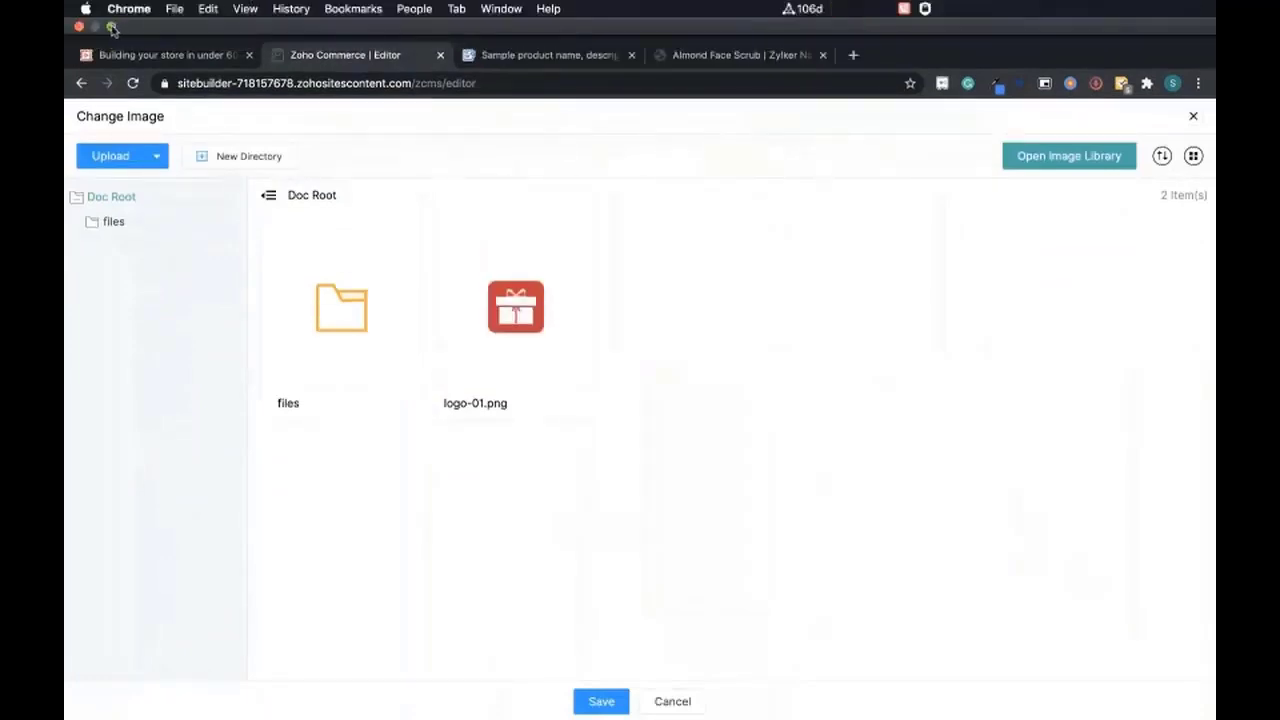
left_click(697, 100)
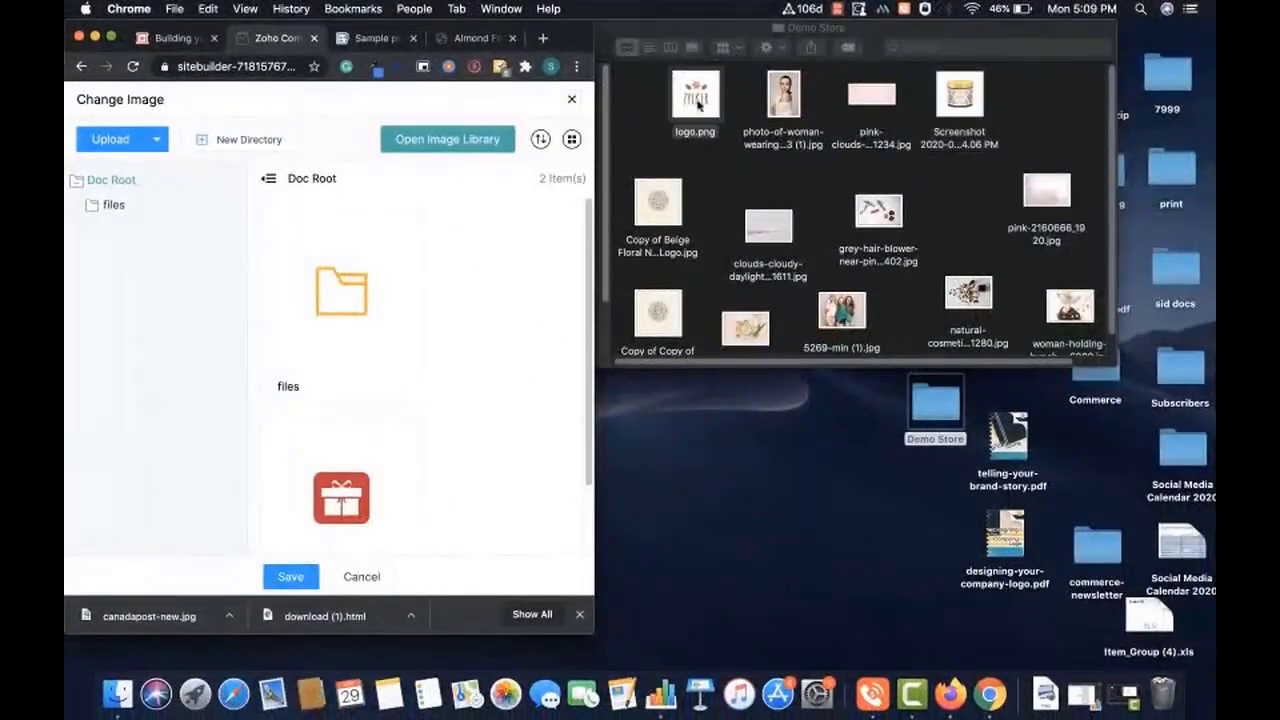
left_click_drag(697, 104, 502, 344)
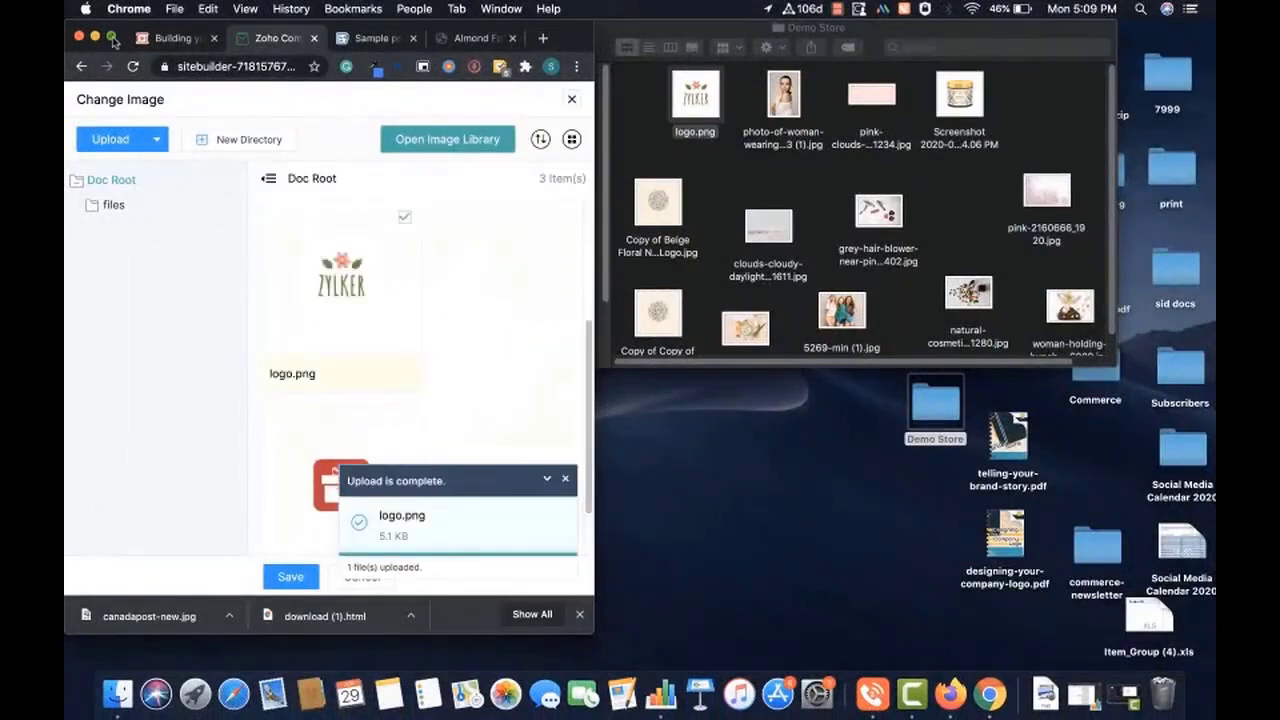
left_click(112, 38)
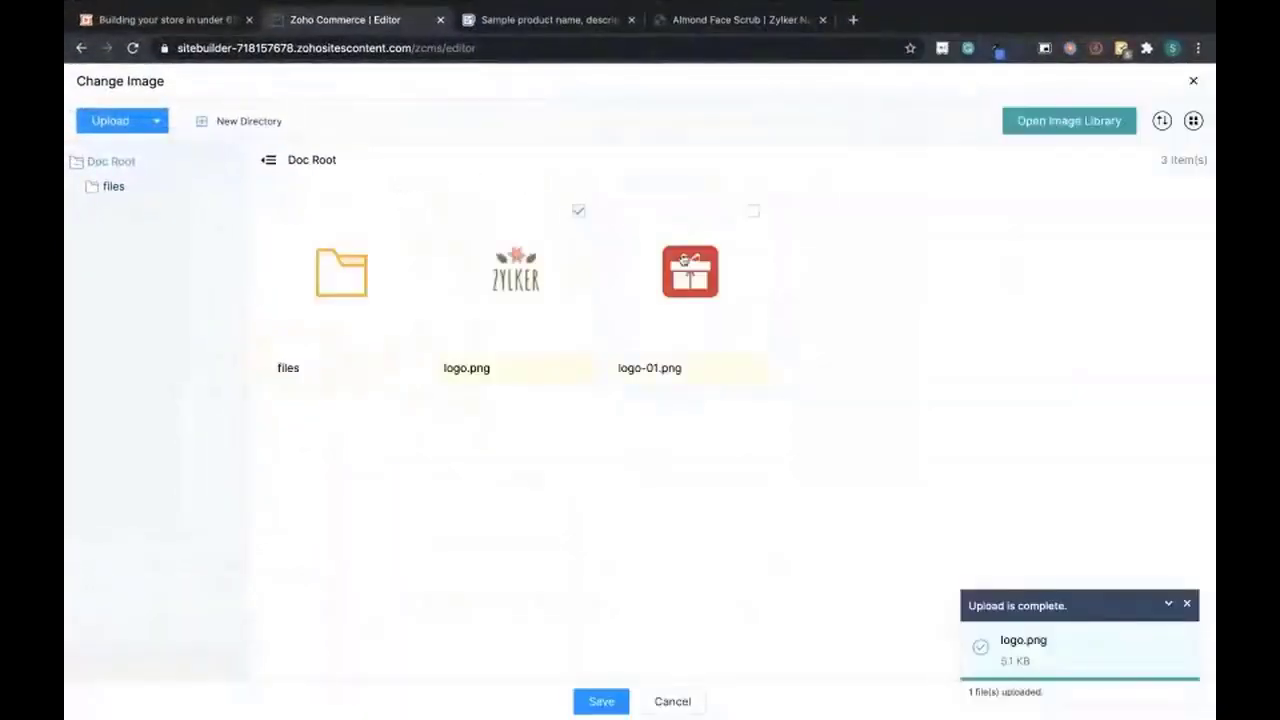
left_click(598, 702)
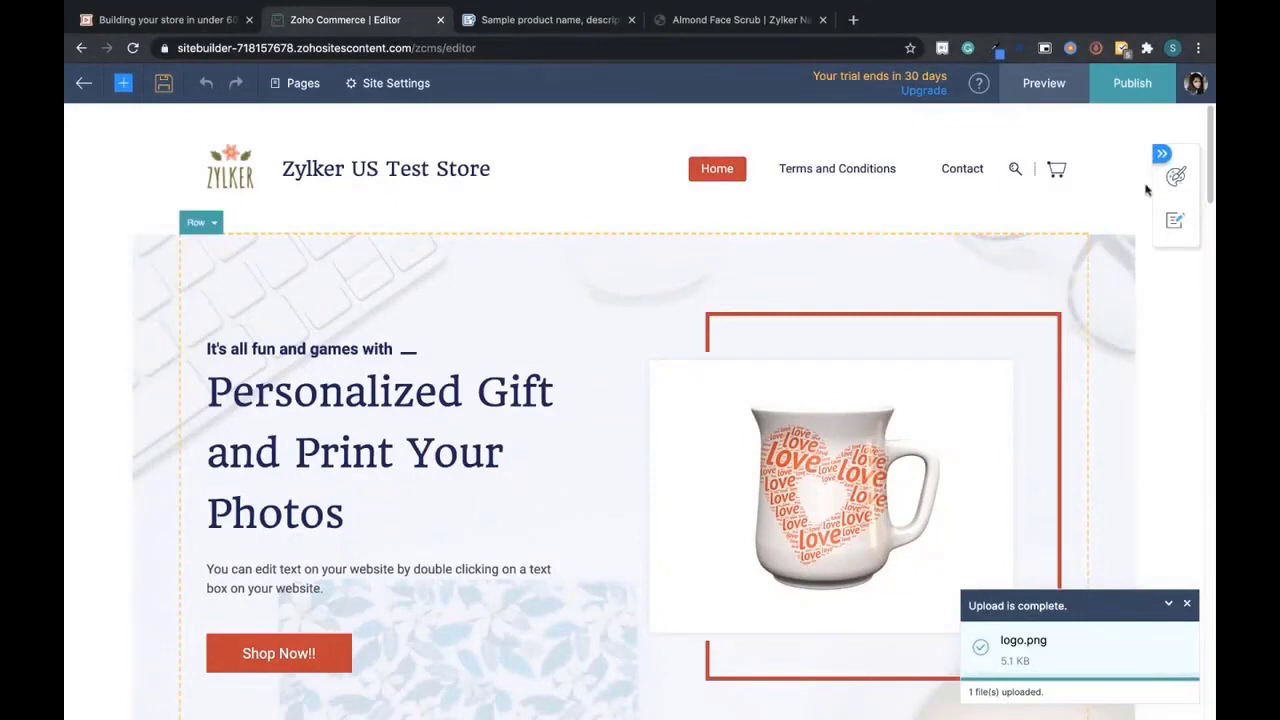
- Open the theme's visual editor and switch the presets to Custom Values
left_click(1175, 177)
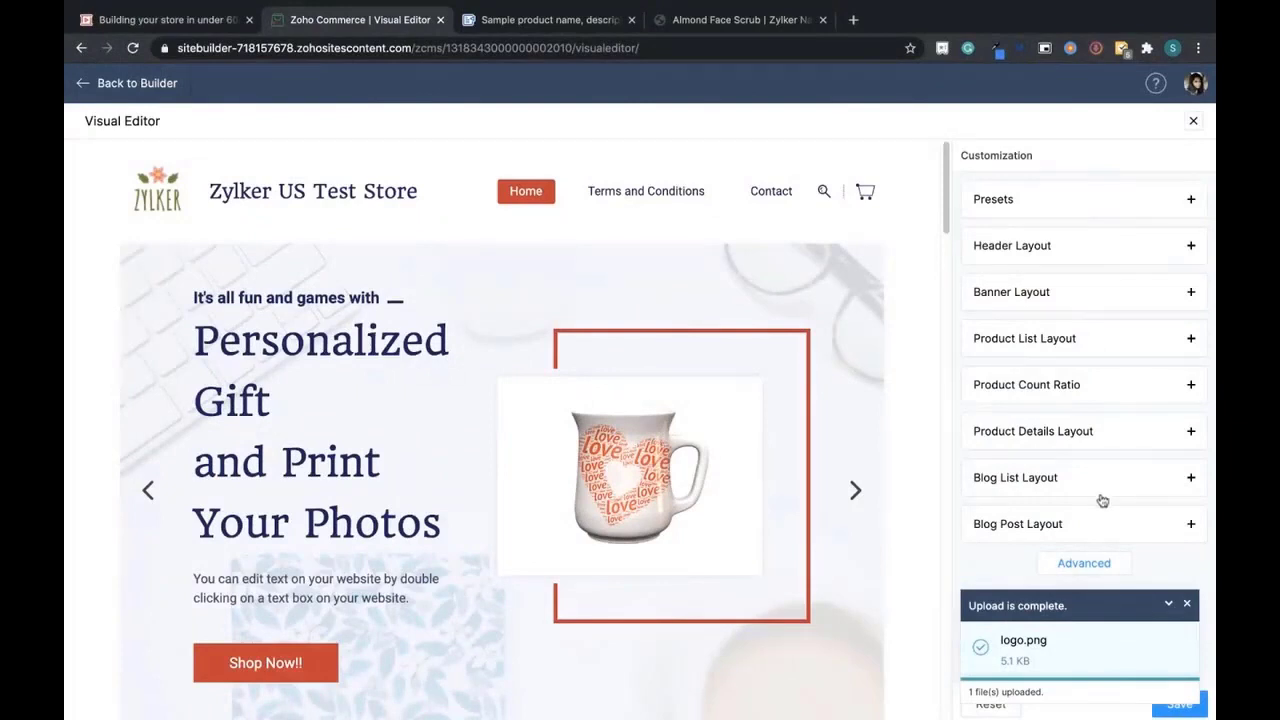
left_click(1190, 201)
left_click_drag(1215, 243, 1215, 378)
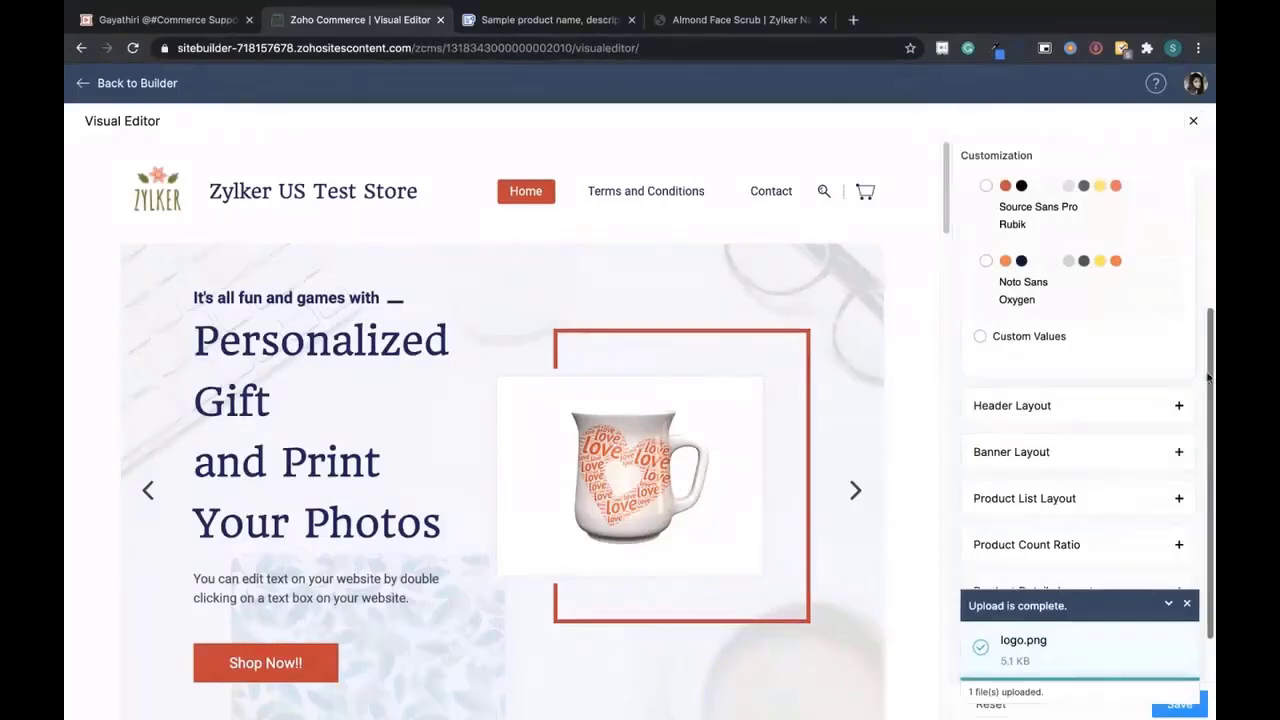
left_click(981, 337)
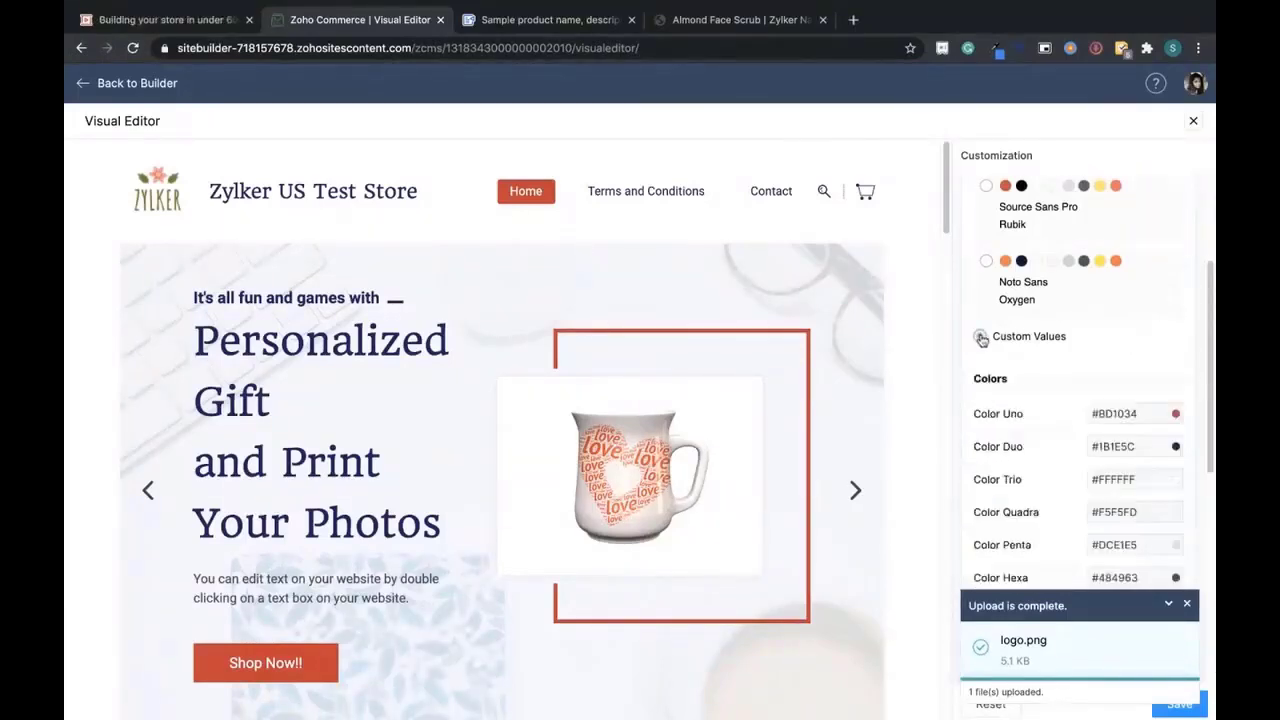
scroll(1199, 365, "down", 1)
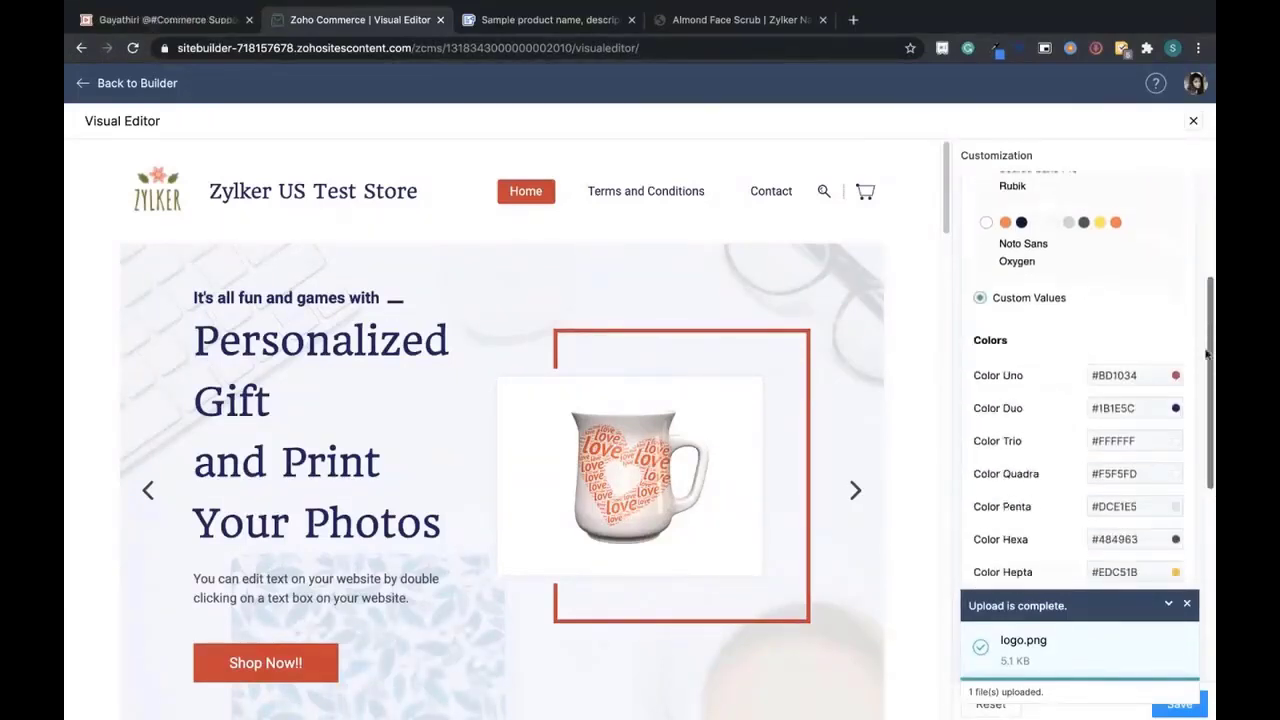
- Set Color Uno to the dark green shade #165A38 and save the theme customization
left_click(1128, 375)
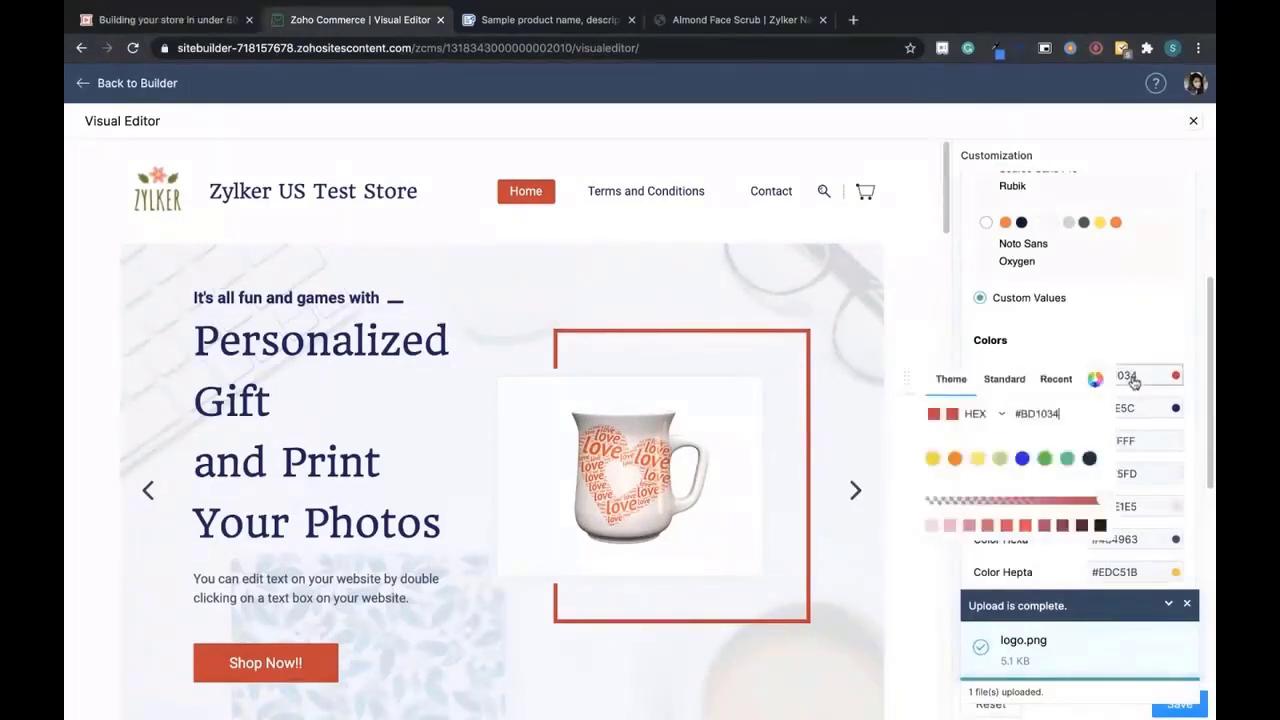
left_click(1067, 459)
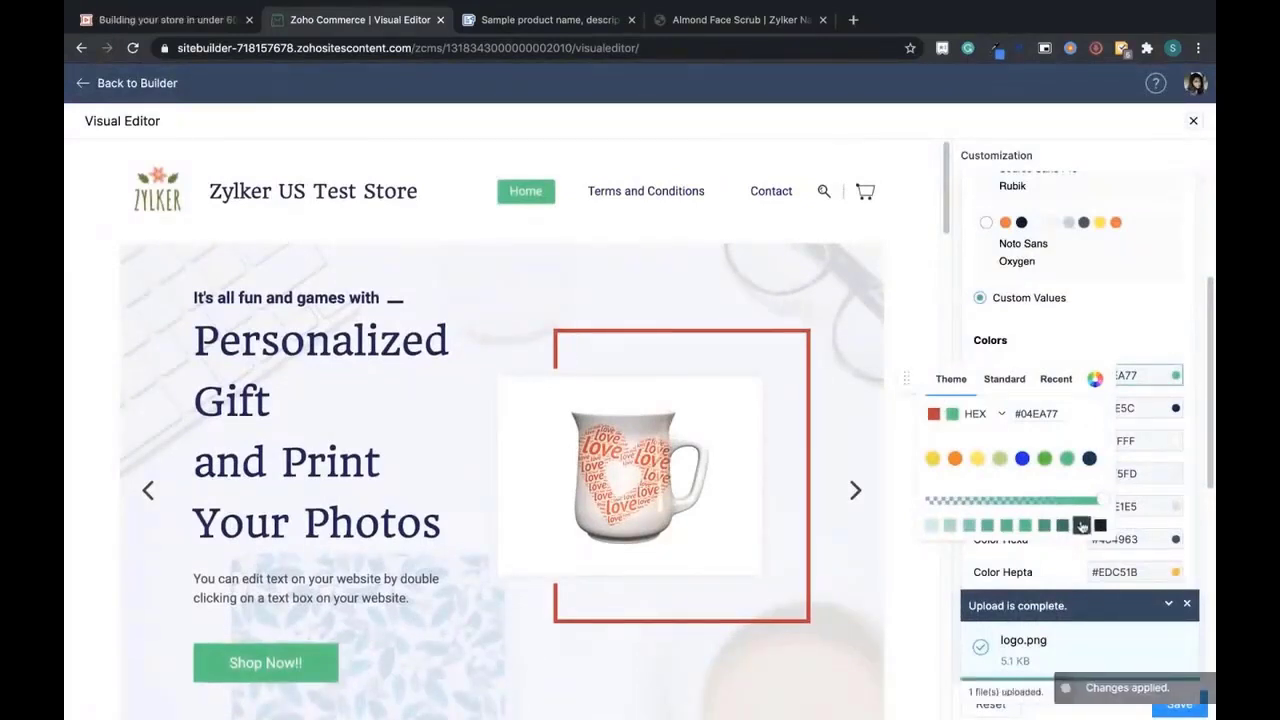
left_click(1081, 525)
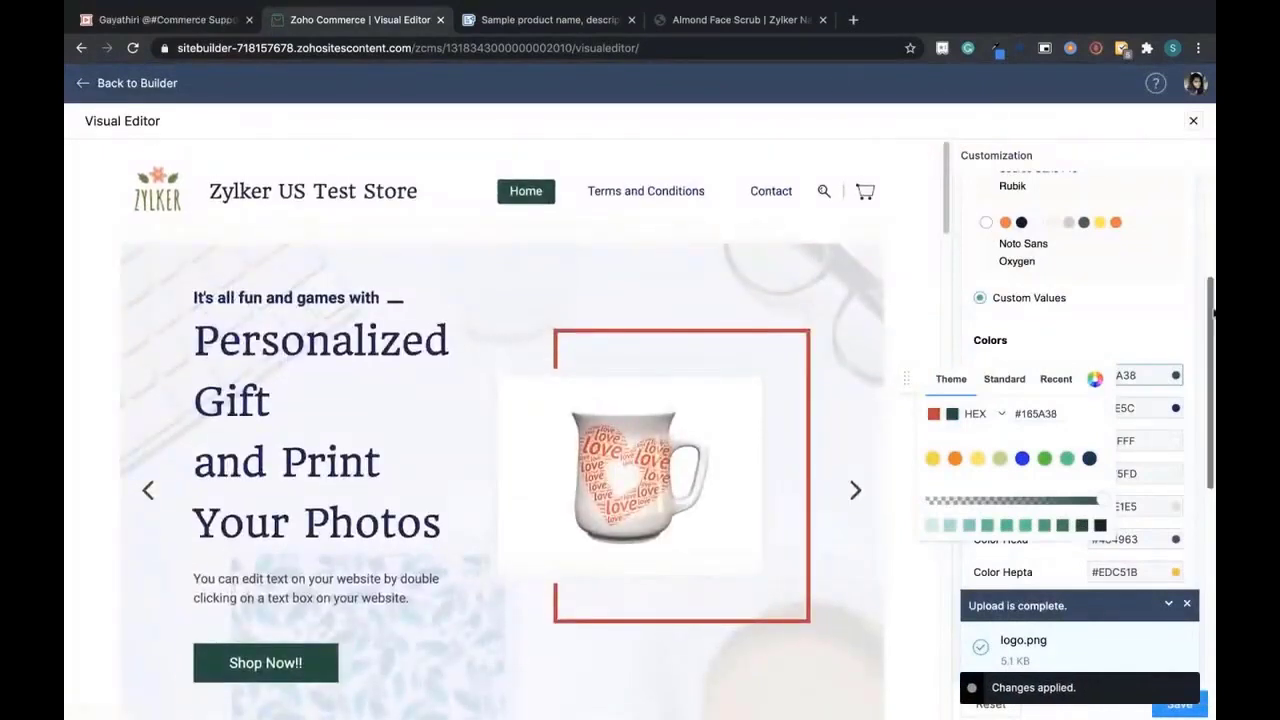
left_click_drag(1212, 317, 1212, 502)
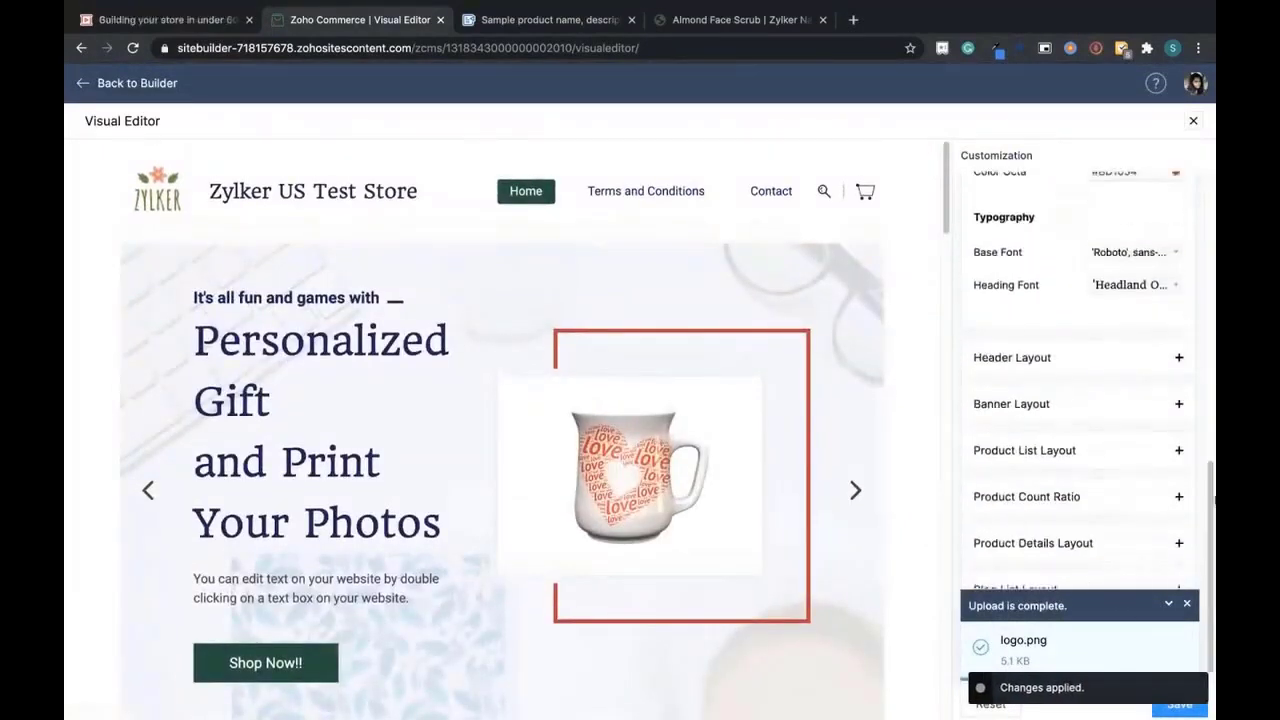
left_click(1189, 606)
scroll(1186, 606, "down", 1)
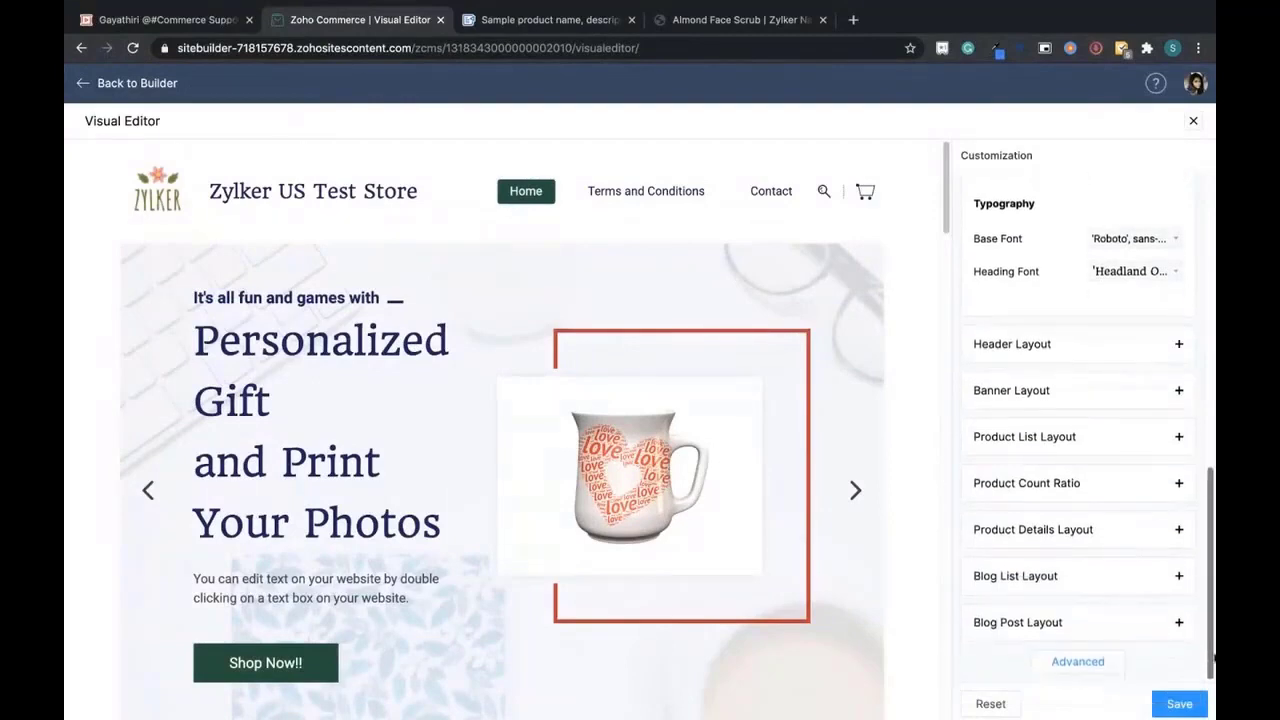
left_click(1179, 704)
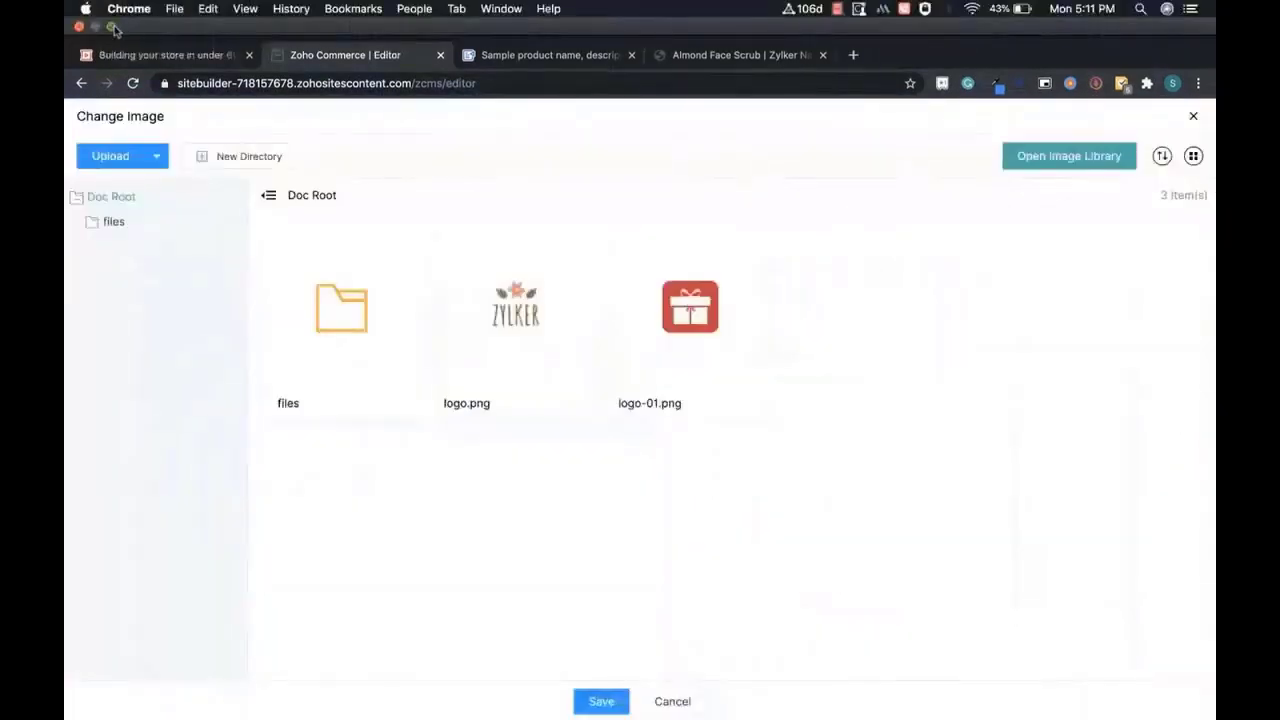
- Upload pink-clouds-1831234.jpg from the Demo Store folder and apply it as the hero slide's background image
left_click(111, 27)
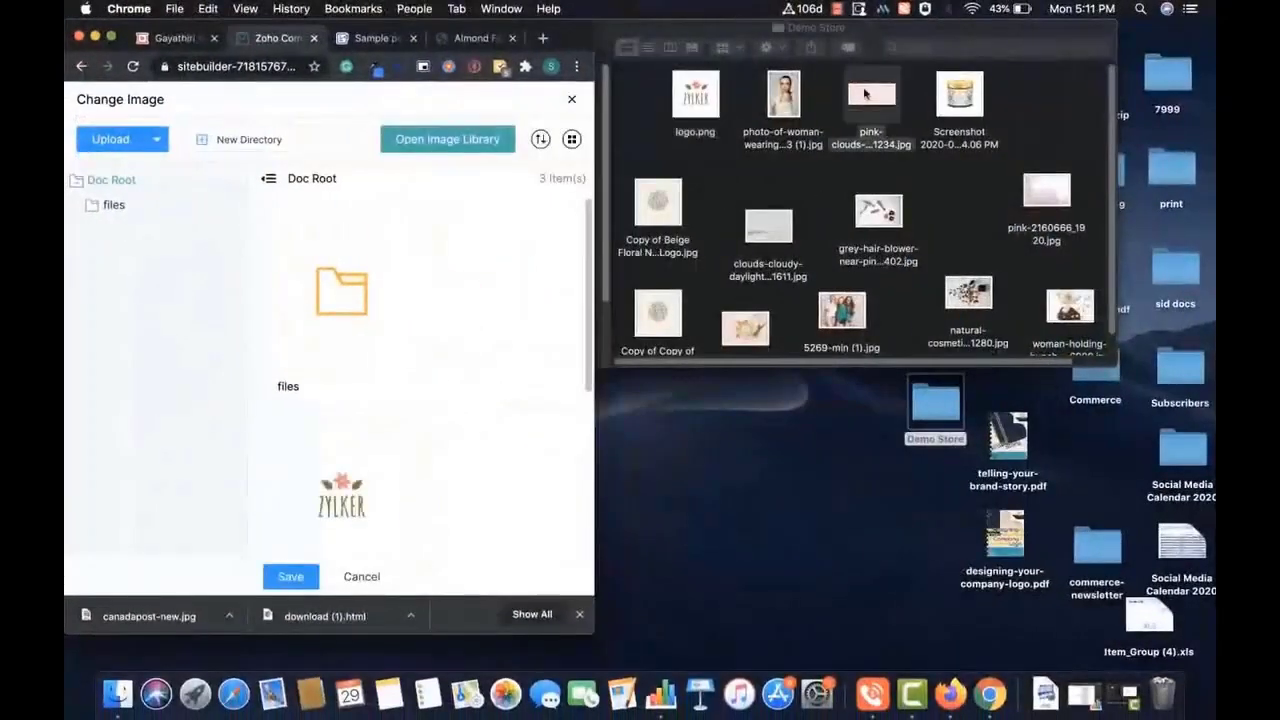
left_click_drag(865, 93, 506, 309)
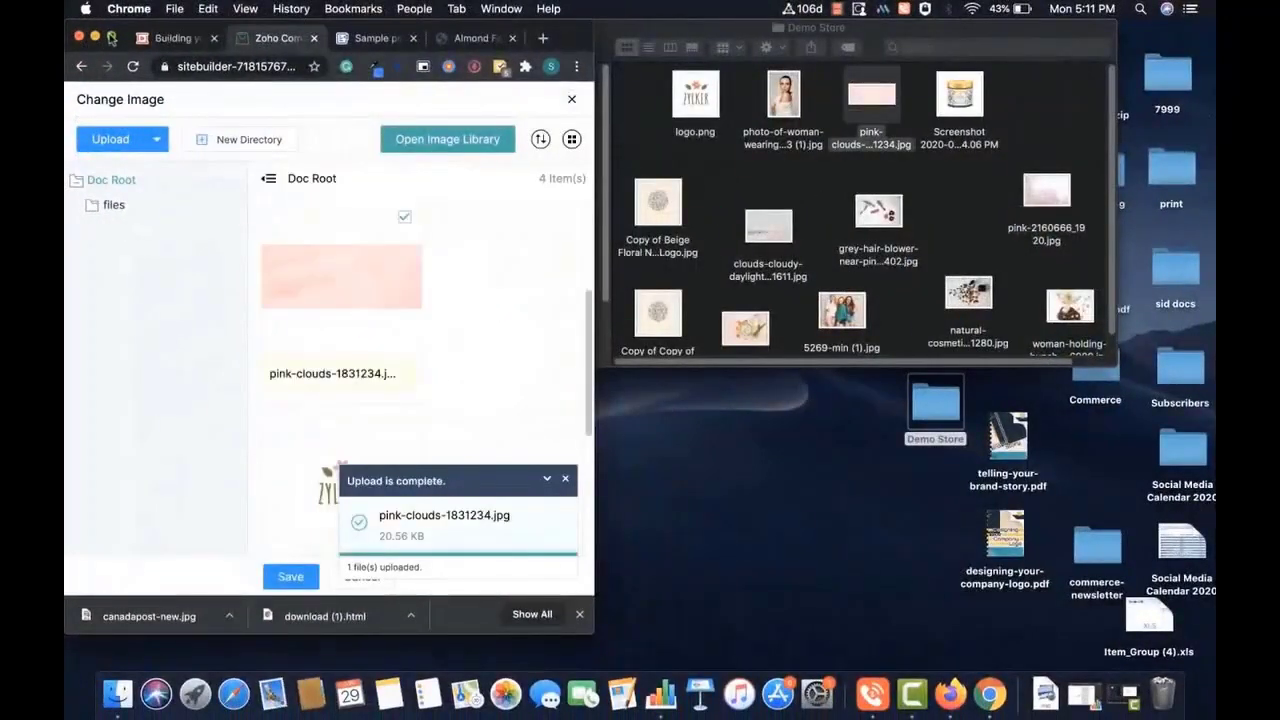
left_click(111, 37)
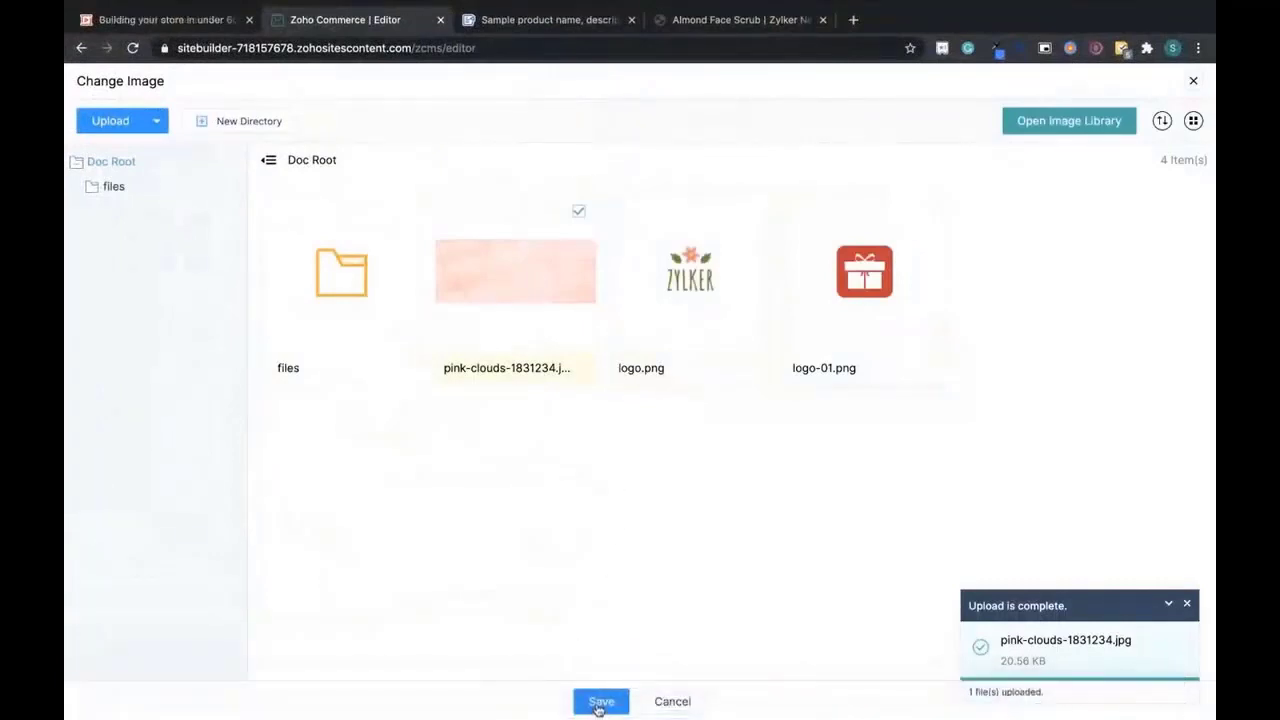
left_click(600, 703)
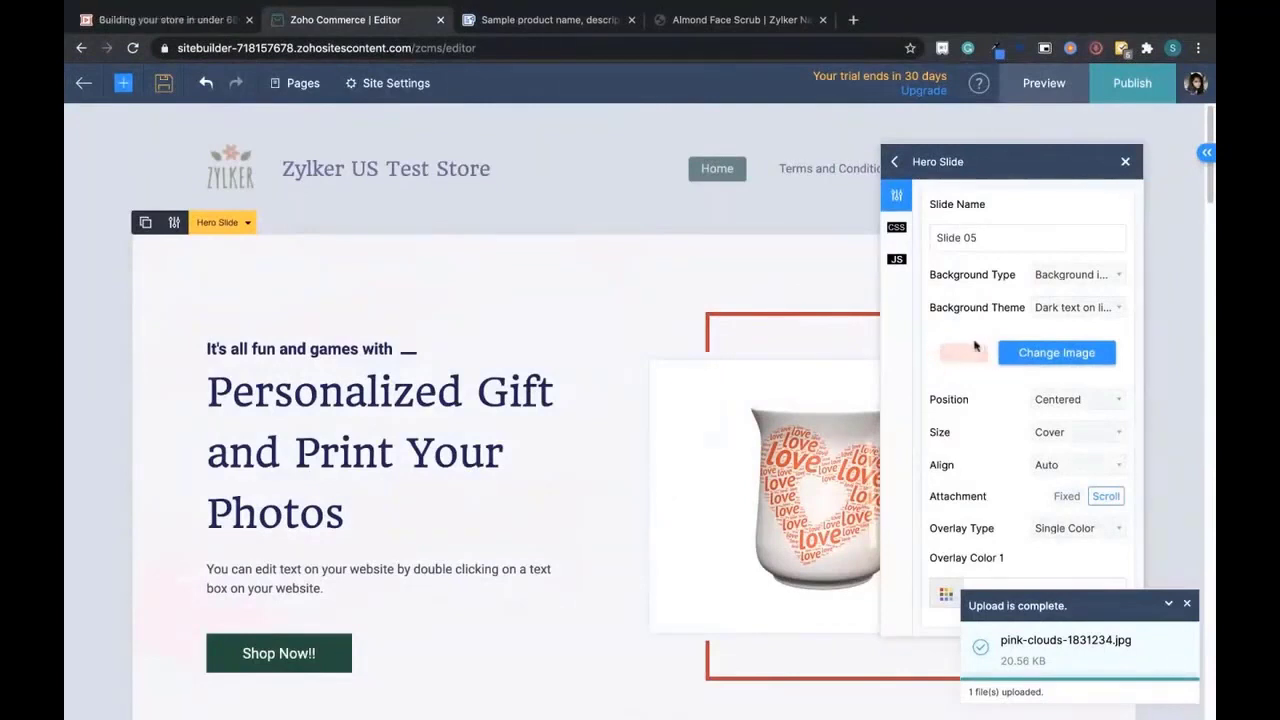
left_click(543, 440)
left_click(63, 429)
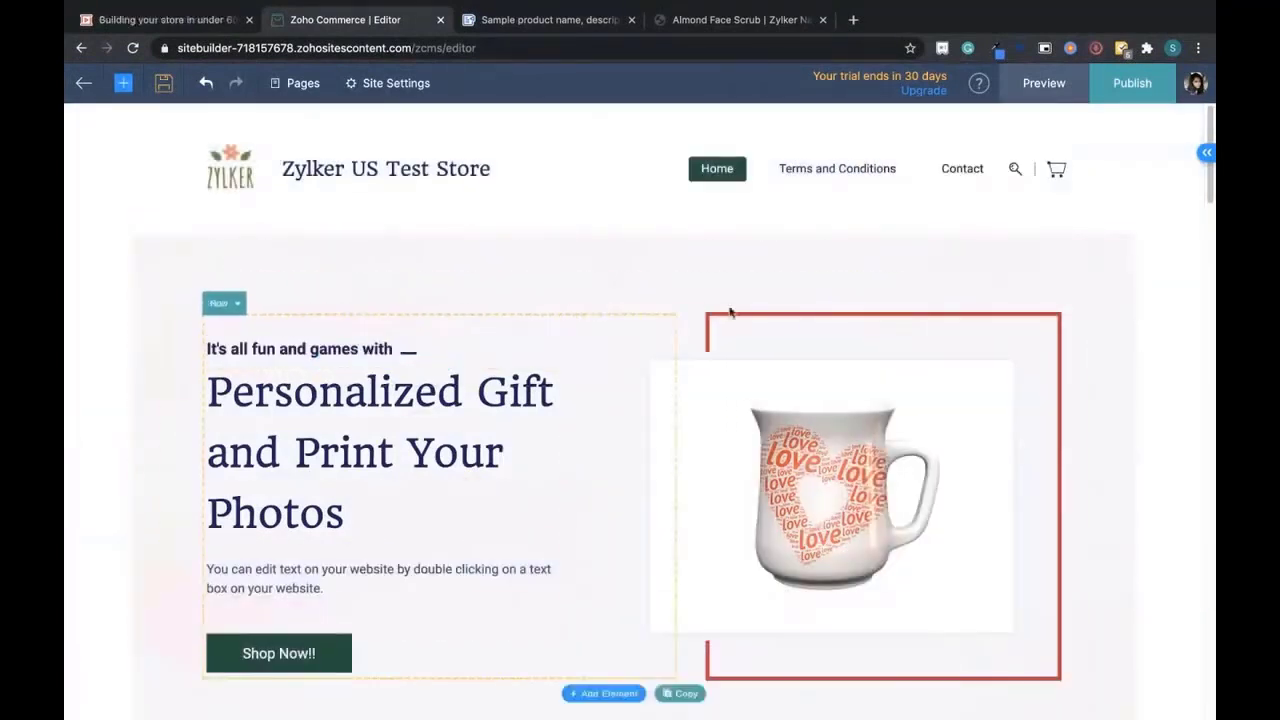
left_click(1050, 262)
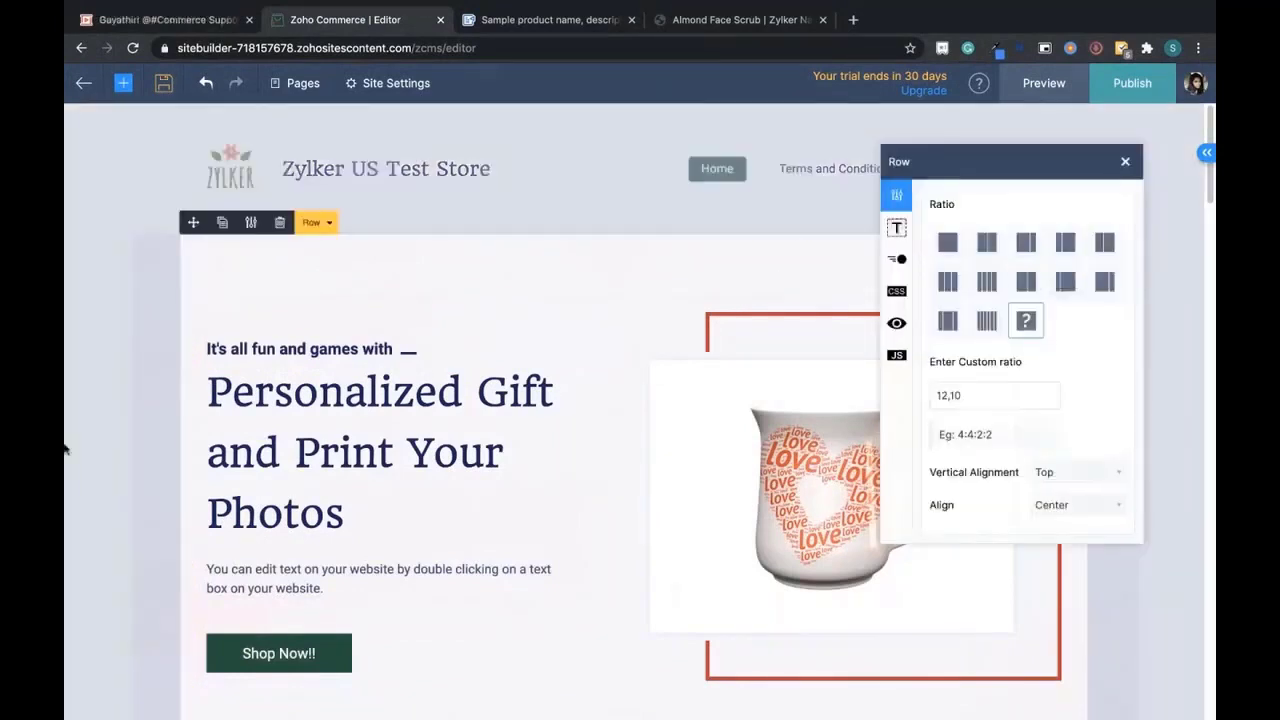
left_click(63, 449)
- Reduce the opacity of the hero slide's overlay color, setting it to rgba(245,245,253,0.61)
left_click(150, 398)
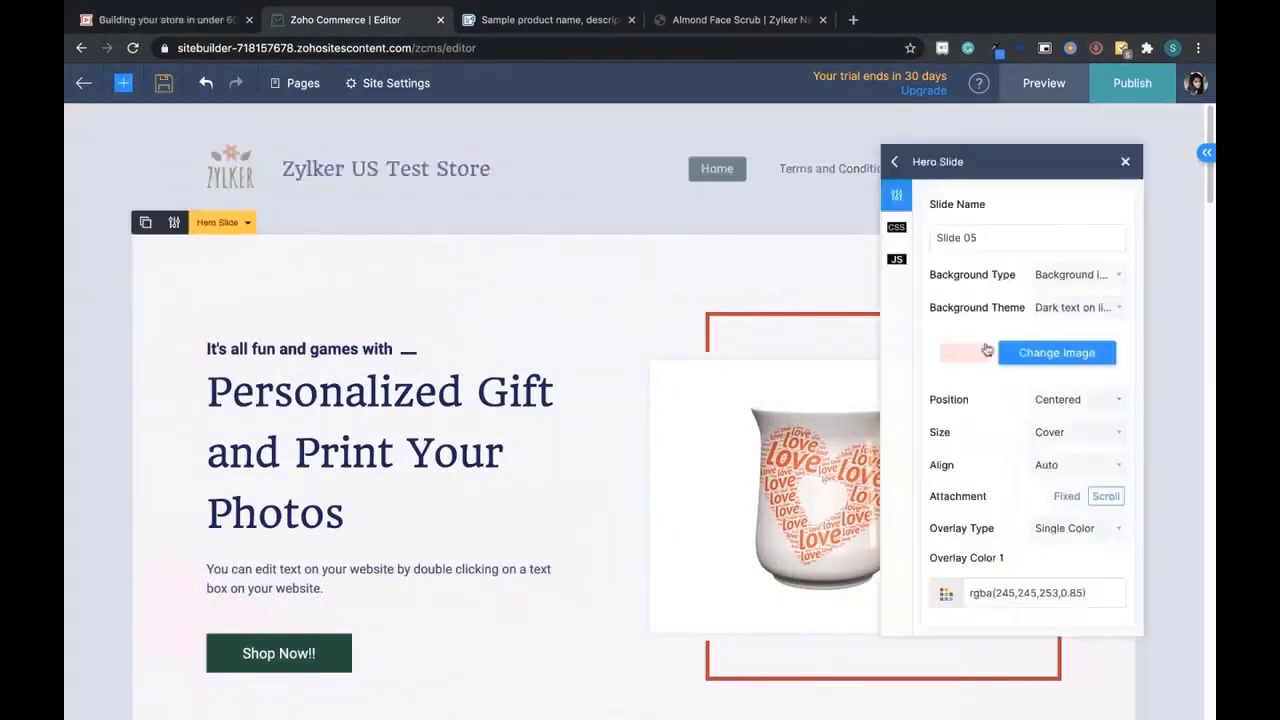
left_click(979, 590)
left_click_drag(1120, 537, 1086, 540)
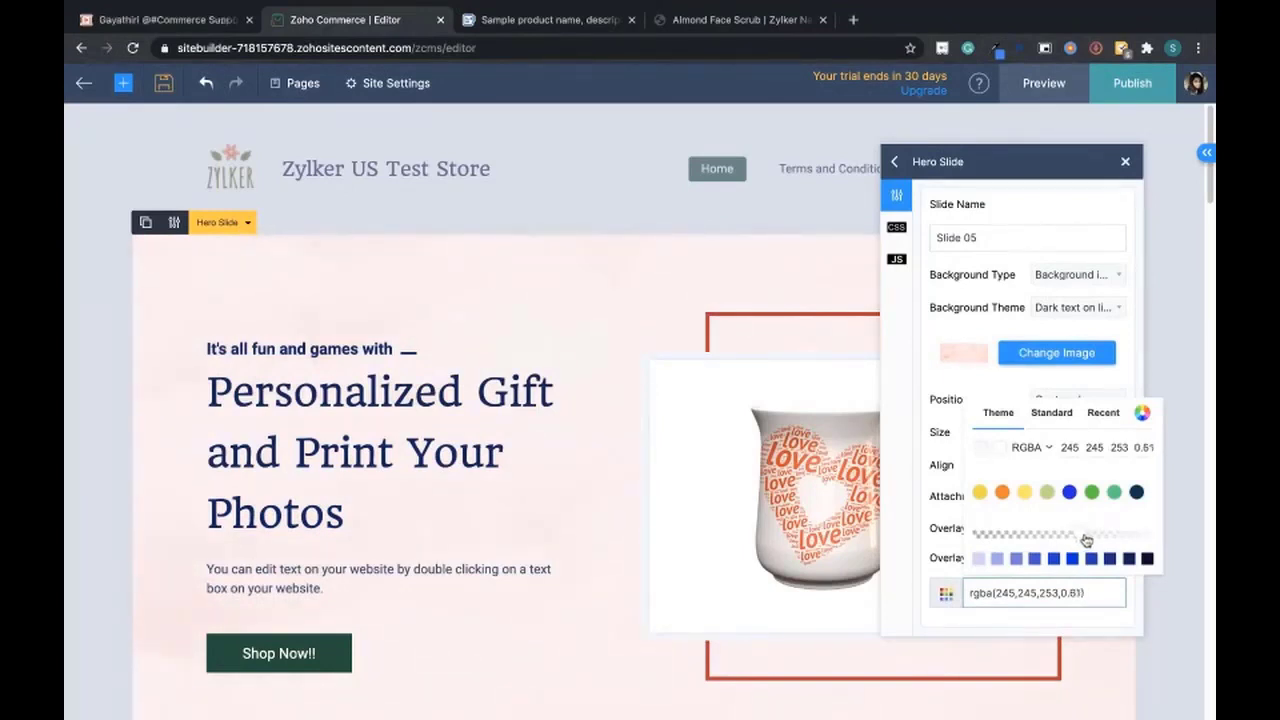
left_click(1192, 513)
- Replace the hero slide's mug image with the photo-of-woman-wearing JPG, uploaded from the Demo Store folder on the desktop
left_click(840, 510)
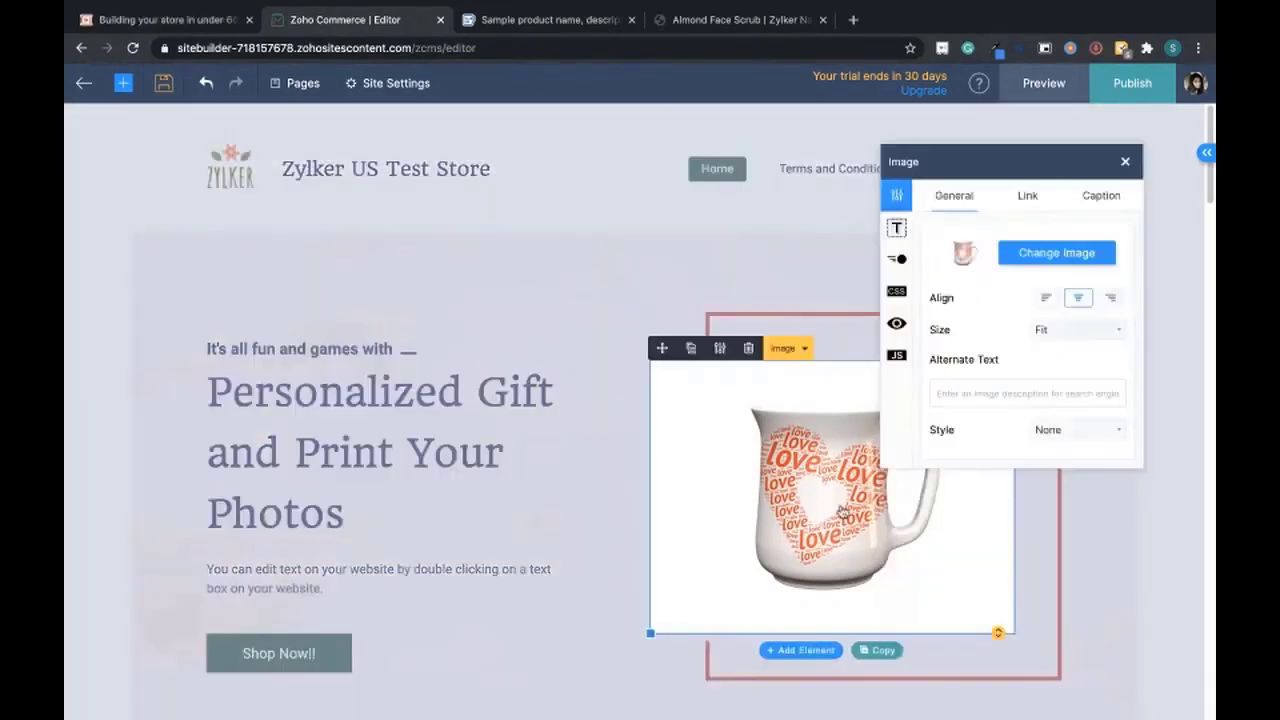
left_click(1077, 254)
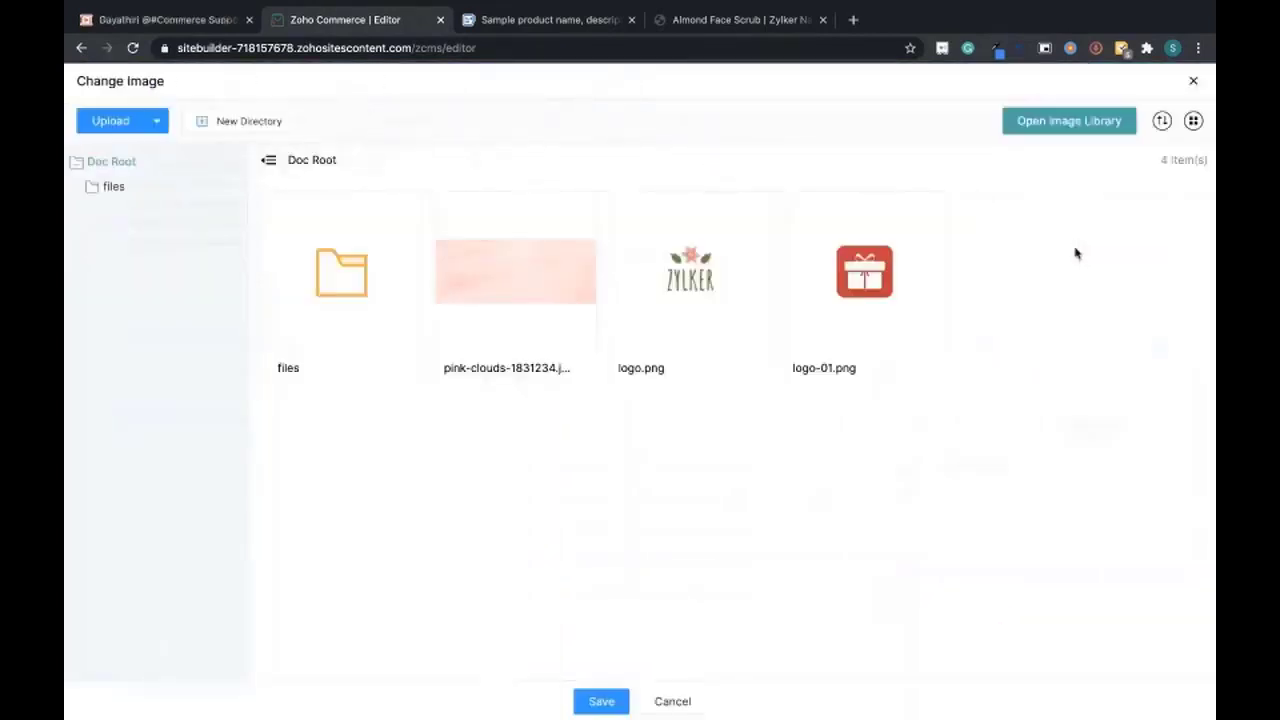
left_click(111, 28)
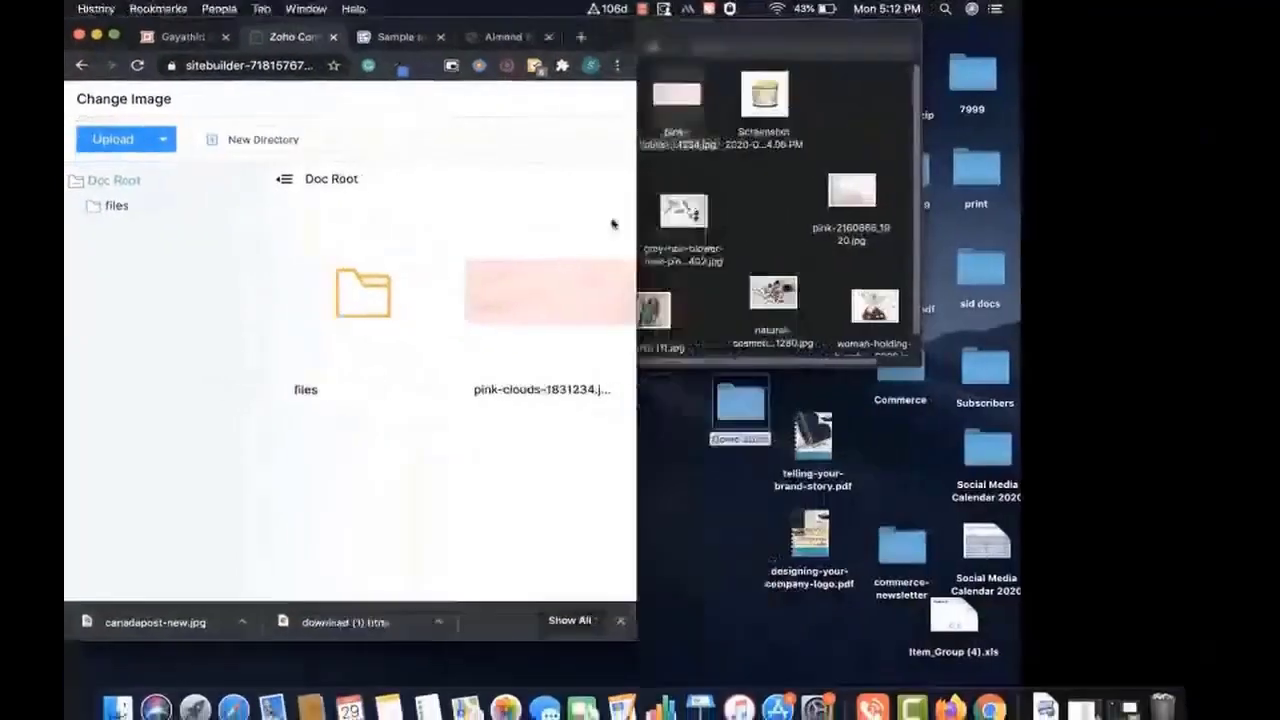
left_click_drag(814, 118, 492, 385)
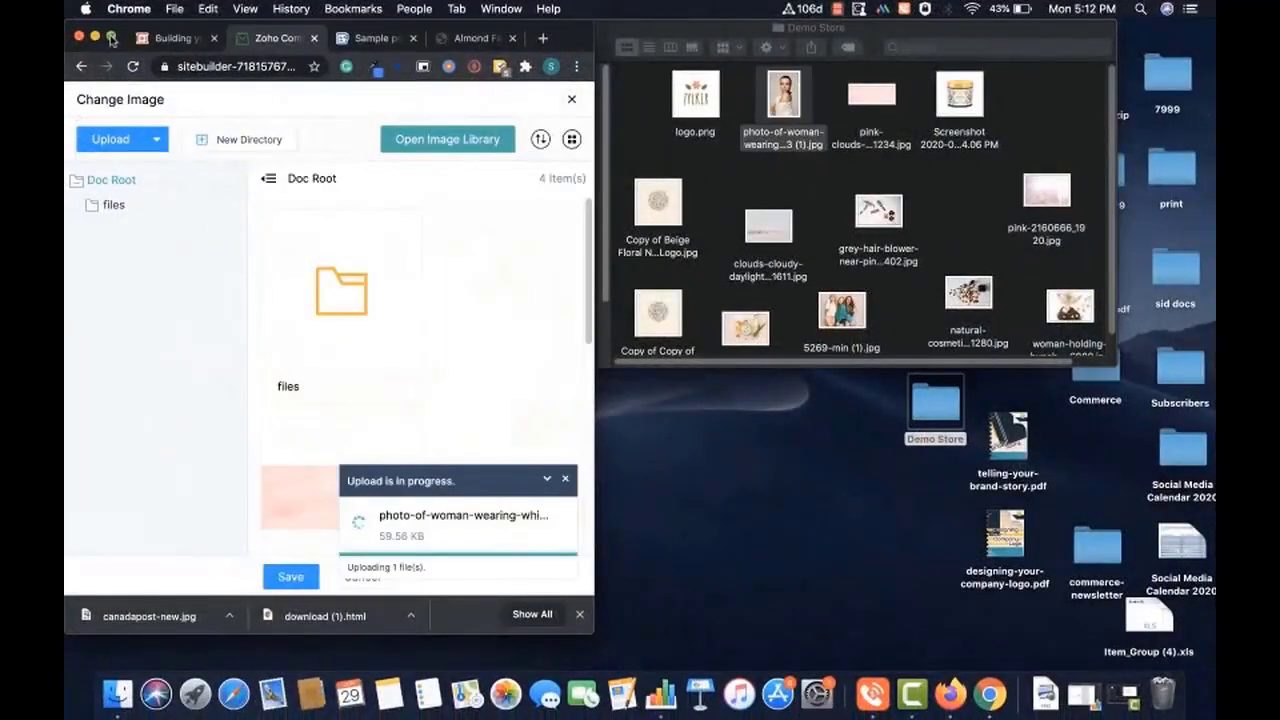
left_click(111, 37)
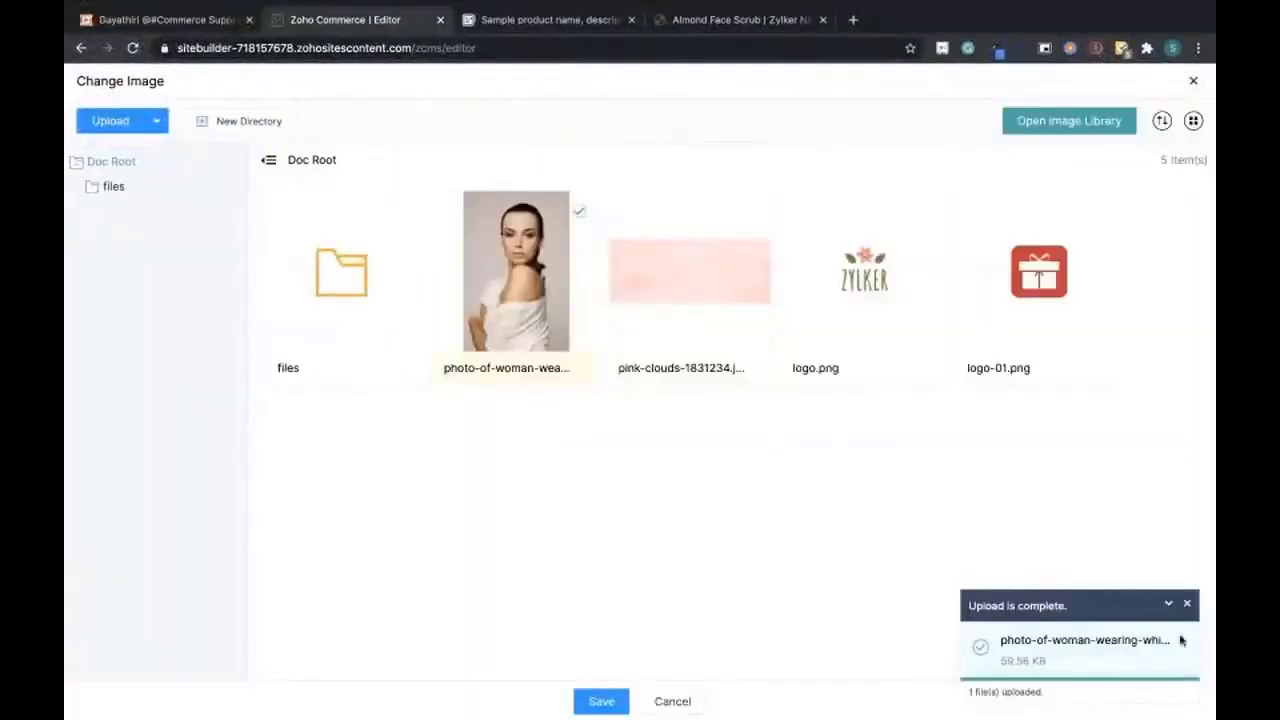
left_click(1188, 605)
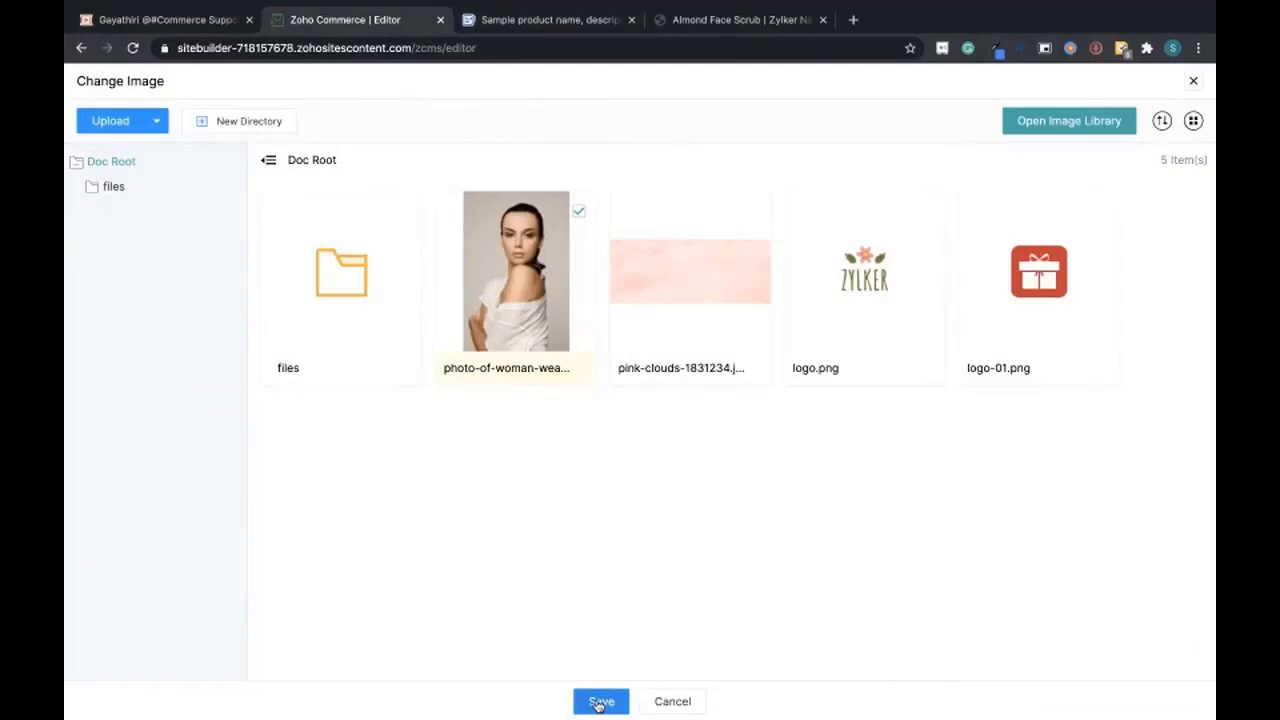
left_click(599, 703)
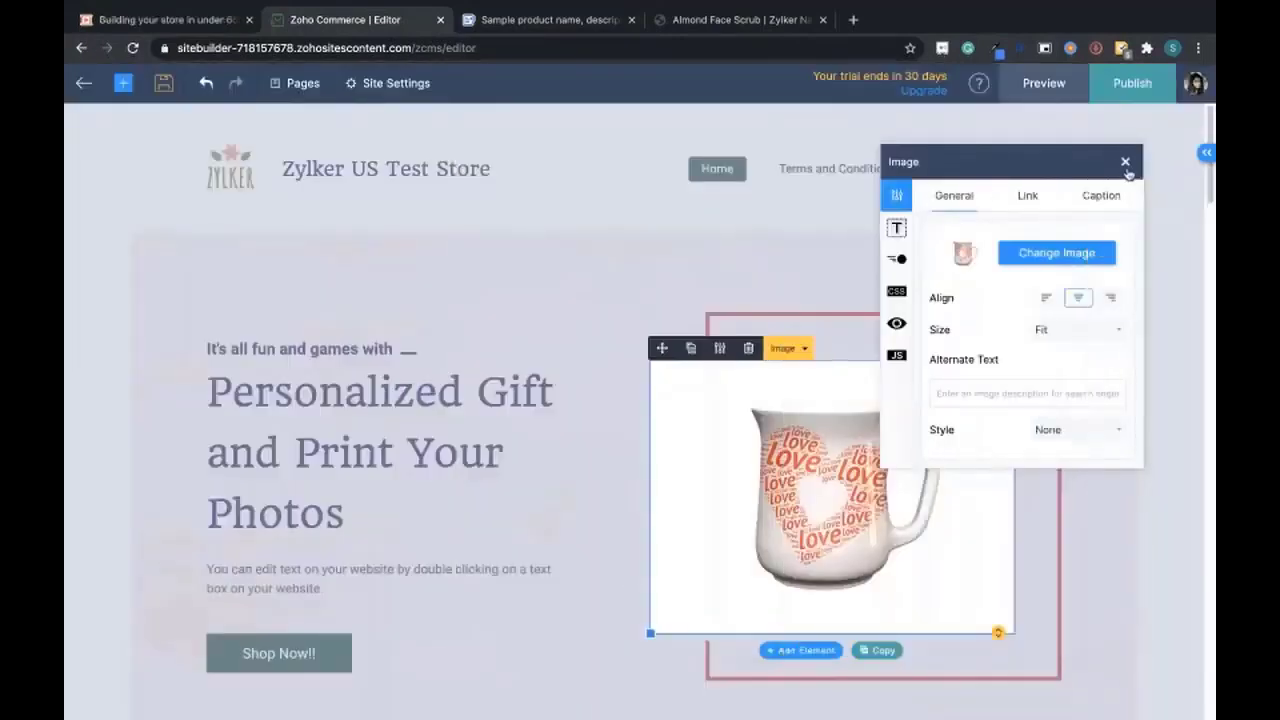
left_click_drag(1127, 163, 1198, 175)
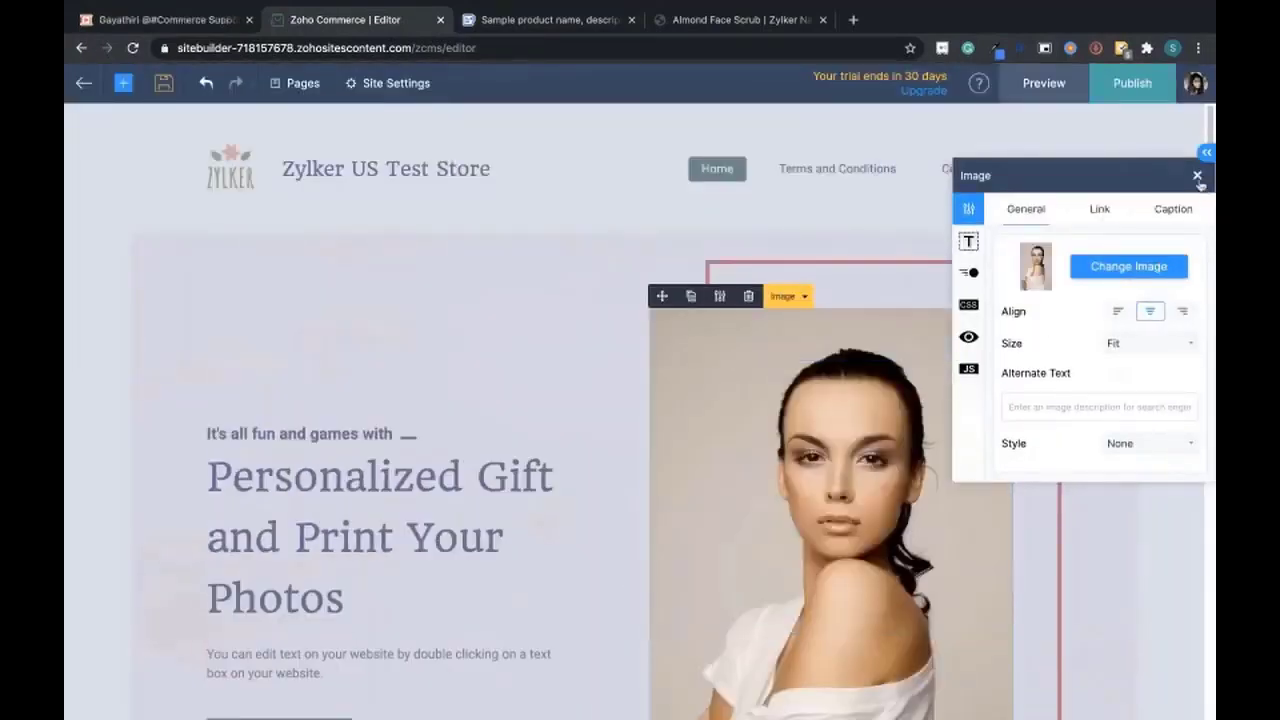
left_click(1199, 176)
- Change the border color of the box framing the hero image from red to the theme's green
left_click(1056, 270)
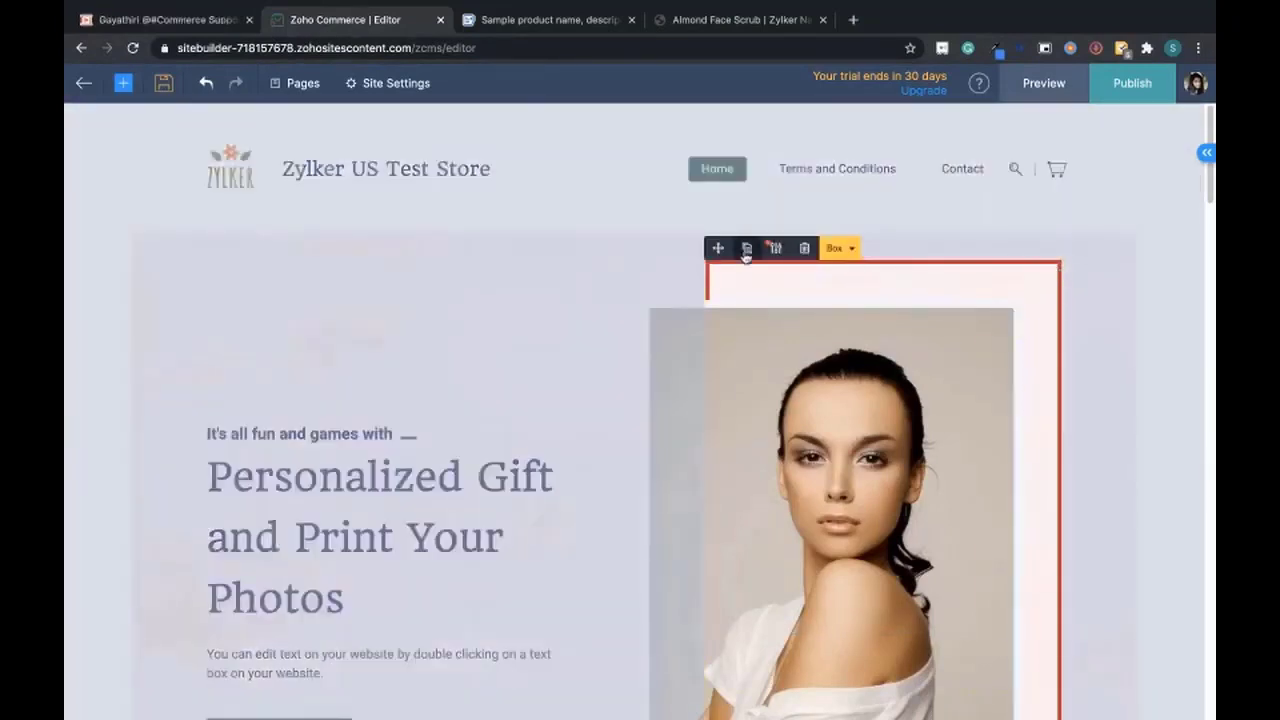
left_click(775, 248)
left_click(965, 245)
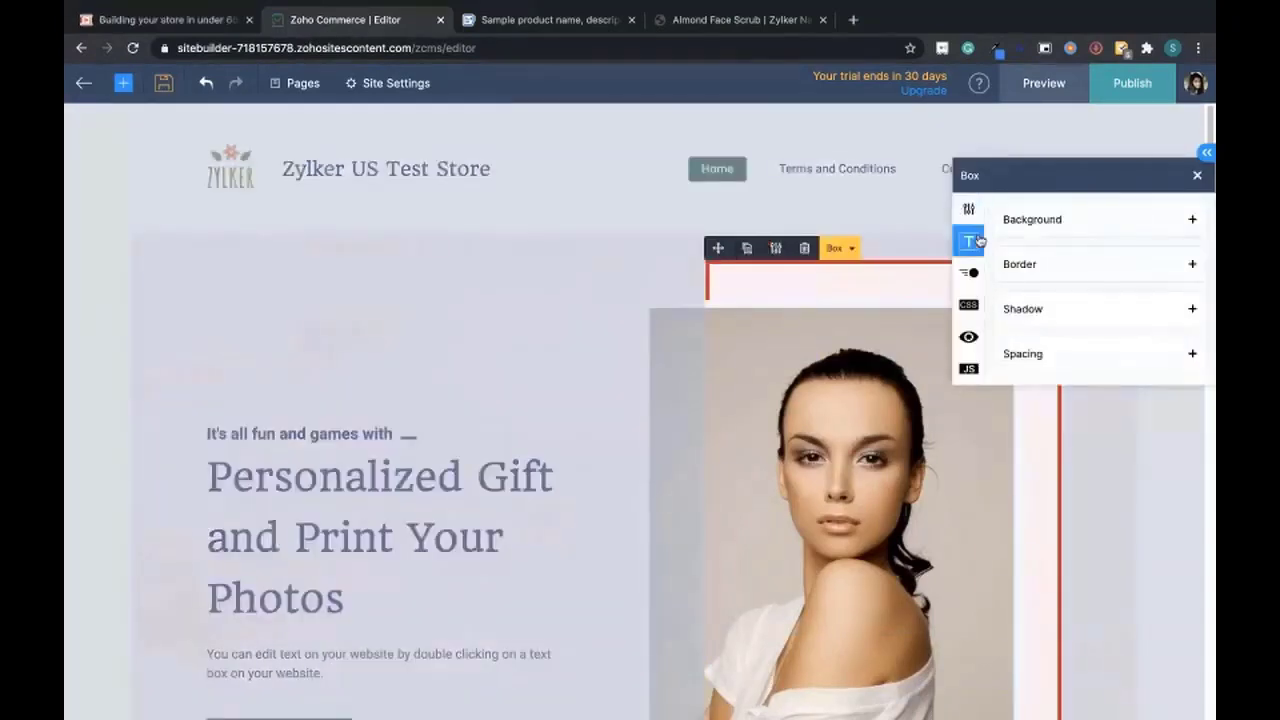
left_click(1090, 270)
left_click(1138, 303)
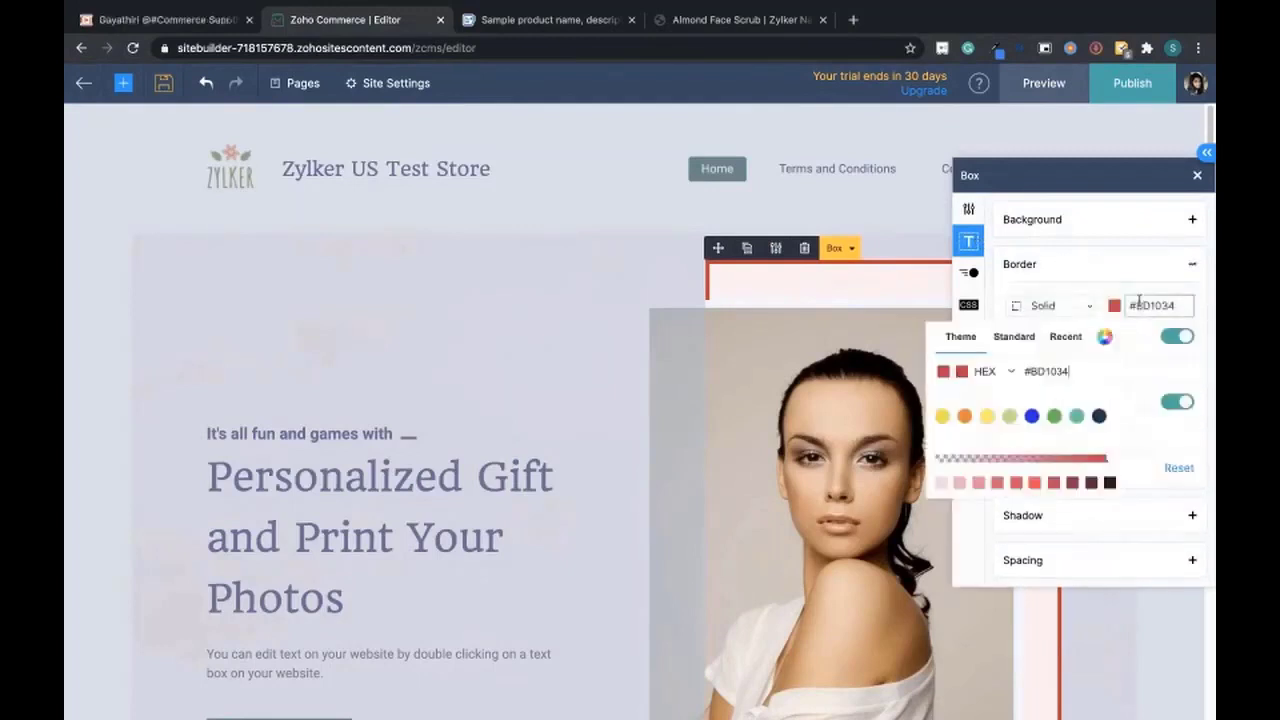
left_click(1076, 415)
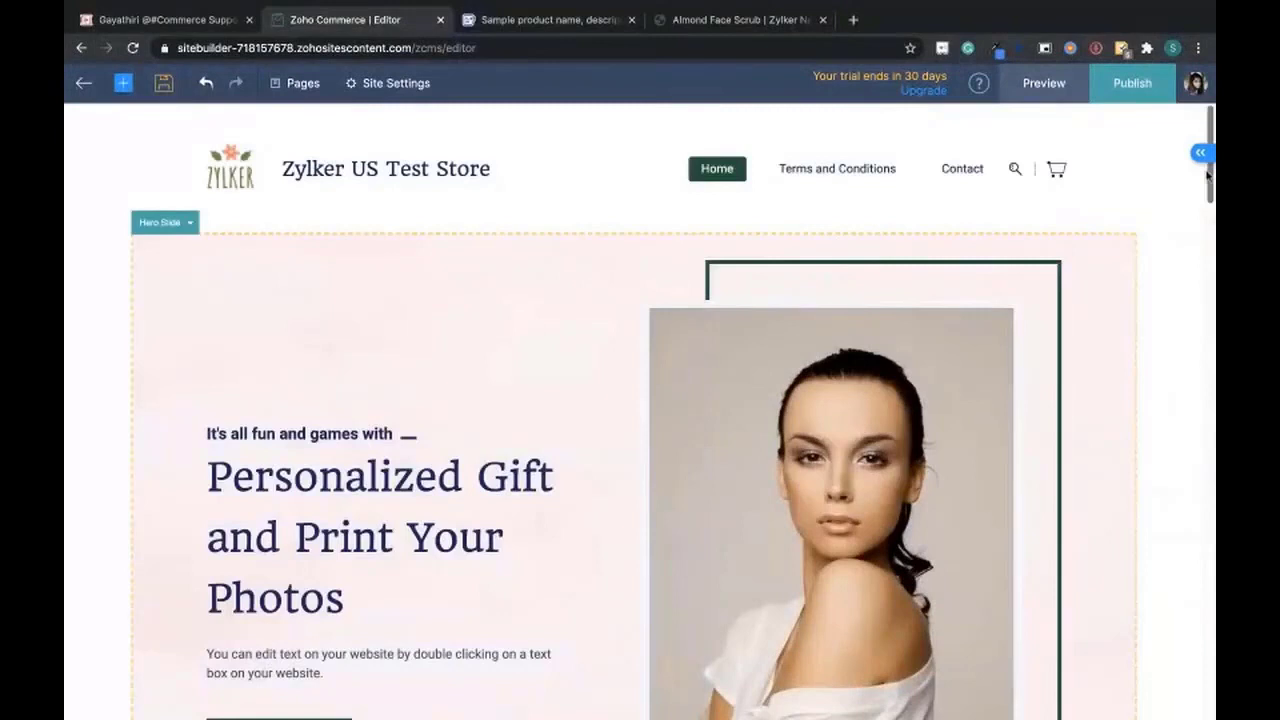
- Replace the hero slide's main heading text with "Get healthy skin"
scroll(1210, 190, "down", 2)
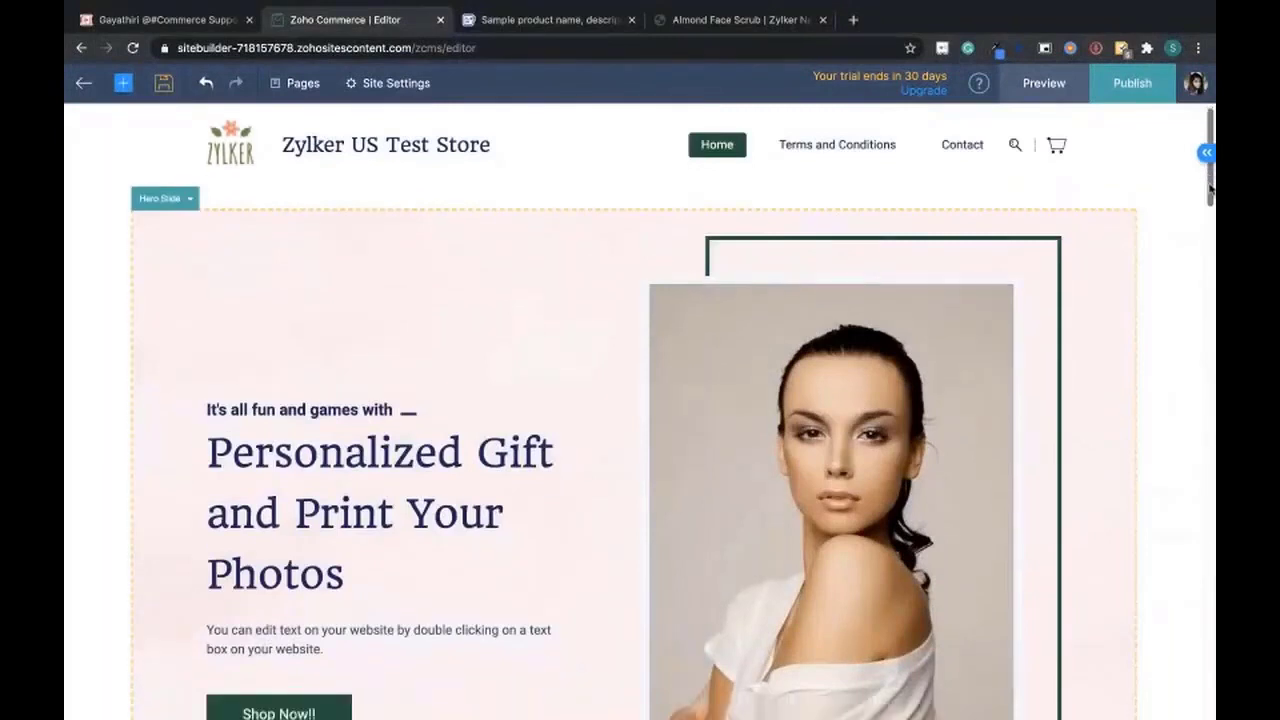
scroll(1210, 190, "down", 3)
double_click(399, 340)
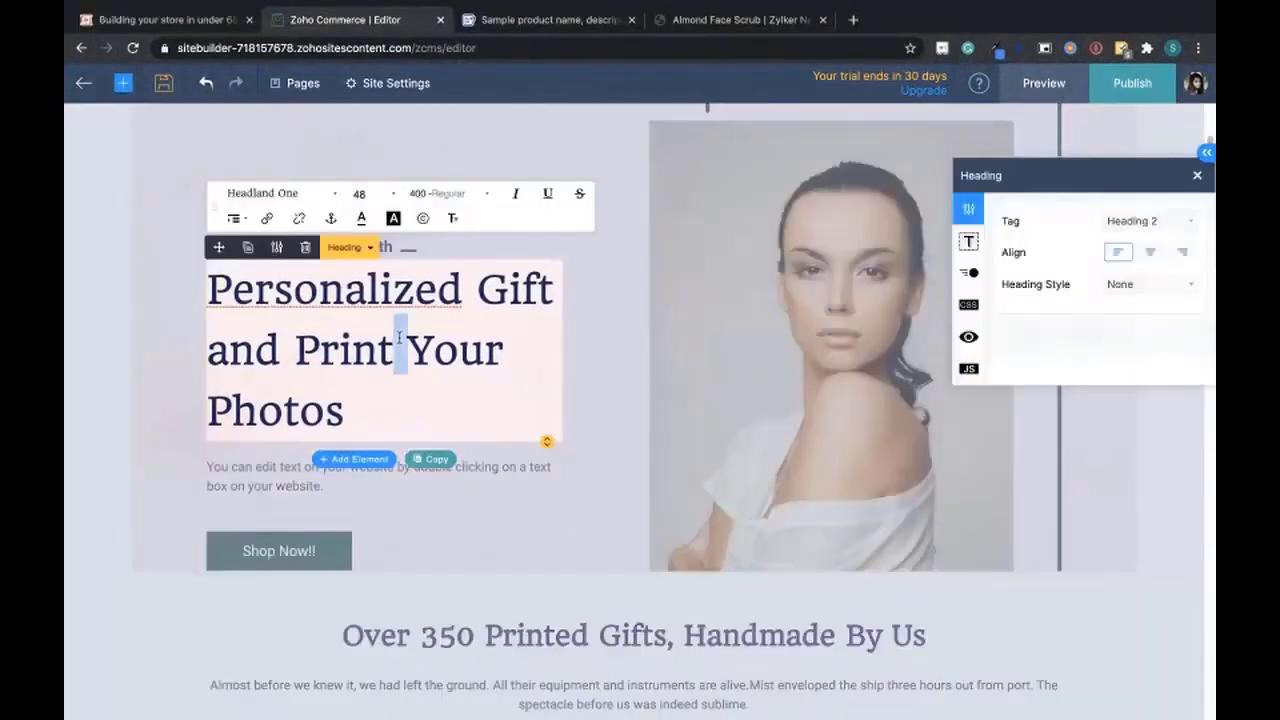
left_click_drag(345, 412, 202, 290)
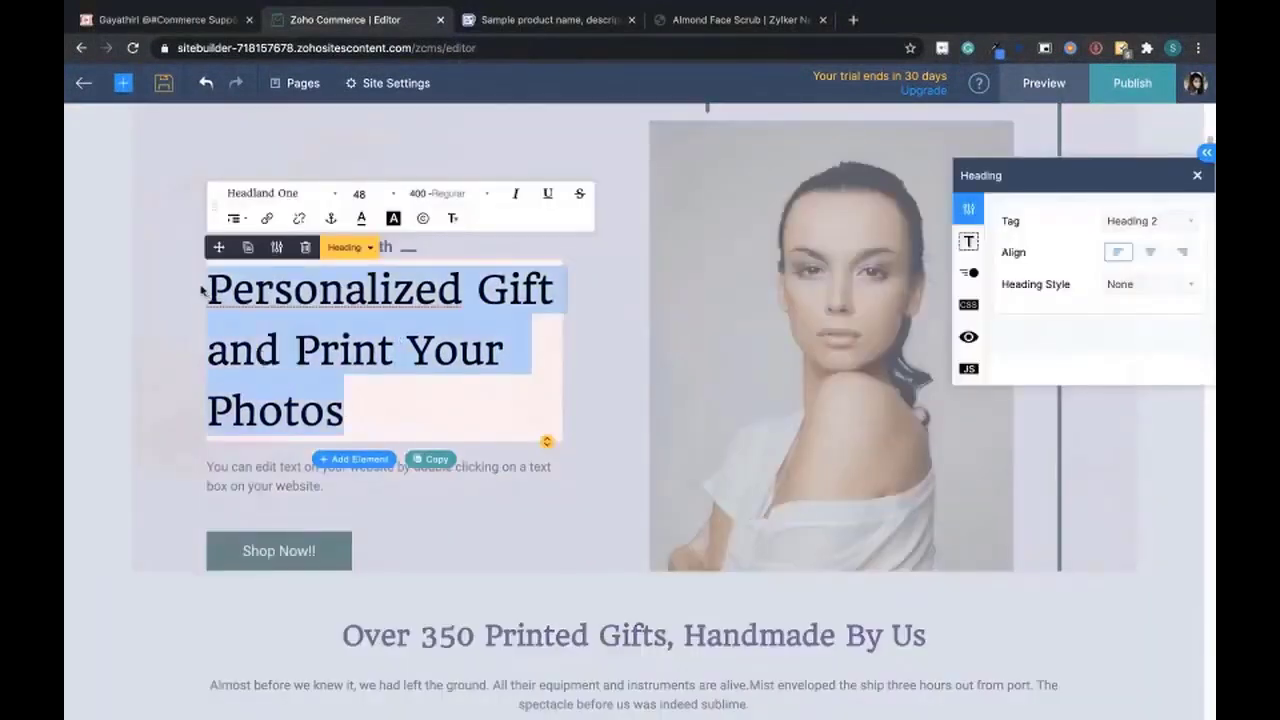
key("BackSpace")
type("Get ")
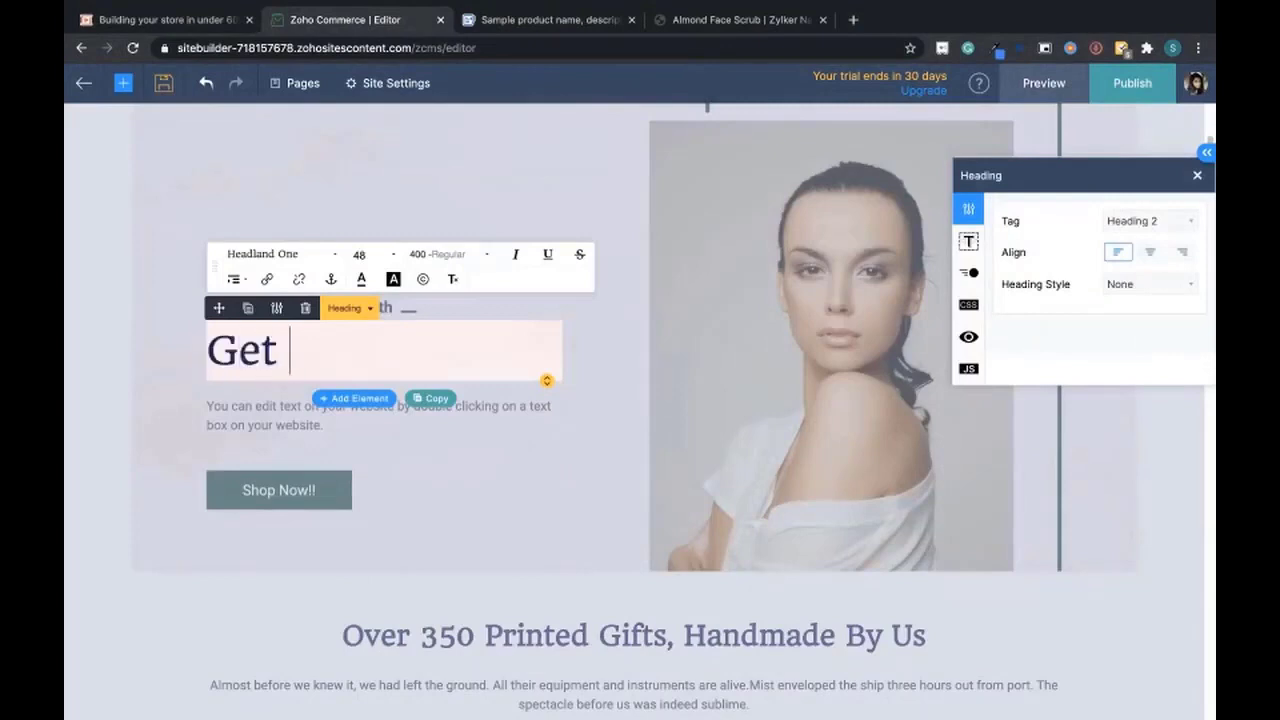
type("heal")
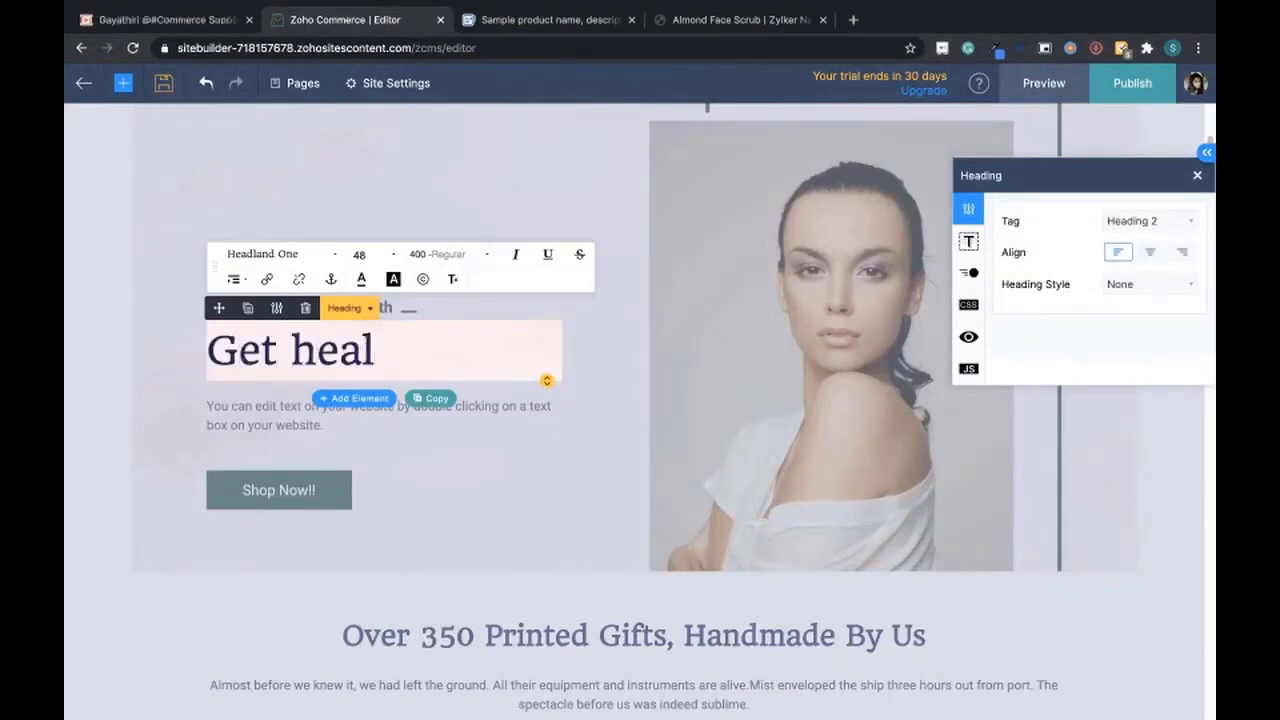
type("thy skin")
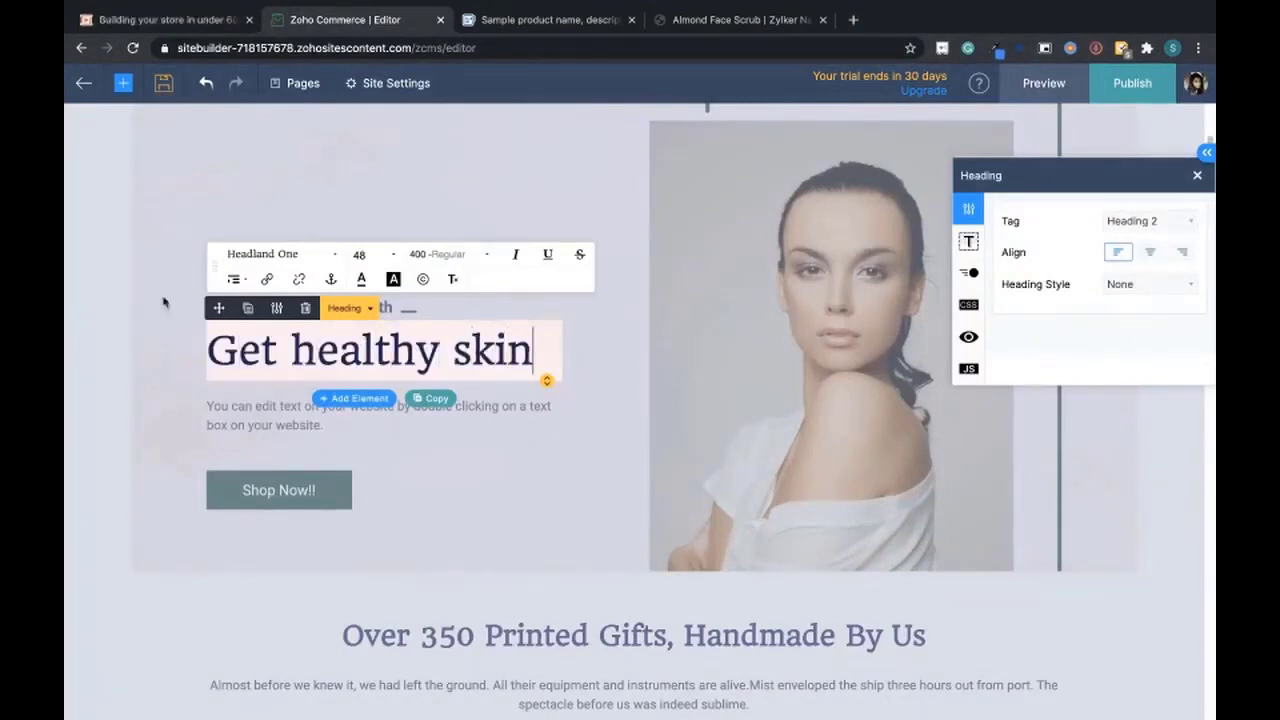
left_click(194, 423)
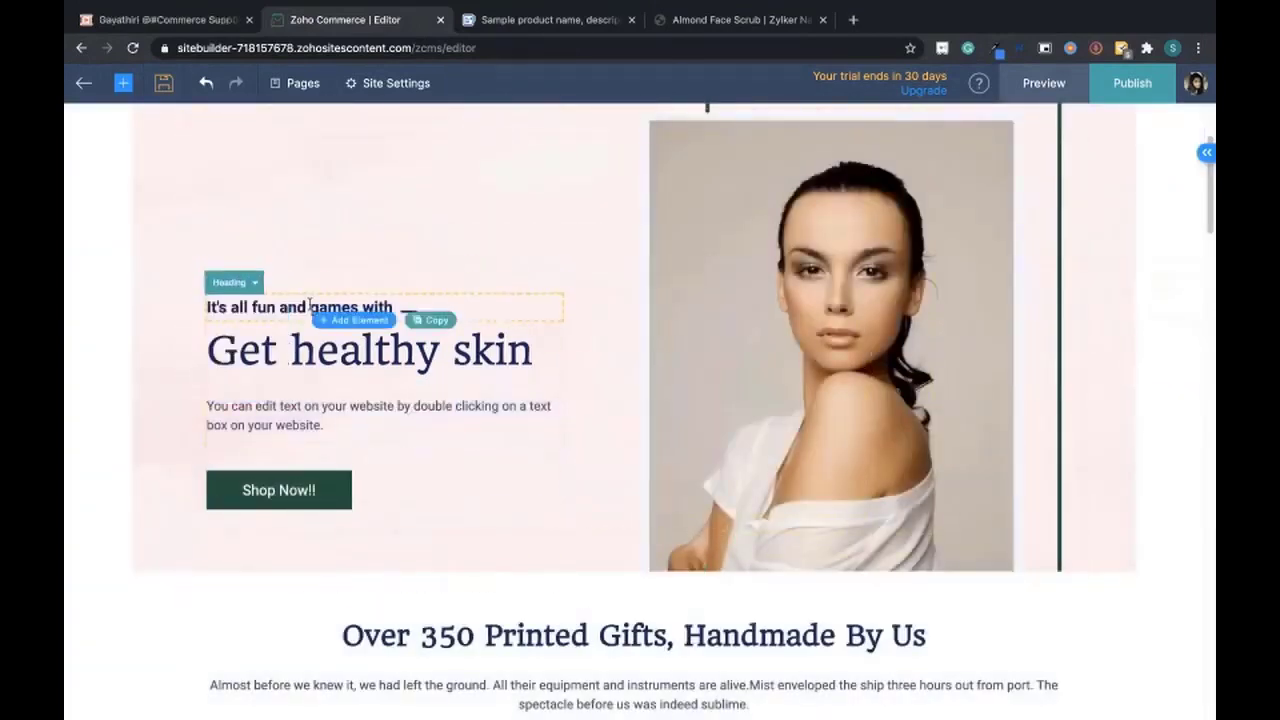
- Replace the small heading above the hero slide's main heading with "With Zylker"
left_click(300, 307)
type("With")
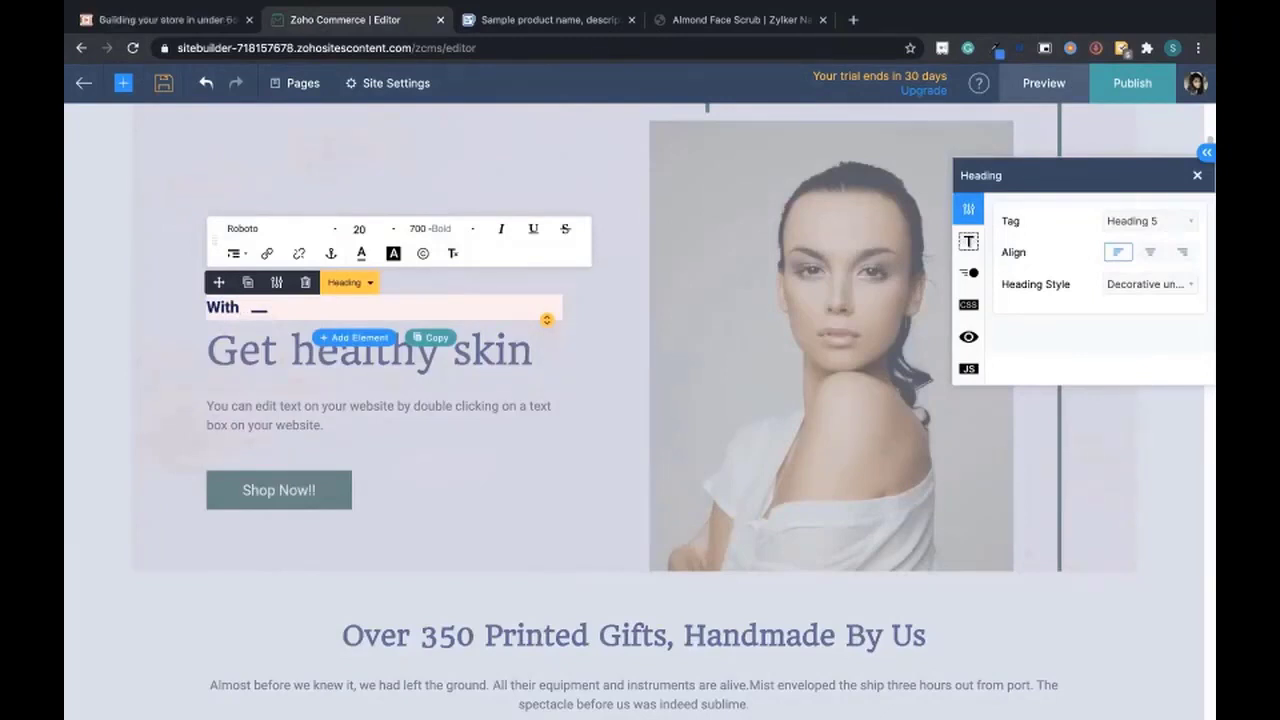
type("Z")
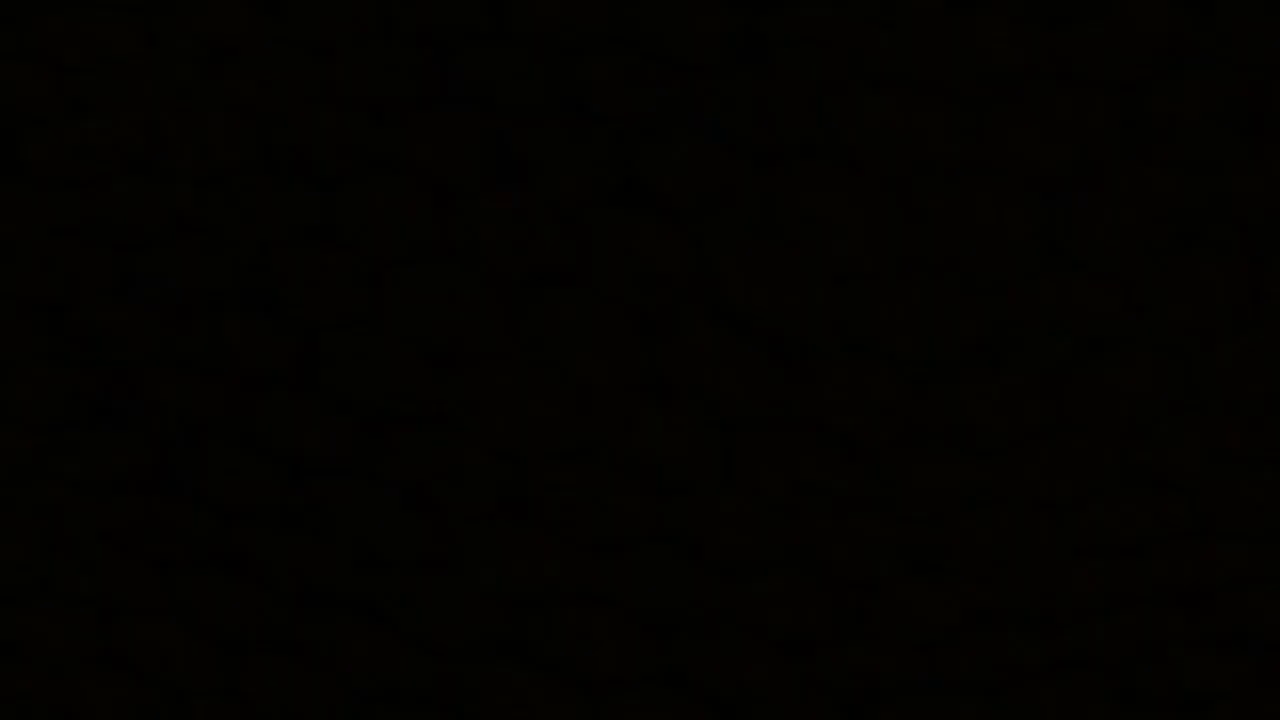
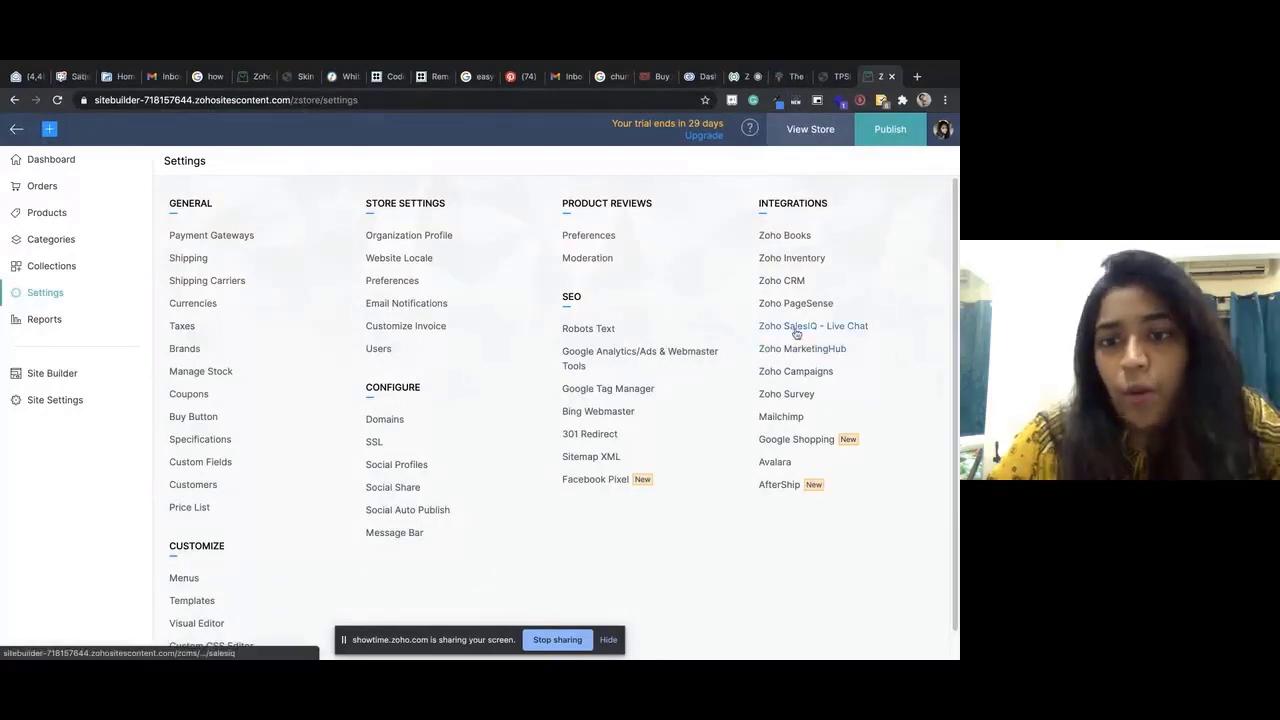
- Open the Zoho Inventory integration, continue with its free plan, and dismiss the picklist tip
left_click(800, 258)
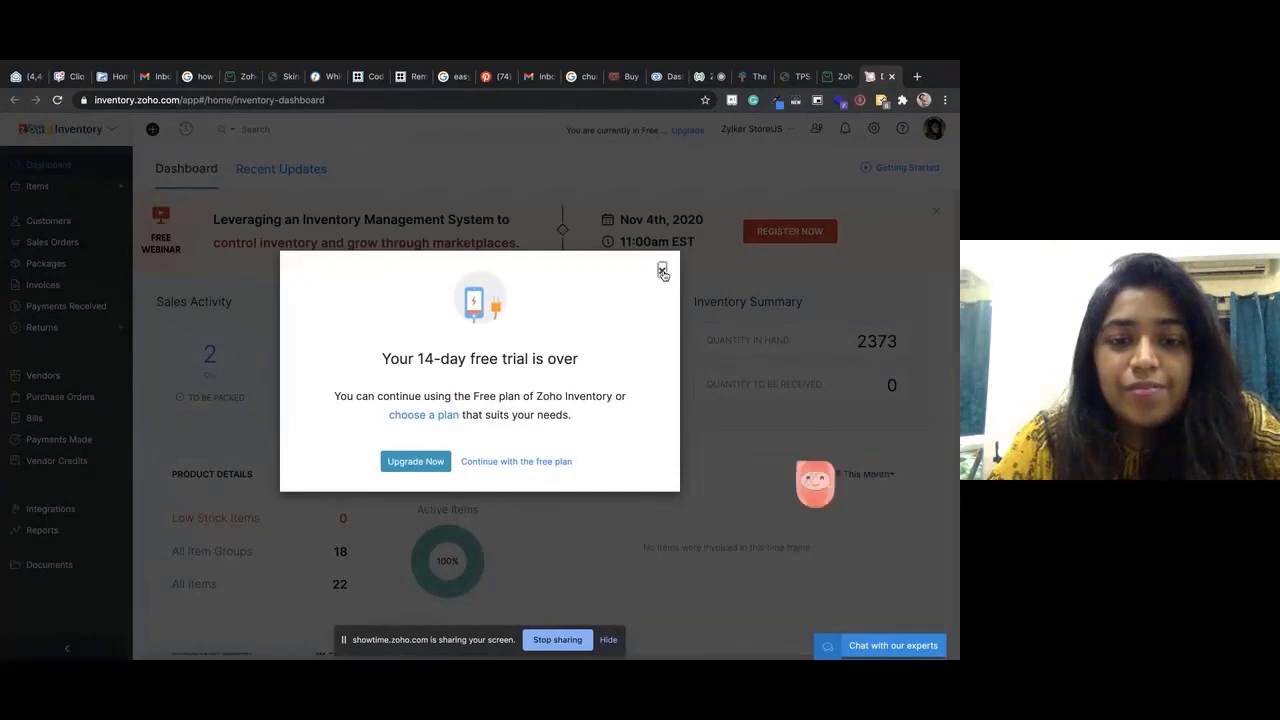
left_click(663, 273)
left_click(538, 463)
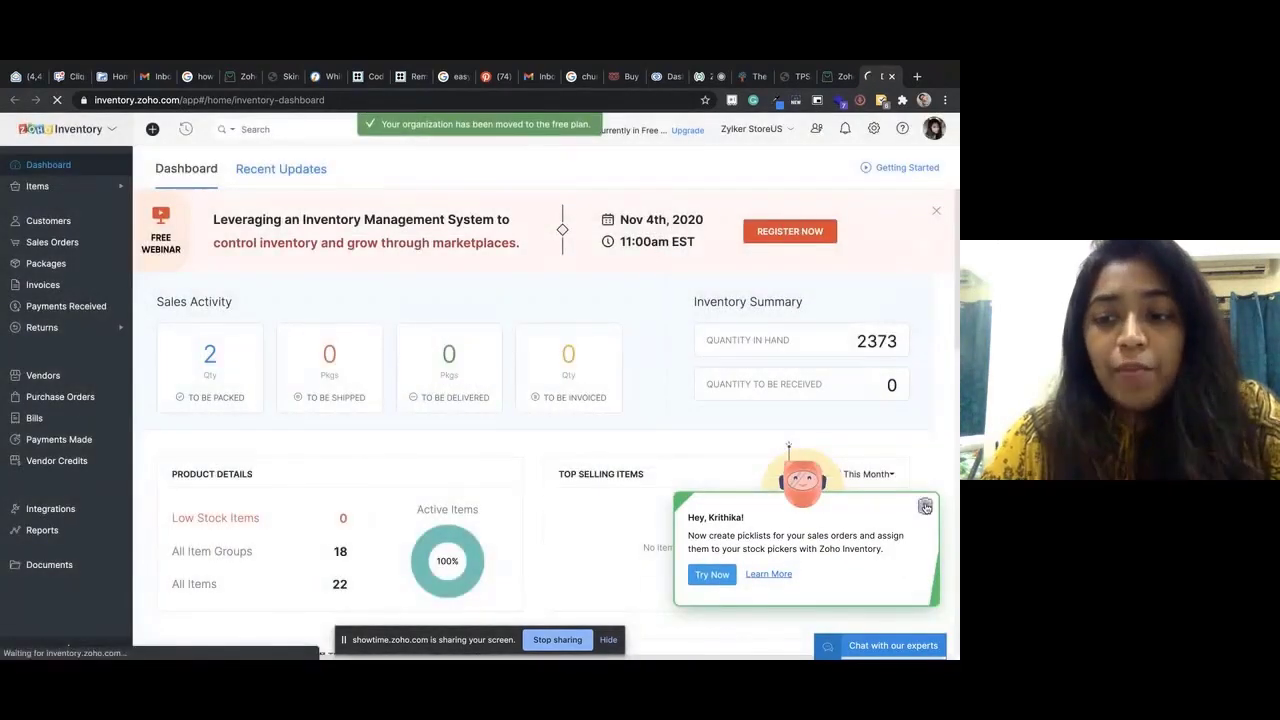
left_click(925, 507)
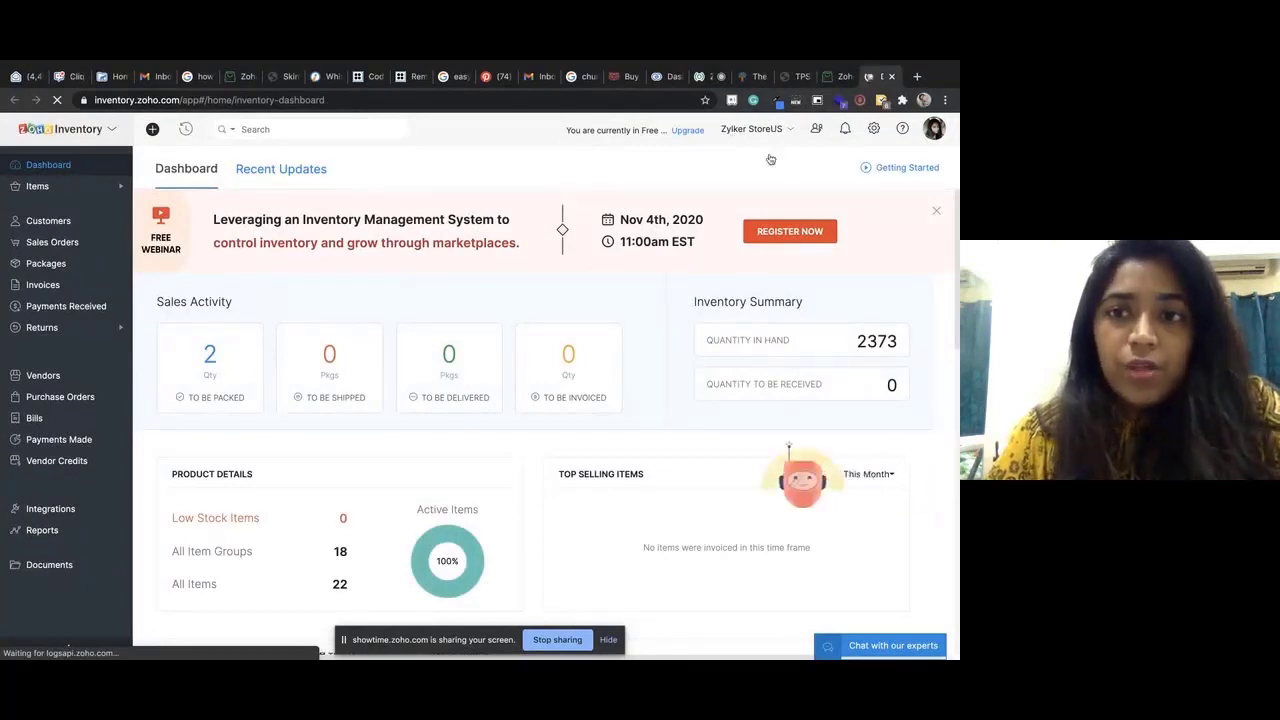
- View the live store and check the organizations listed in Zoho Inventory, returning to the Zoho Commerce settings
left_click(838, 77)
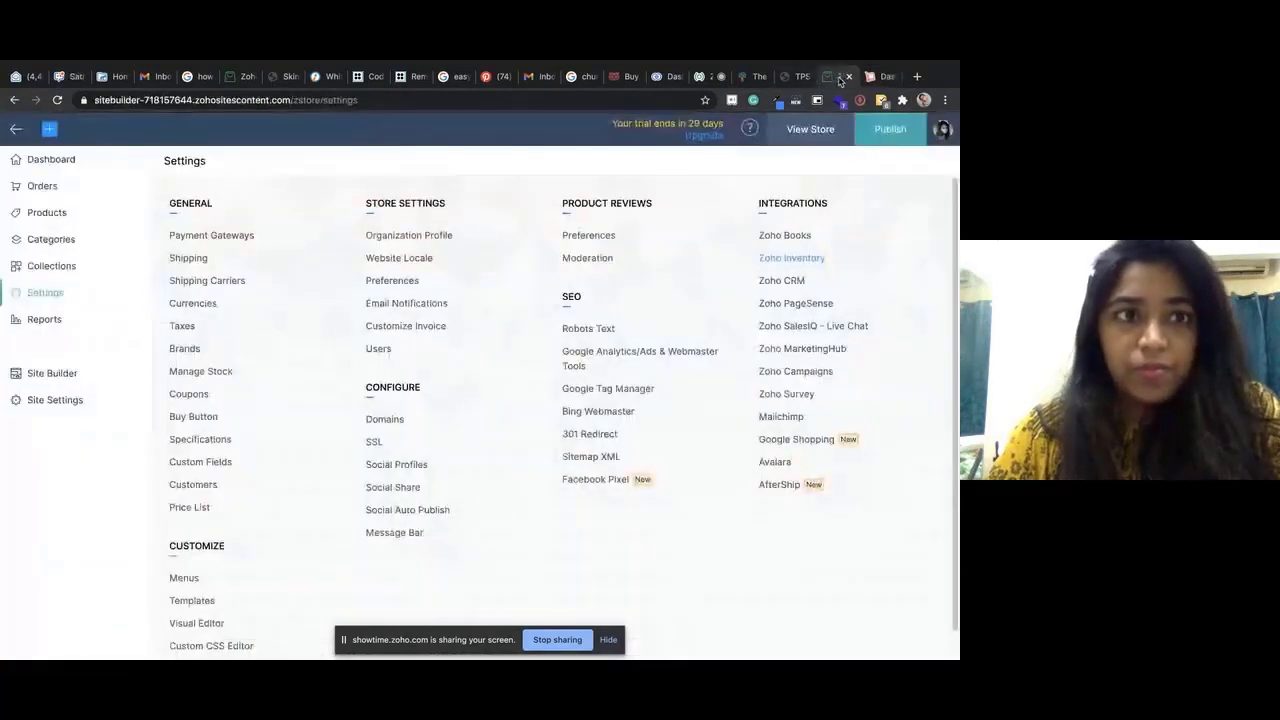
left_click(816, 129)
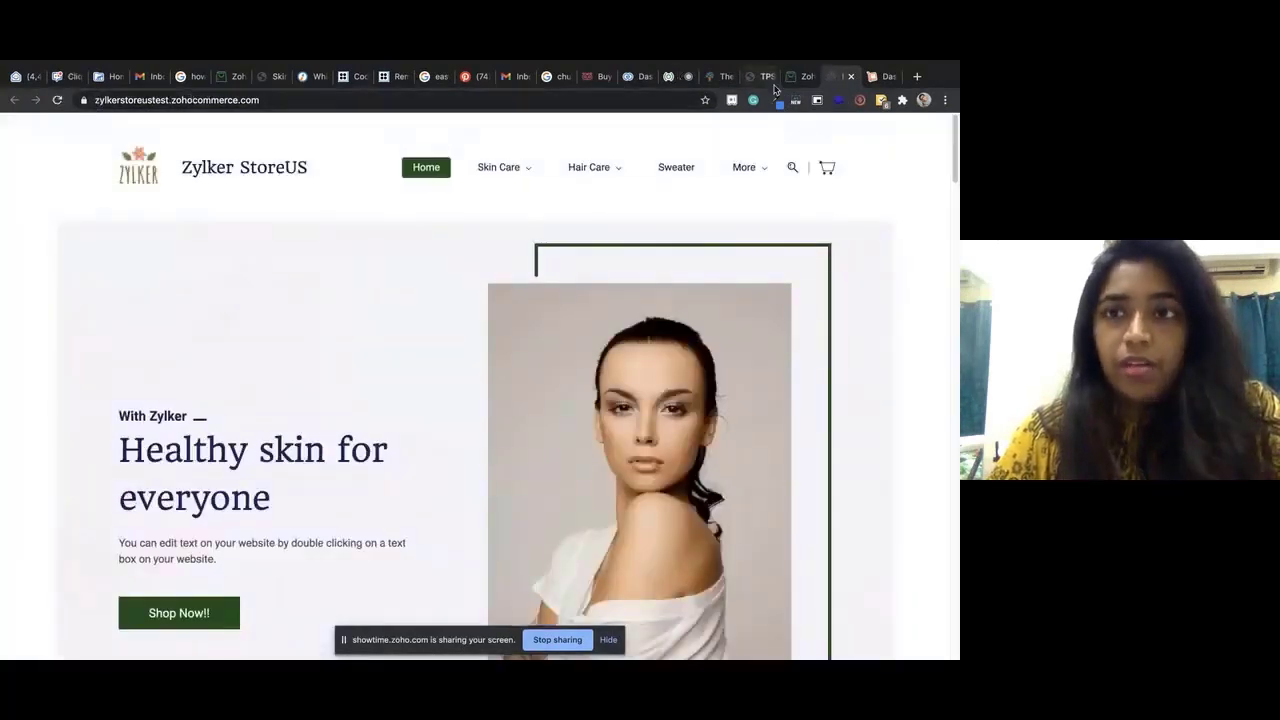
left_click(878, 76)
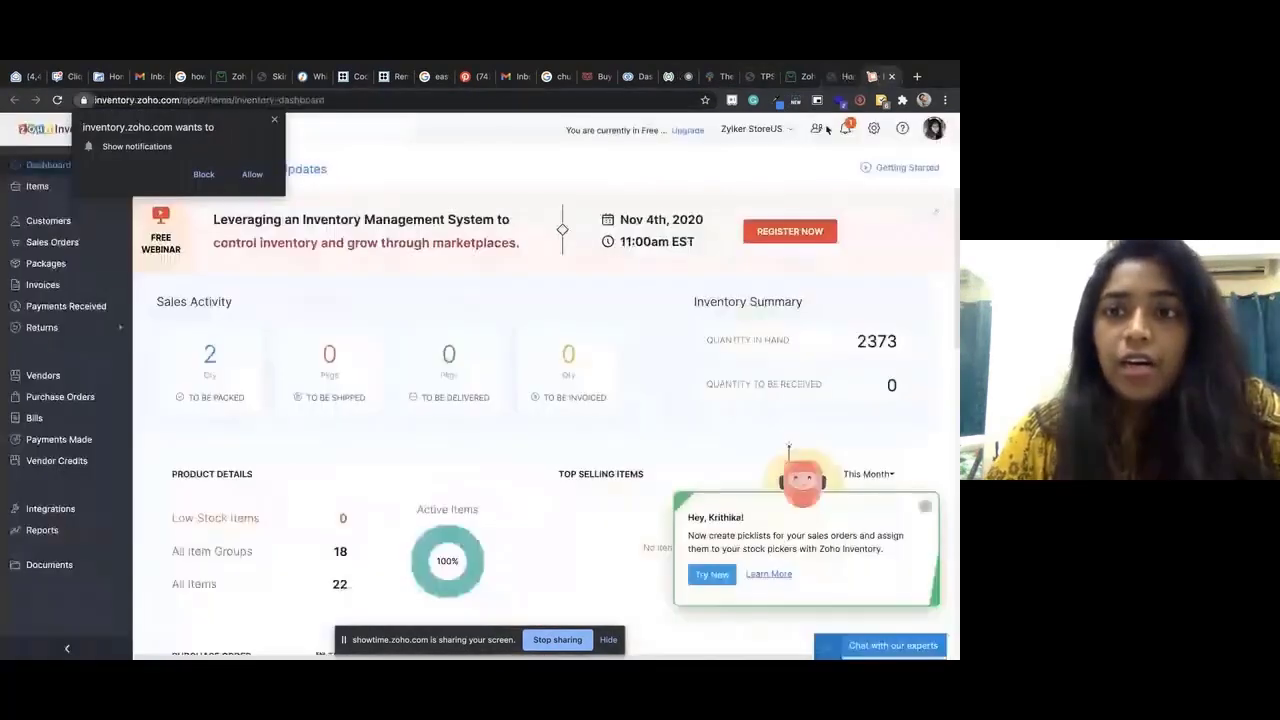
left_click(765, 129)
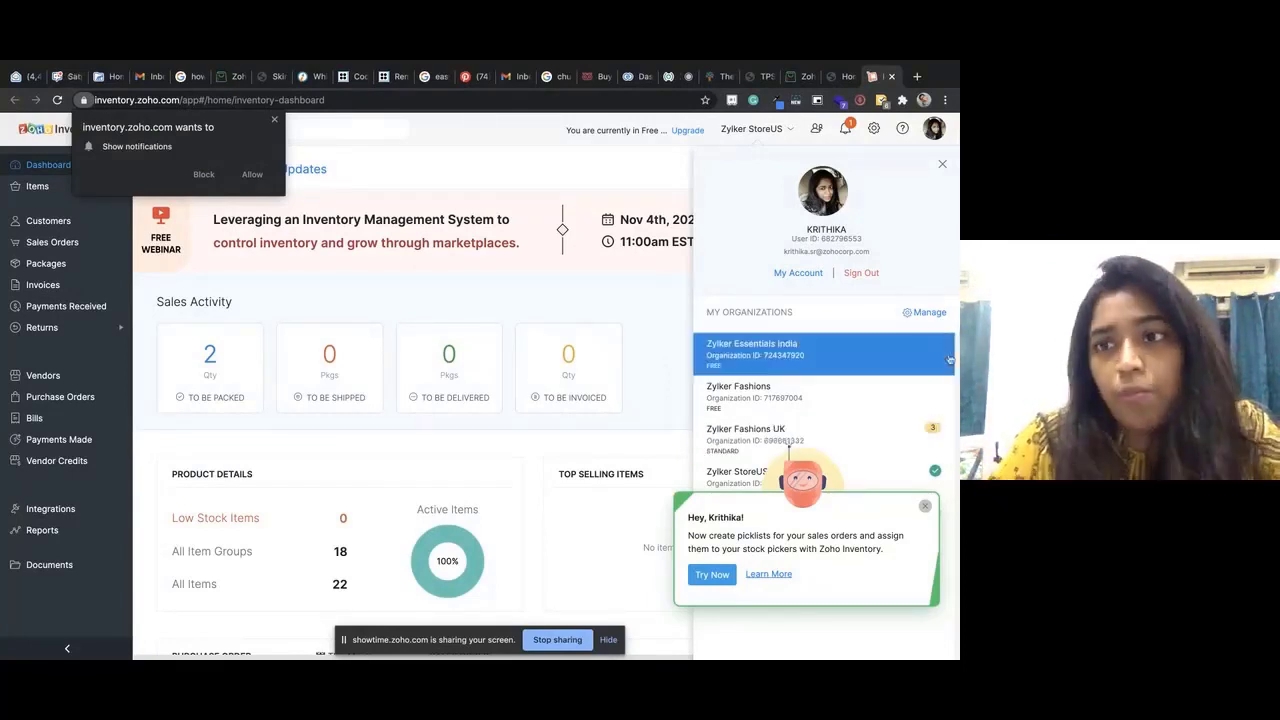
left_click(942, 163)
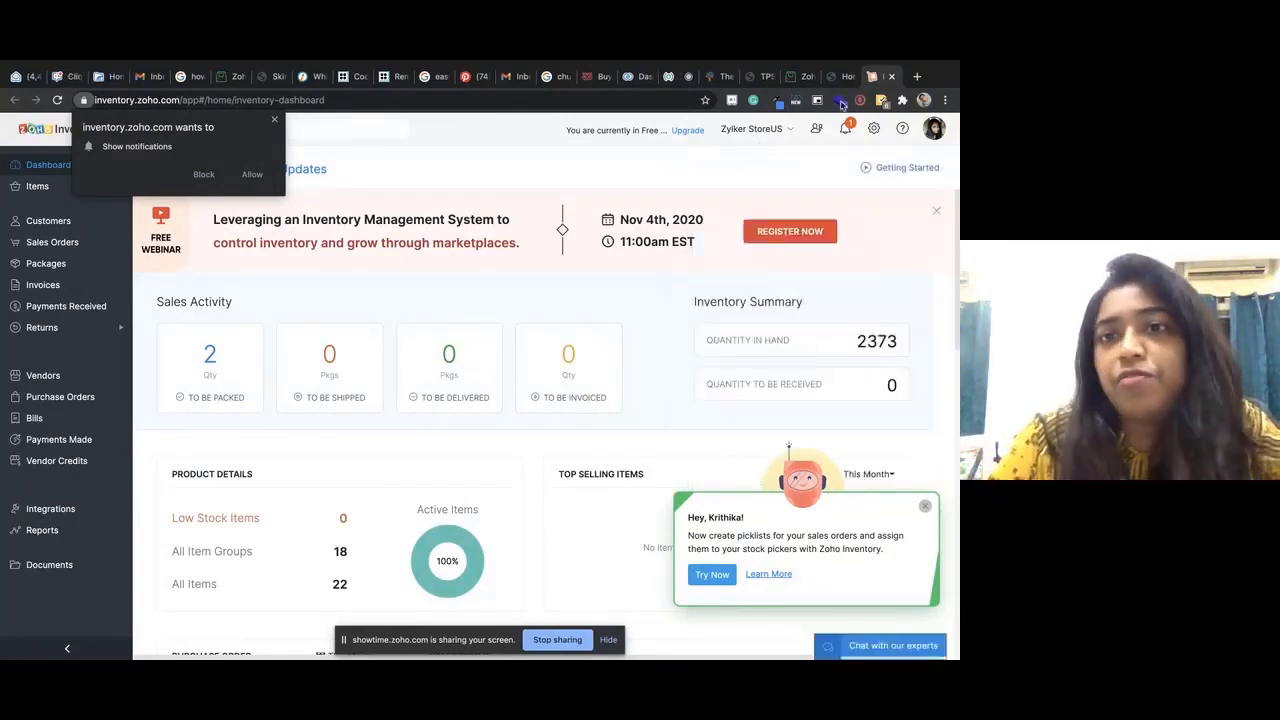
left_click(791, 77)
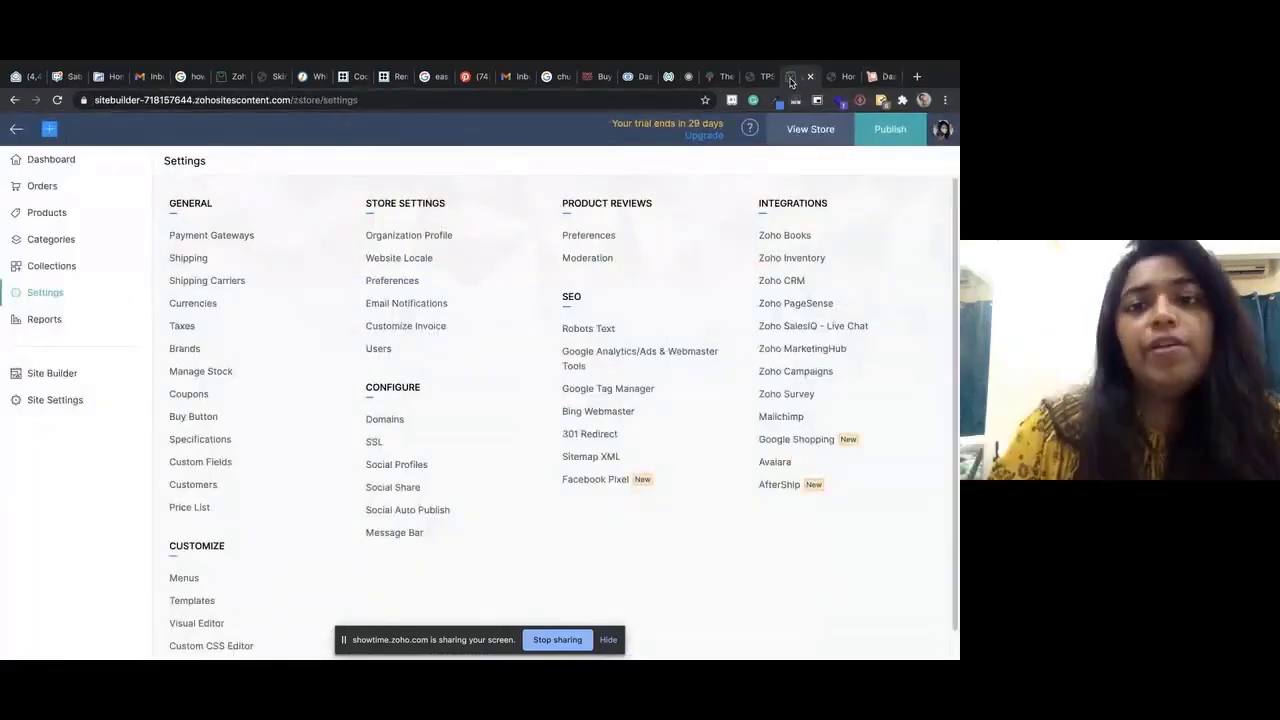
- Switch to the Zoho Showtime session, read the unanswered audience questions and the chat messages, and close the chat panel
left_click(667, 78)
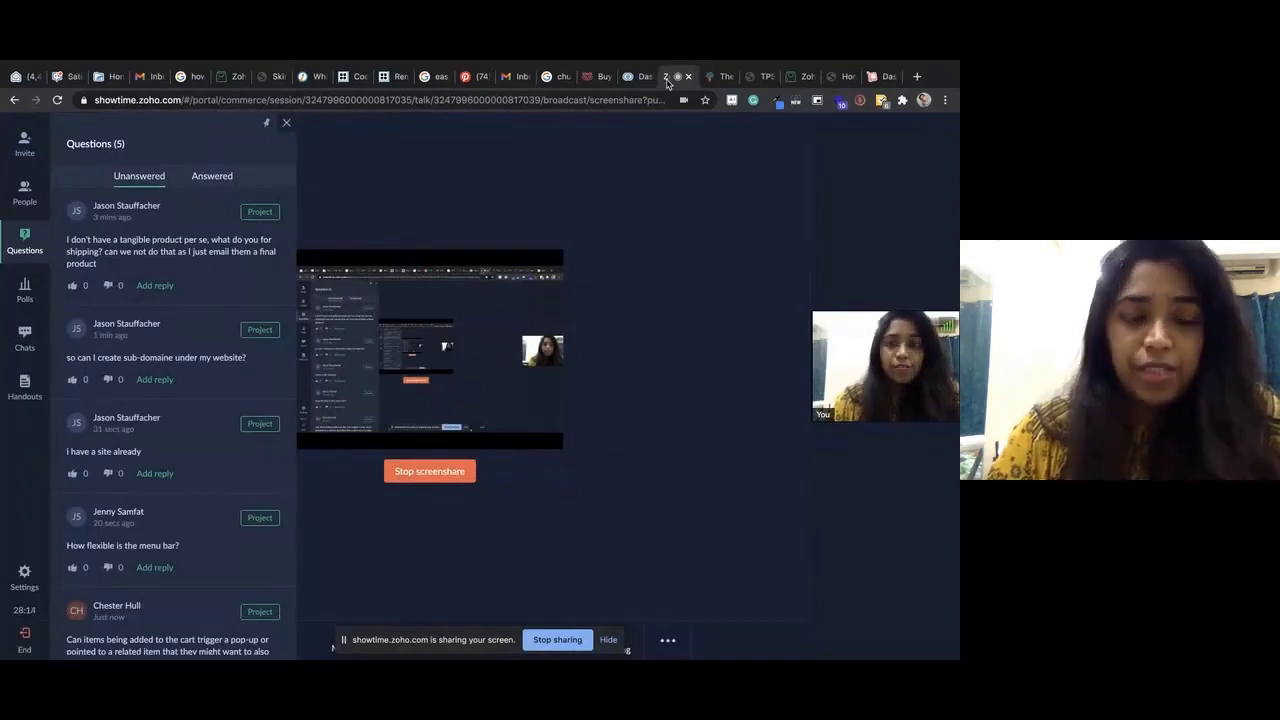
scroll(293, 565, "down", 2)
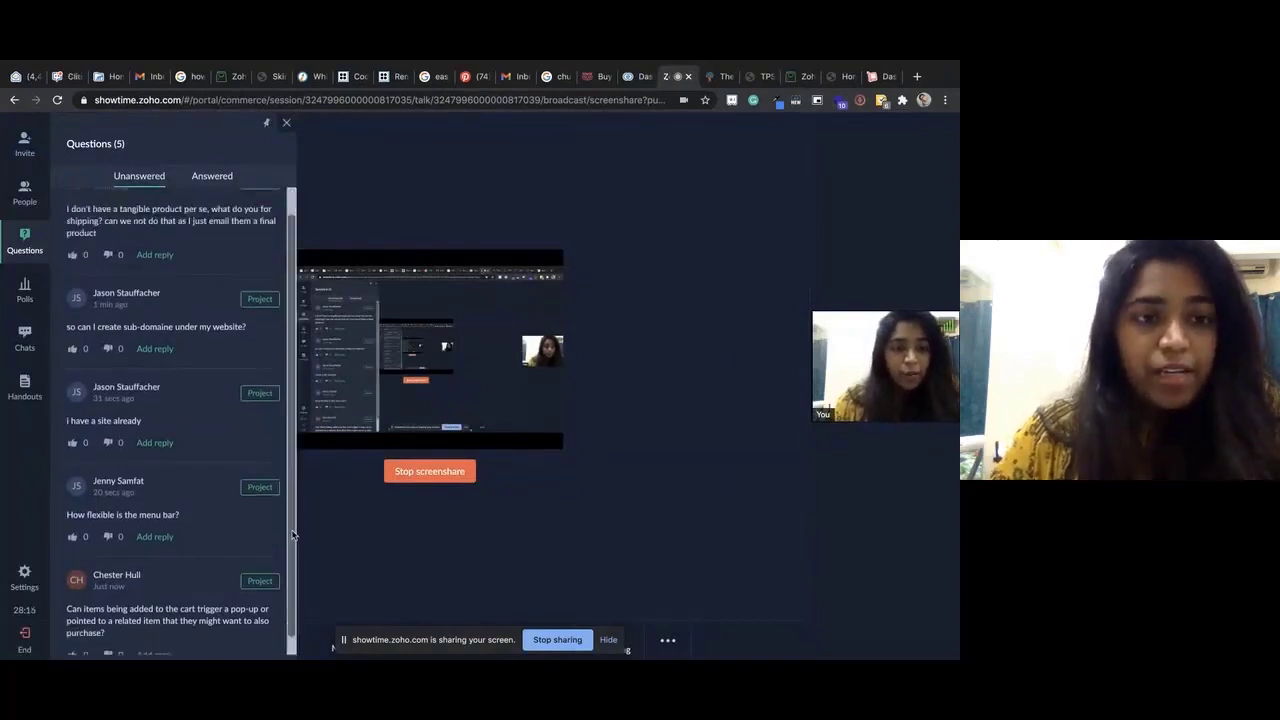
left_click(27, 345)
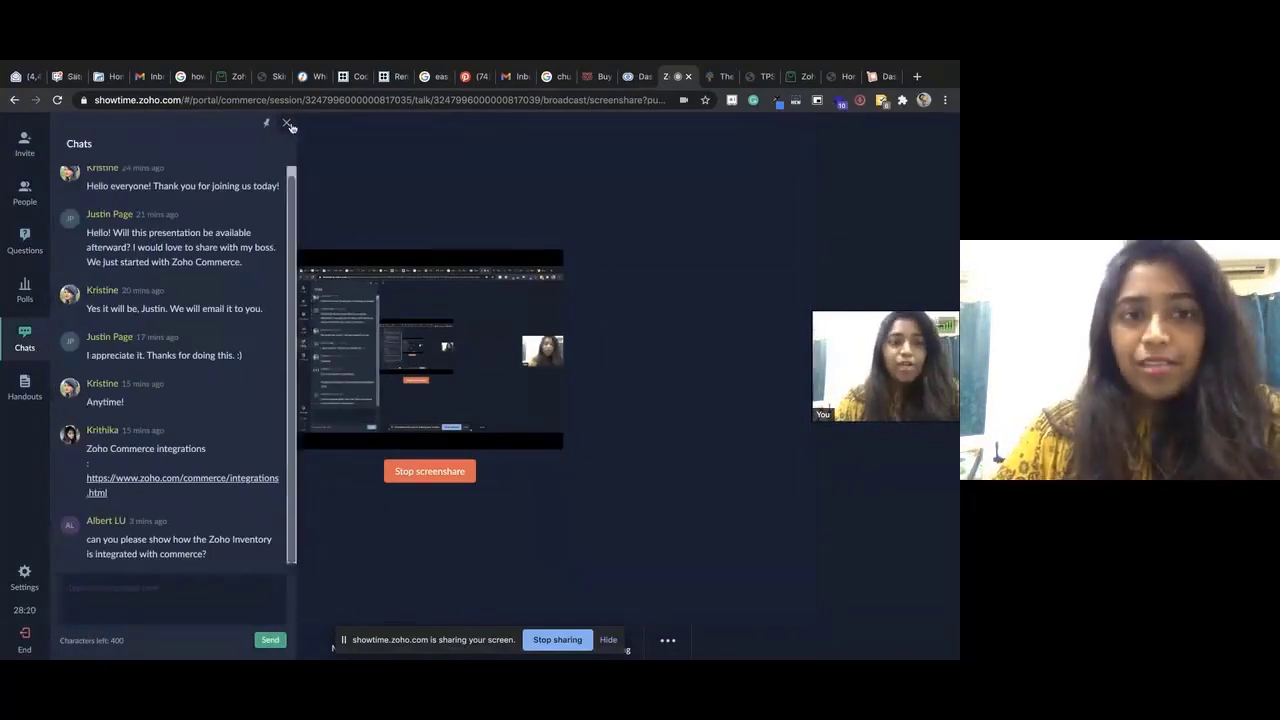
left_click(287, 123)
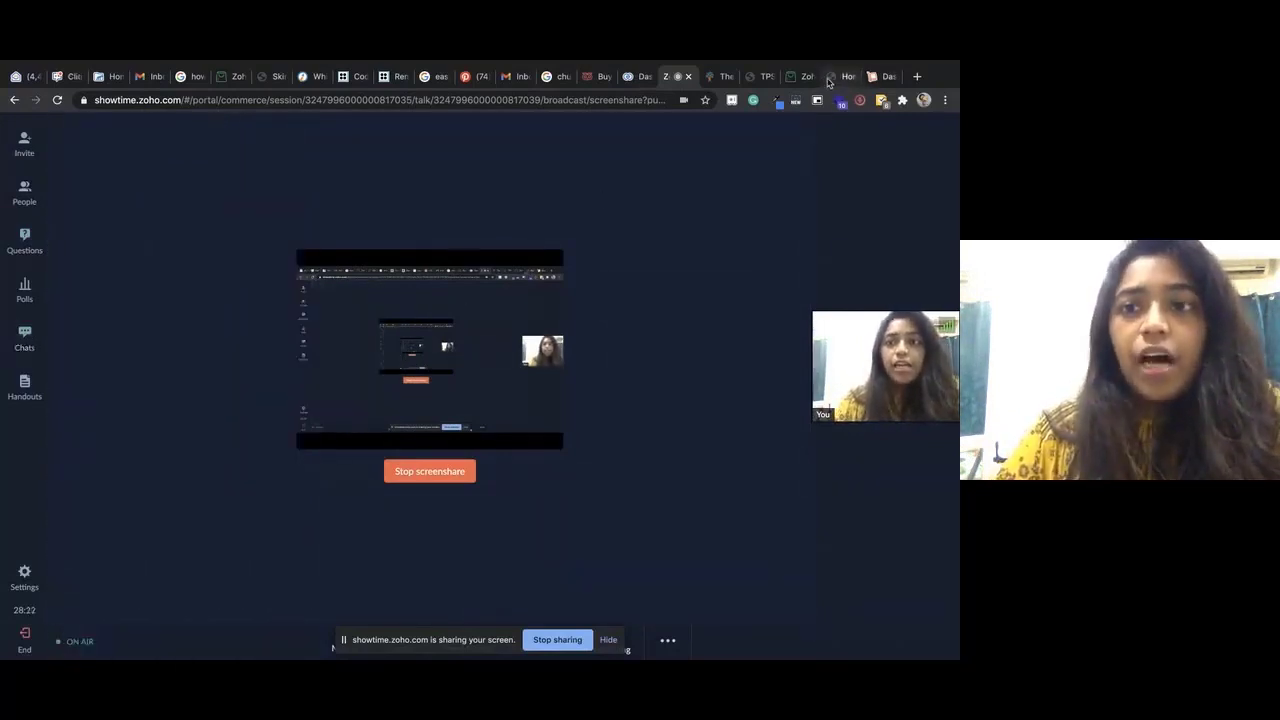
- View the live Zylker StoreUS site and reveal the Skin Care and Hair Care submenus in its navigation bar
left_click(834, 78)
mouse_move(514, 178)
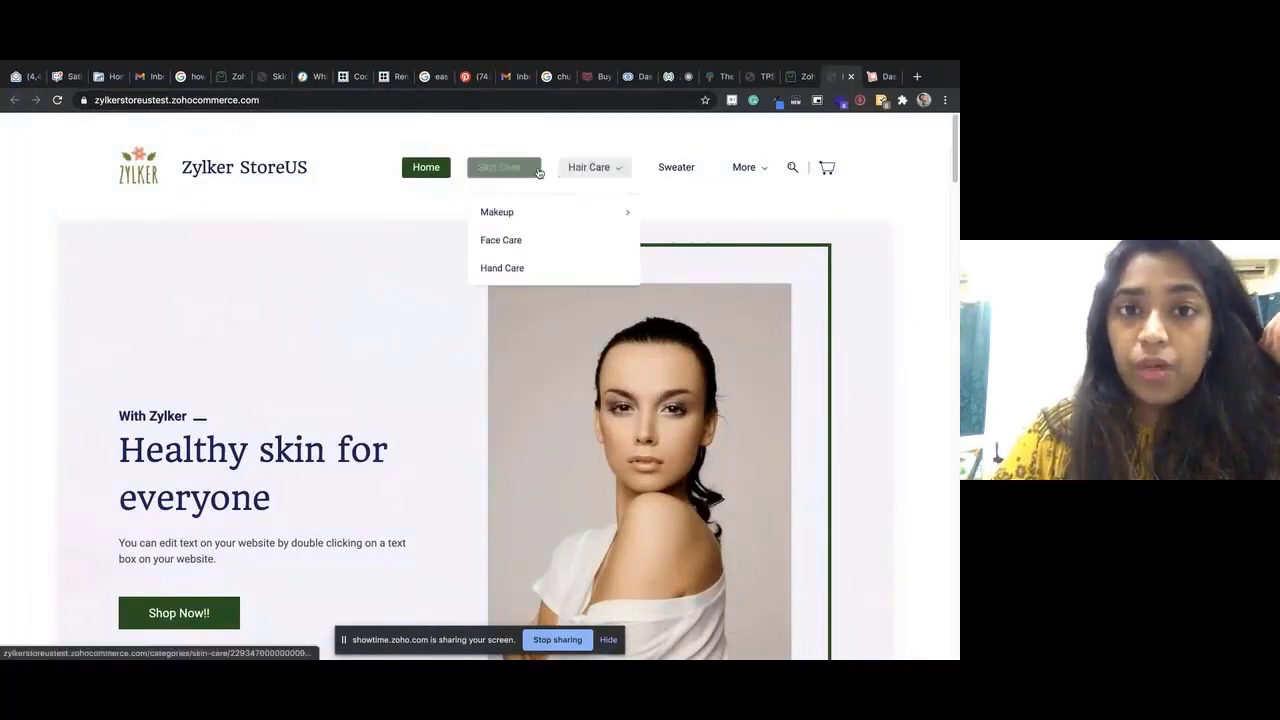
mouse_move(528, 211)
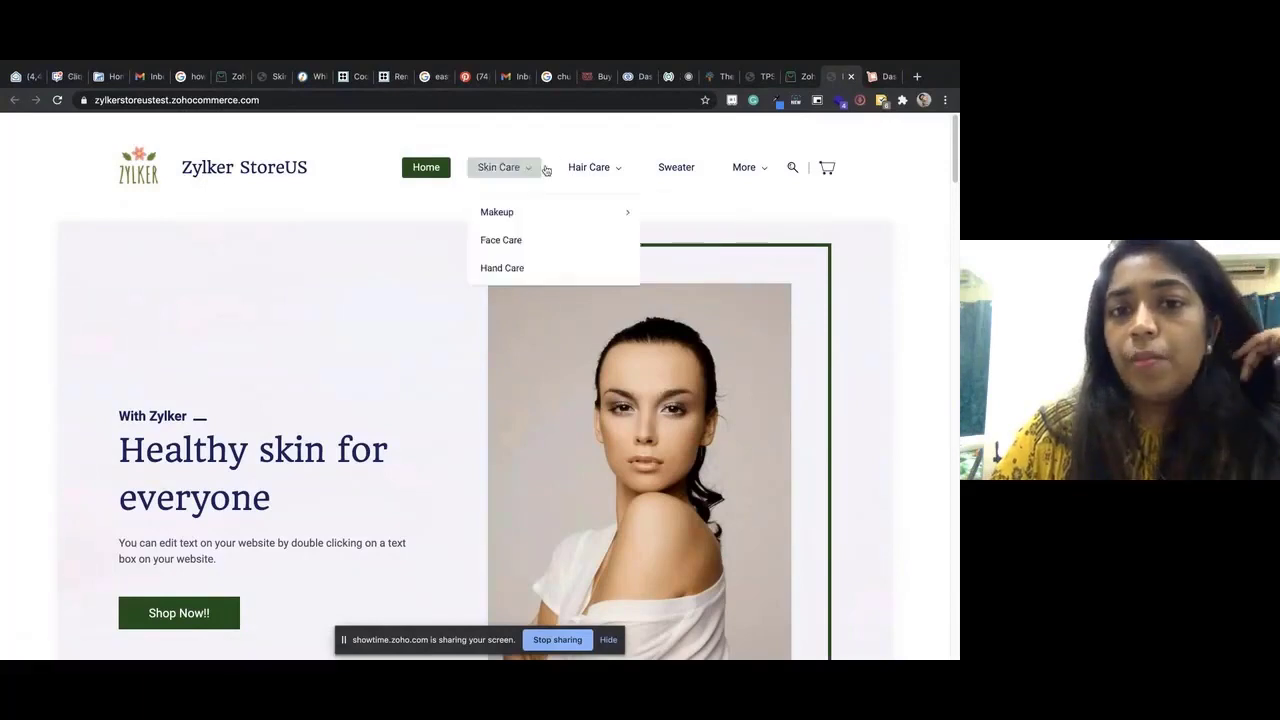
mouse_move(580, 168)
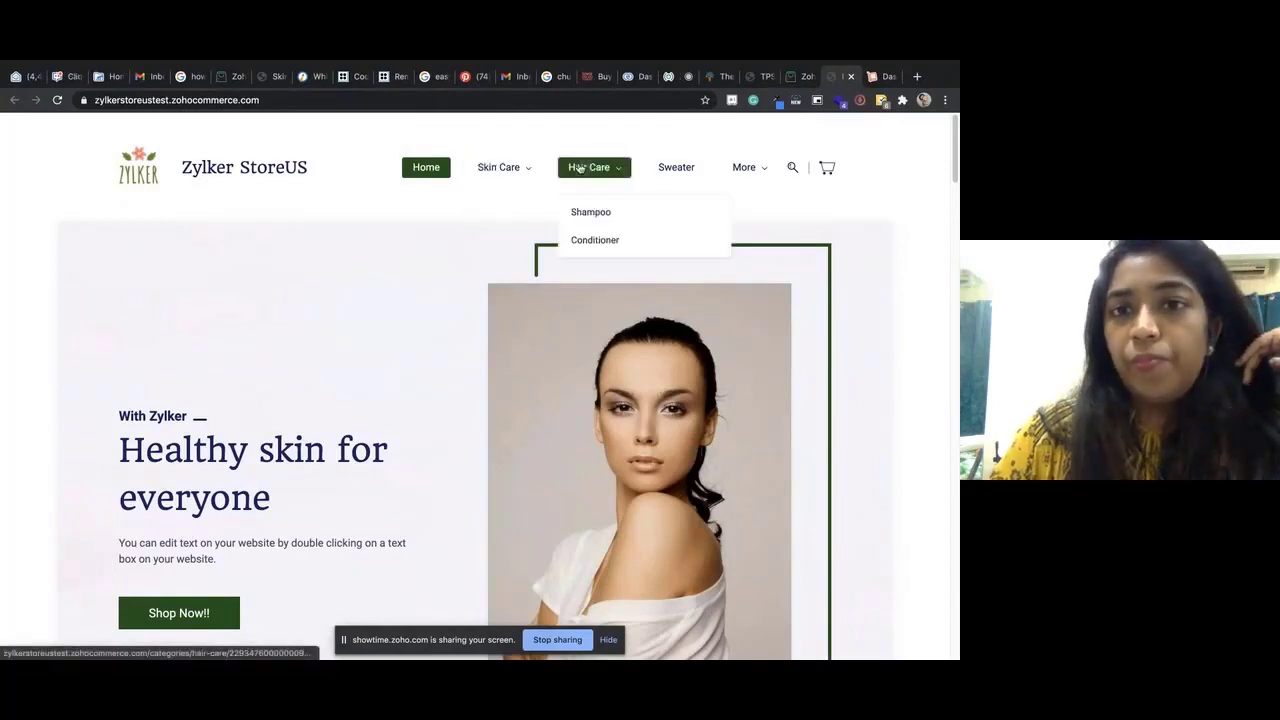
- Return to the Zoho Showtime session and review the unanswered audience questions and the unread chat messages
left_click(672, 77)
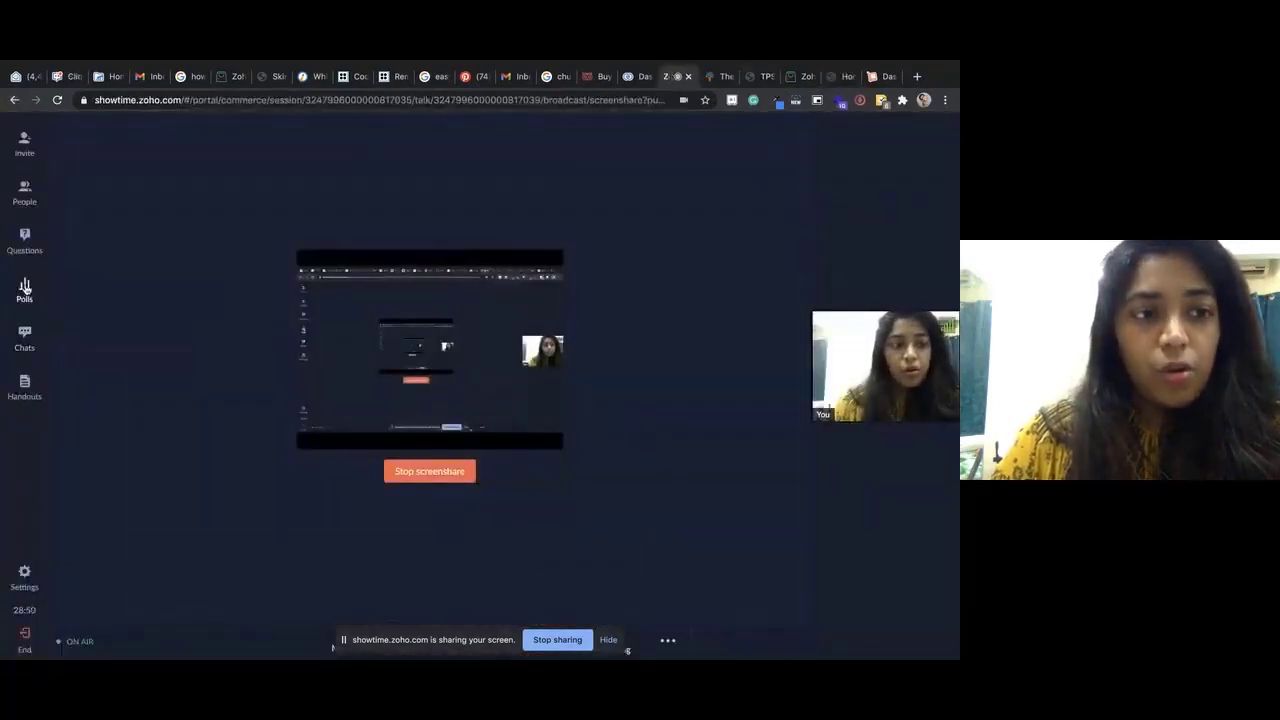
left_click(25, 243)
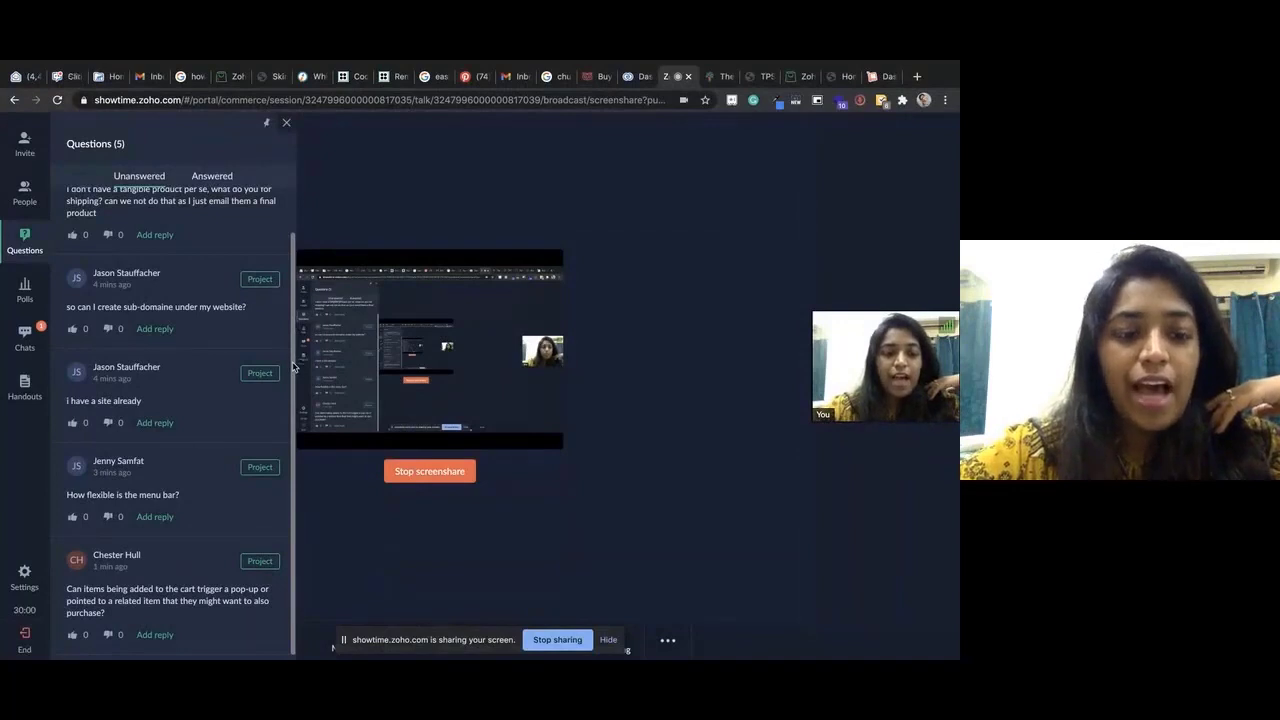
left_click(30, 340)
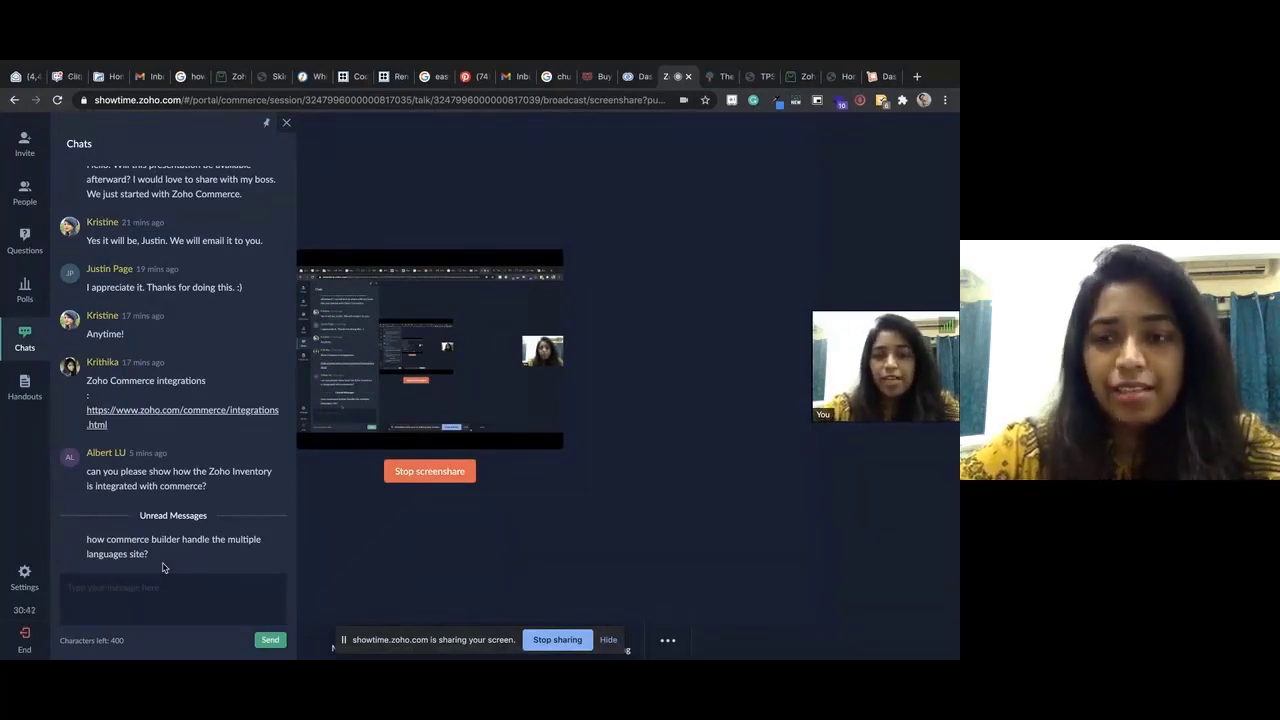
left_click(27, 248)
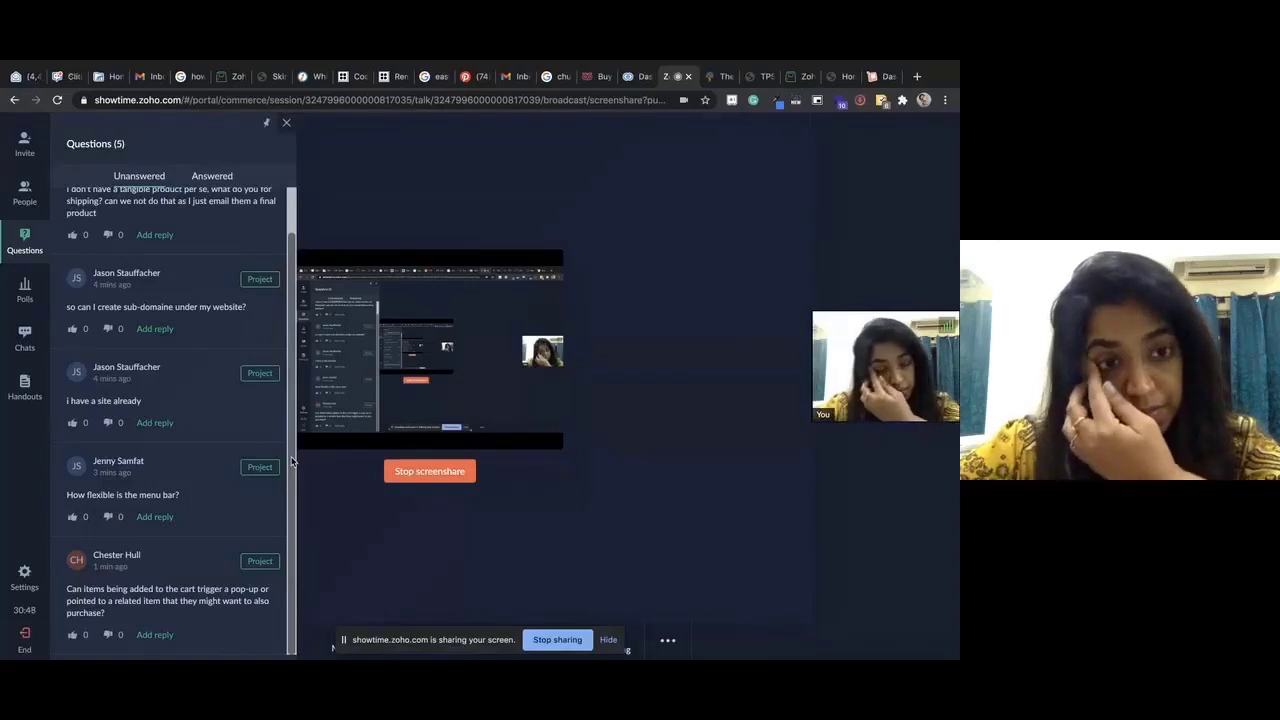
scroll(290, 490, "up", 2)
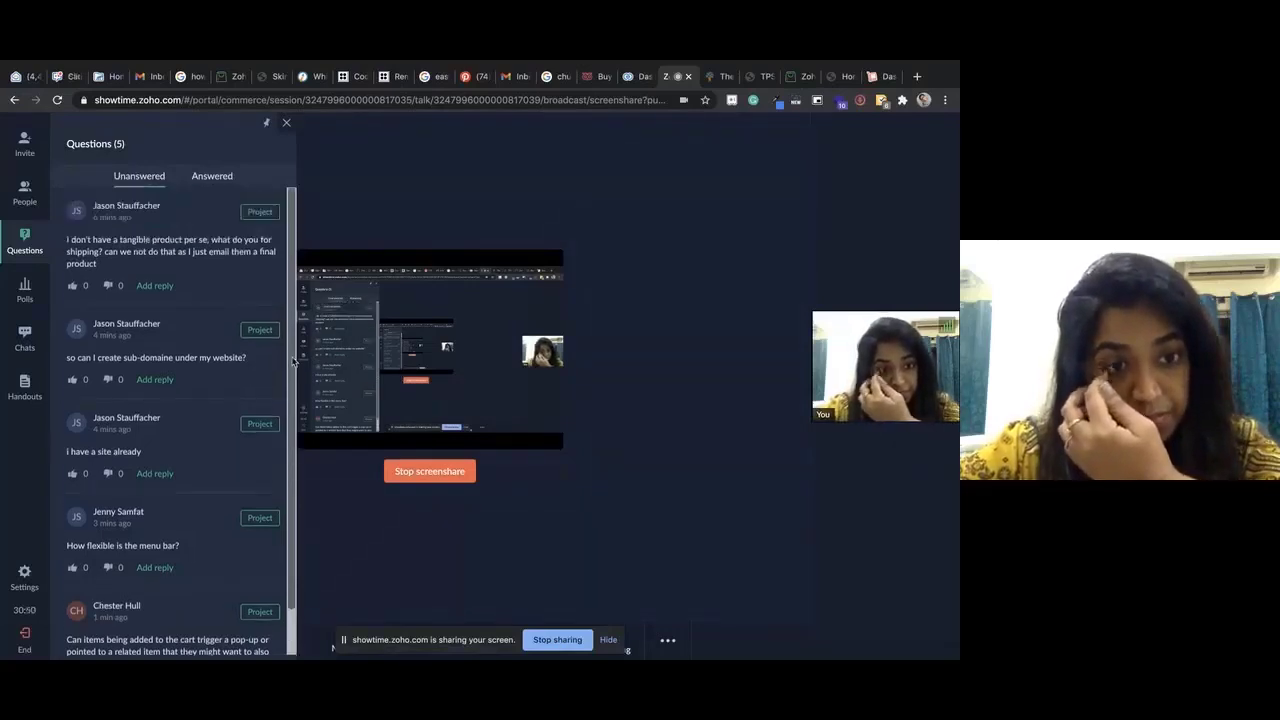
scroll(287, 527, "down", 2)
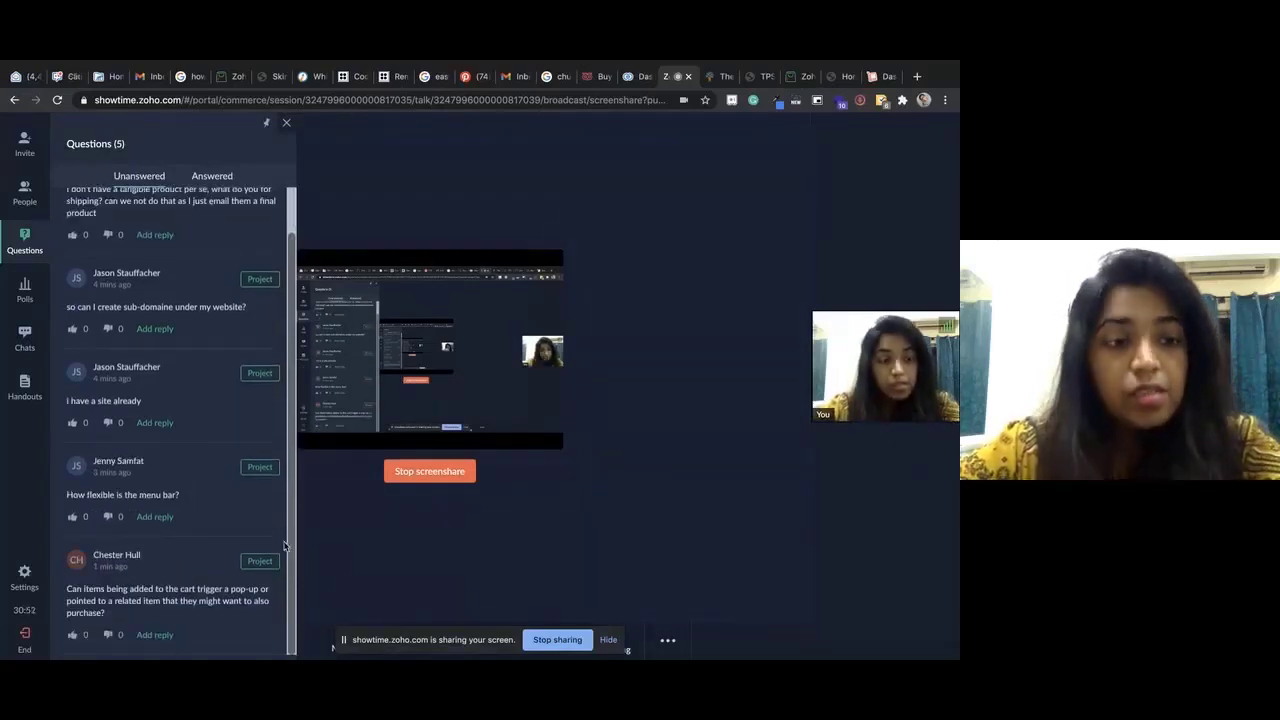
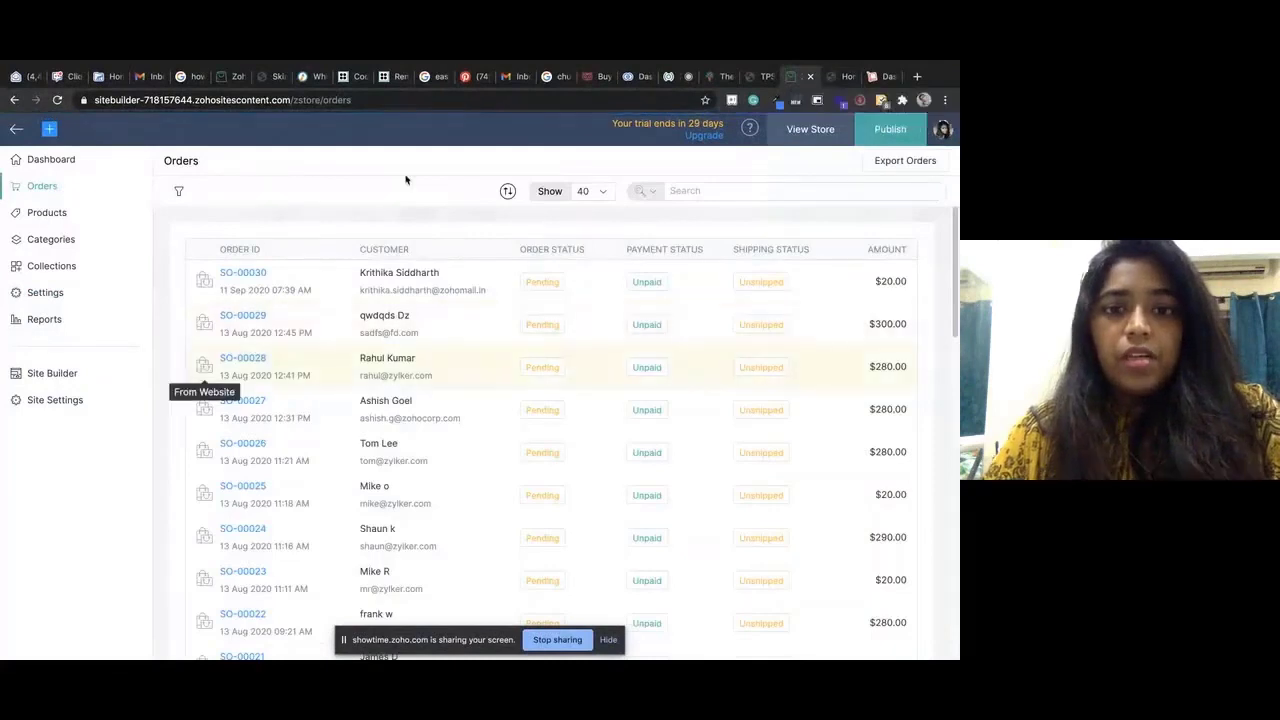
- Open the most recent order in the Zoho Commerce orders list, for Zylker Almond Face Scrub, and confirm it
left_click(248, 274)
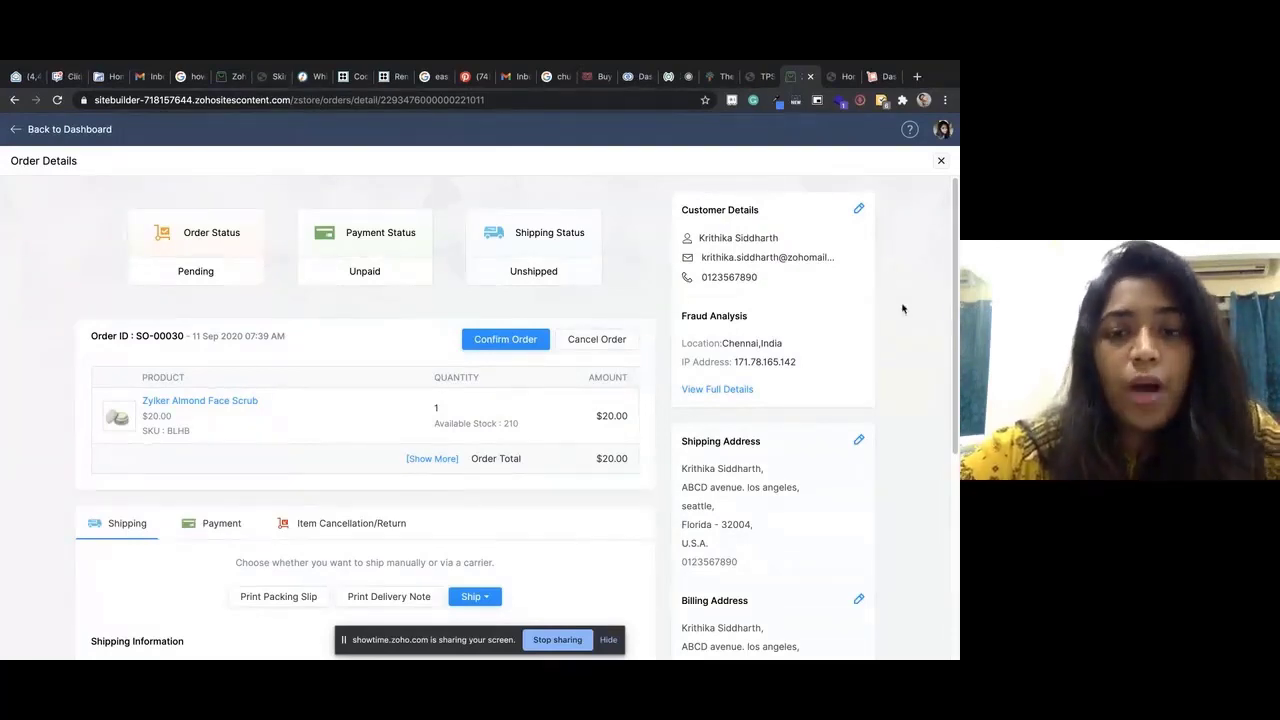
left_click(505, 339)
left_click(456, 430)
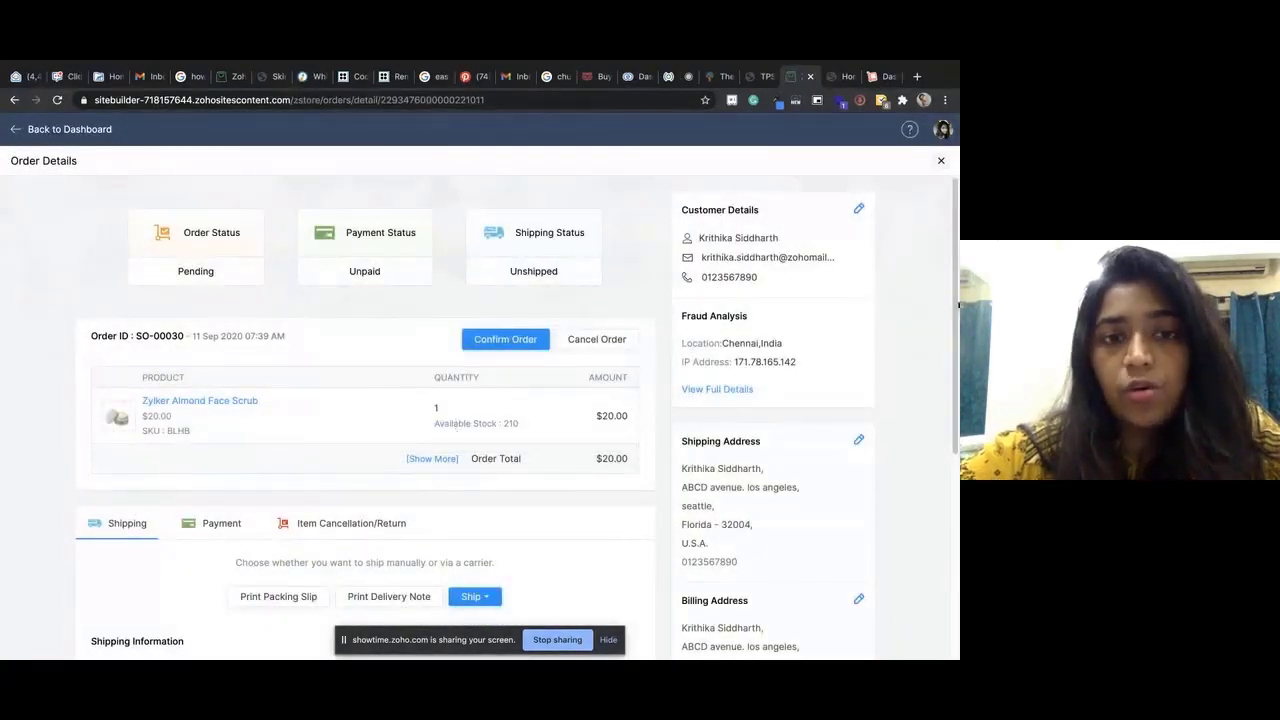
- Check the order's payment section, view the full fraud analysis details, and dismiss them
scroll(516, 418, "down", 1)
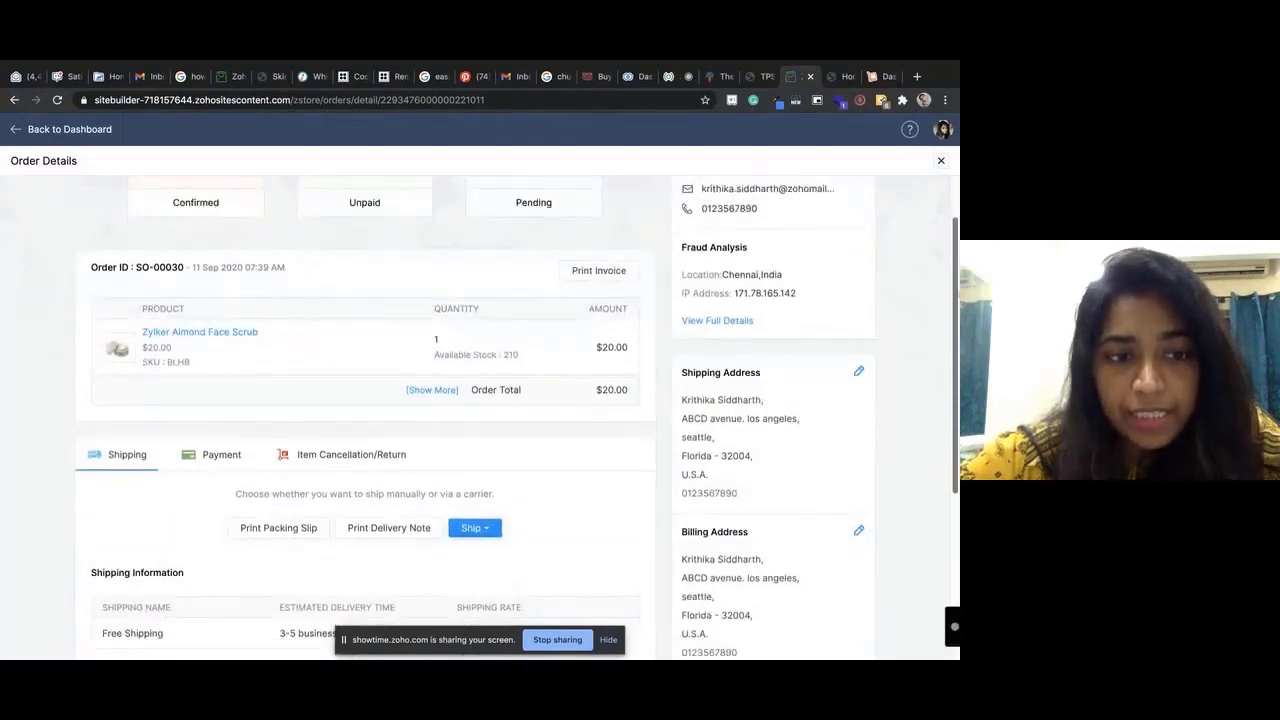
left_click(232, 445)
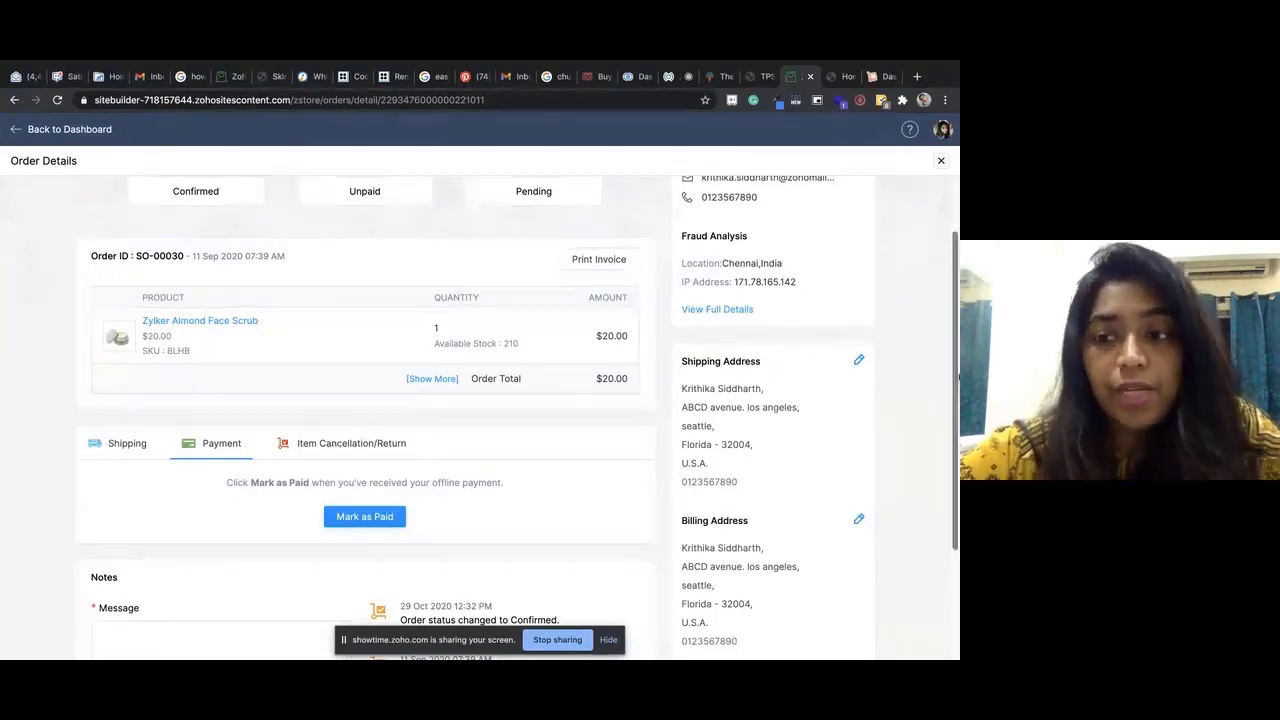
left_click_drag(956, 323, 957, 268)
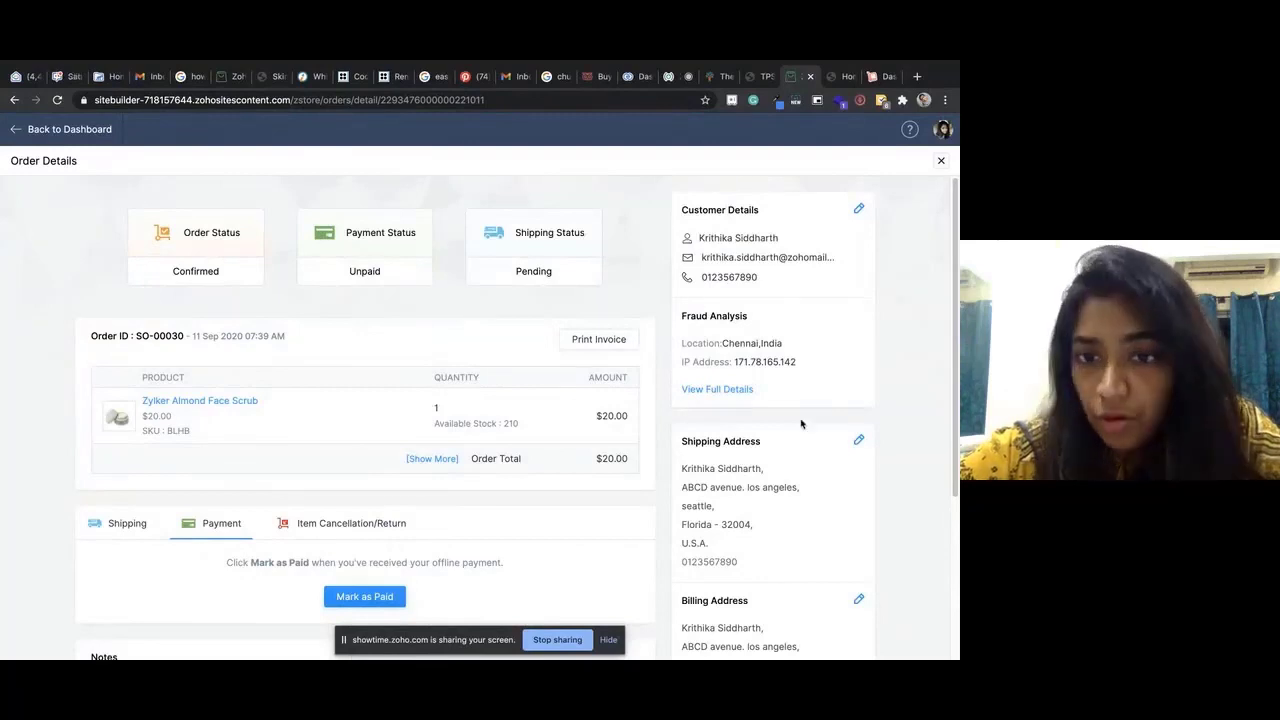
left_click(743, 391)
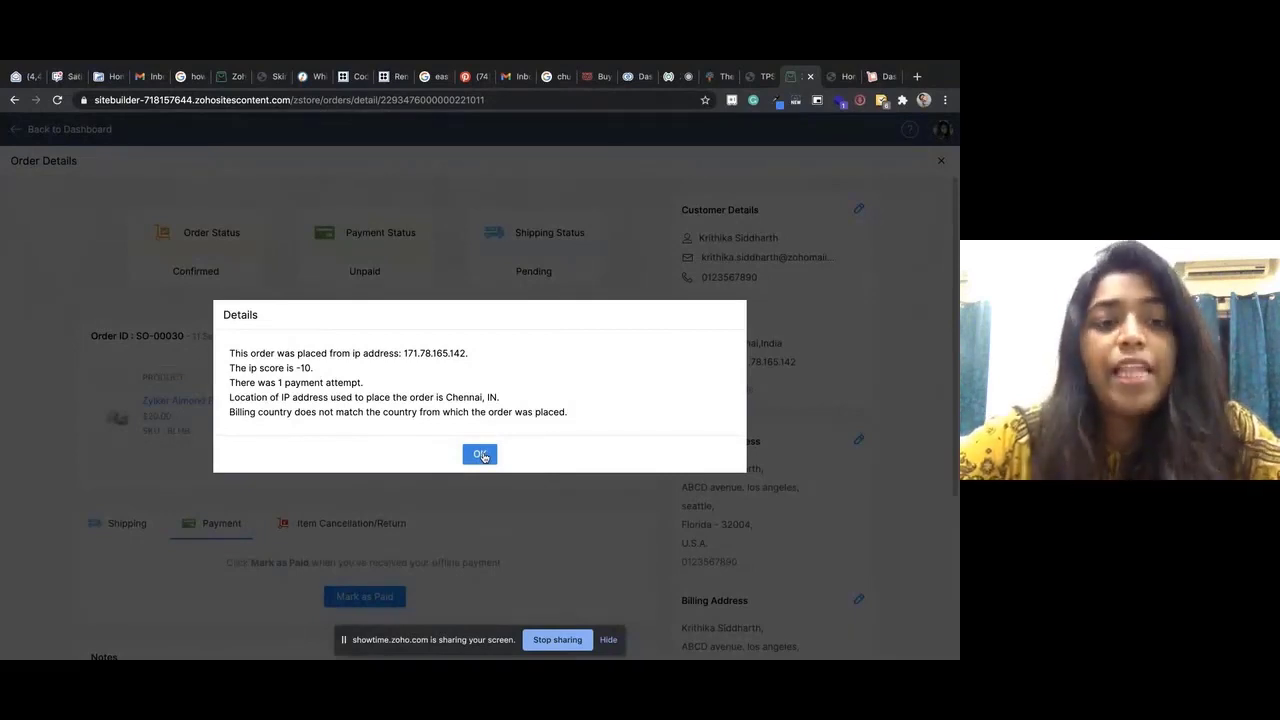
left_click(480, 455)
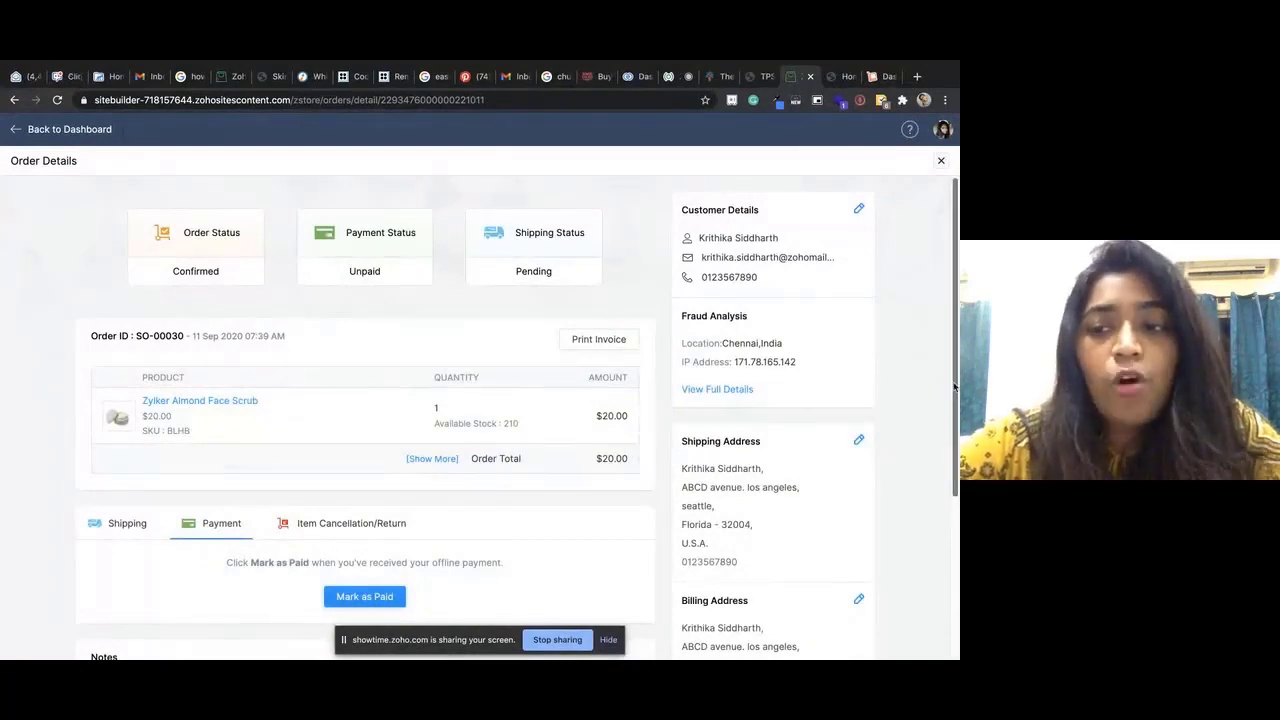
- Mark the order as paid with payment mode cash, reference number 111 and payment date 2020-10-28
scroll(953, 386, "down", 2)
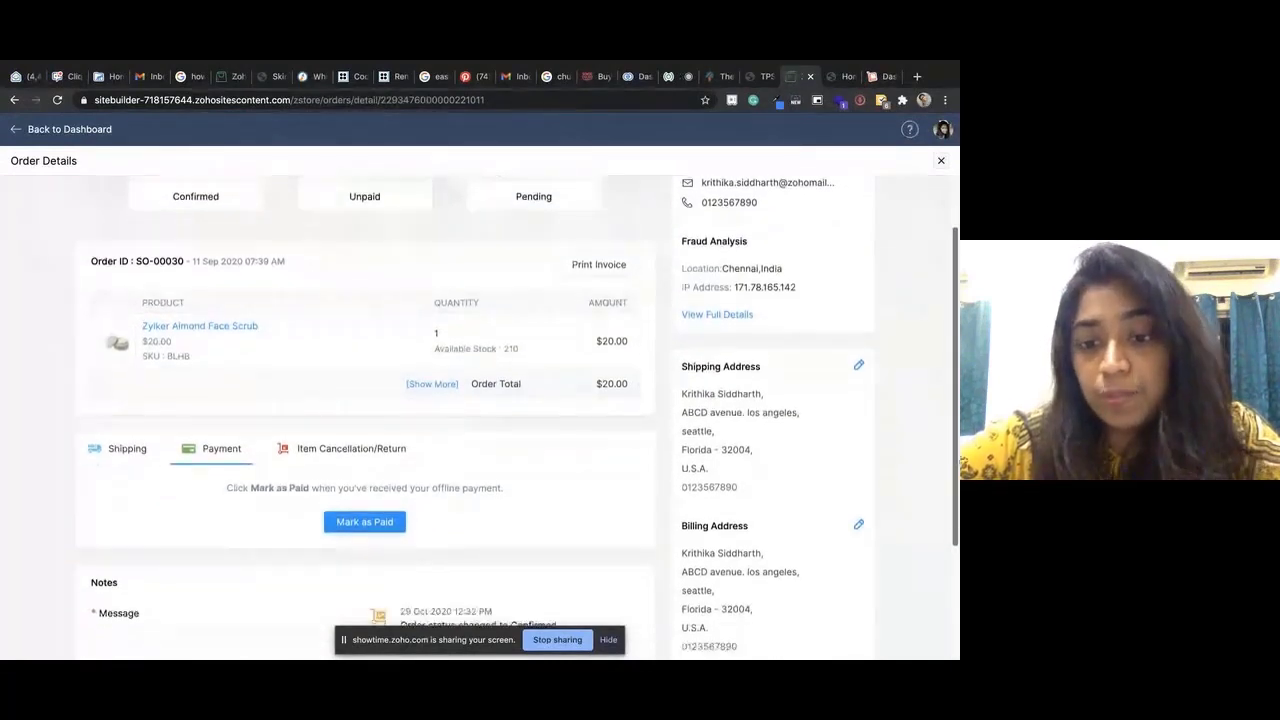
scroll(953, 386, "down", 4)
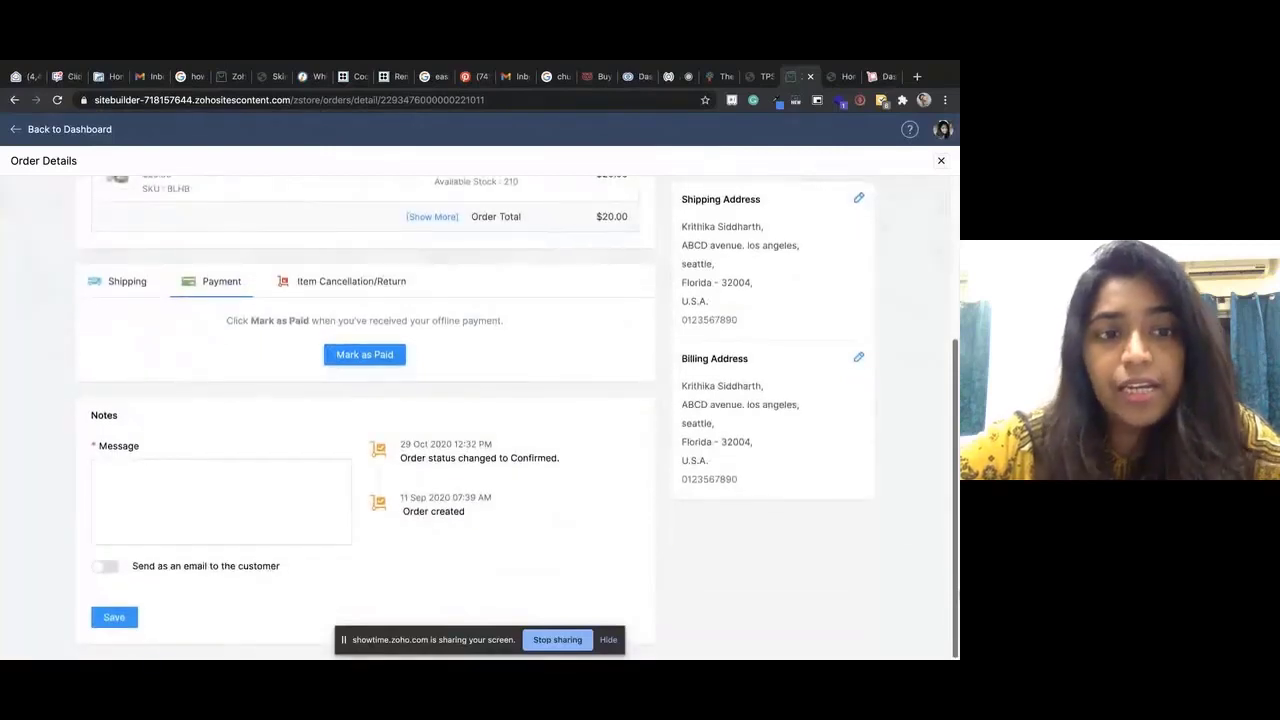
left_click(376, 356)
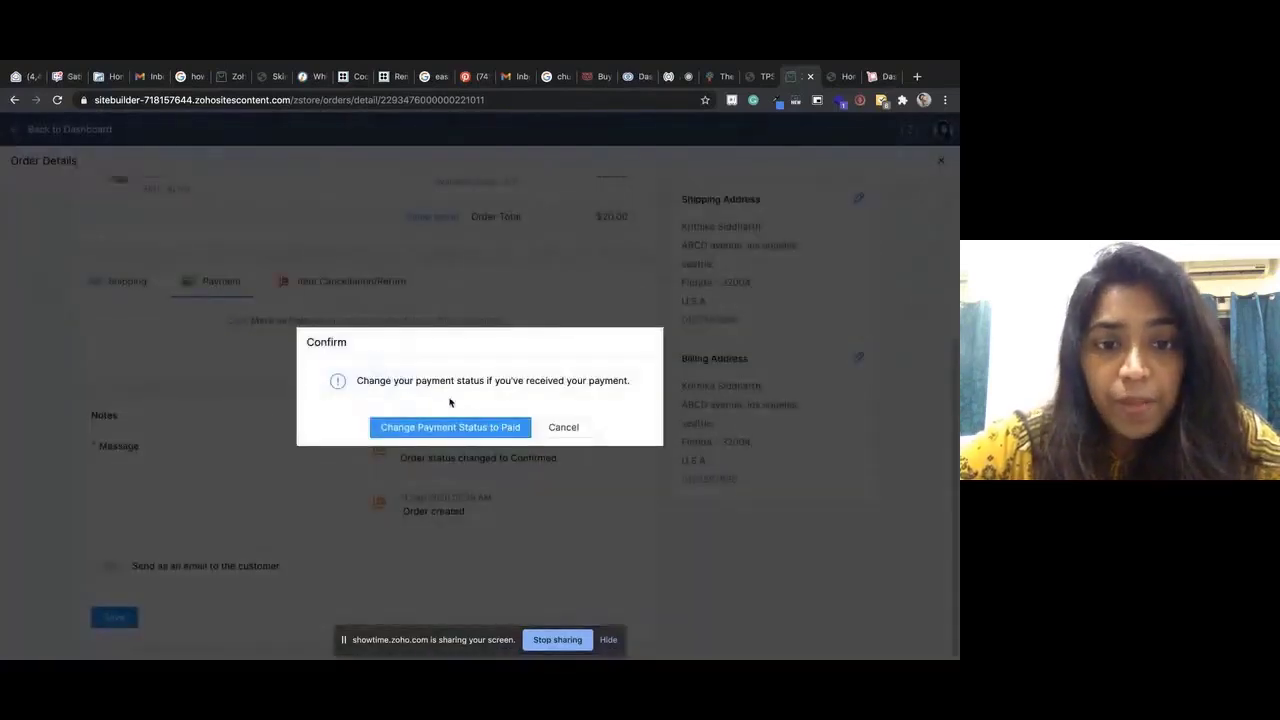
left_click(476, 428)
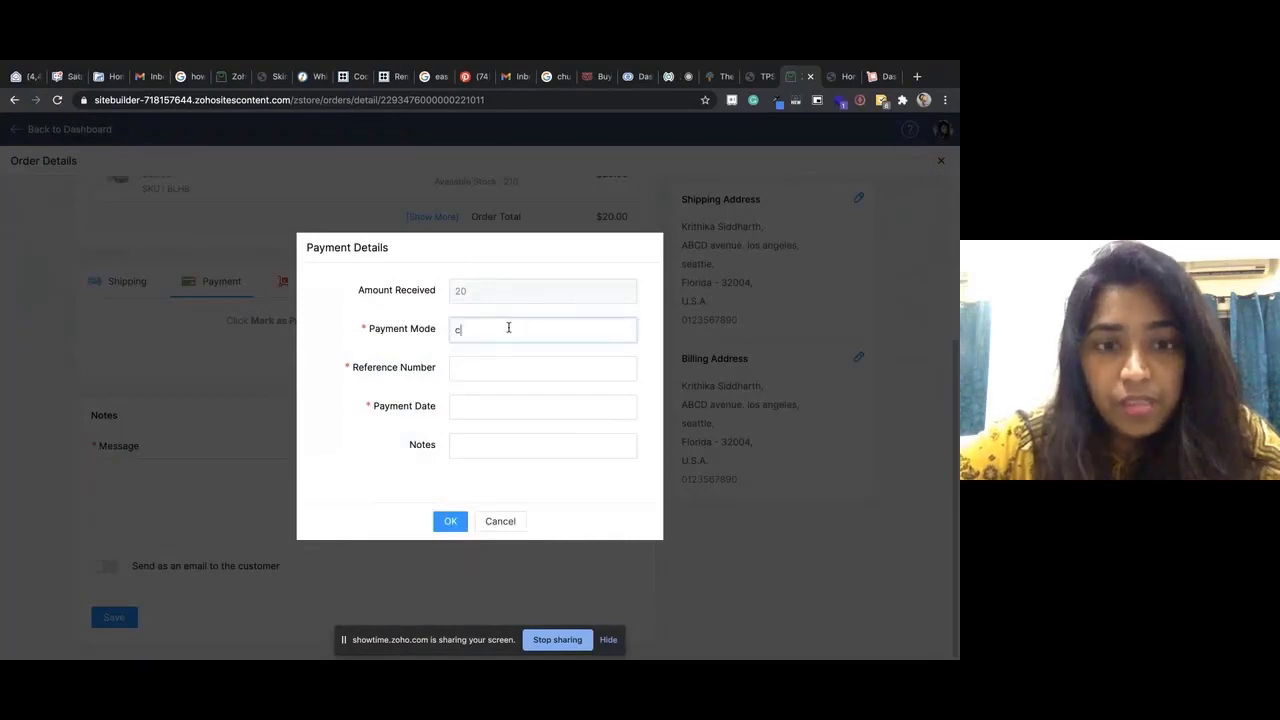
left_click(505, 366)
type("123")
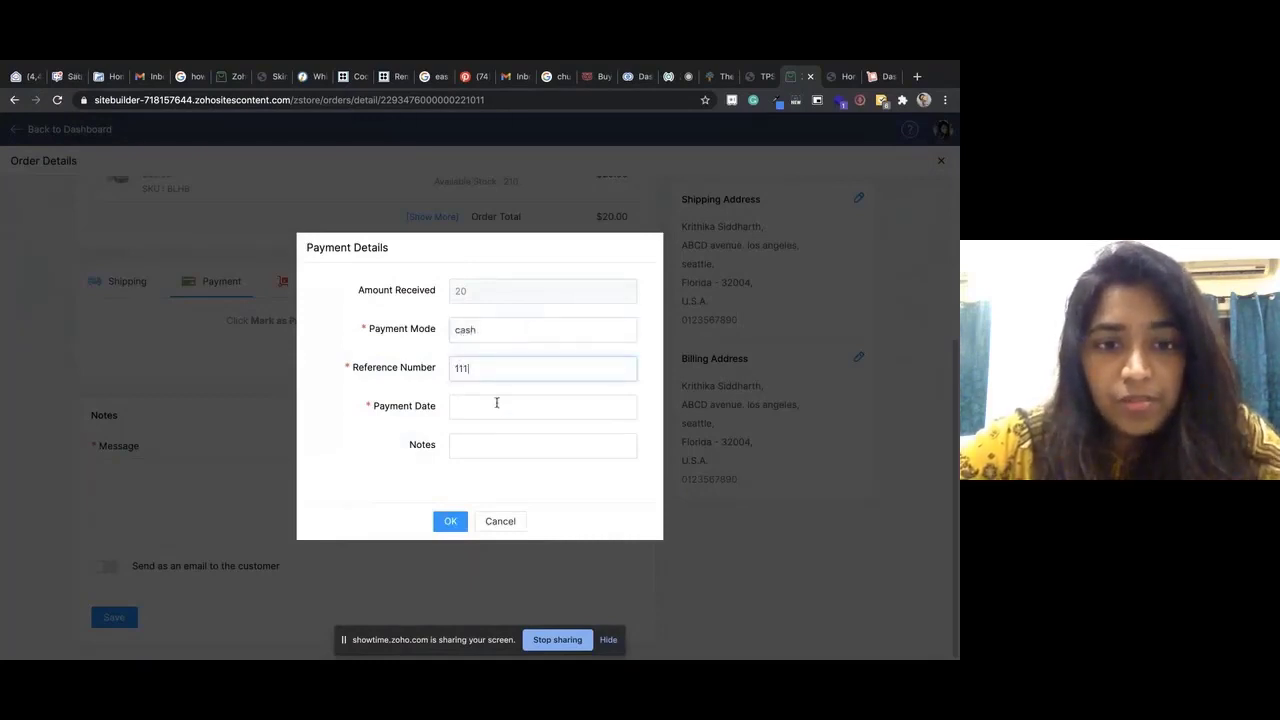
left_click(499, 405)
left_click(607, 377)
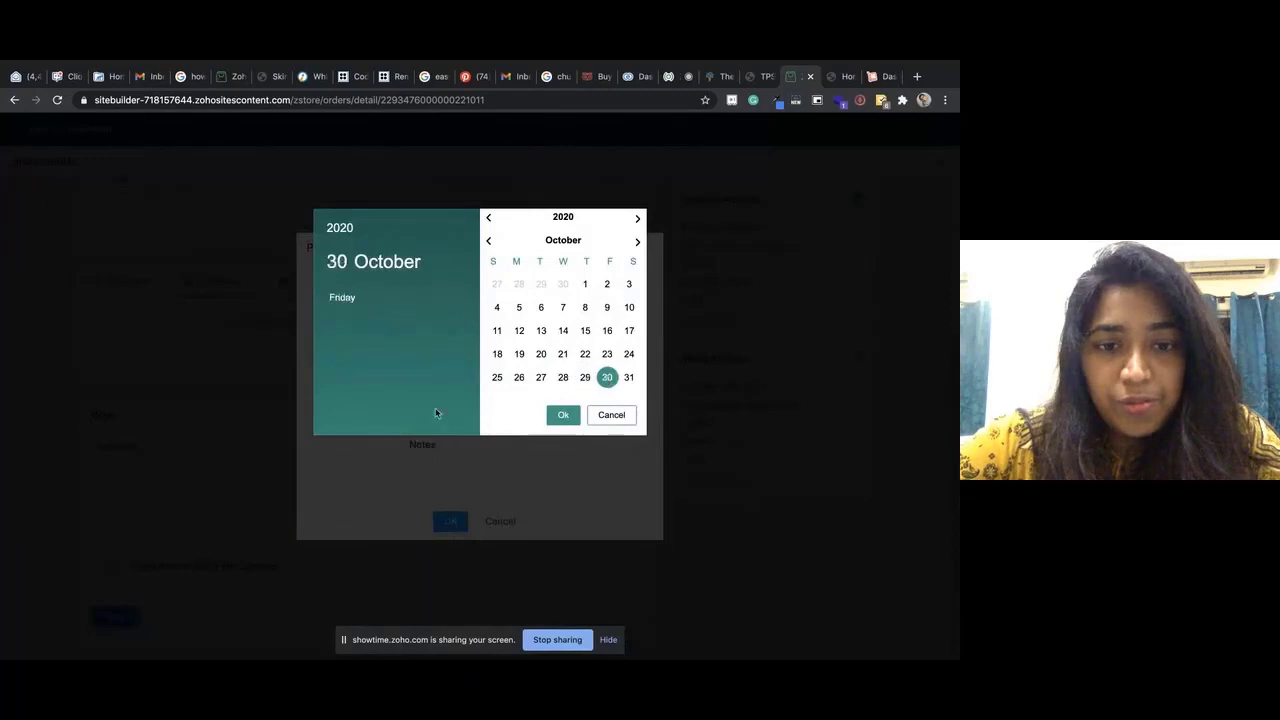
left_click(563, 377)
left_click(563, 415)
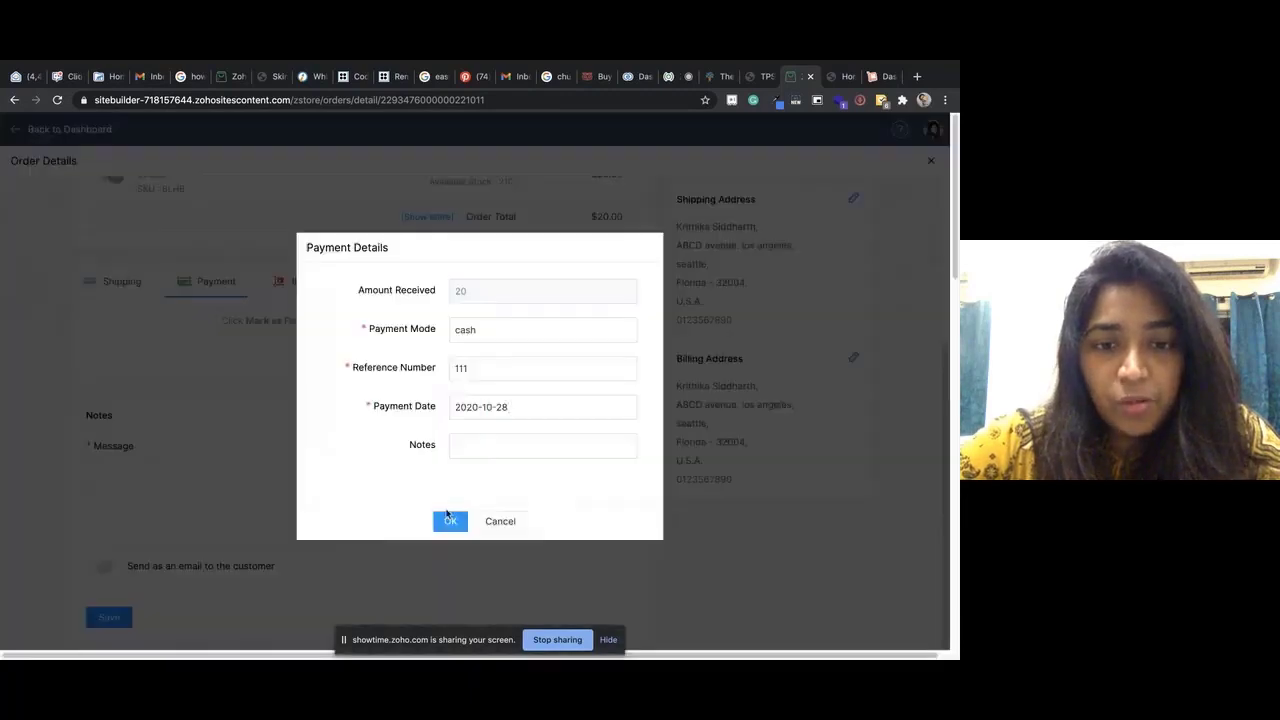
left_click(449, 521)
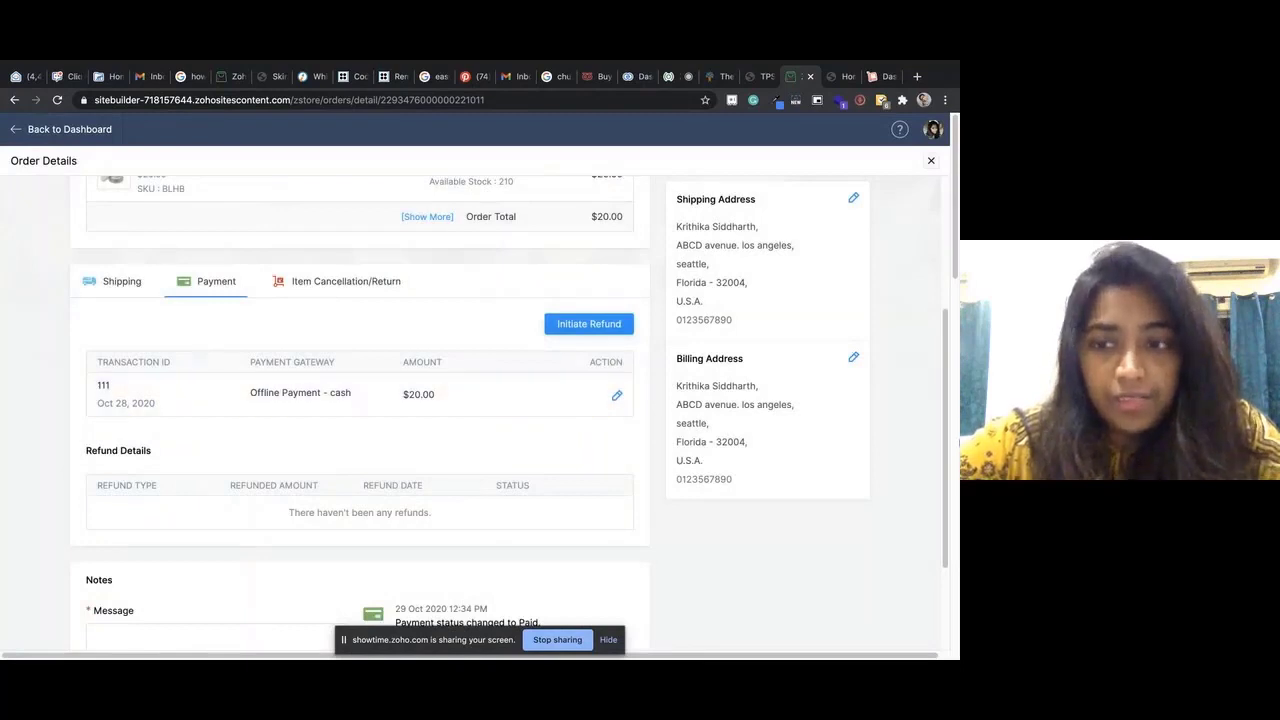
- Review the order's refund section and status history, and show the available ways to ship the order
scroll(509, 402, "down", 2)
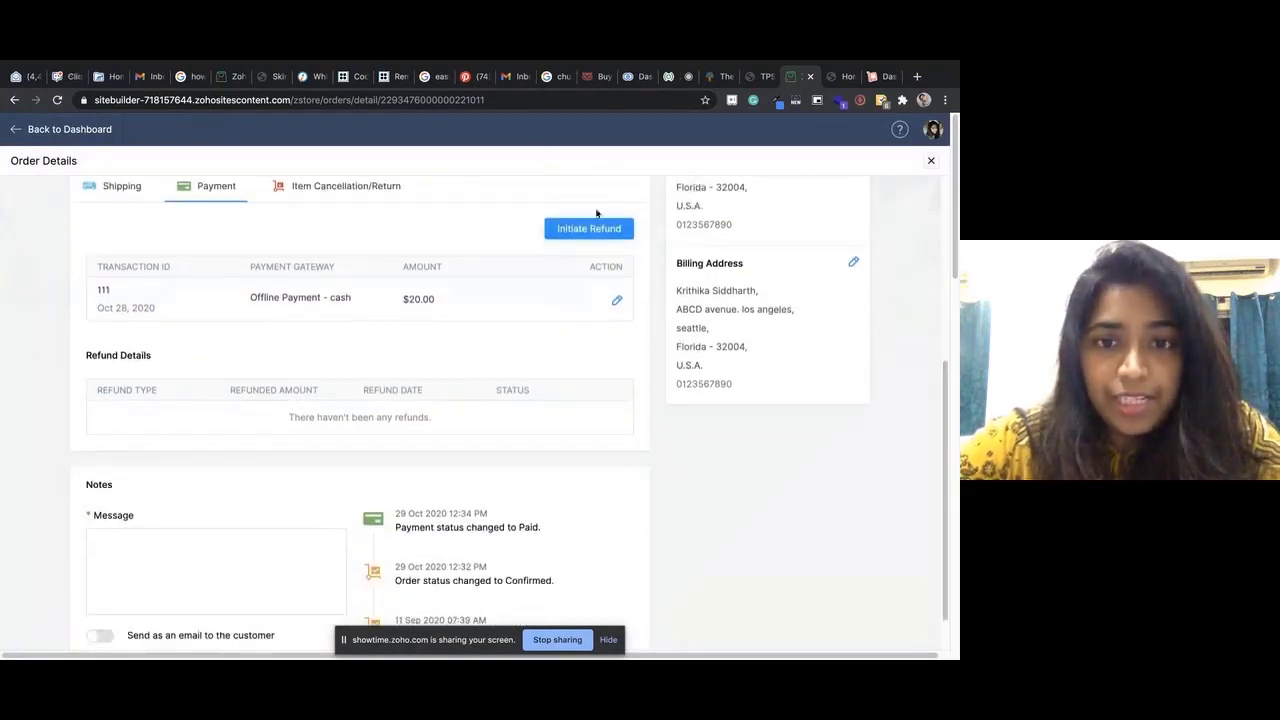
left_click_drag(947, 393, 947, 470)
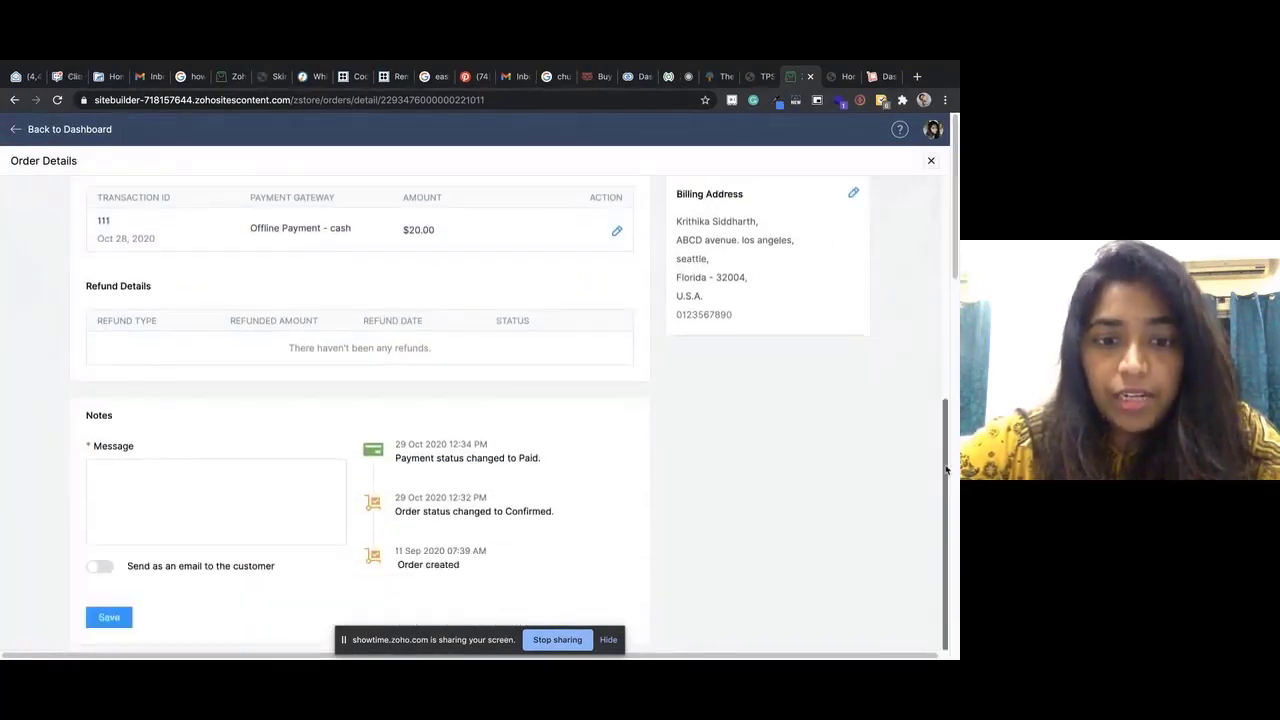
scroll(111, 387, "up", 5)
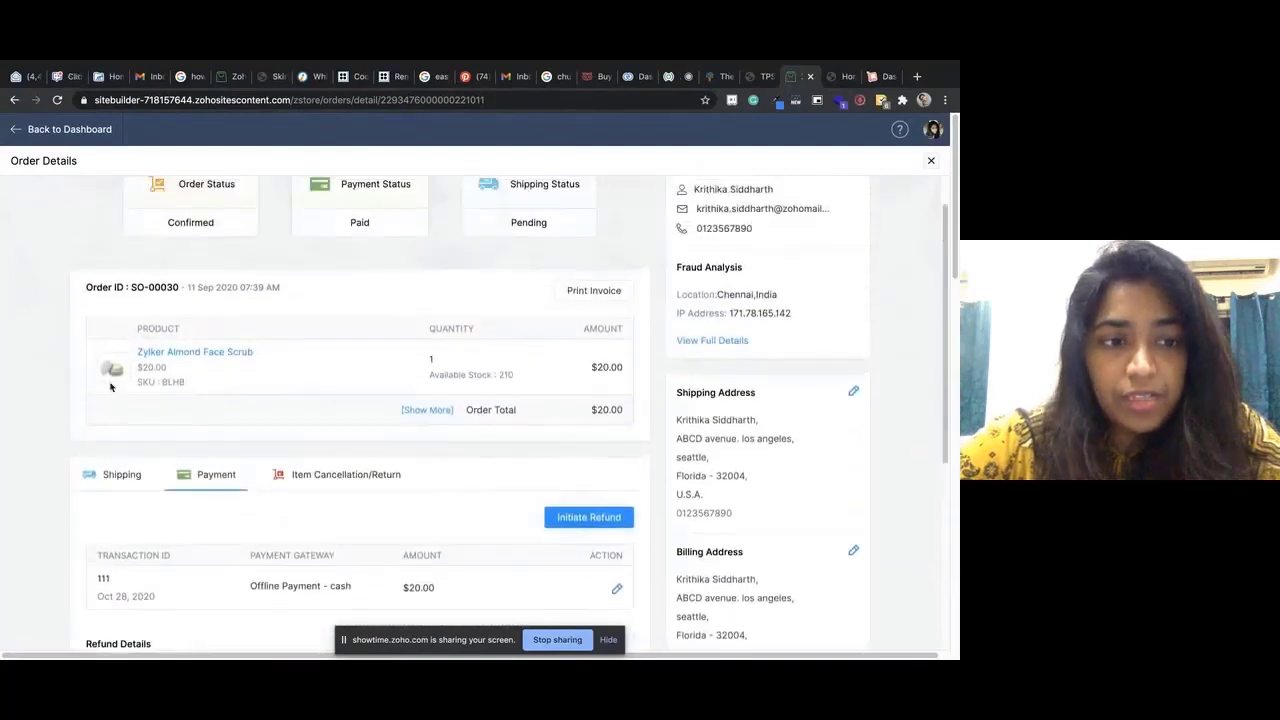
left_click(110, 477)
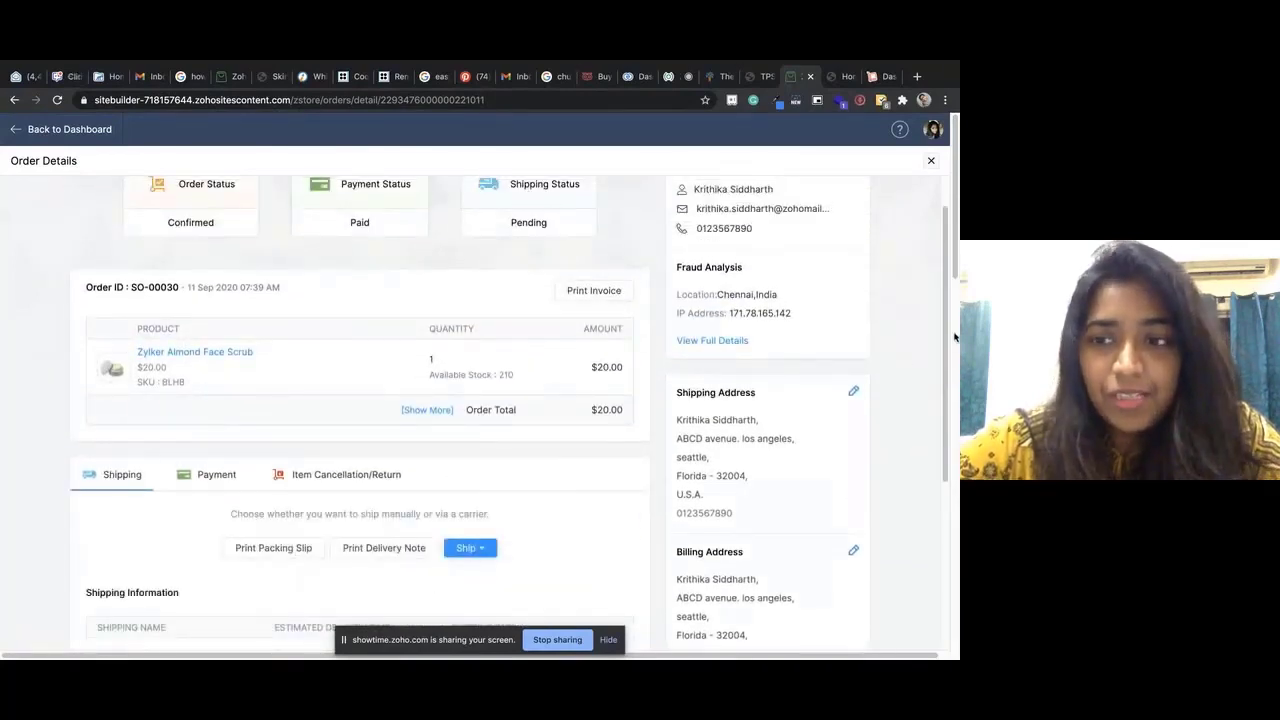
scroll(954, 337, "down", 3)
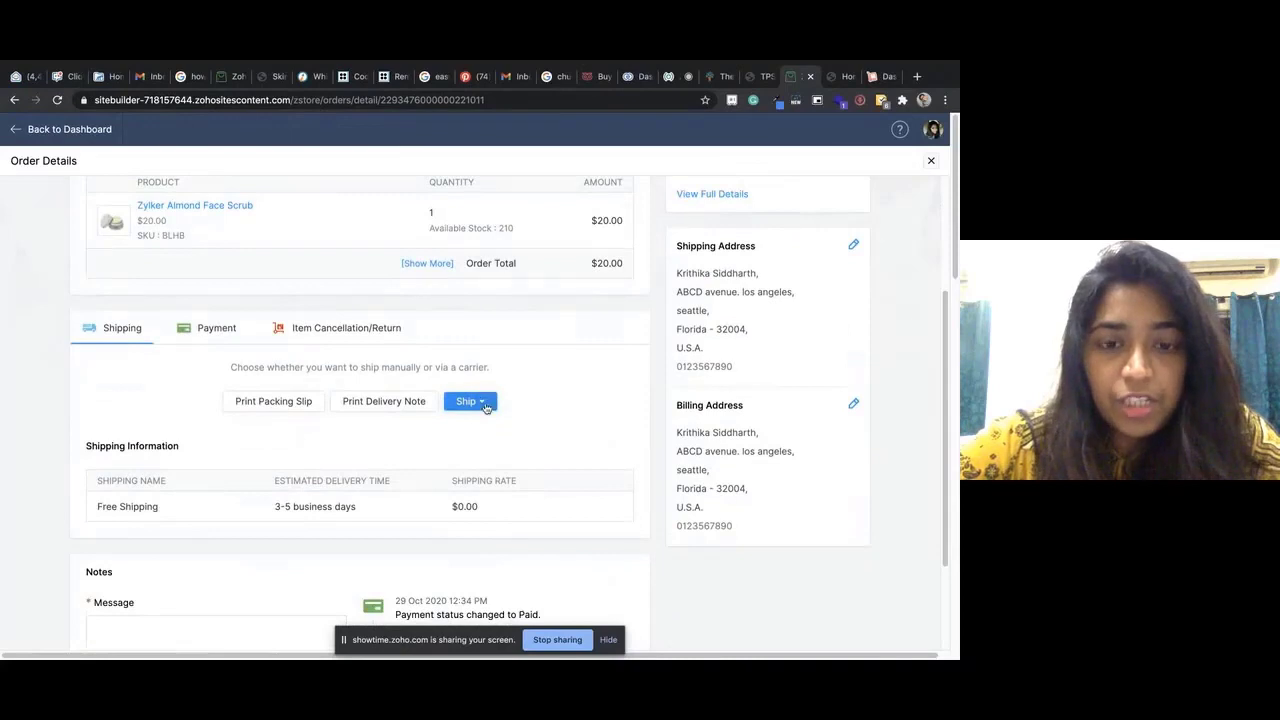
left_click(485, 405)
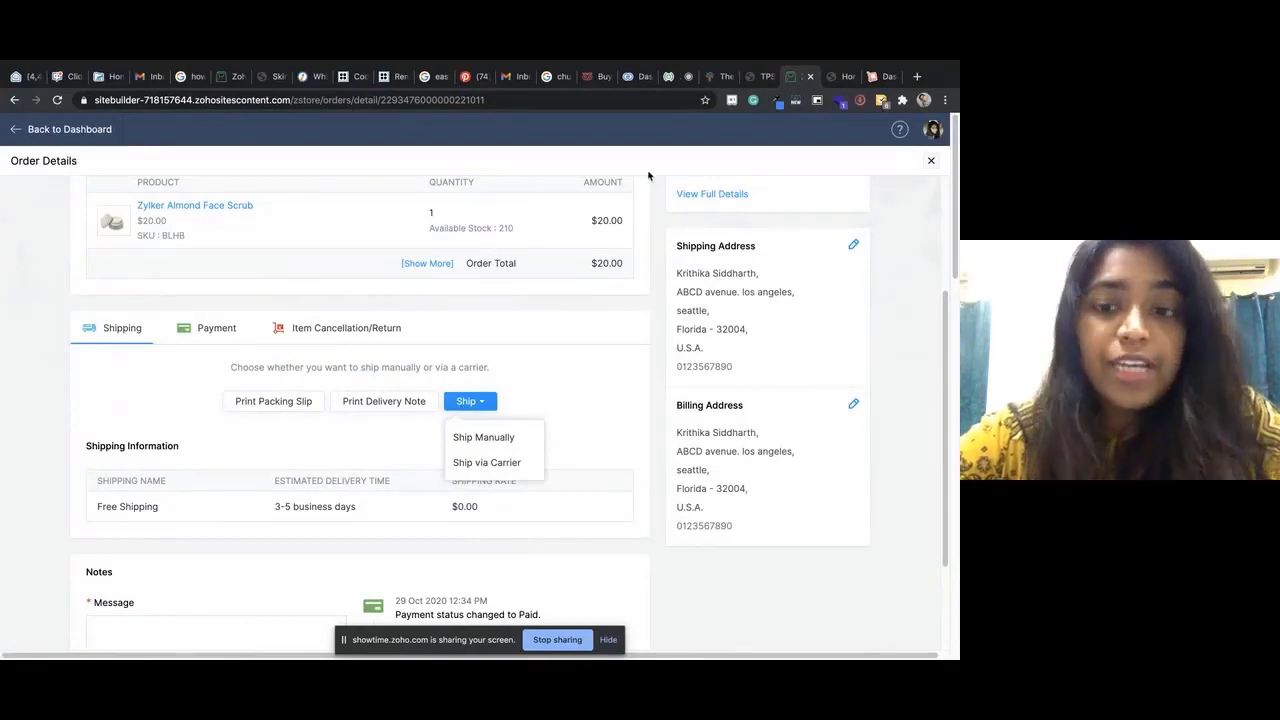
- Review the order's history, statuses and product details, and check the session chat for audience questions
scroll(703, 405, "down", 3)
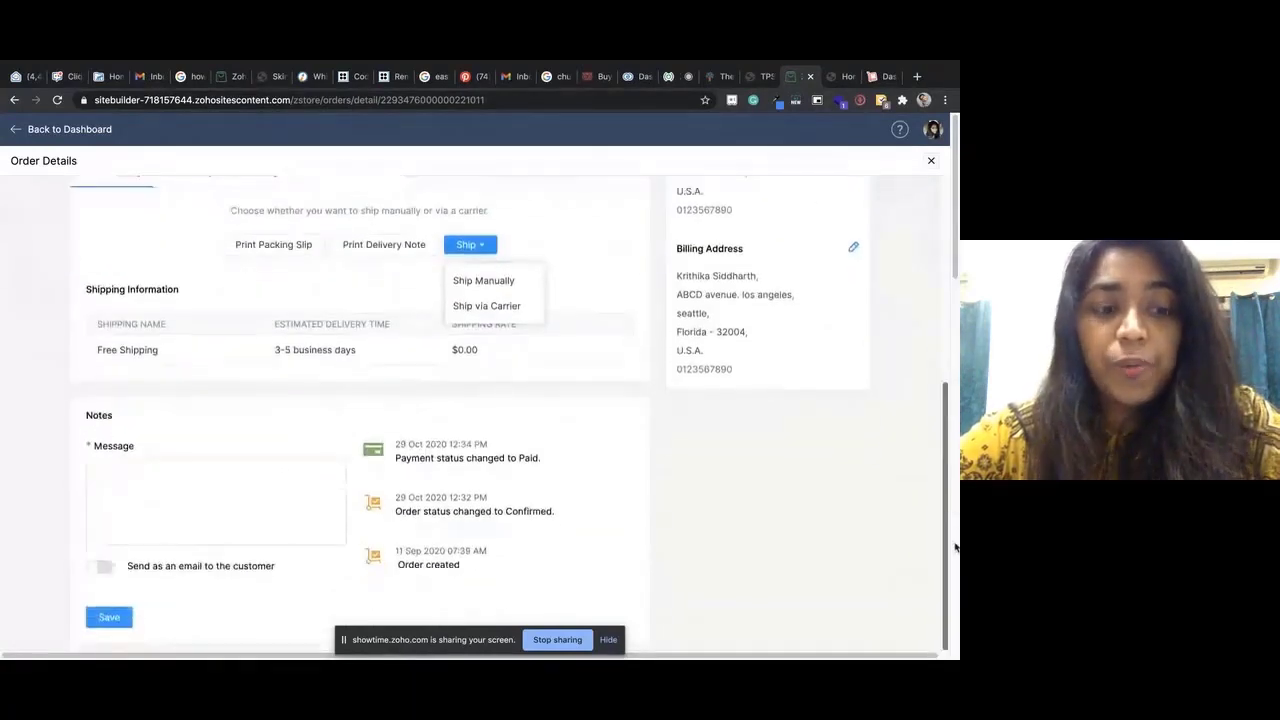
scroll(958, 341, "up", 6)
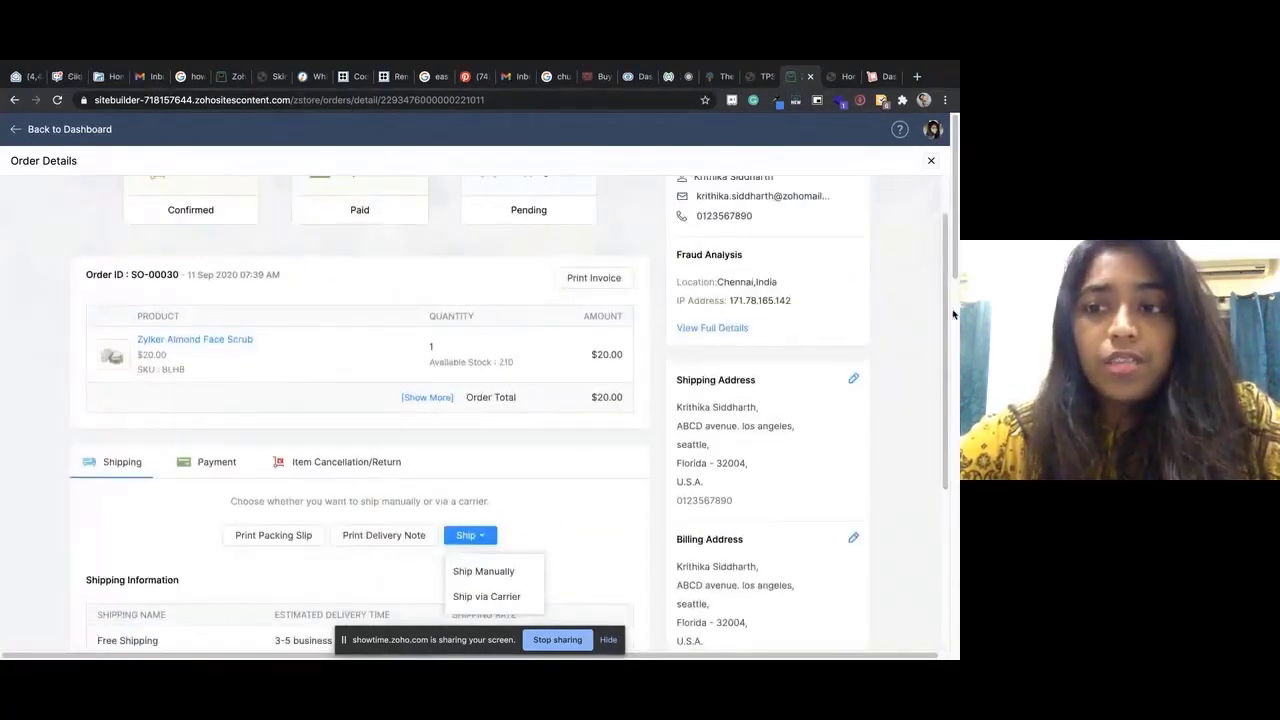
scroll(946, 219, "up", 2)
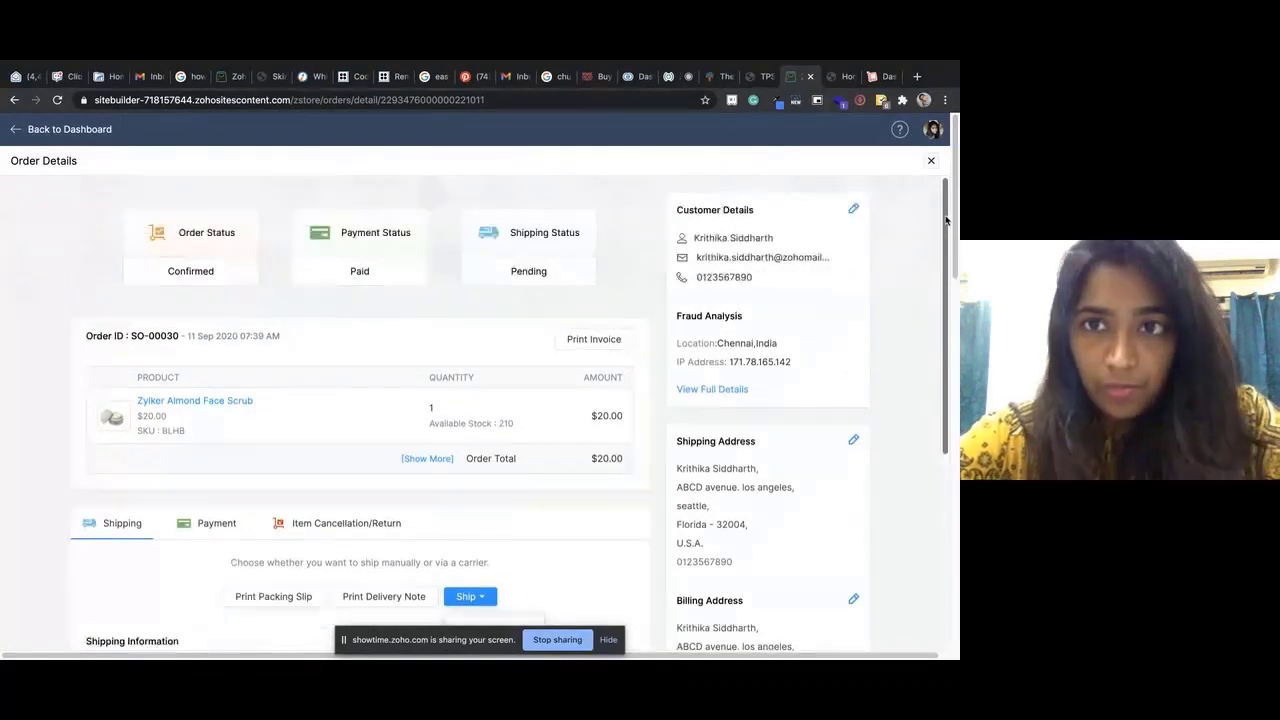
left_click(668, 77)
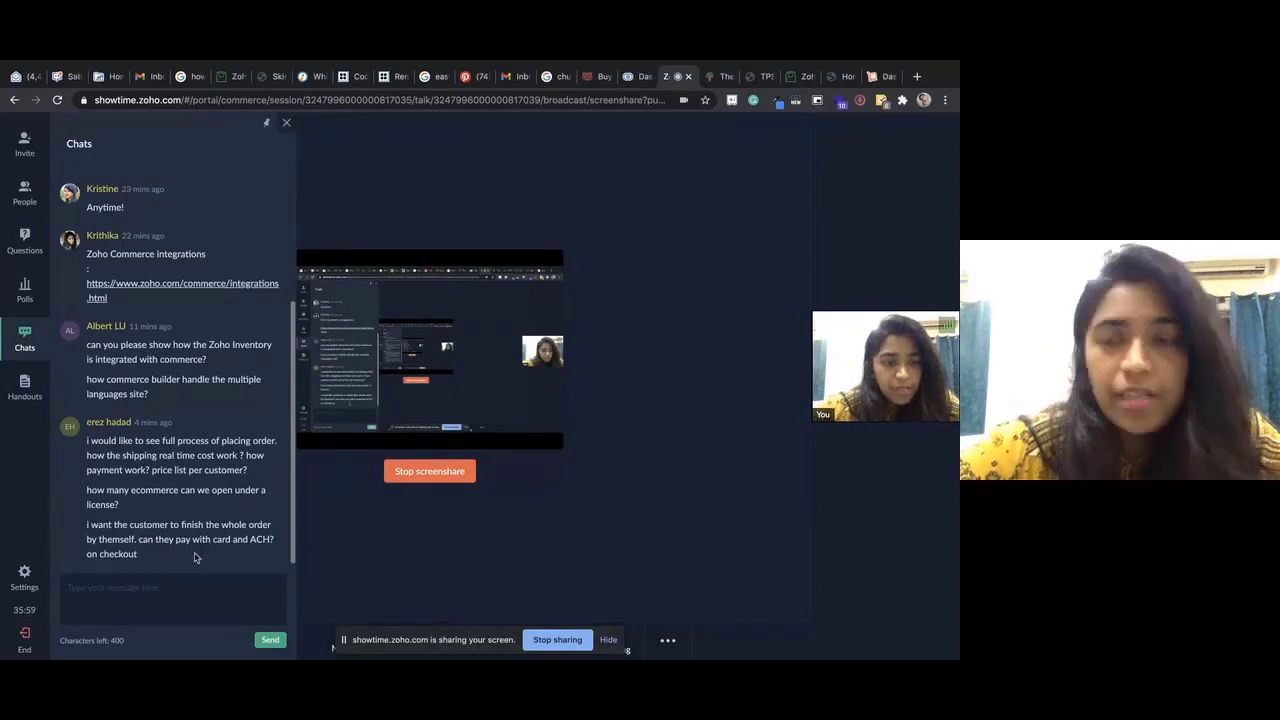
- Add Zylker Almond Face Scrub to the cart in the published Zylker StoreUS storefront and proceed to the checkout's shipping address form
left_click(791, 80)
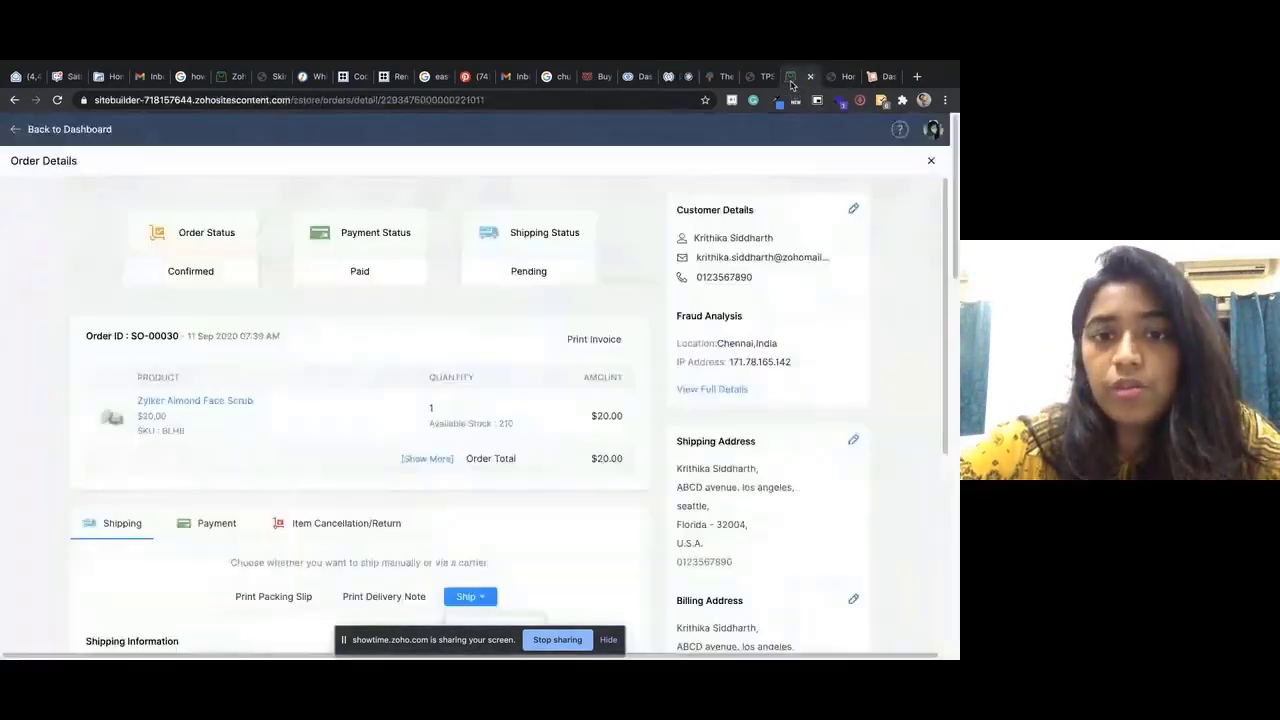
left_click(838, 78)
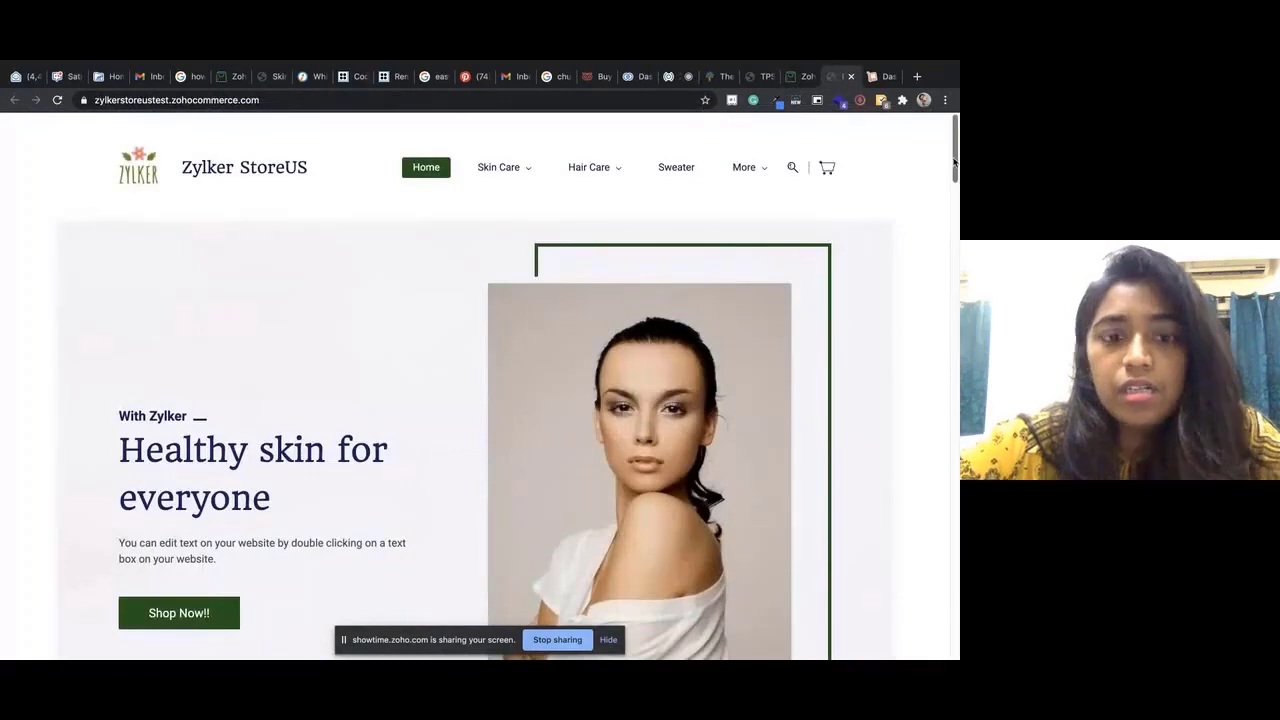
scroll(251, 502, "down", 12)
scroll(251, 502, "up", 3)
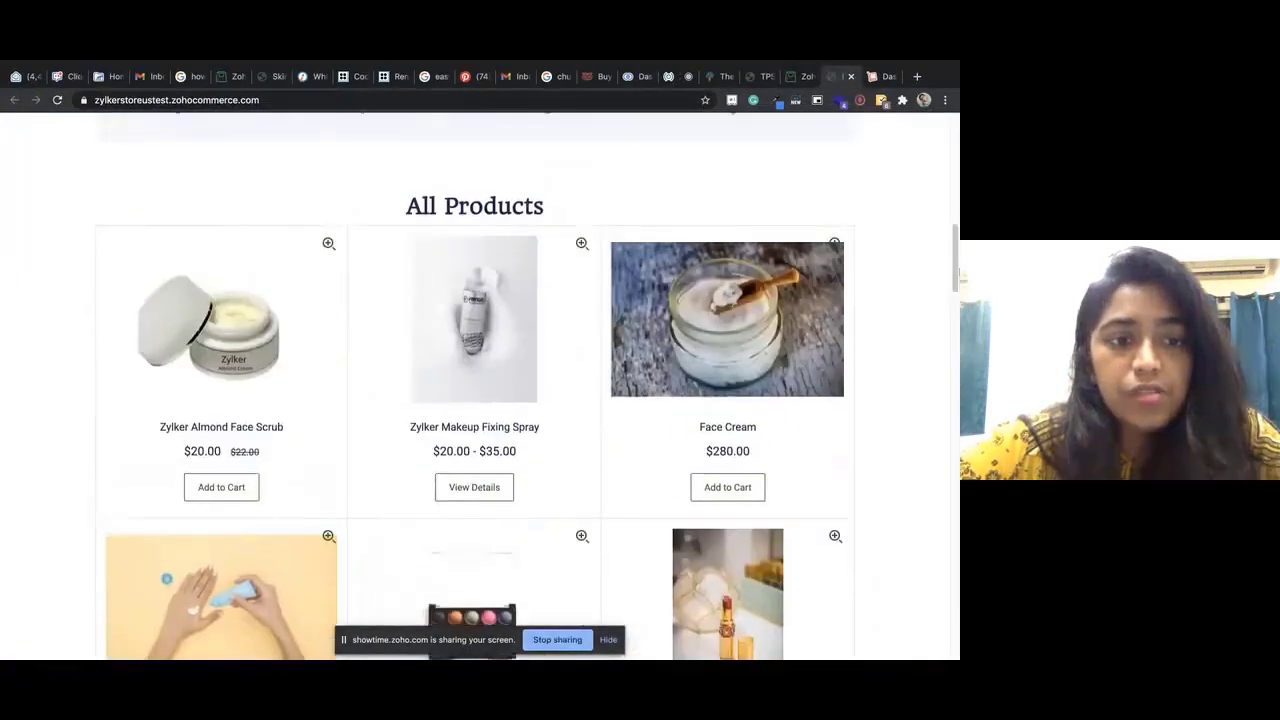
left_click(246, 490)
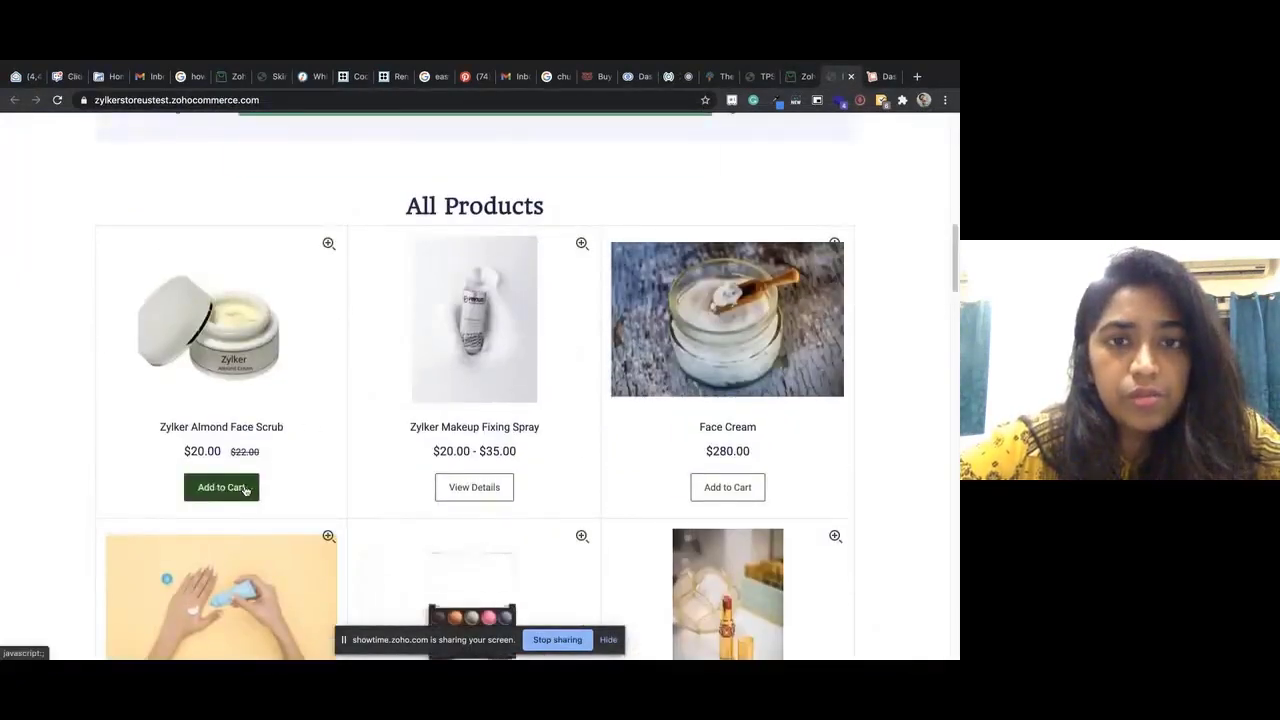
left_click(460, 168)
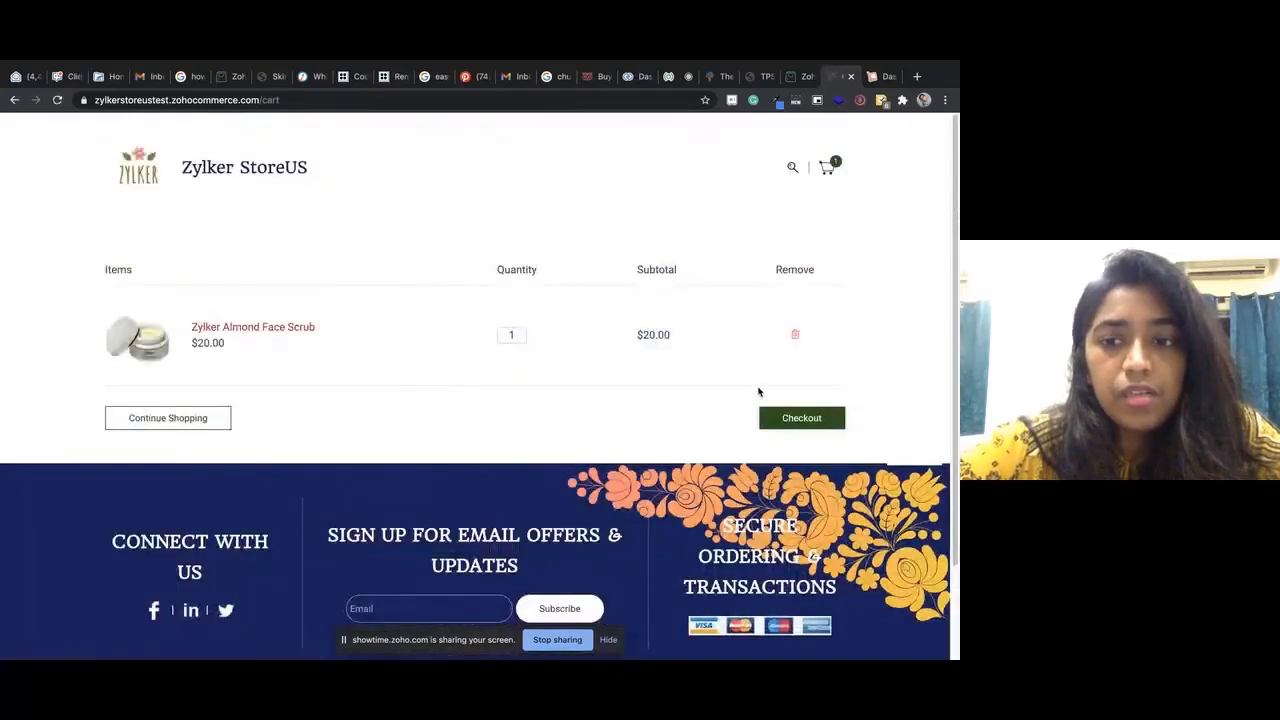
left_click(789, 420)
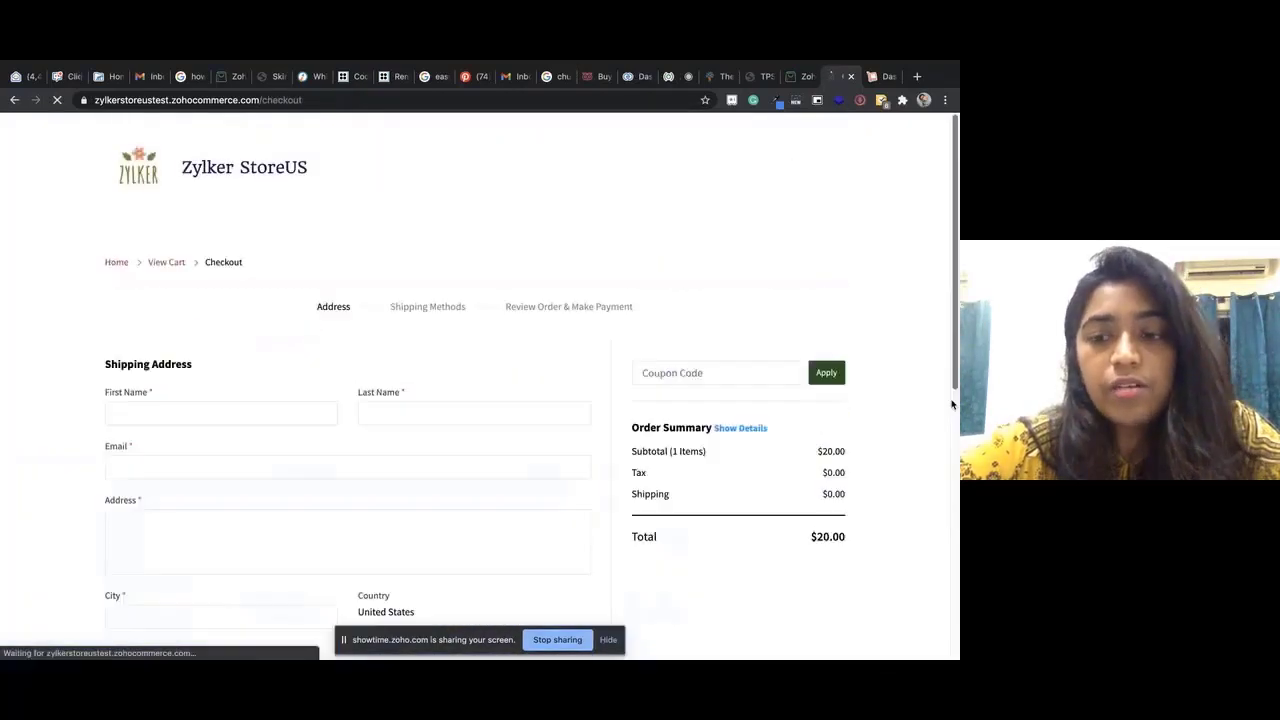
left_click_drag(956, 312, 956, 352)
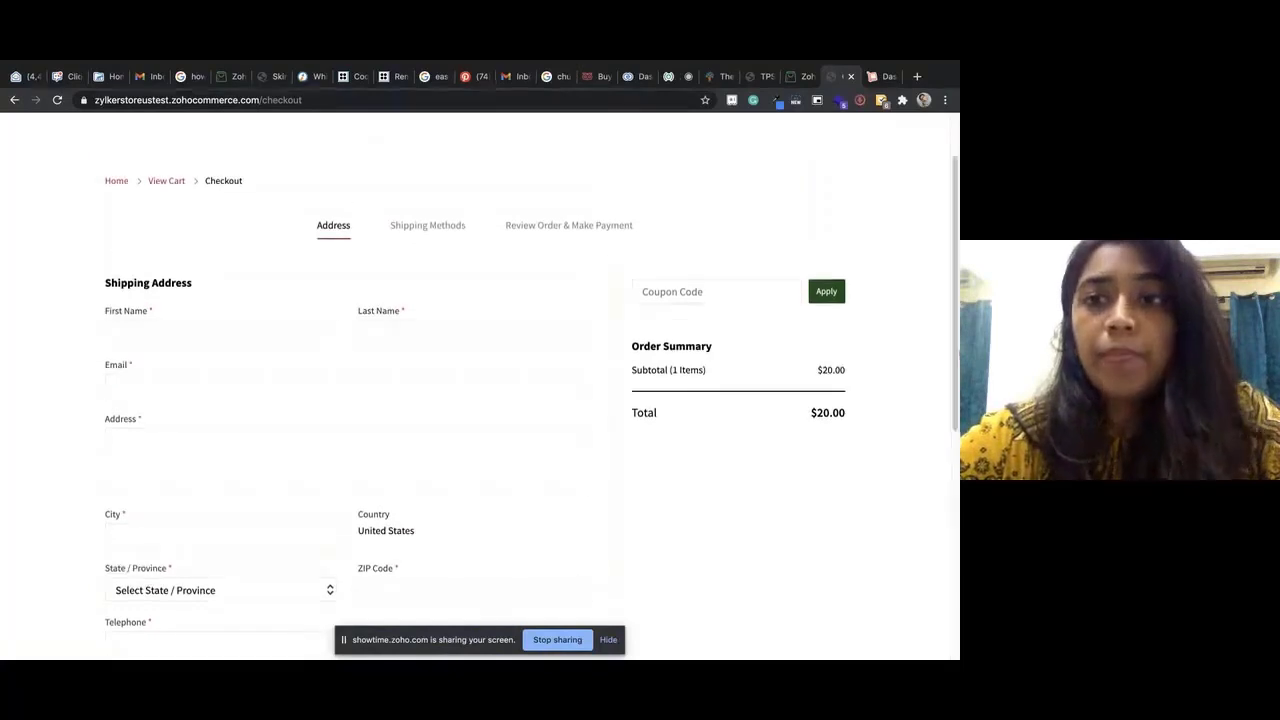
- Open the payment gateway settings in the store's admin and review all the supported gateways
left_click(791, 77)
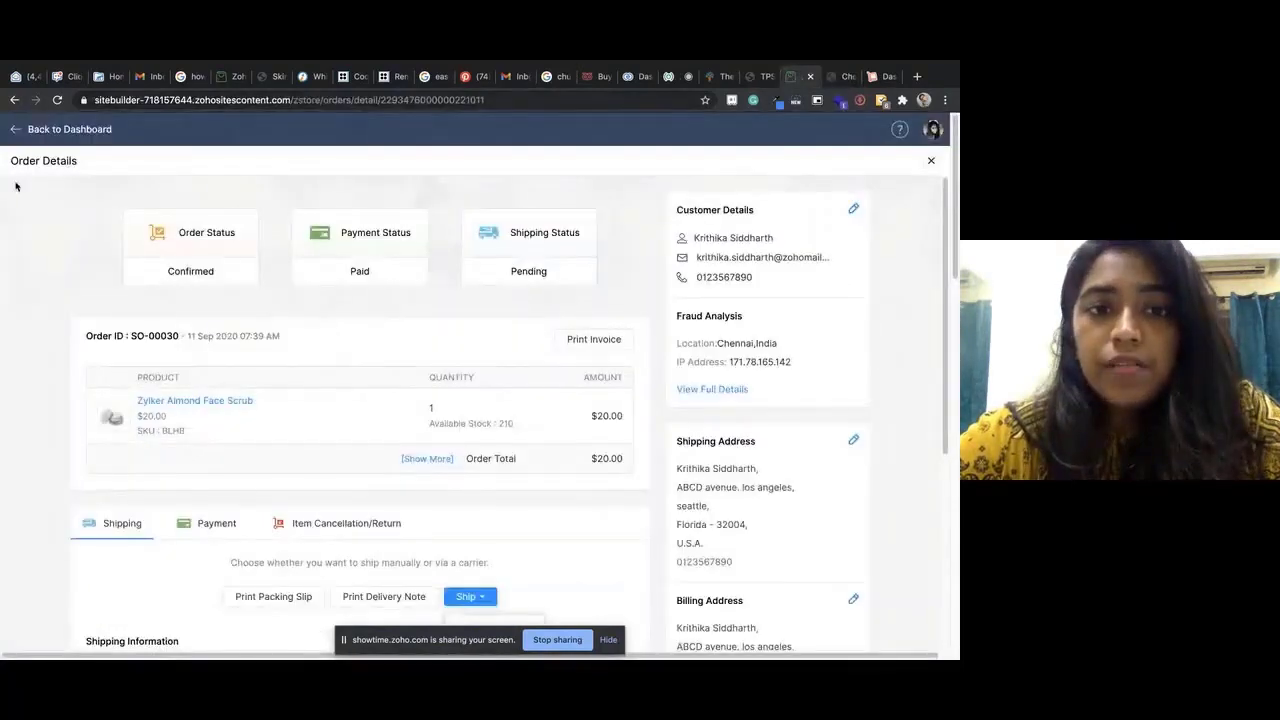
left_click(18, 130)
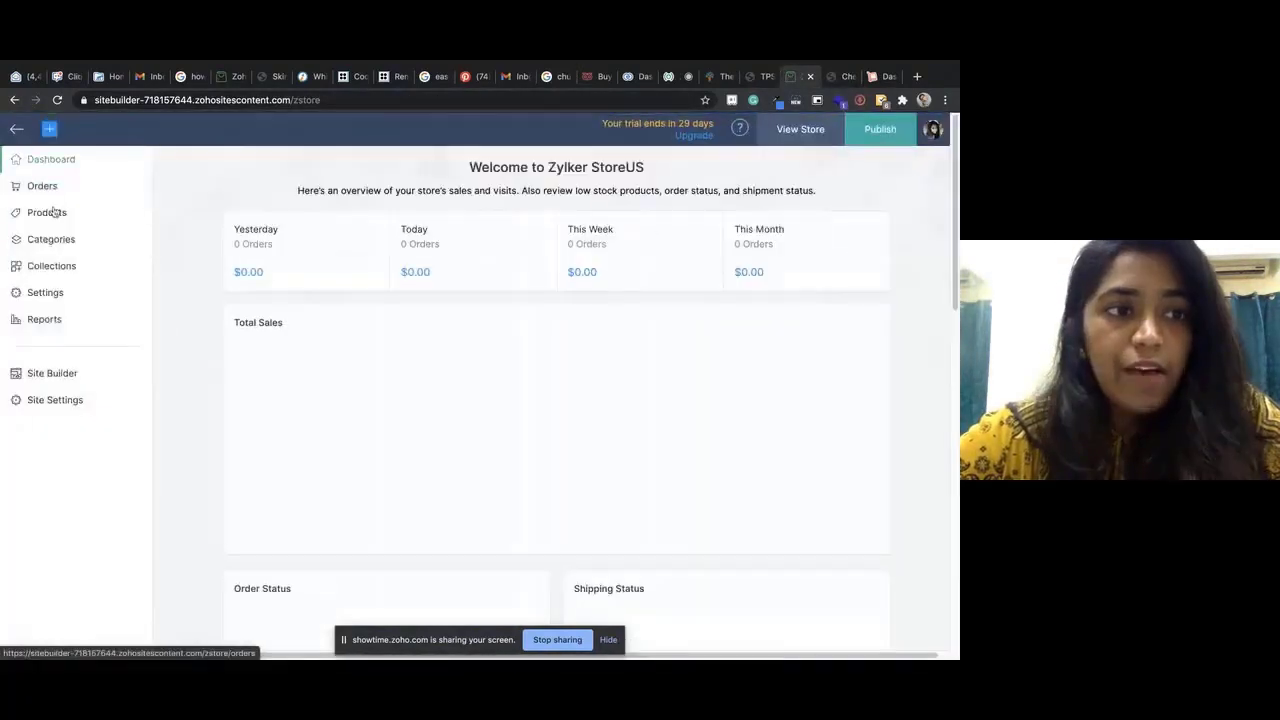
left_click(50, 292)
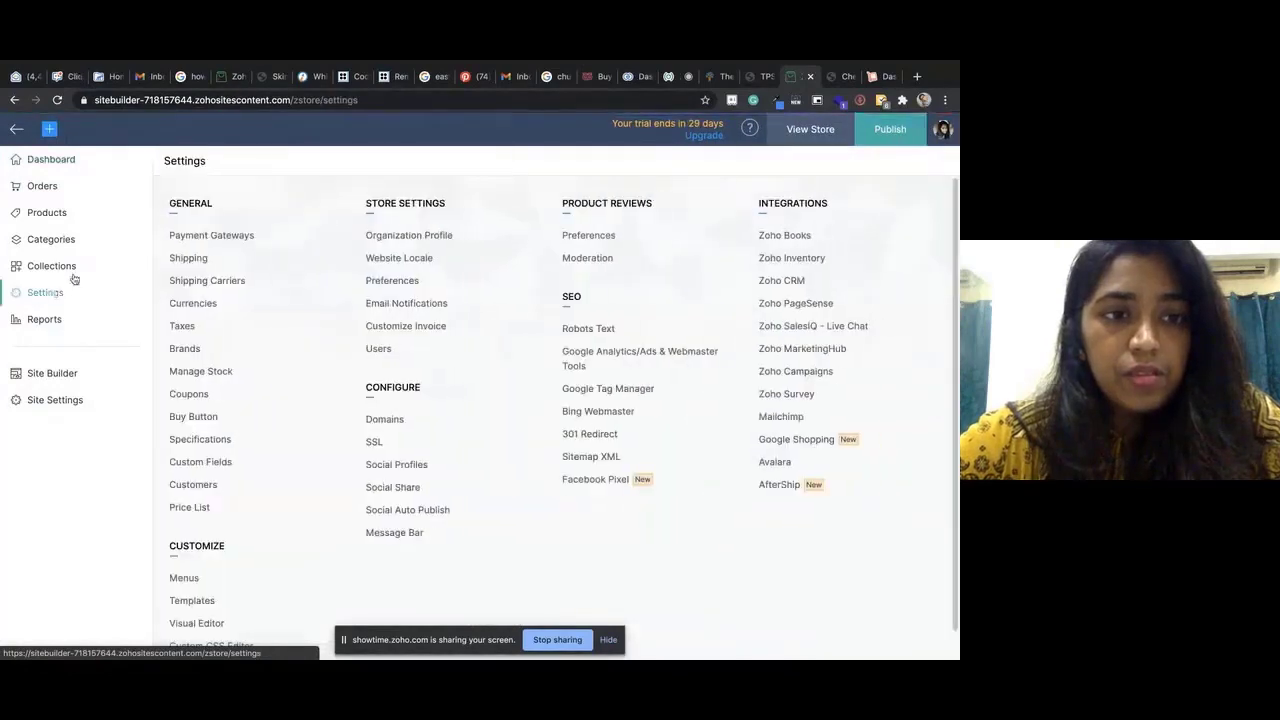
left_click(224, 236)
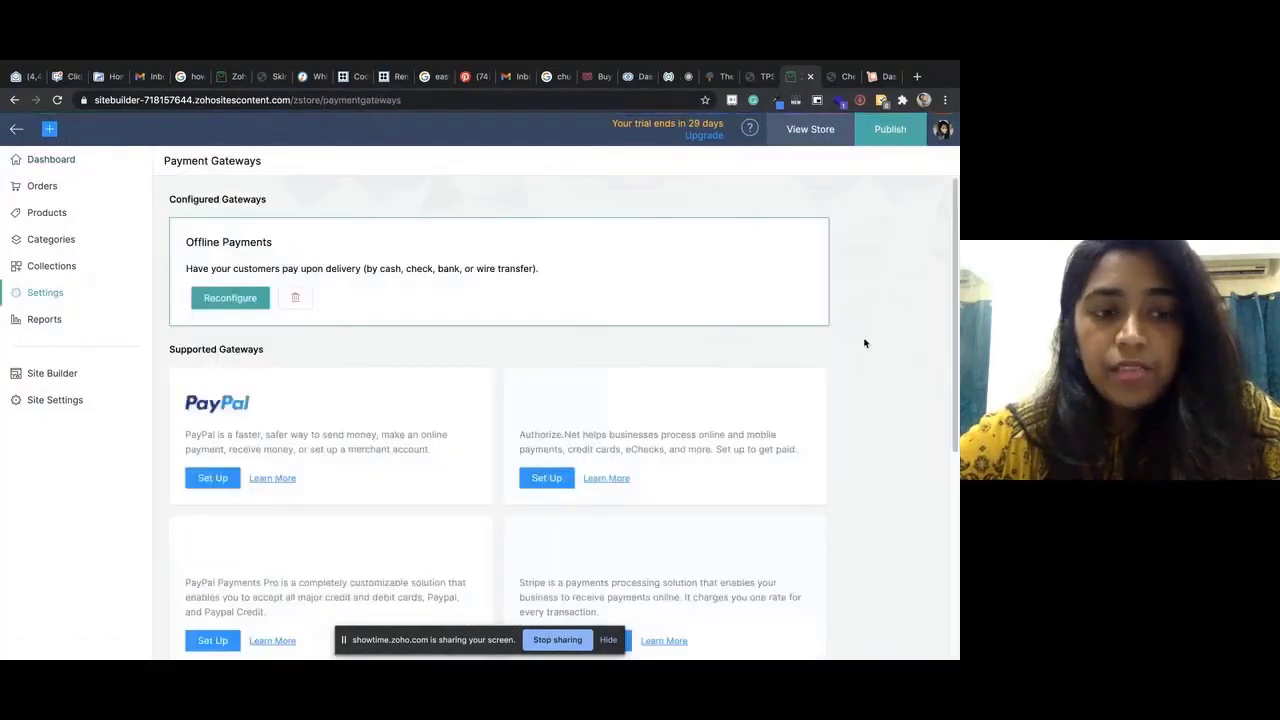
scroll(955, 278, "down", 2)
scroll(955, 278, "down", 3)
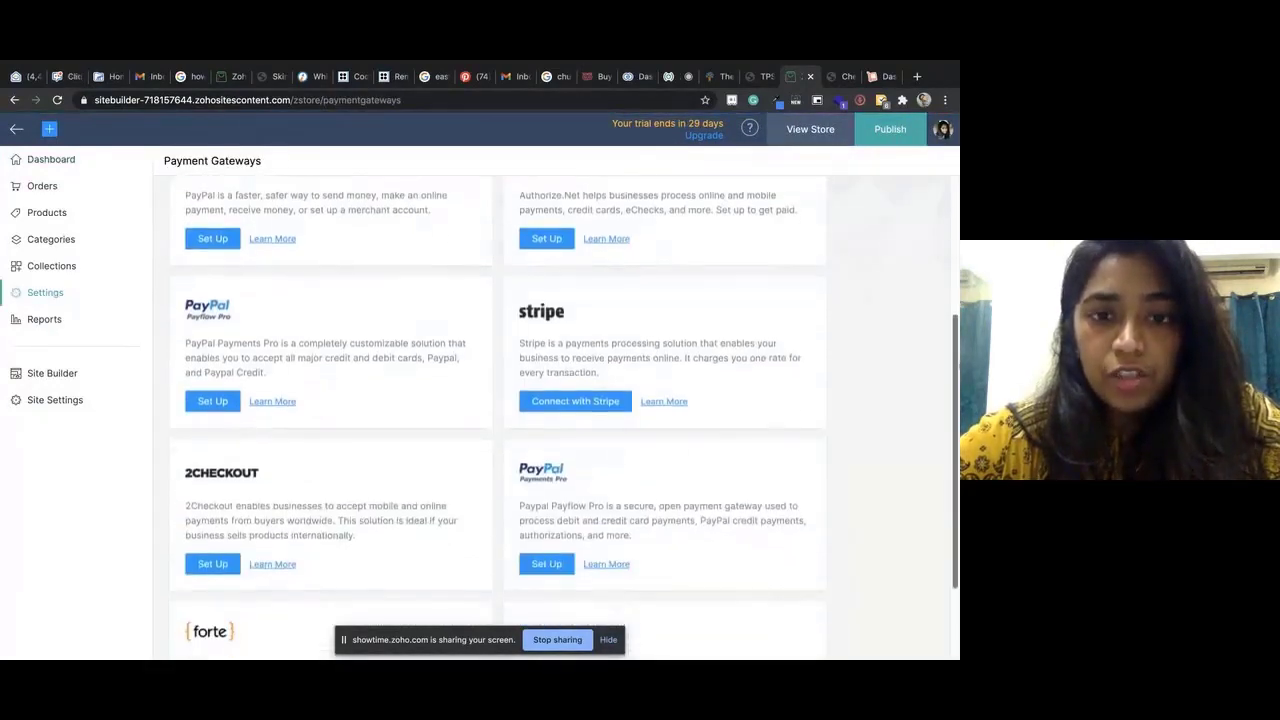
scroll(564, 418, "down", 1)
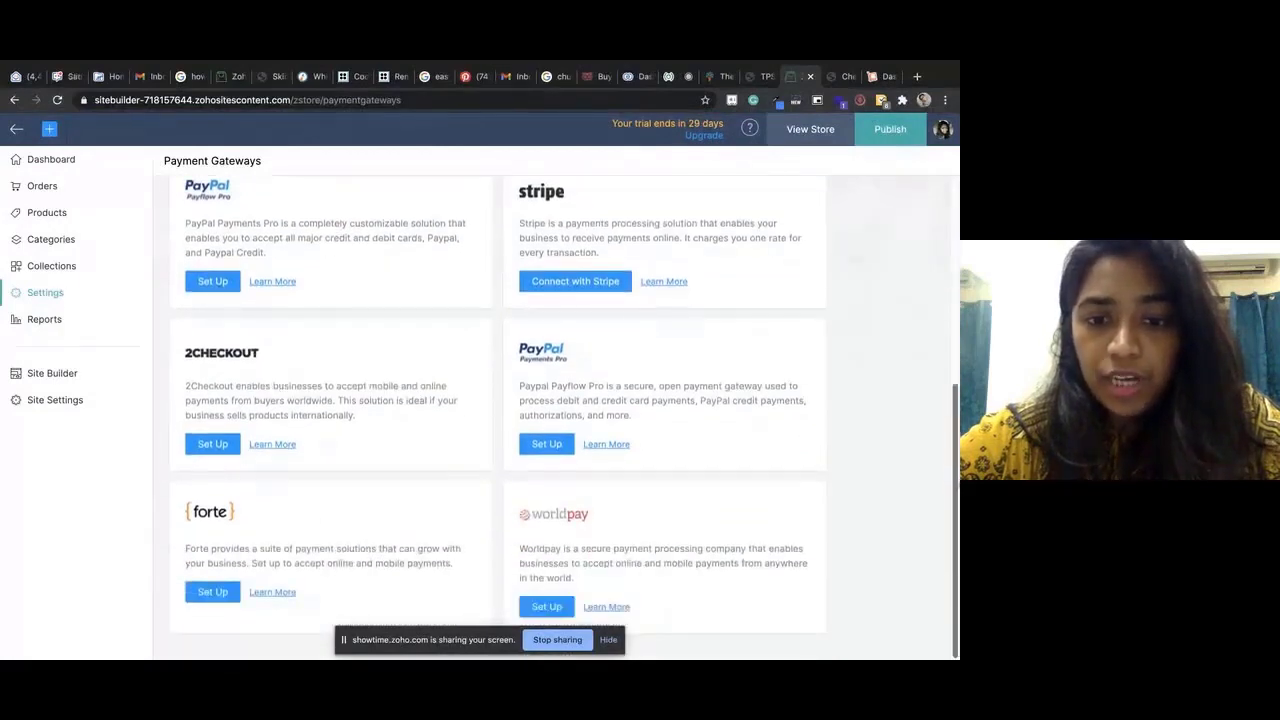
scroll(952, 435, "up", 3)
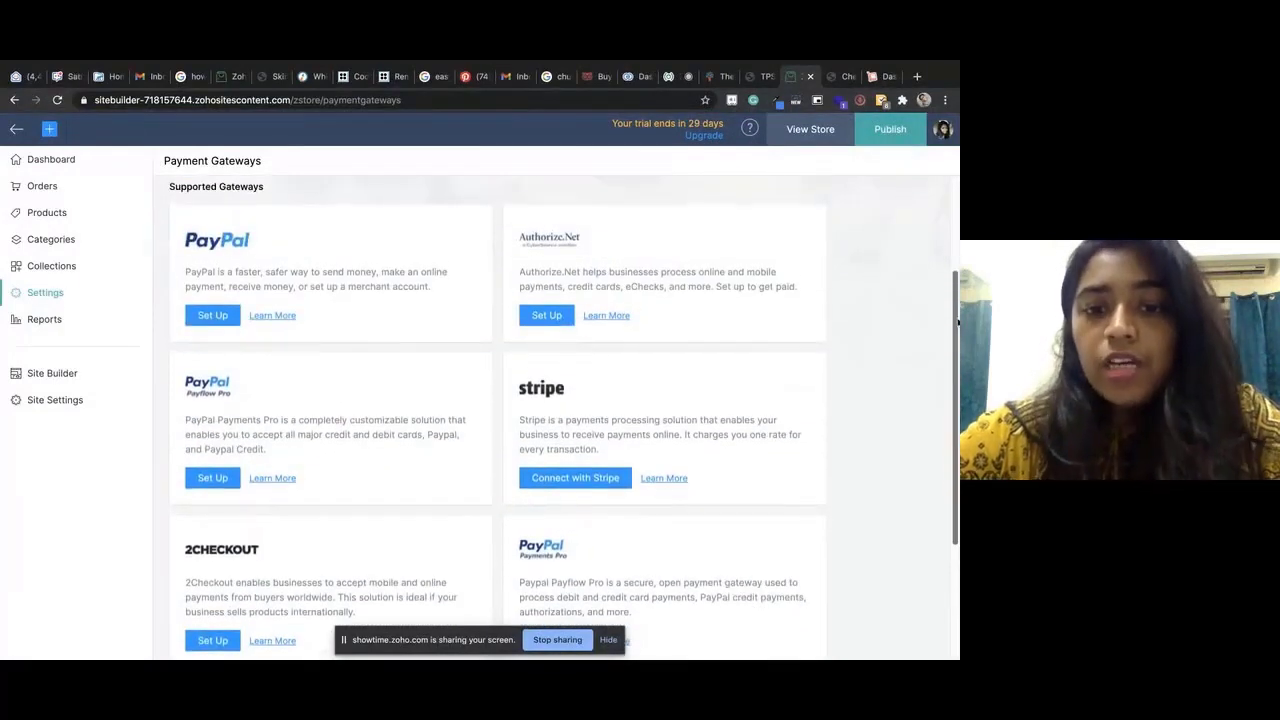
scroll(555, 410, "down", 3)
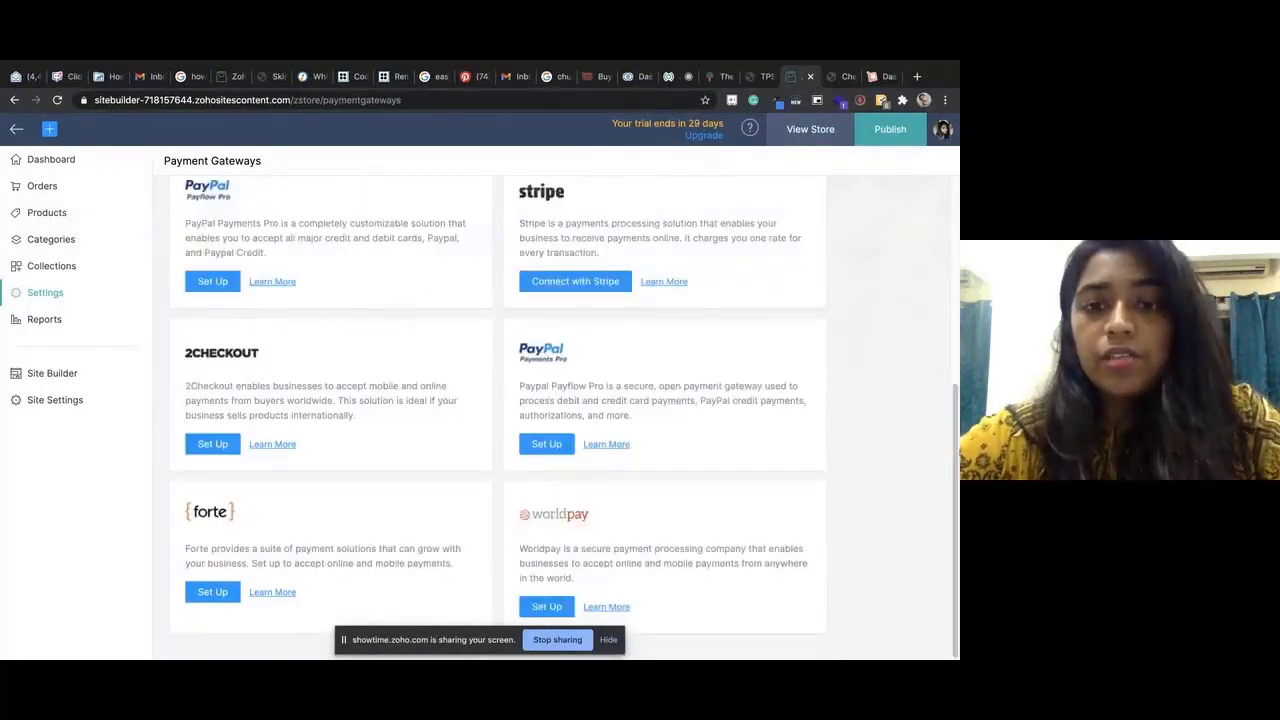
- Start connecting Stripe as a payment gateway and look over its account activation form
left_click(588, 284)
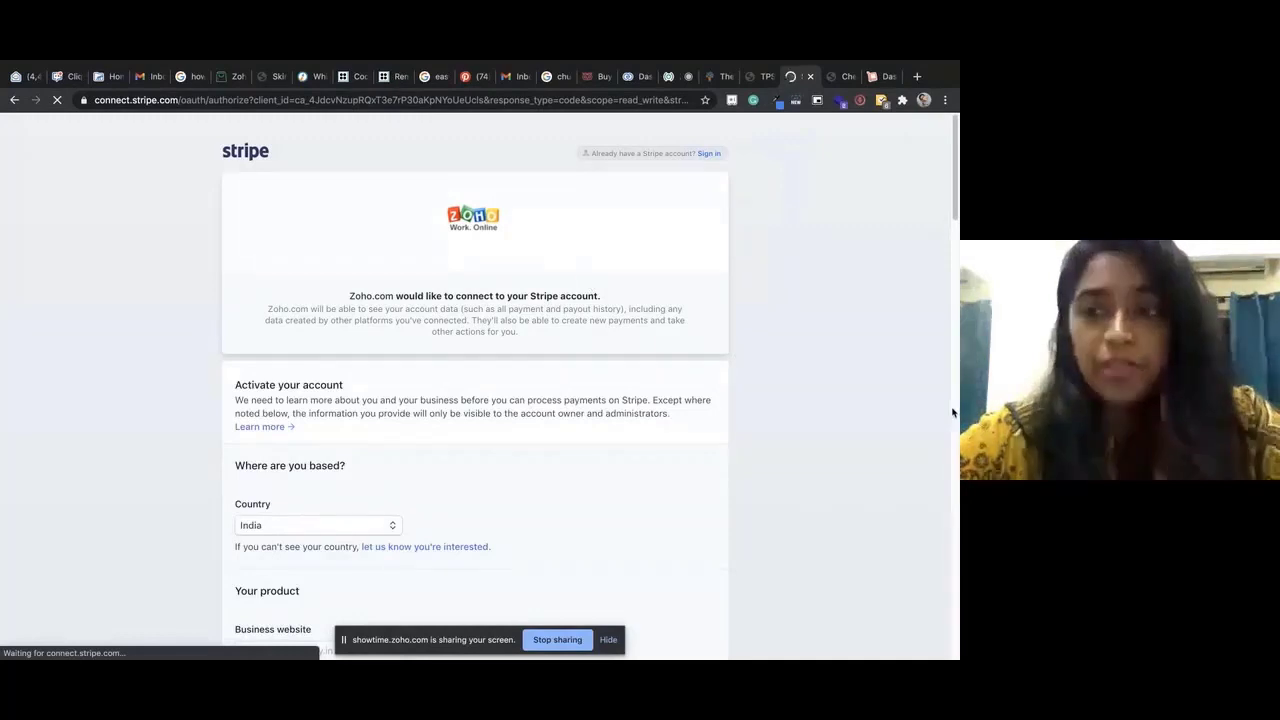
scroll(952, 412, "down", 10)
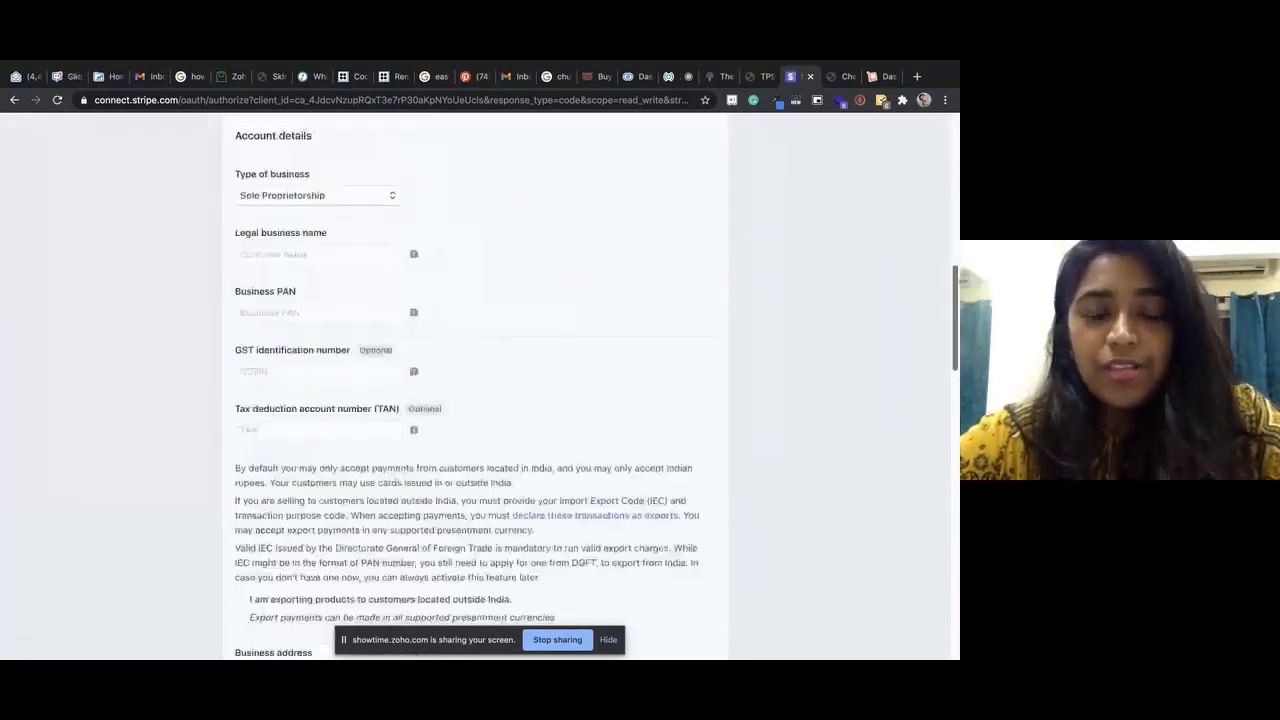
scroll(952, 400, "up", 15)
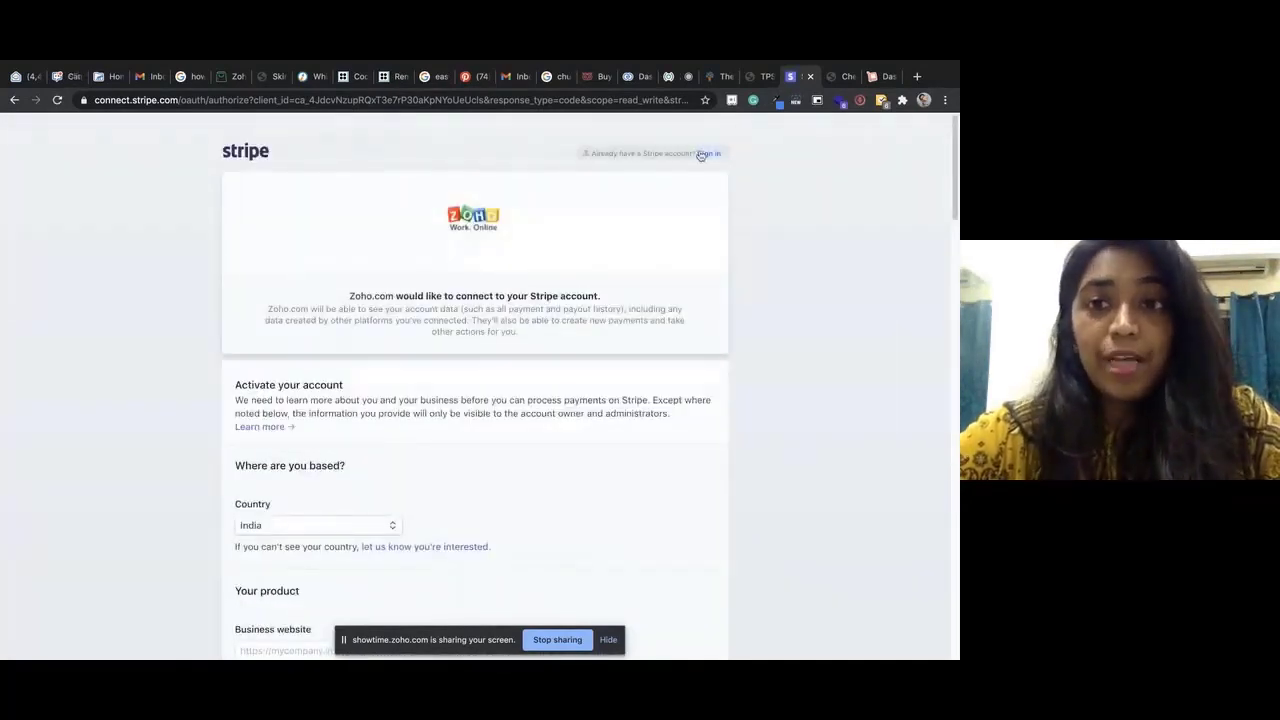
- Read the session chat, highlight the question about paying with card and ACH on checkout, and toggle the screen share
left_click(674, 84)
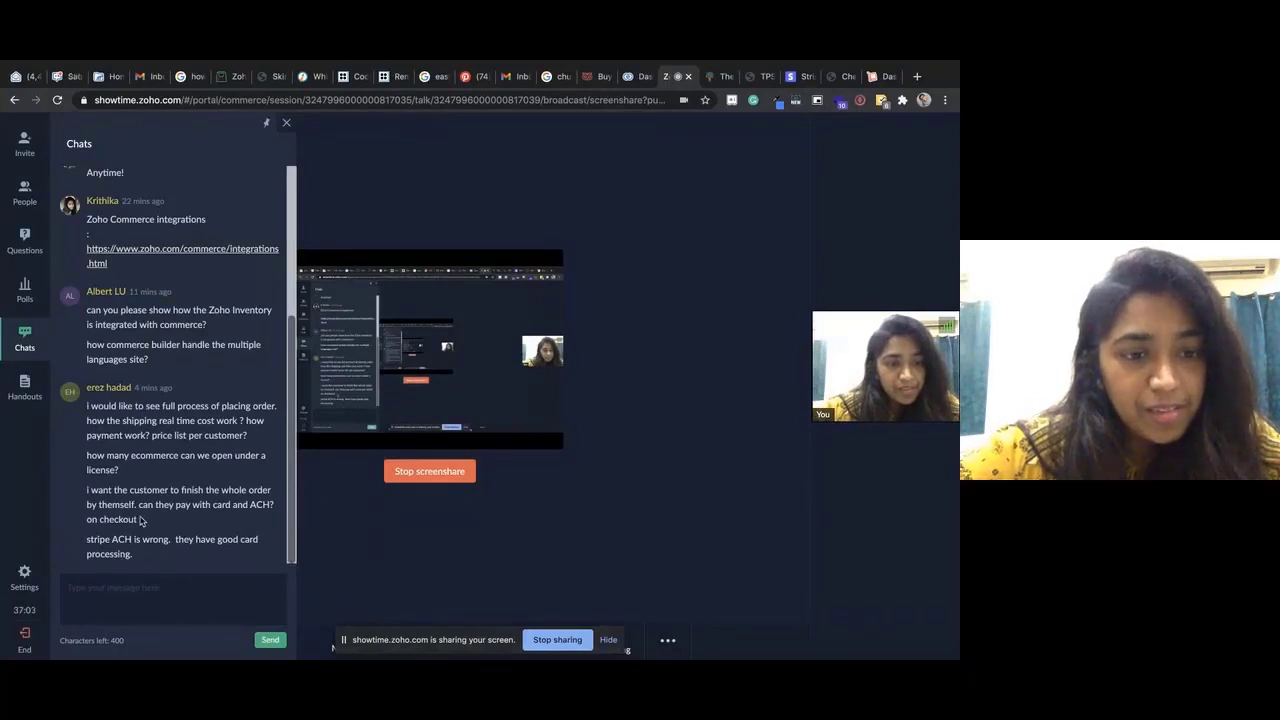
left_click_drag(139, 505, 181, 528)
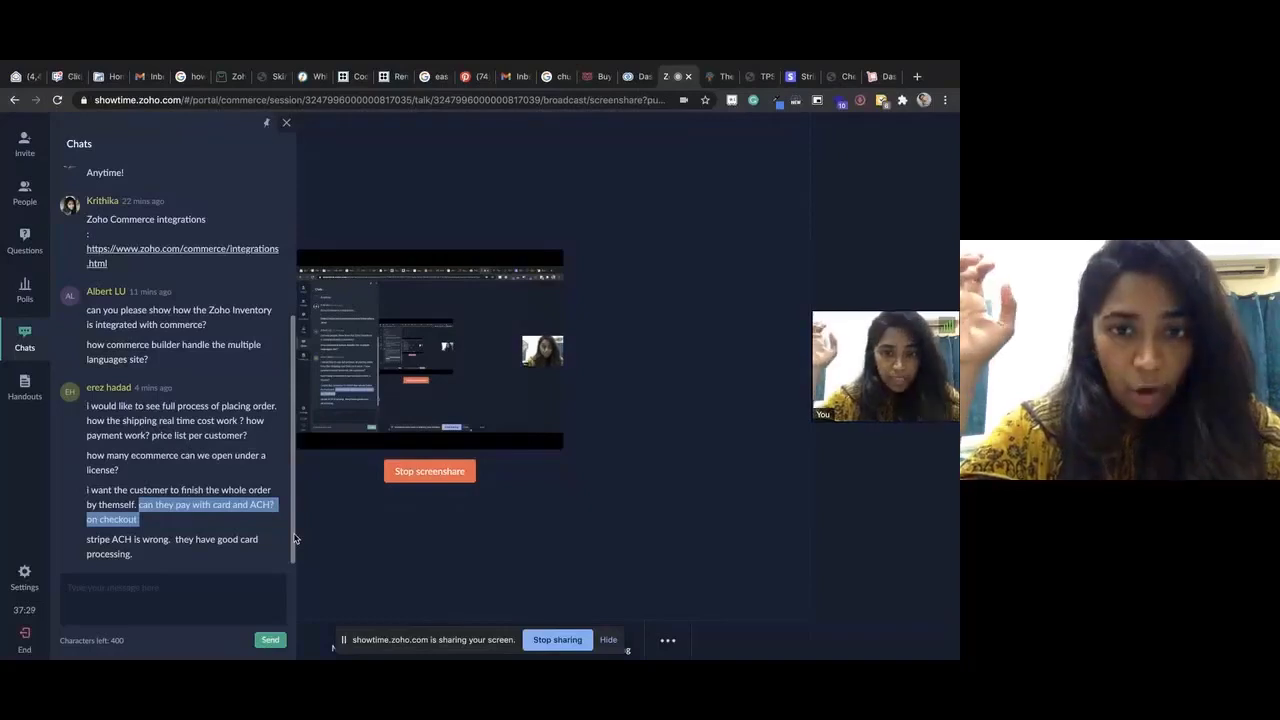
left_click(433, 473)
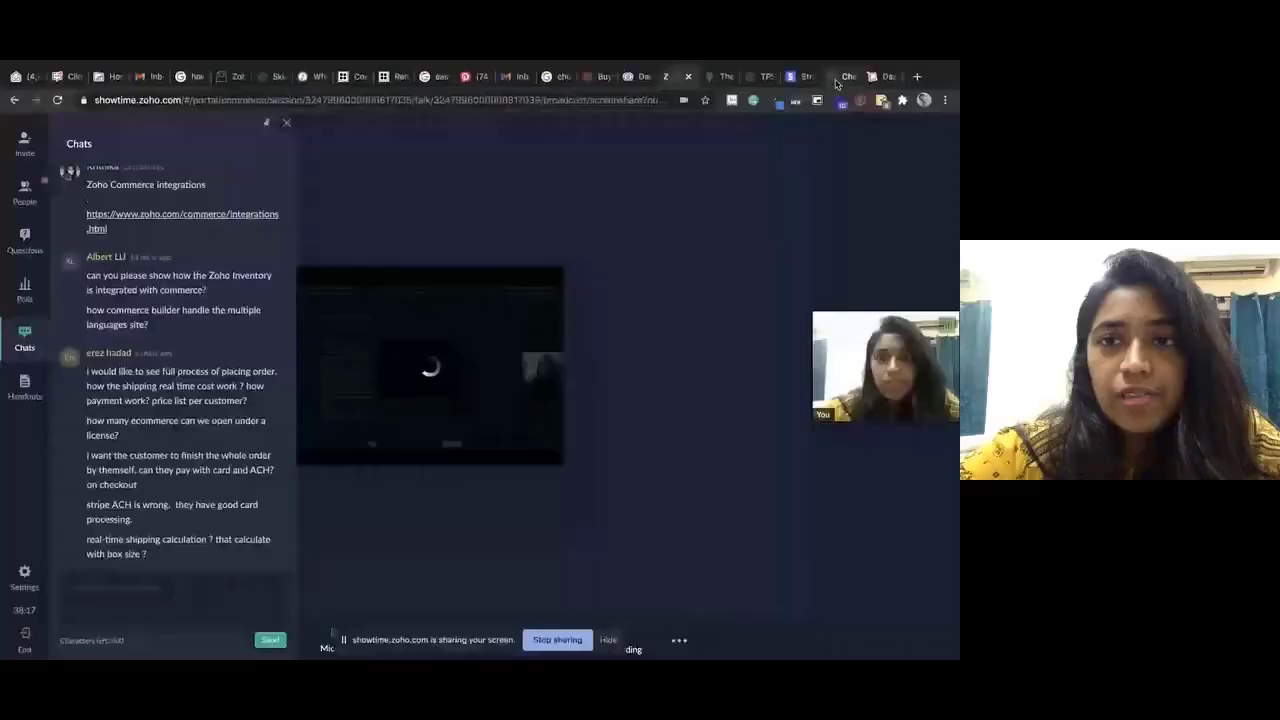
- Leave the Stripe connection page and open Zylker Almond Face Scrub for editing from the store's products
left_click(836, 80)
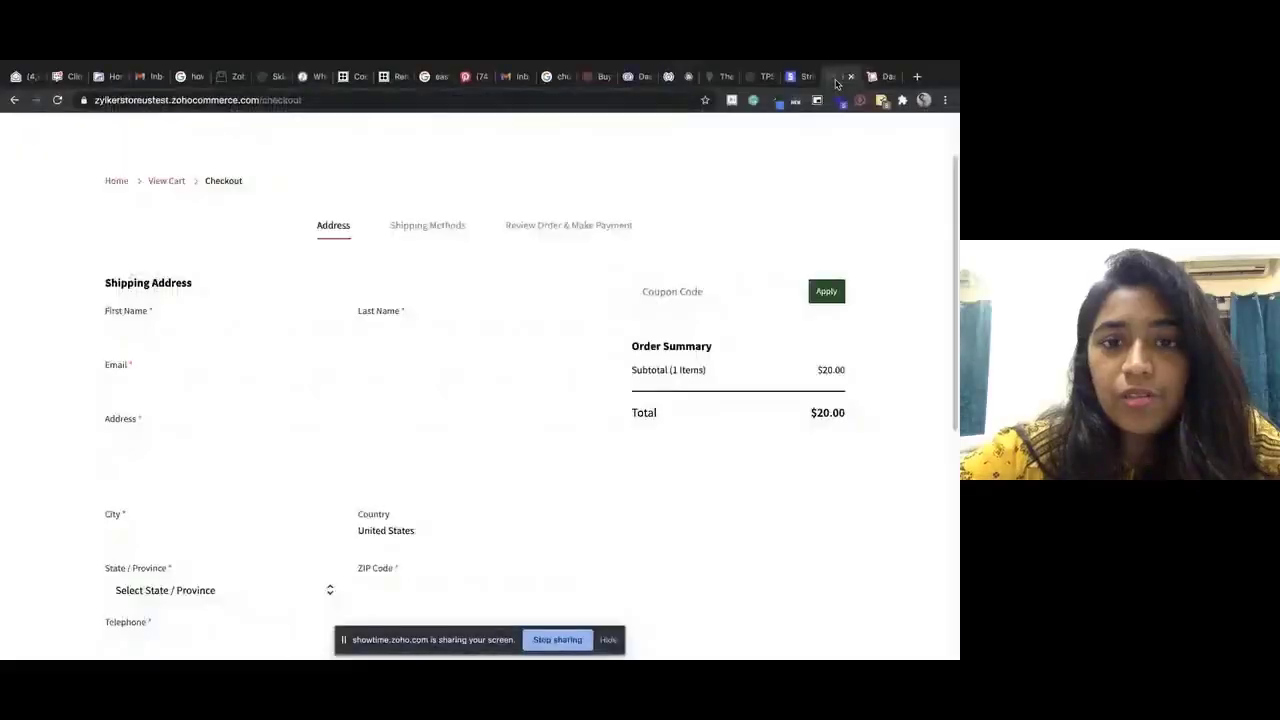
left_click(798, 78)
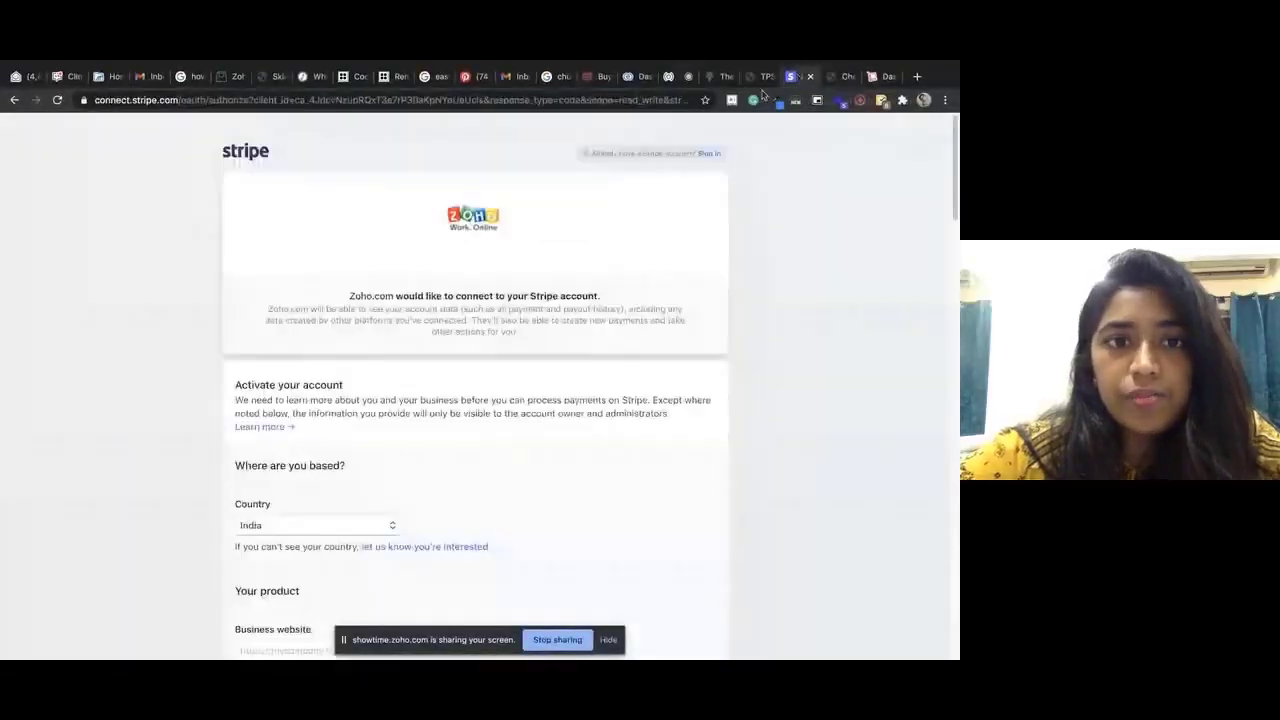
left_click(15, 101)
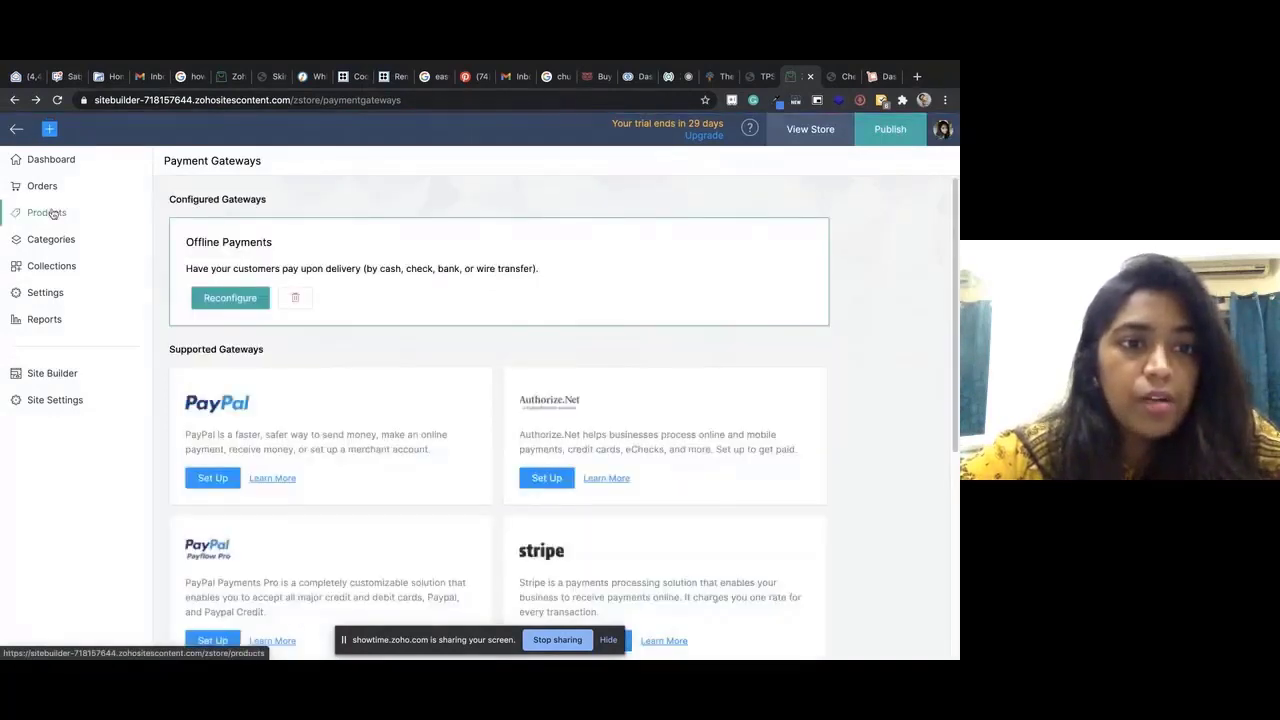
left_click(53, 213)
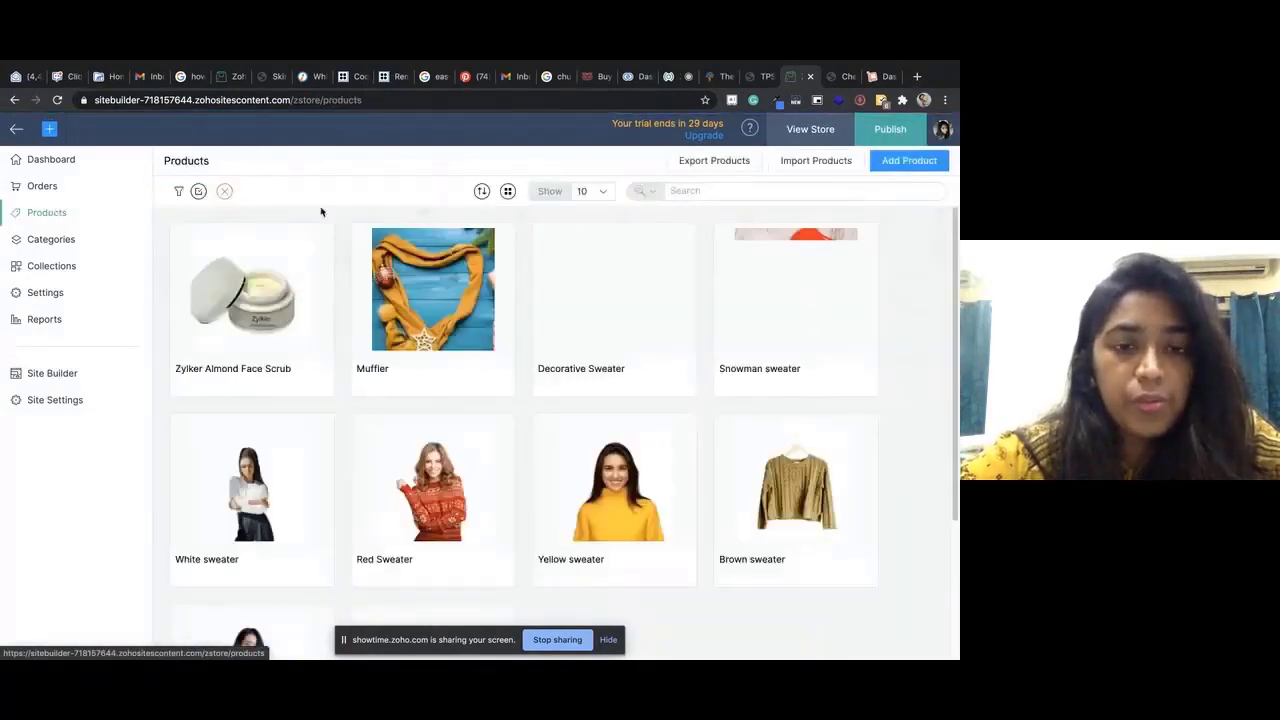
left_click(179, 344)
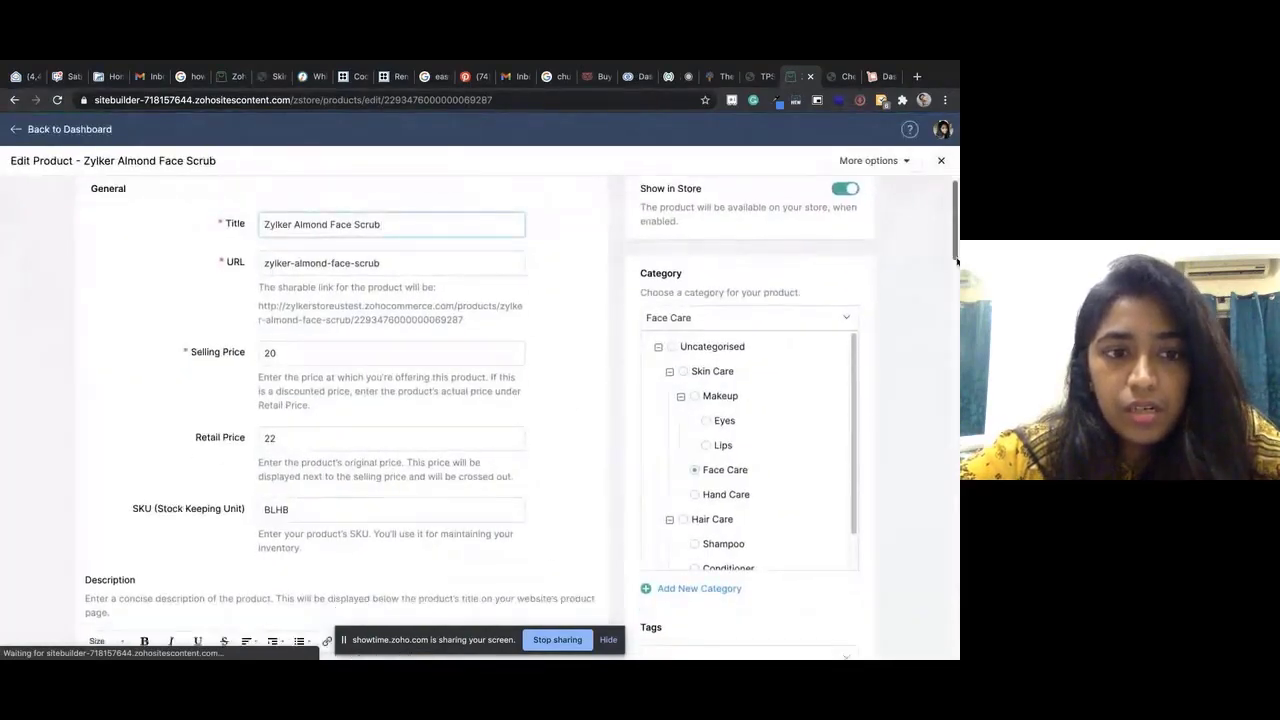
- Find the Attributes section of Zylker Almond Face Scrub and start adding a new attribute
scroll(480, 400, "down", 10)
scroll(480, 400, "down", 15)
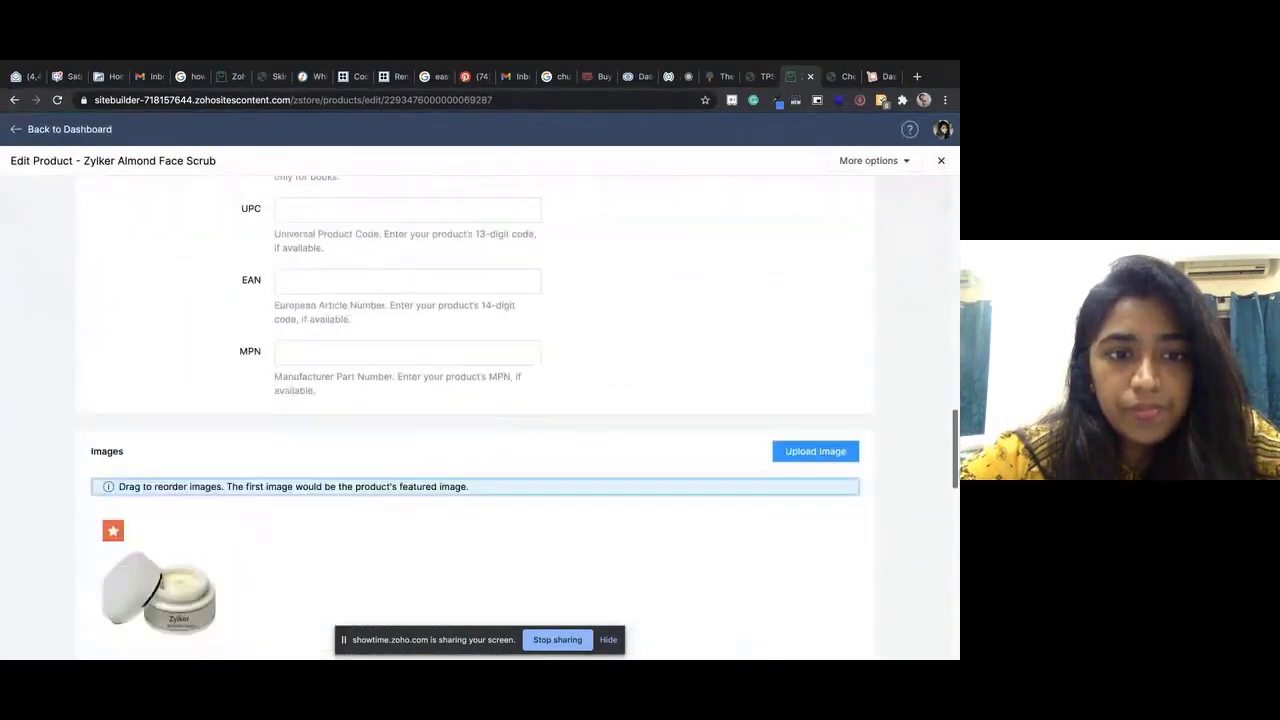
scroll(480, 400, "down", 12)
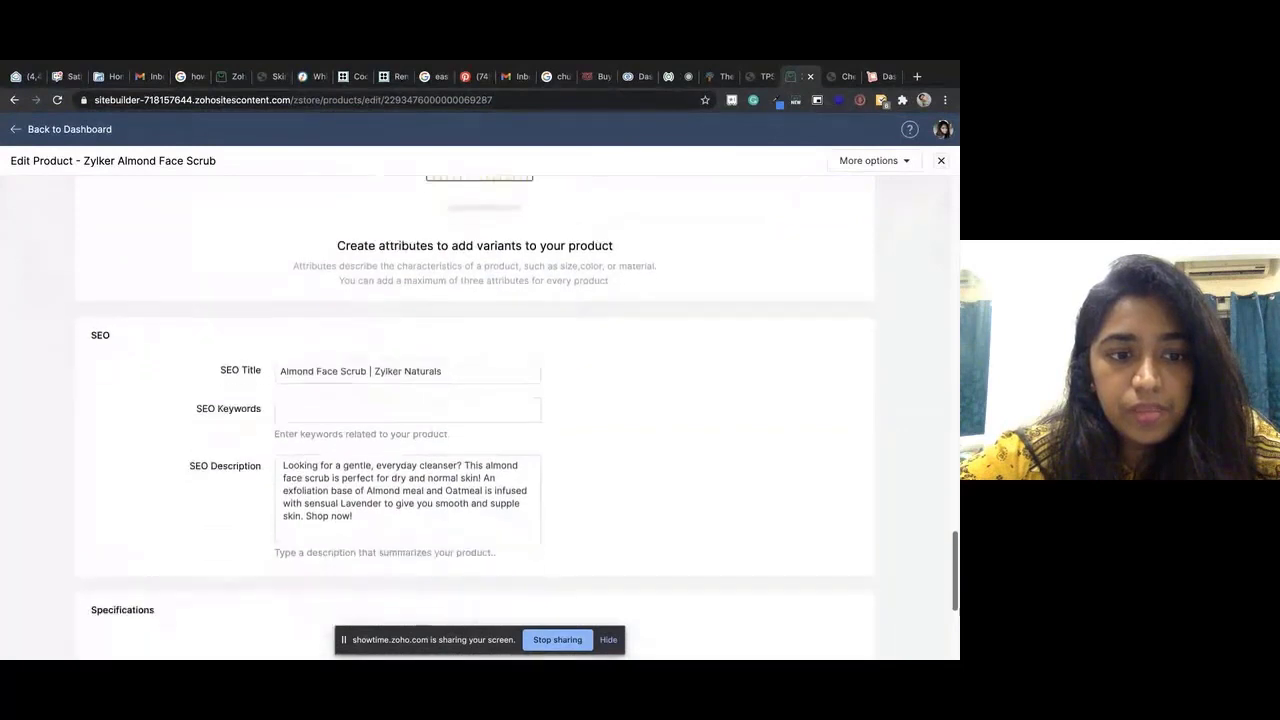
scroll(940, 385, "up", 15)
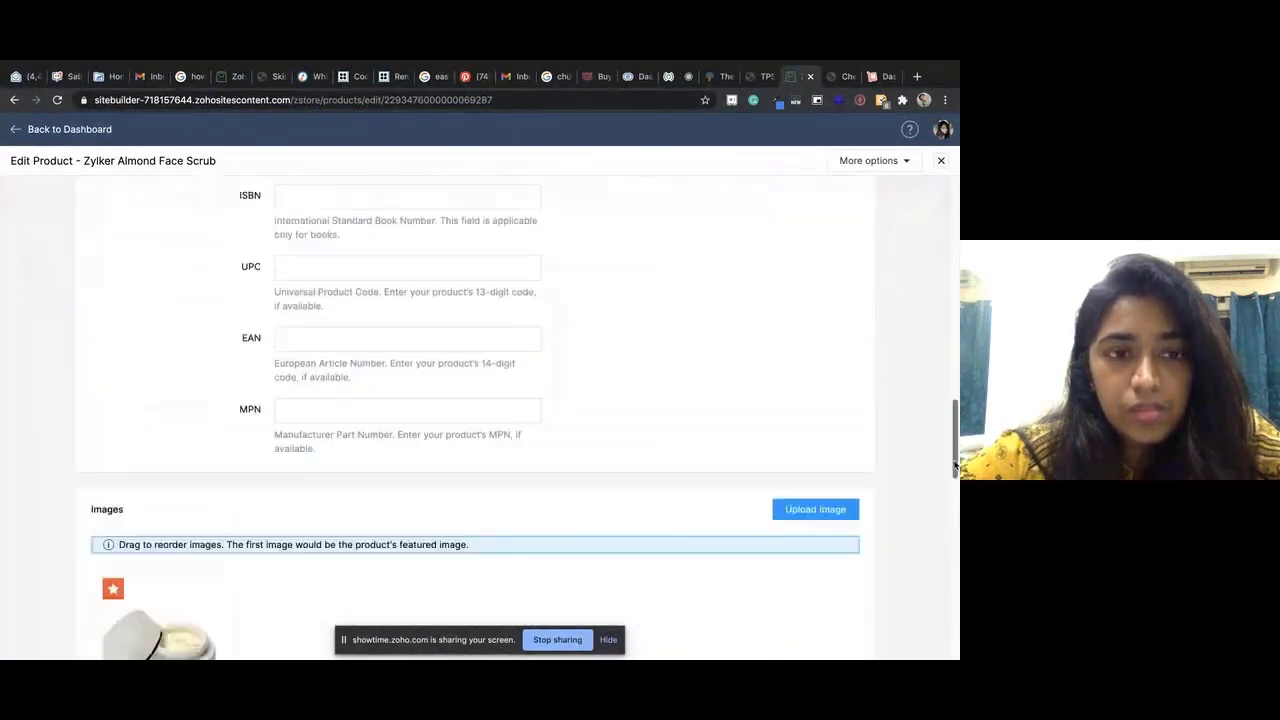
scroll(940, 385, "down", 10)
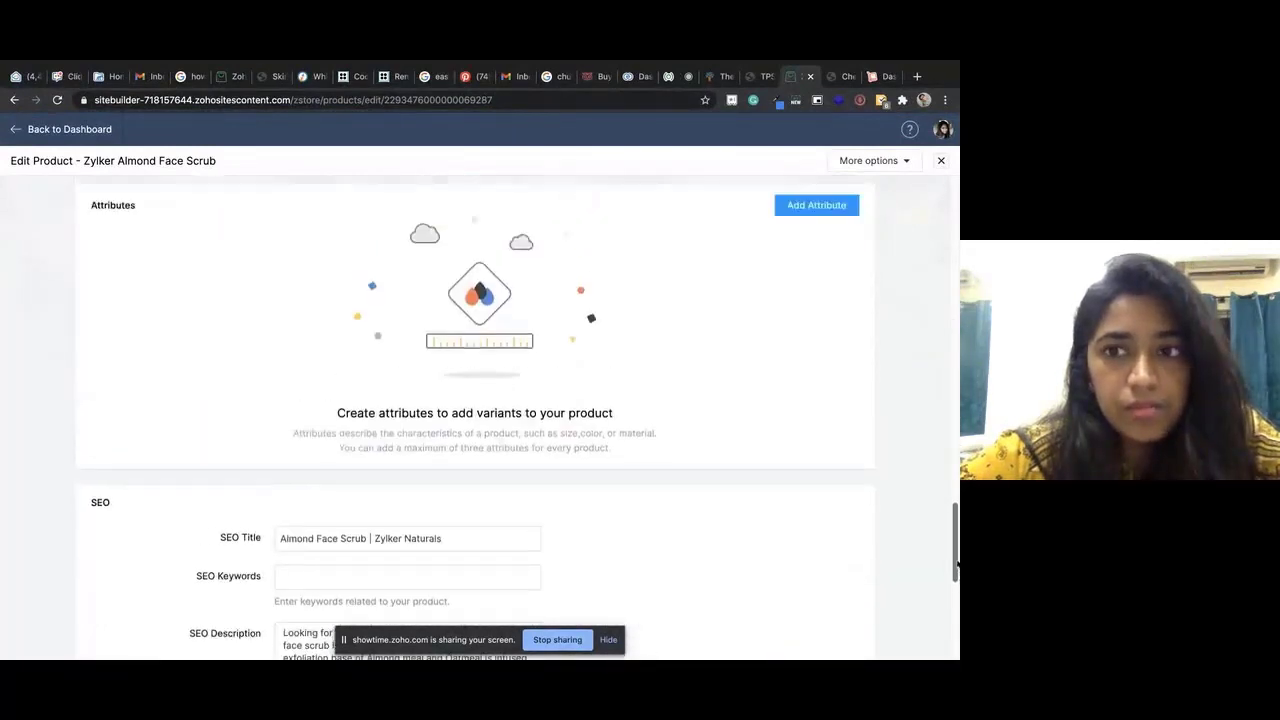
left_click(848, 251)
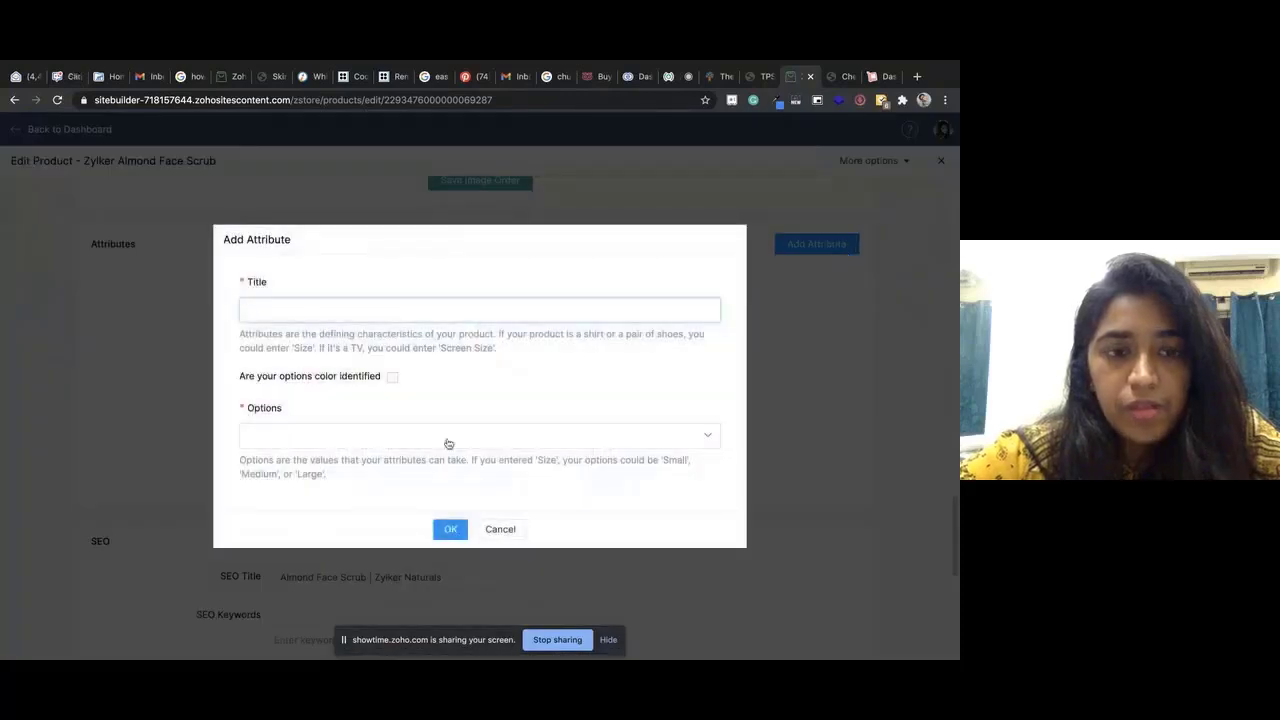
left_click(407, 310)
left_click(489, 404)
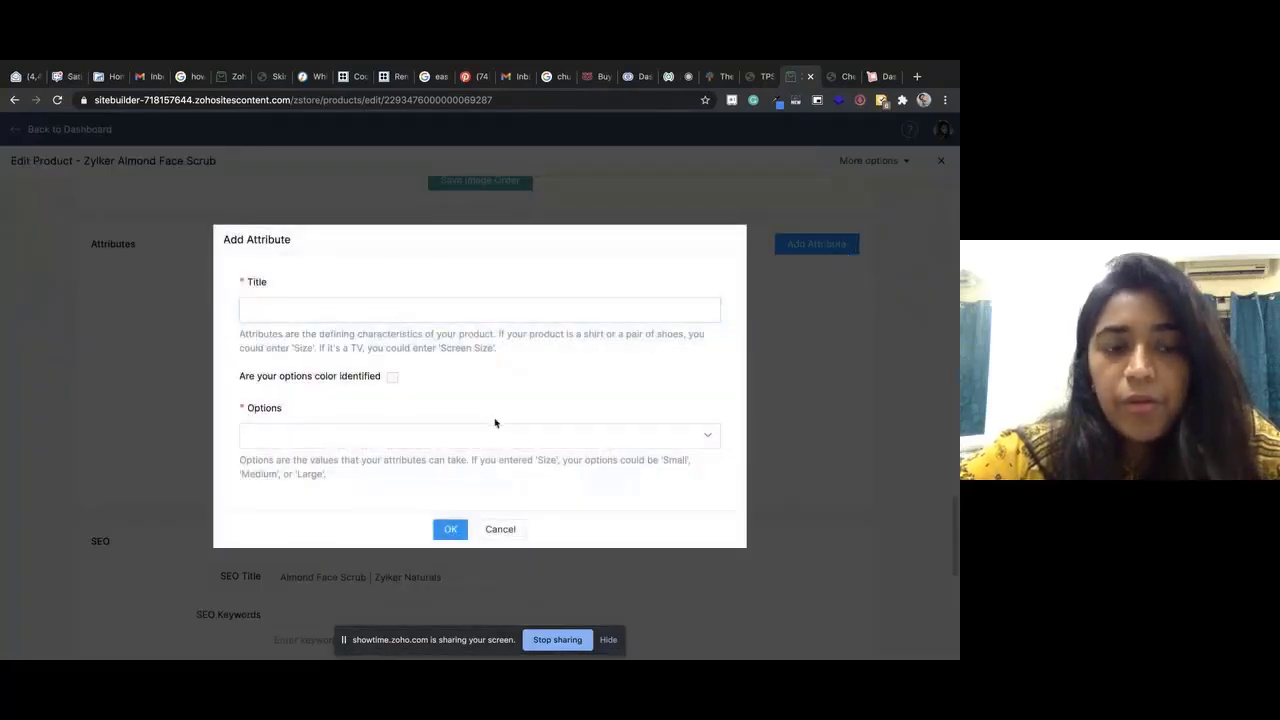
left_click(451, 528)
left_click(413, 311)
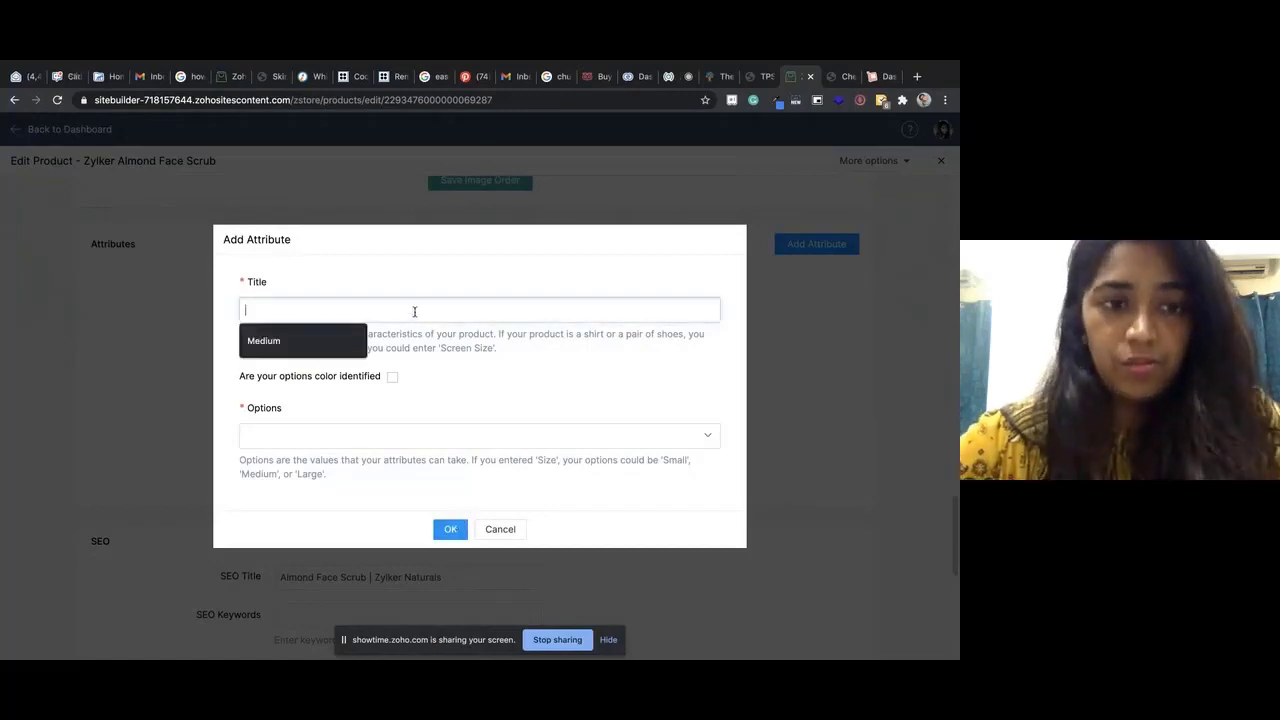
left_click(350, 341)
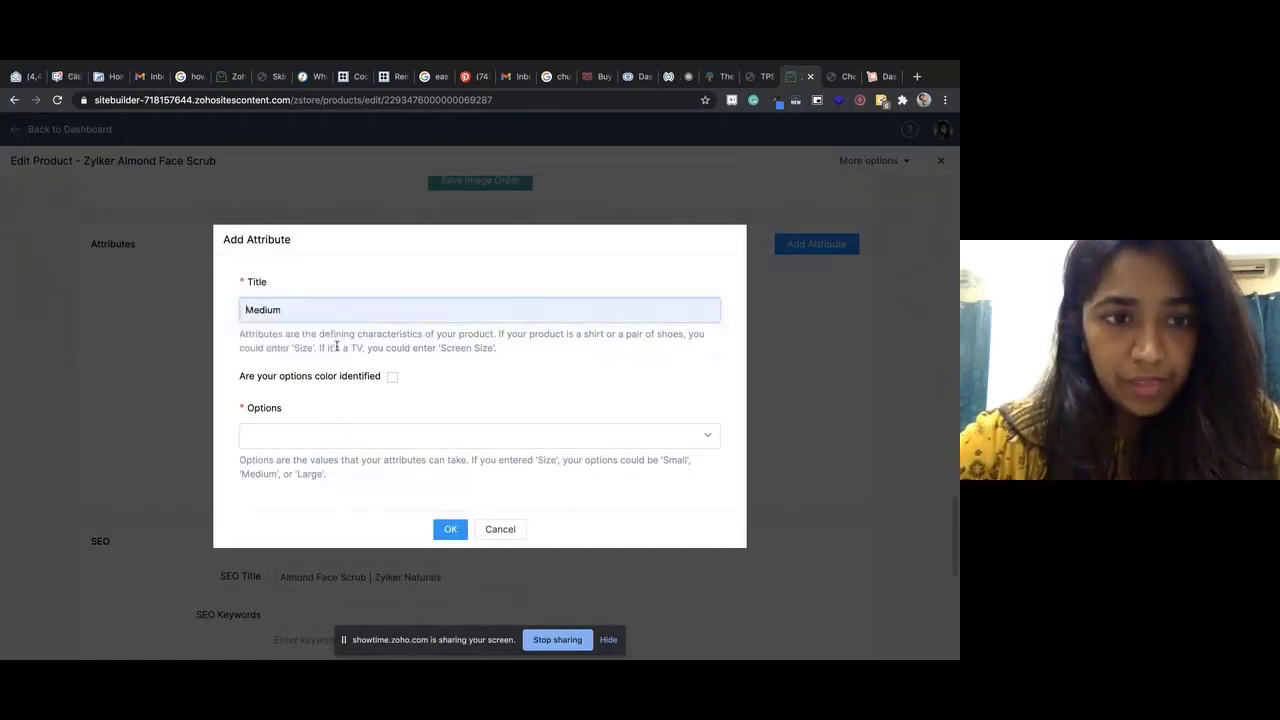
double_click(323, 309)
type("Weig")
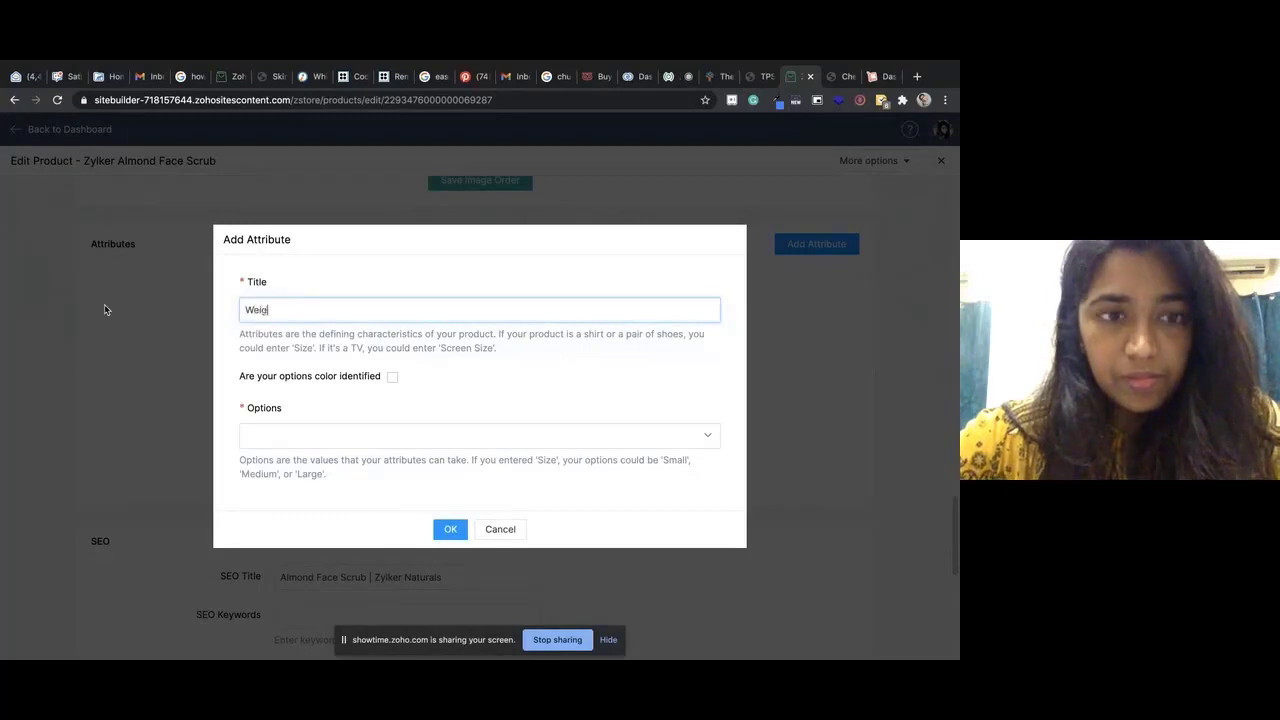
type("ht")
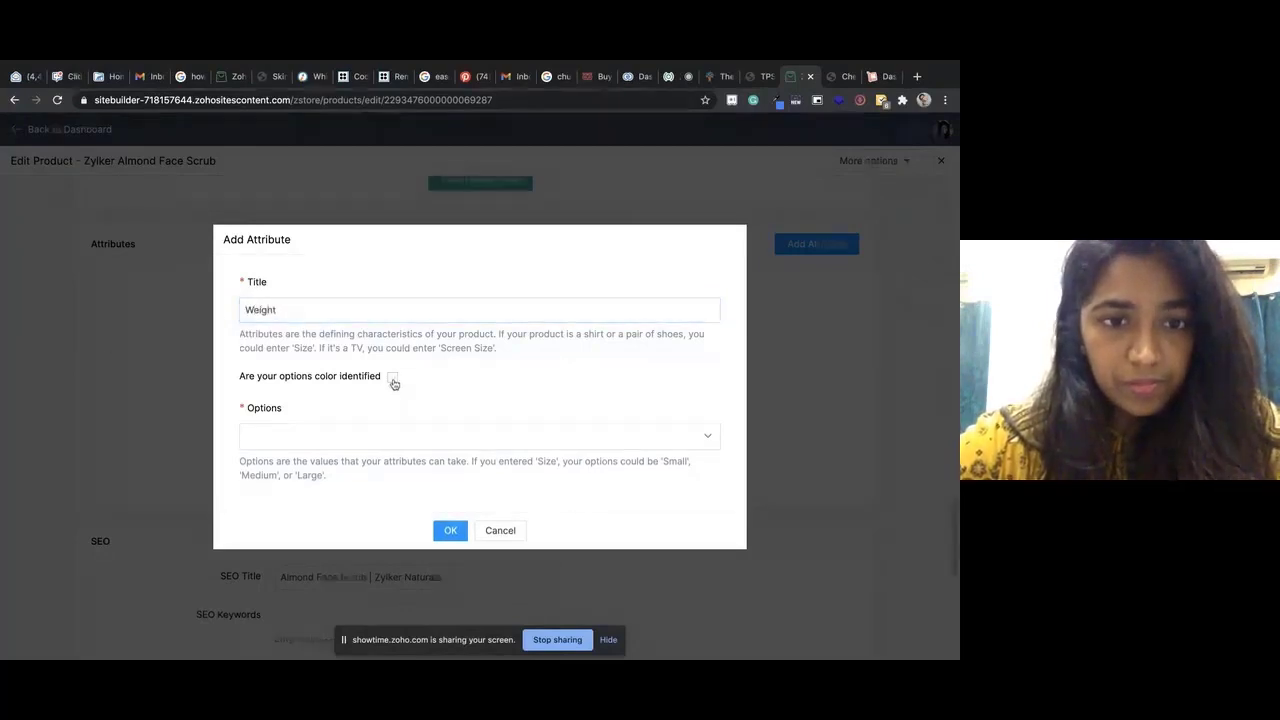
left_click(709, 435)
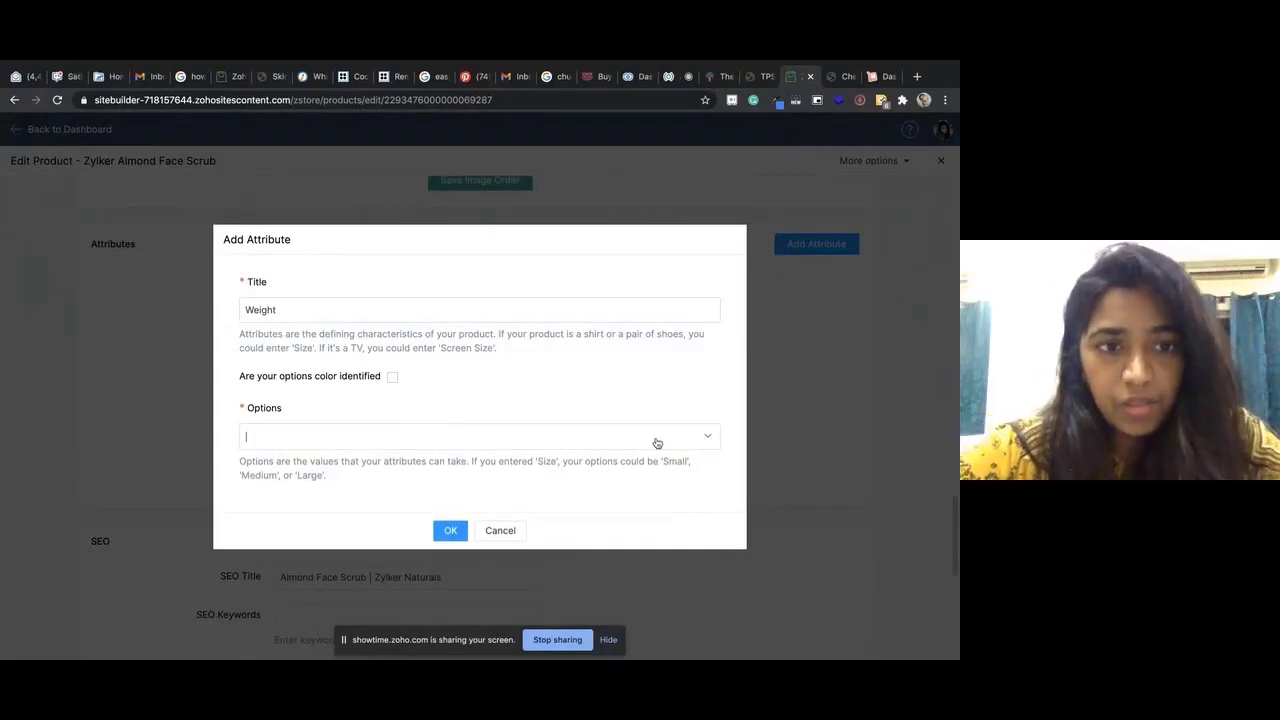
left_click_drag(291, 311, 118, 298)
key("BackSpace")
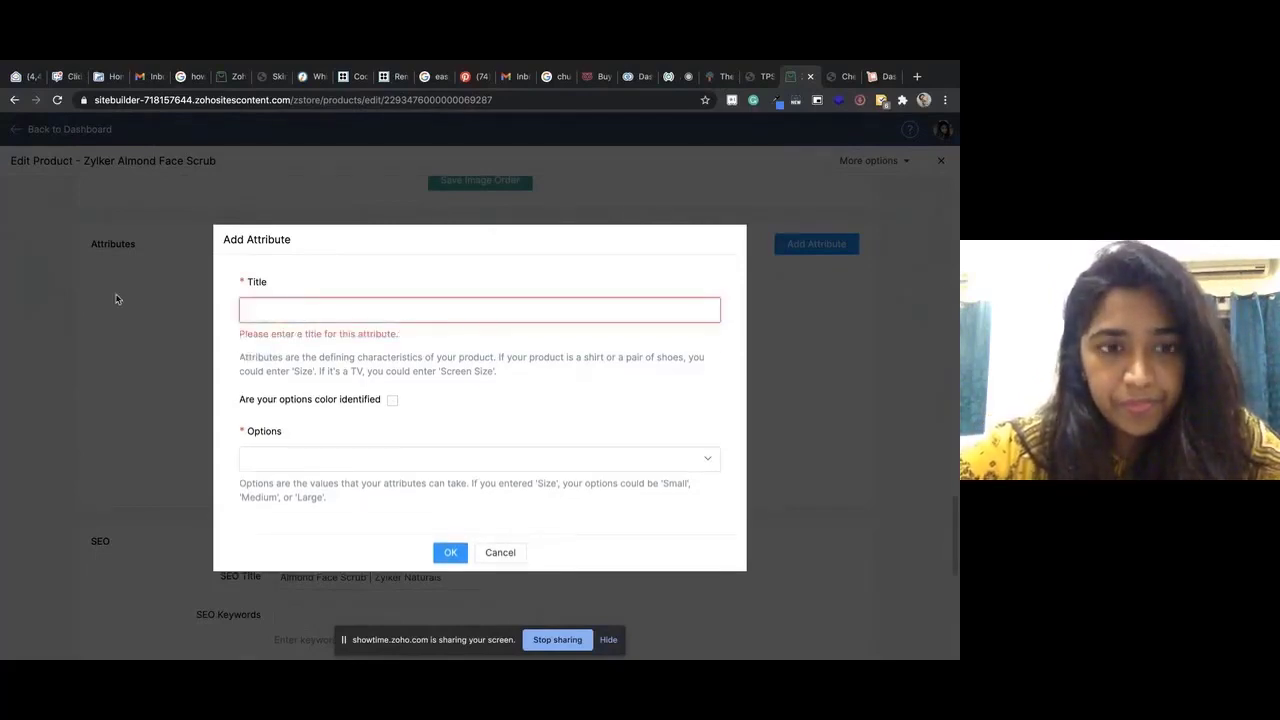
- Title the new attribute Medium, create the option Large for it and confirm the attribute
type("Medium")
left_click(296, 343)
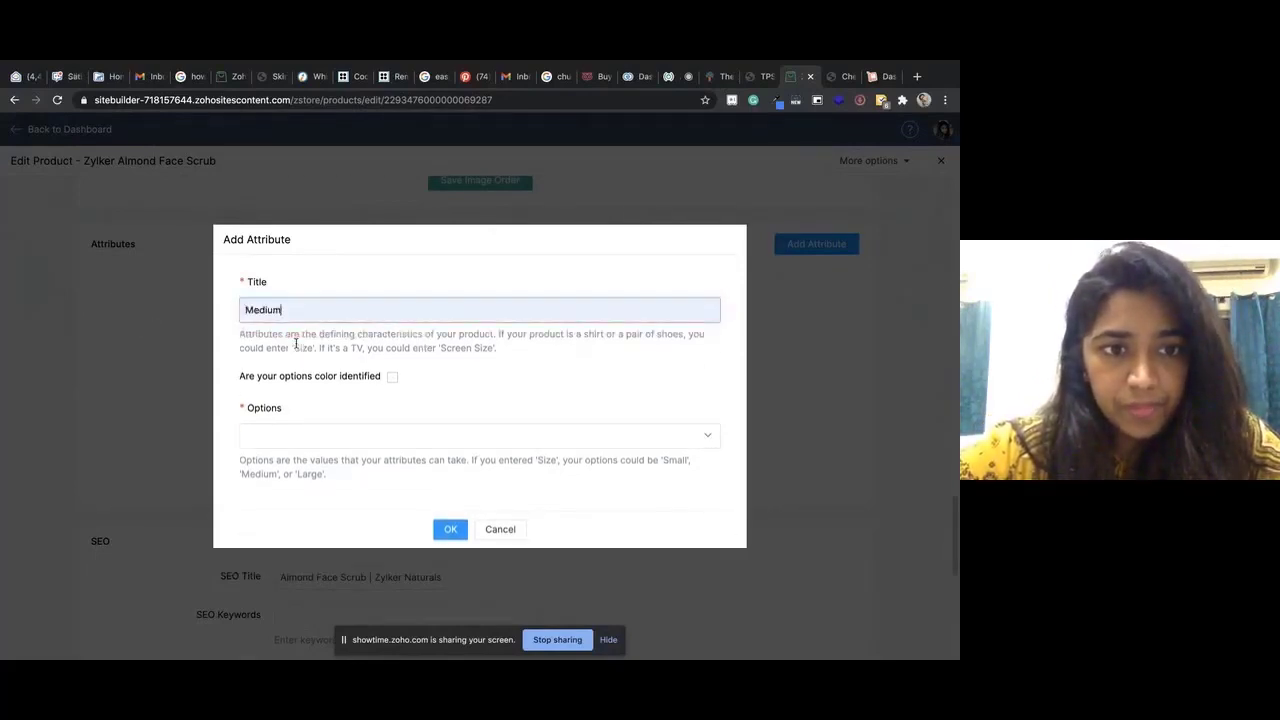
left_click(310, 431)
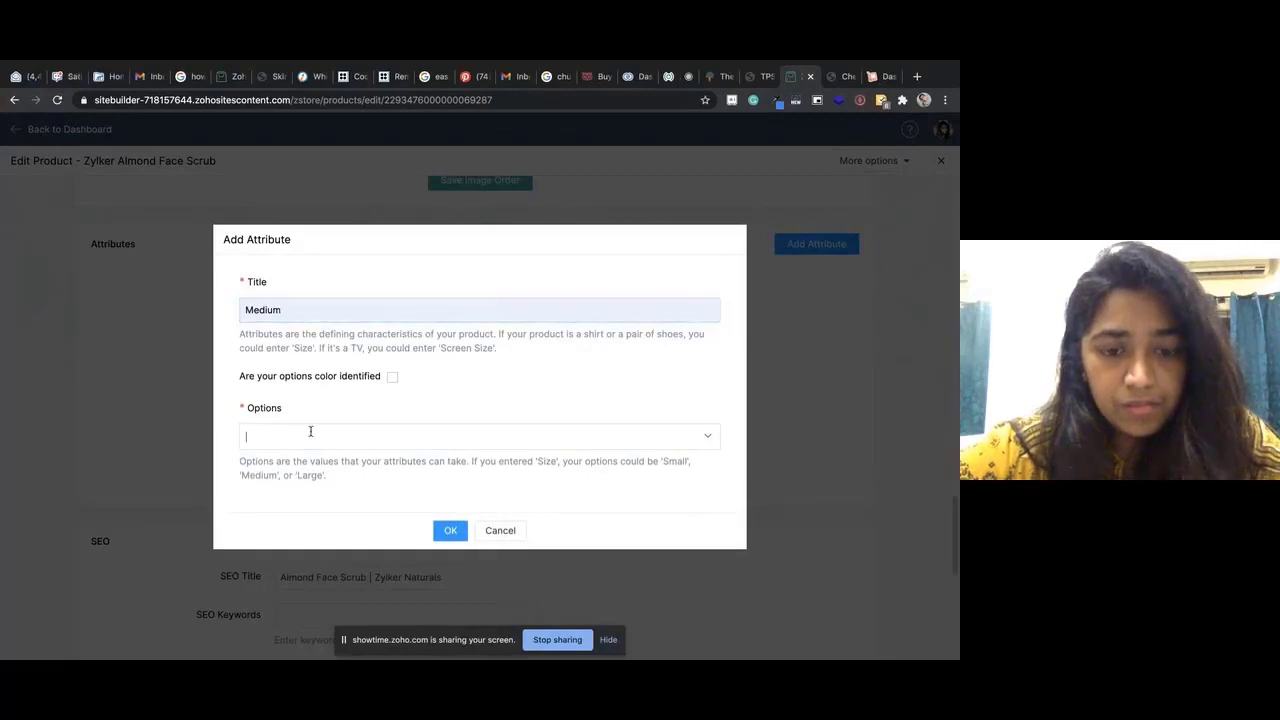
type("Lar")
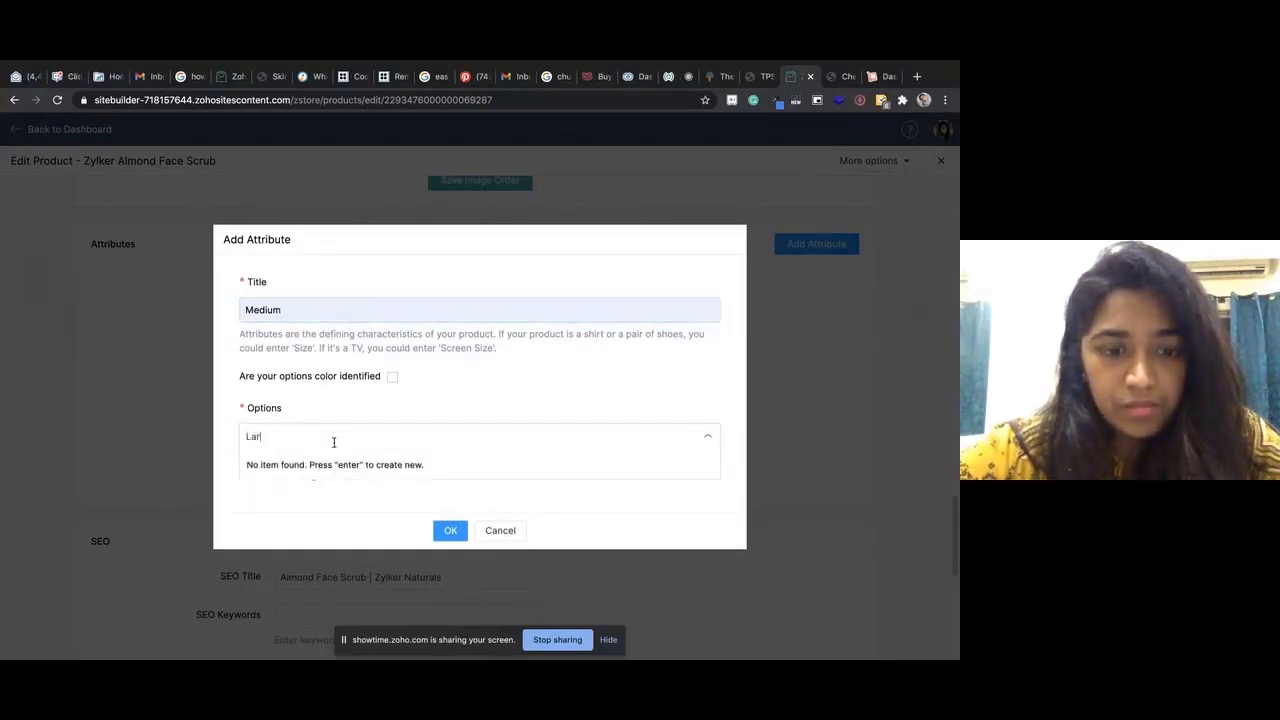
type("ge")
key("Return")
left_click(450, 530)
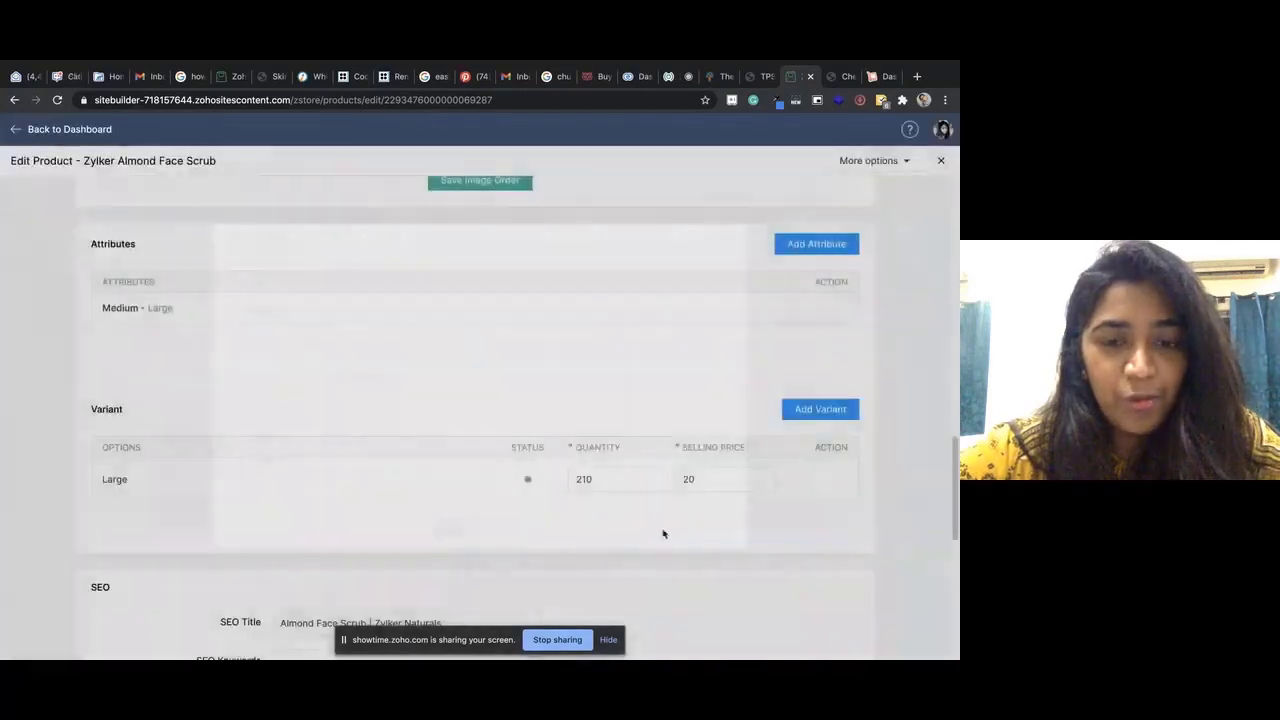
- Open the Large variant for editing and examine its dimensional weight and width fields used for shipping
mouse_move(640, 478)
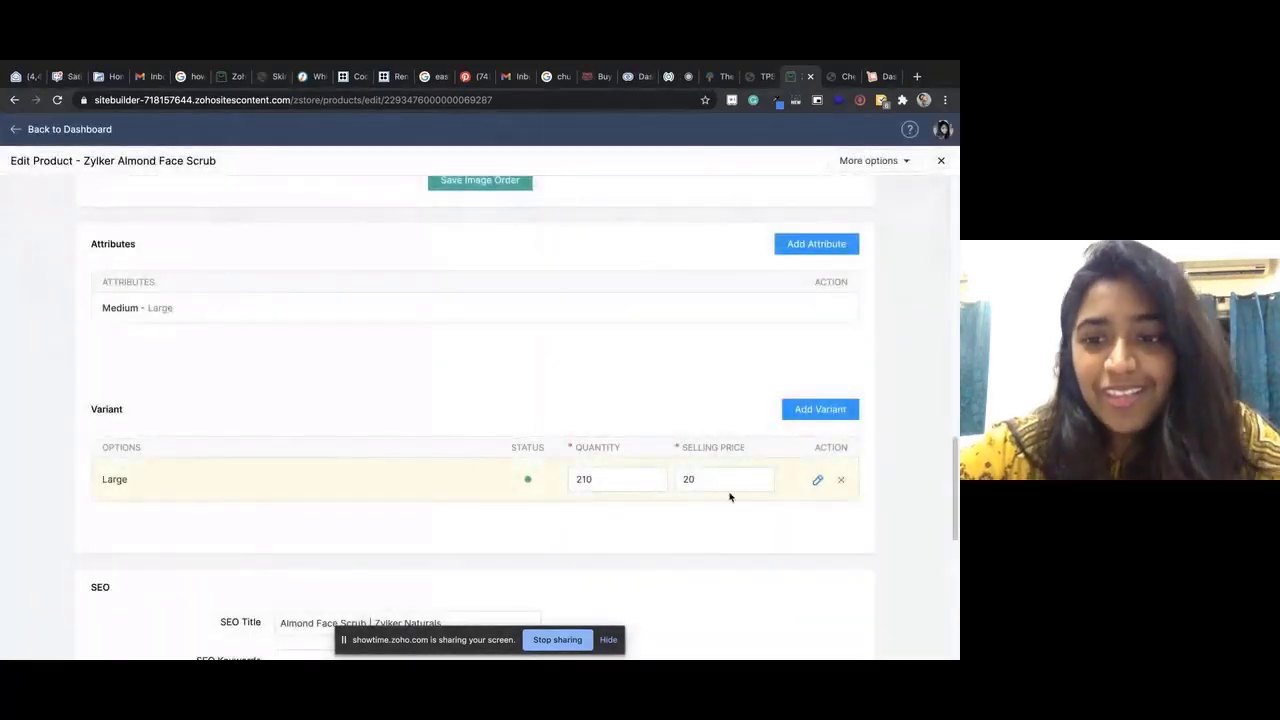
left_click(818, 480)
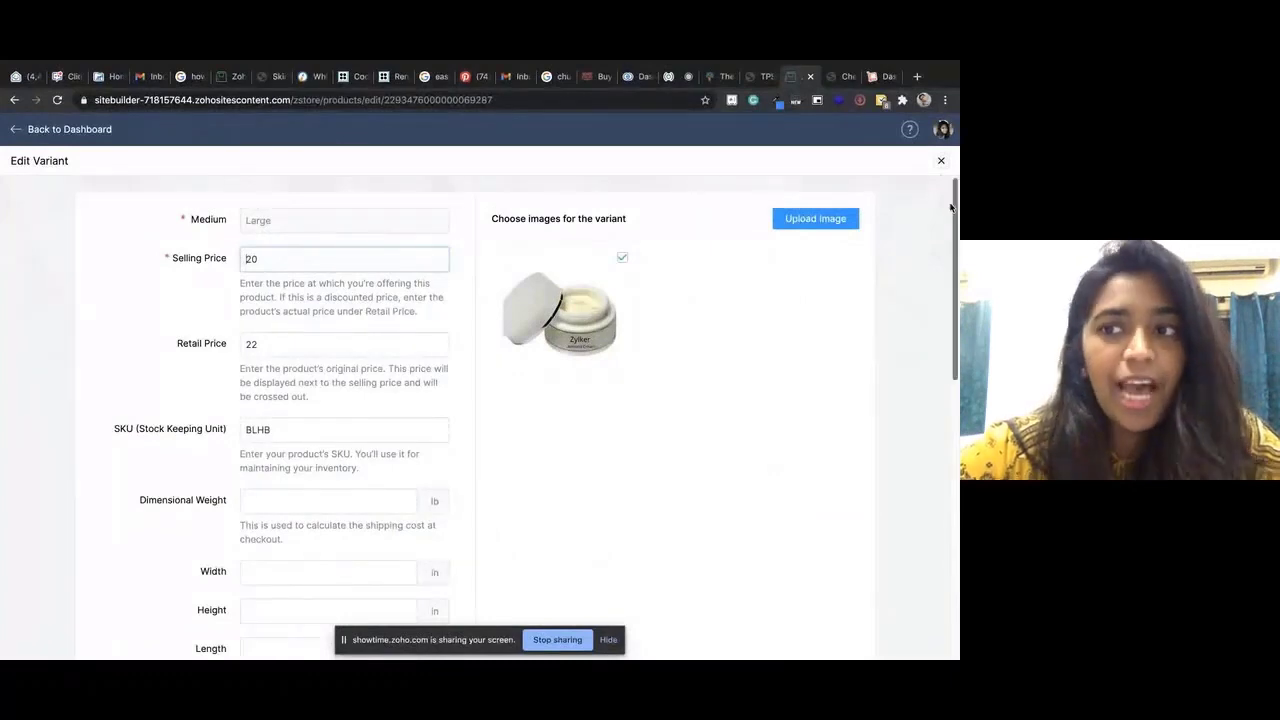
left_click_drag(953, 205, 957, 282)
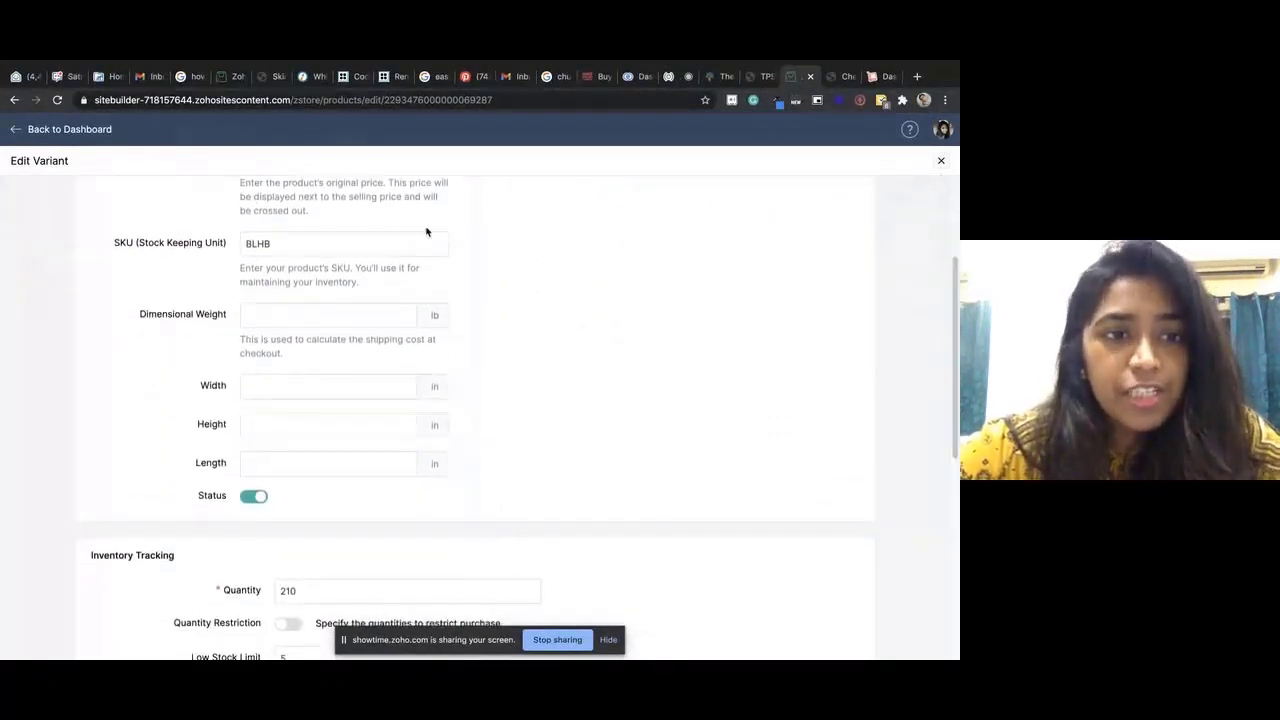
left_click(269, 389)
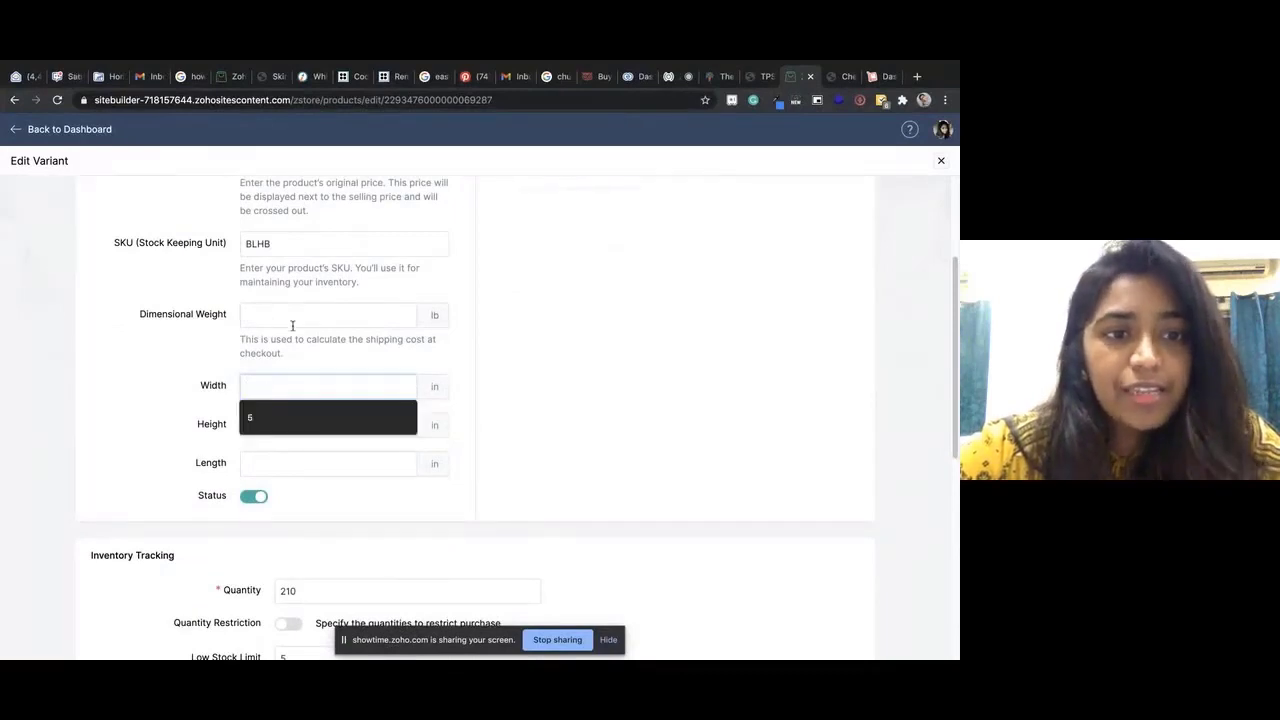
left_click(292, 325)
left_click(283, 385)
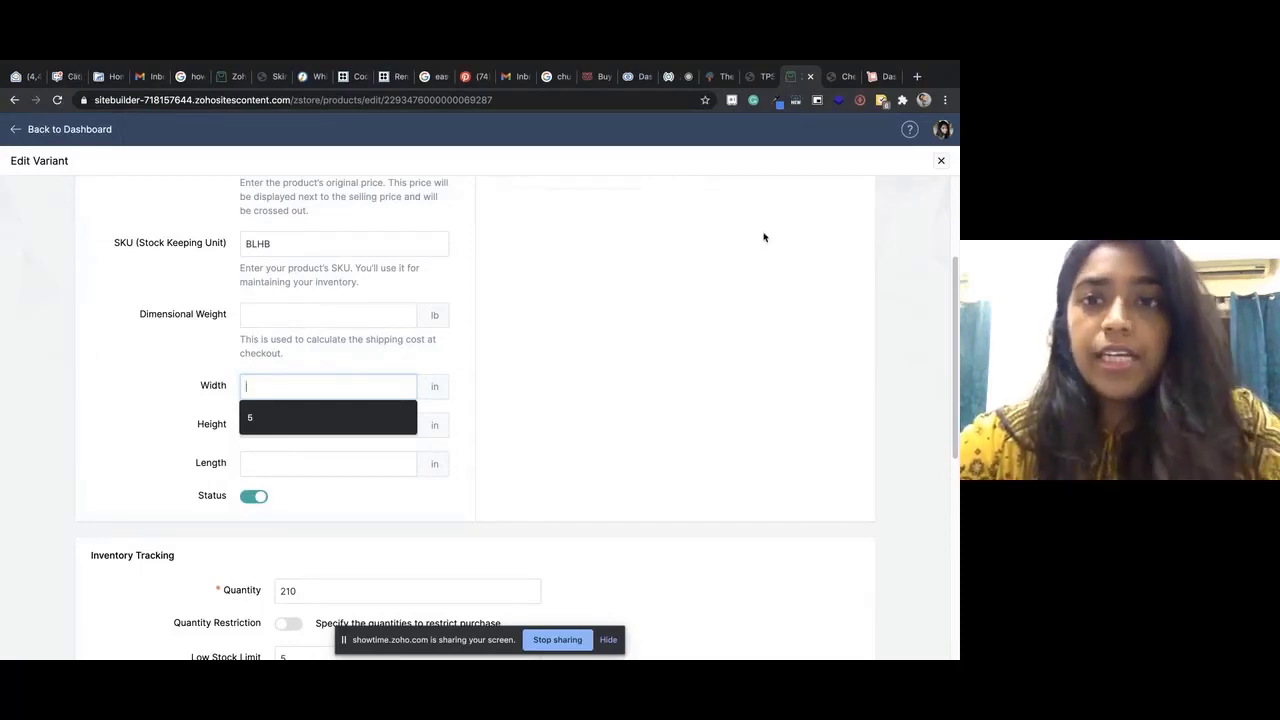
- Switch to the Zoho Showtime session, read the newest chat messages and stop sharing the screen
left_click(675, 86)
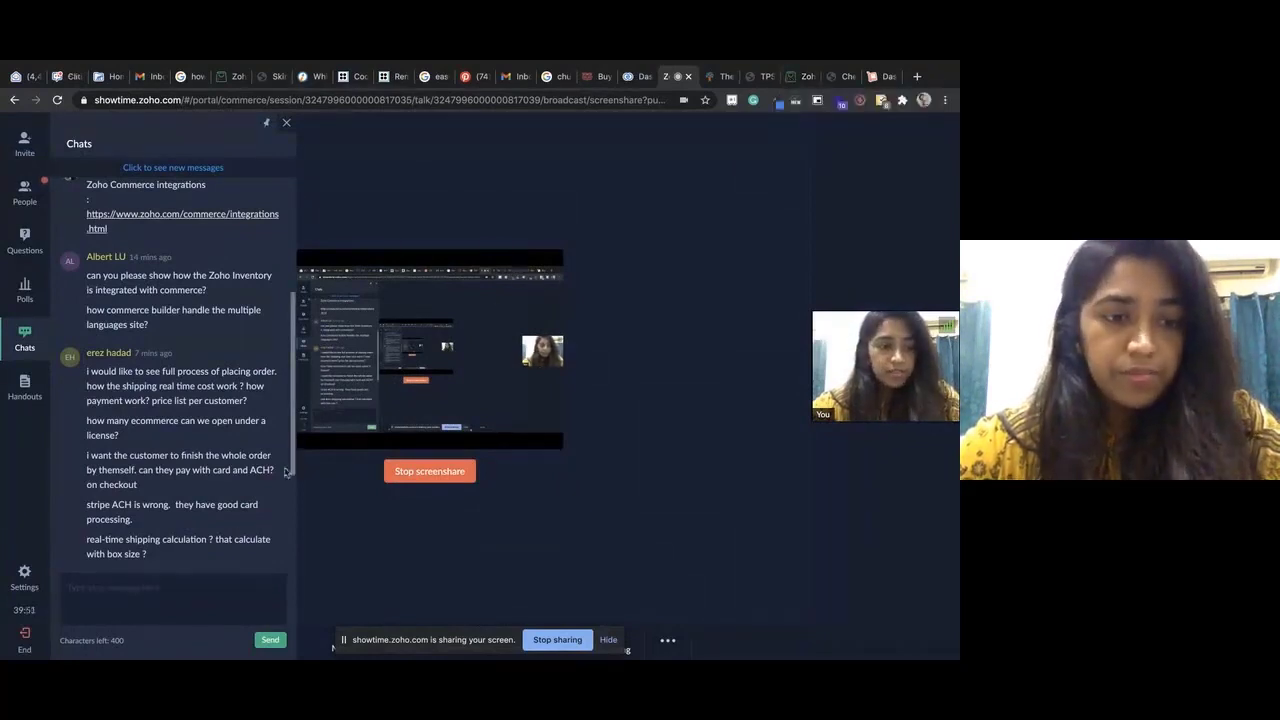
scroll(293, 522, "down", 3)
left_click_drag(294, 519, 296, 553)
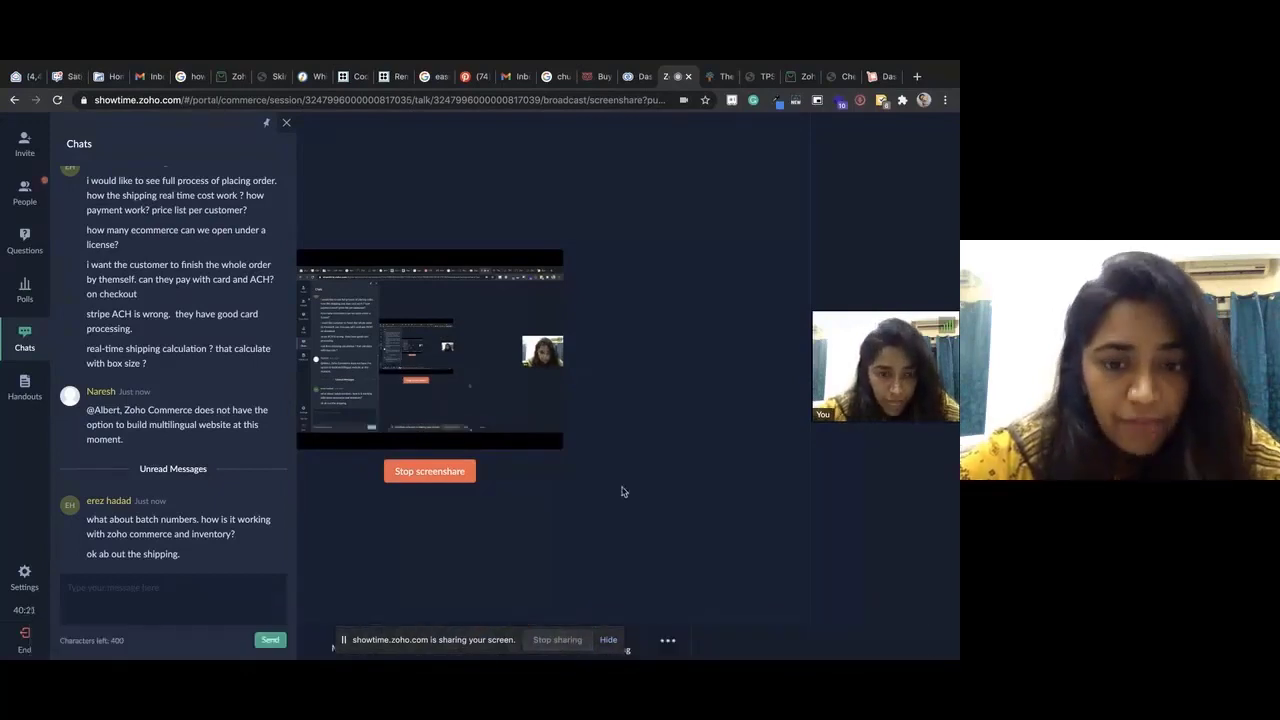
left_click(557, 639)
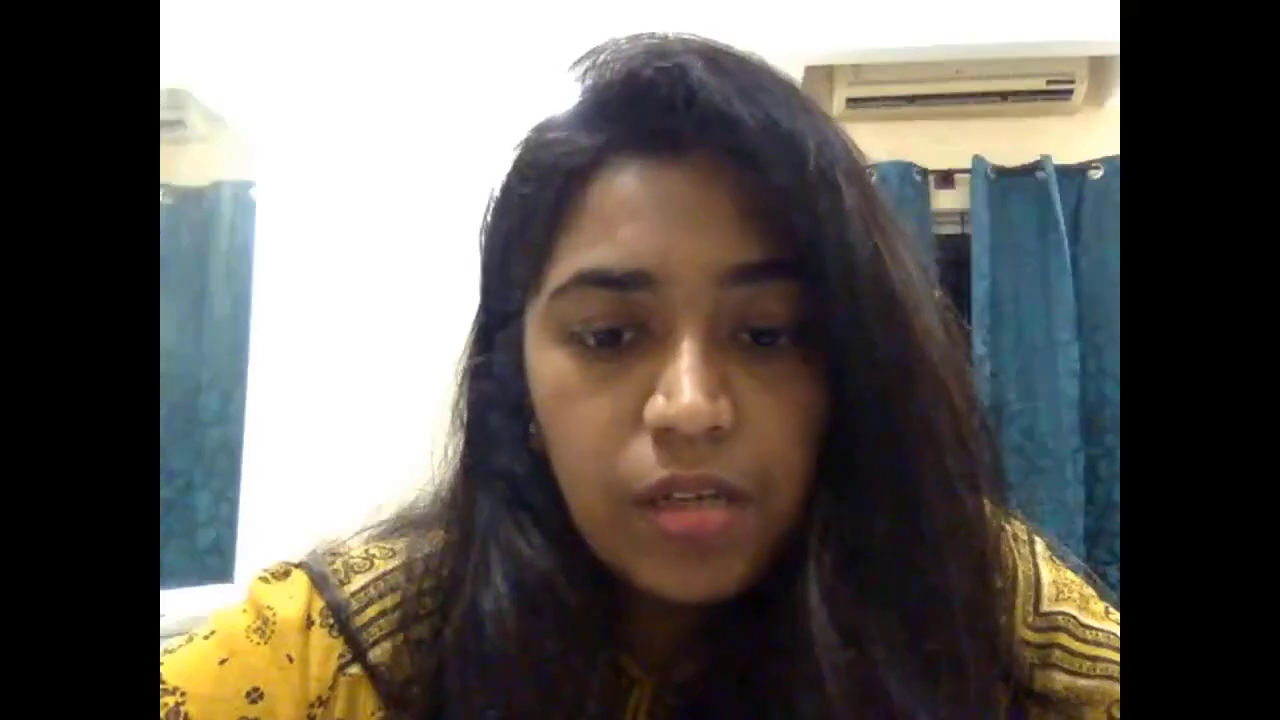